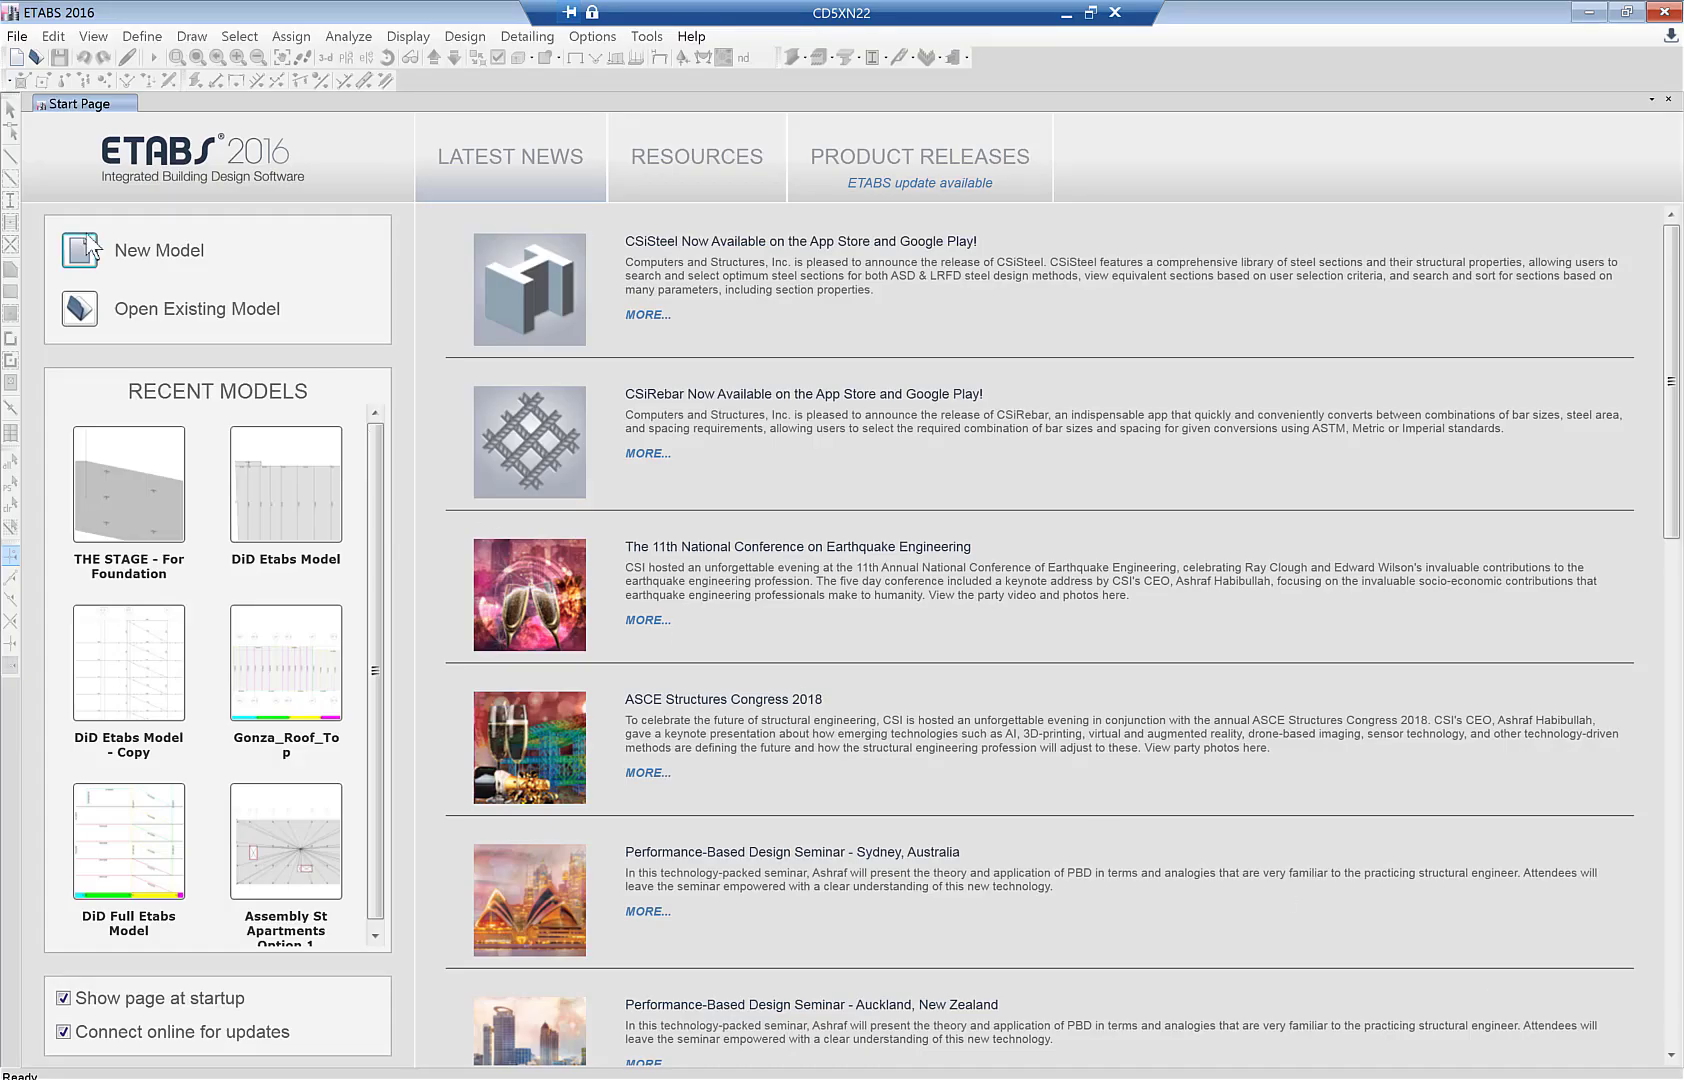
- Import the Revit to ETABS Model.e2k text file into ETABS
click(16, 36)
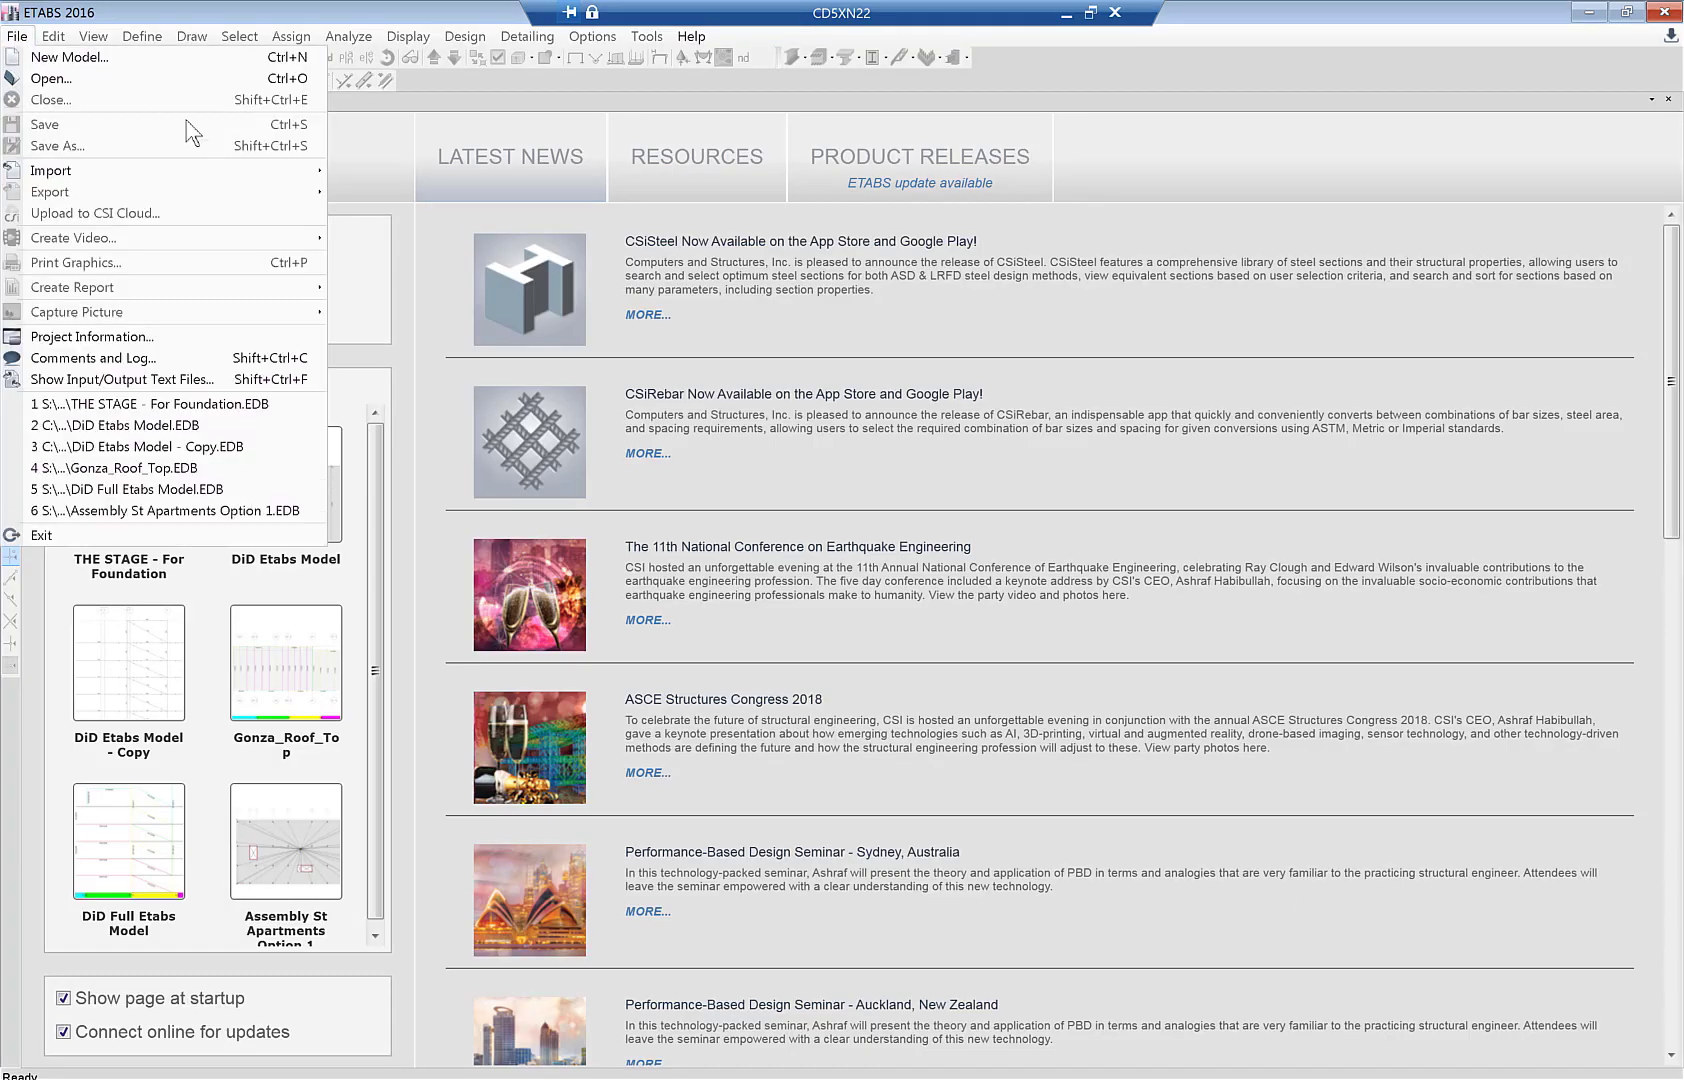
mouse_move(280, 175)
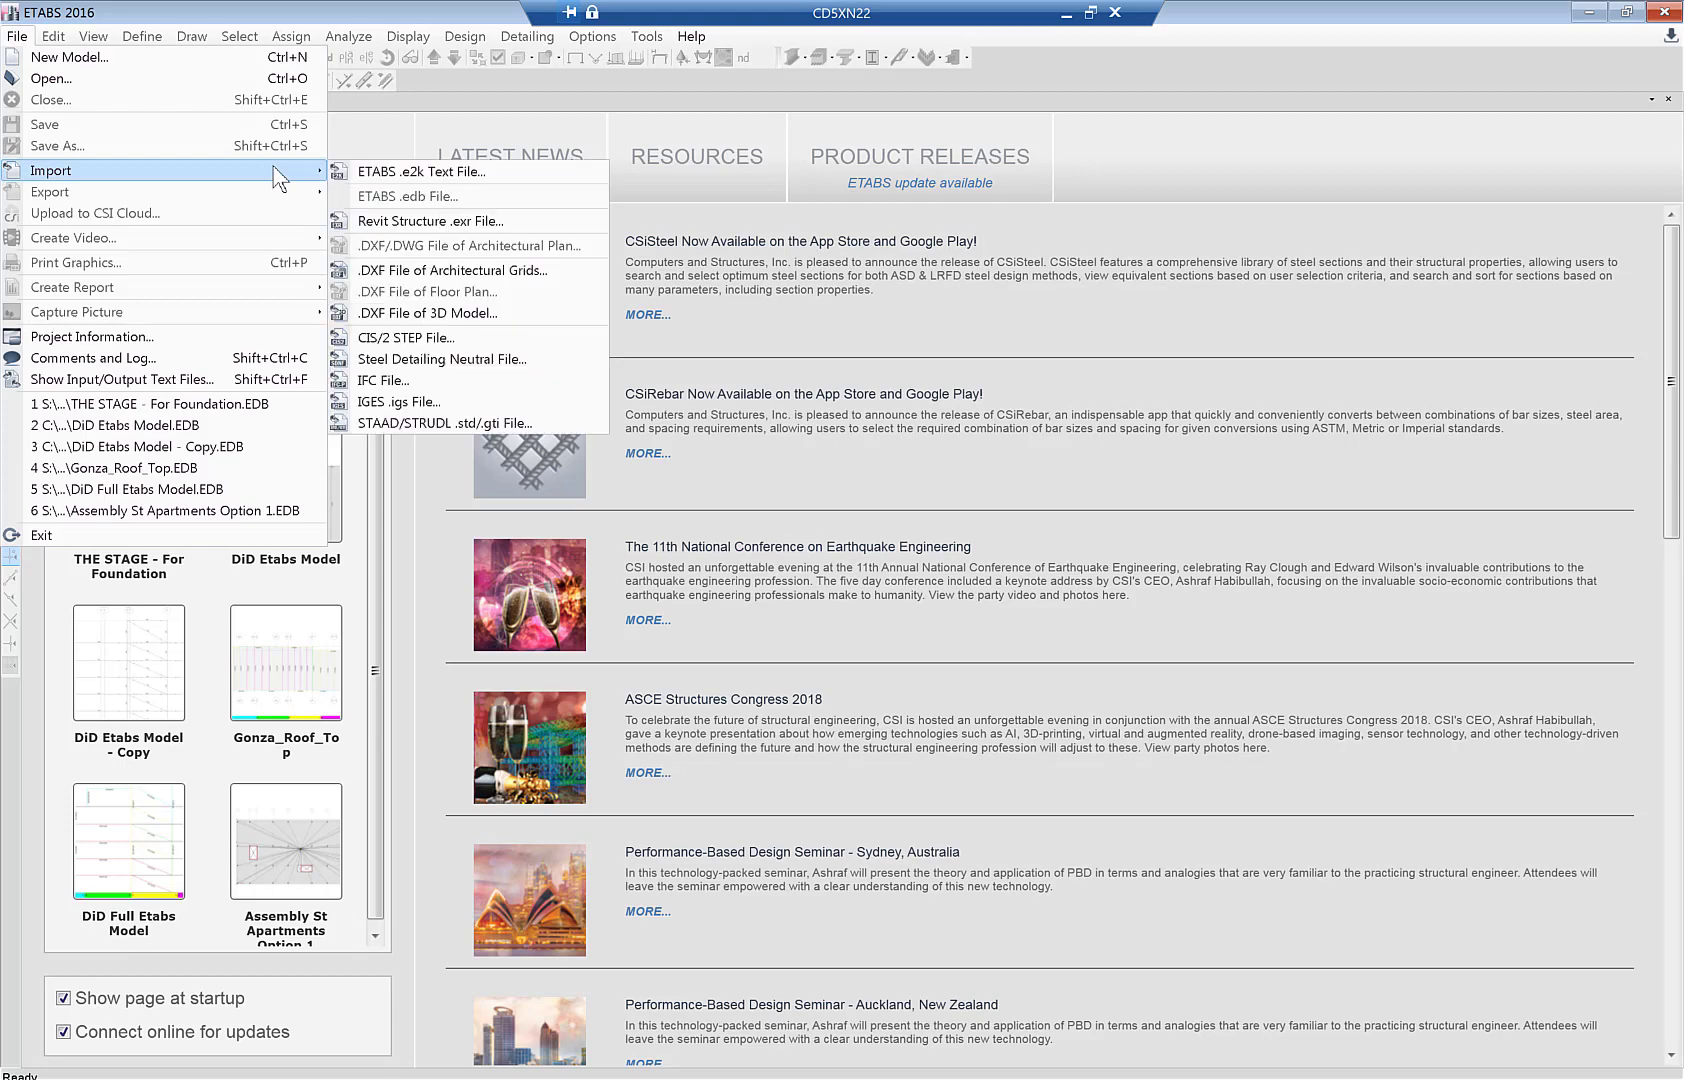
click(367, 174)
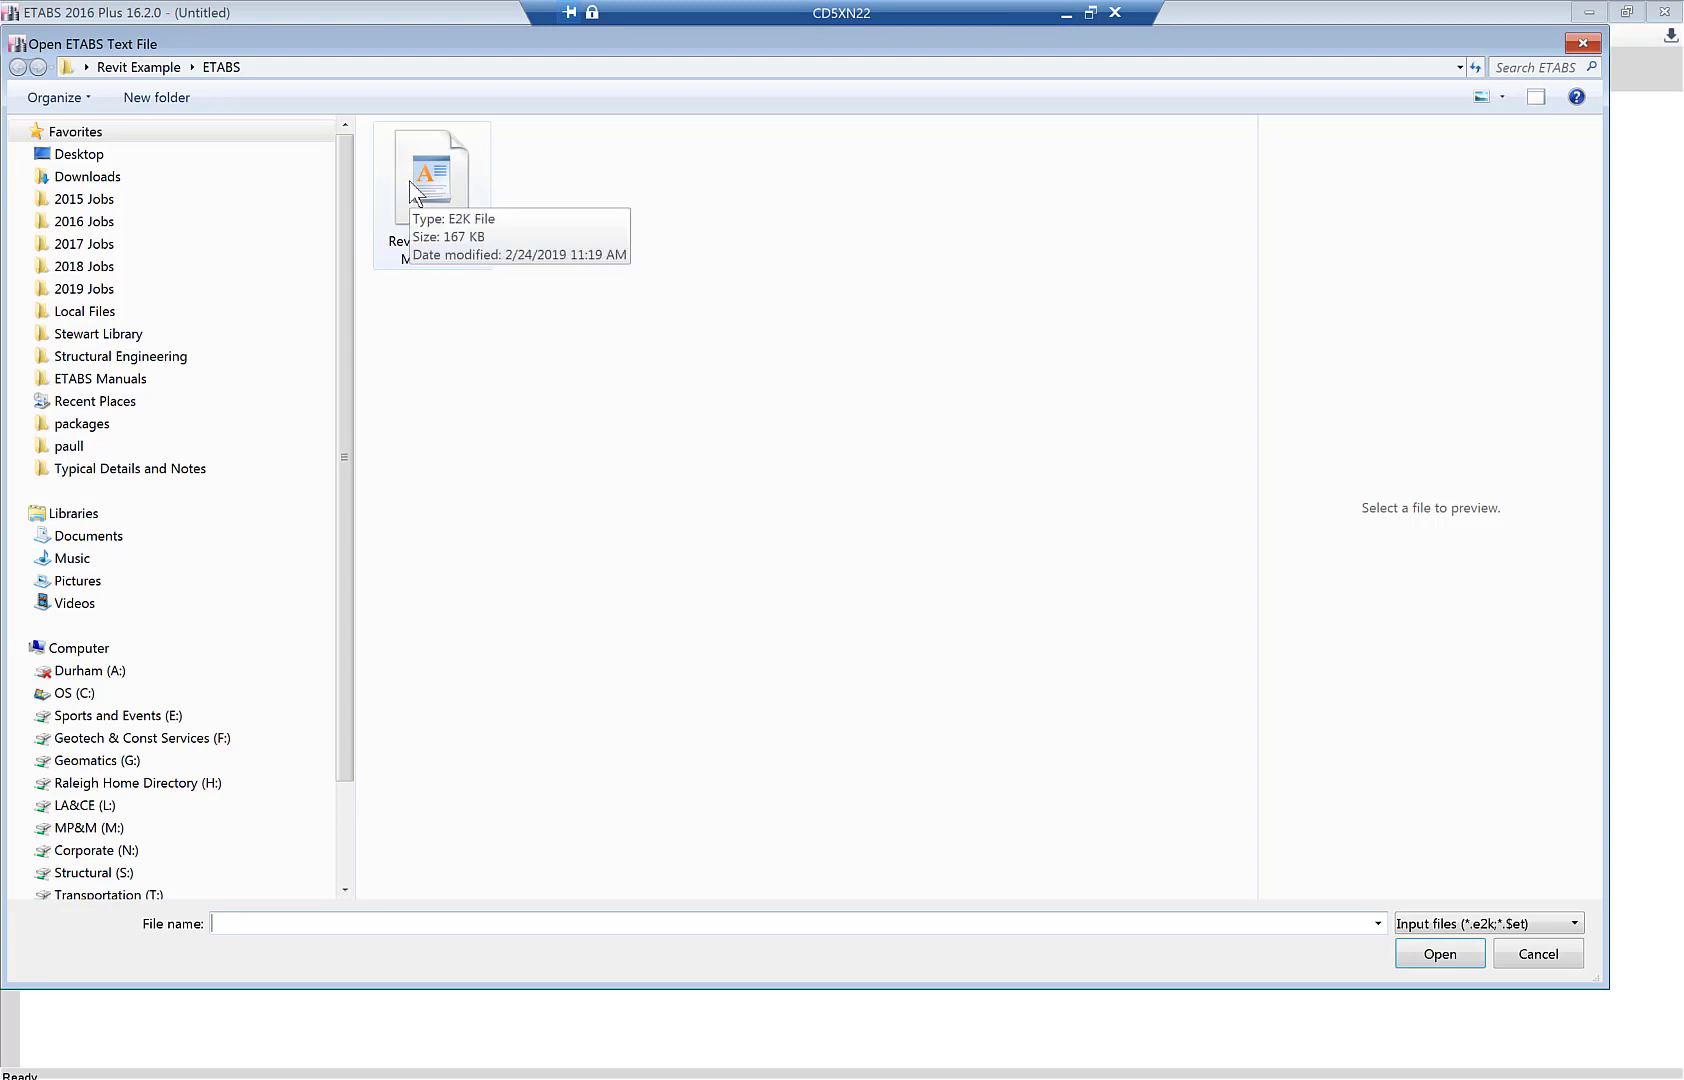
click(416, 192)
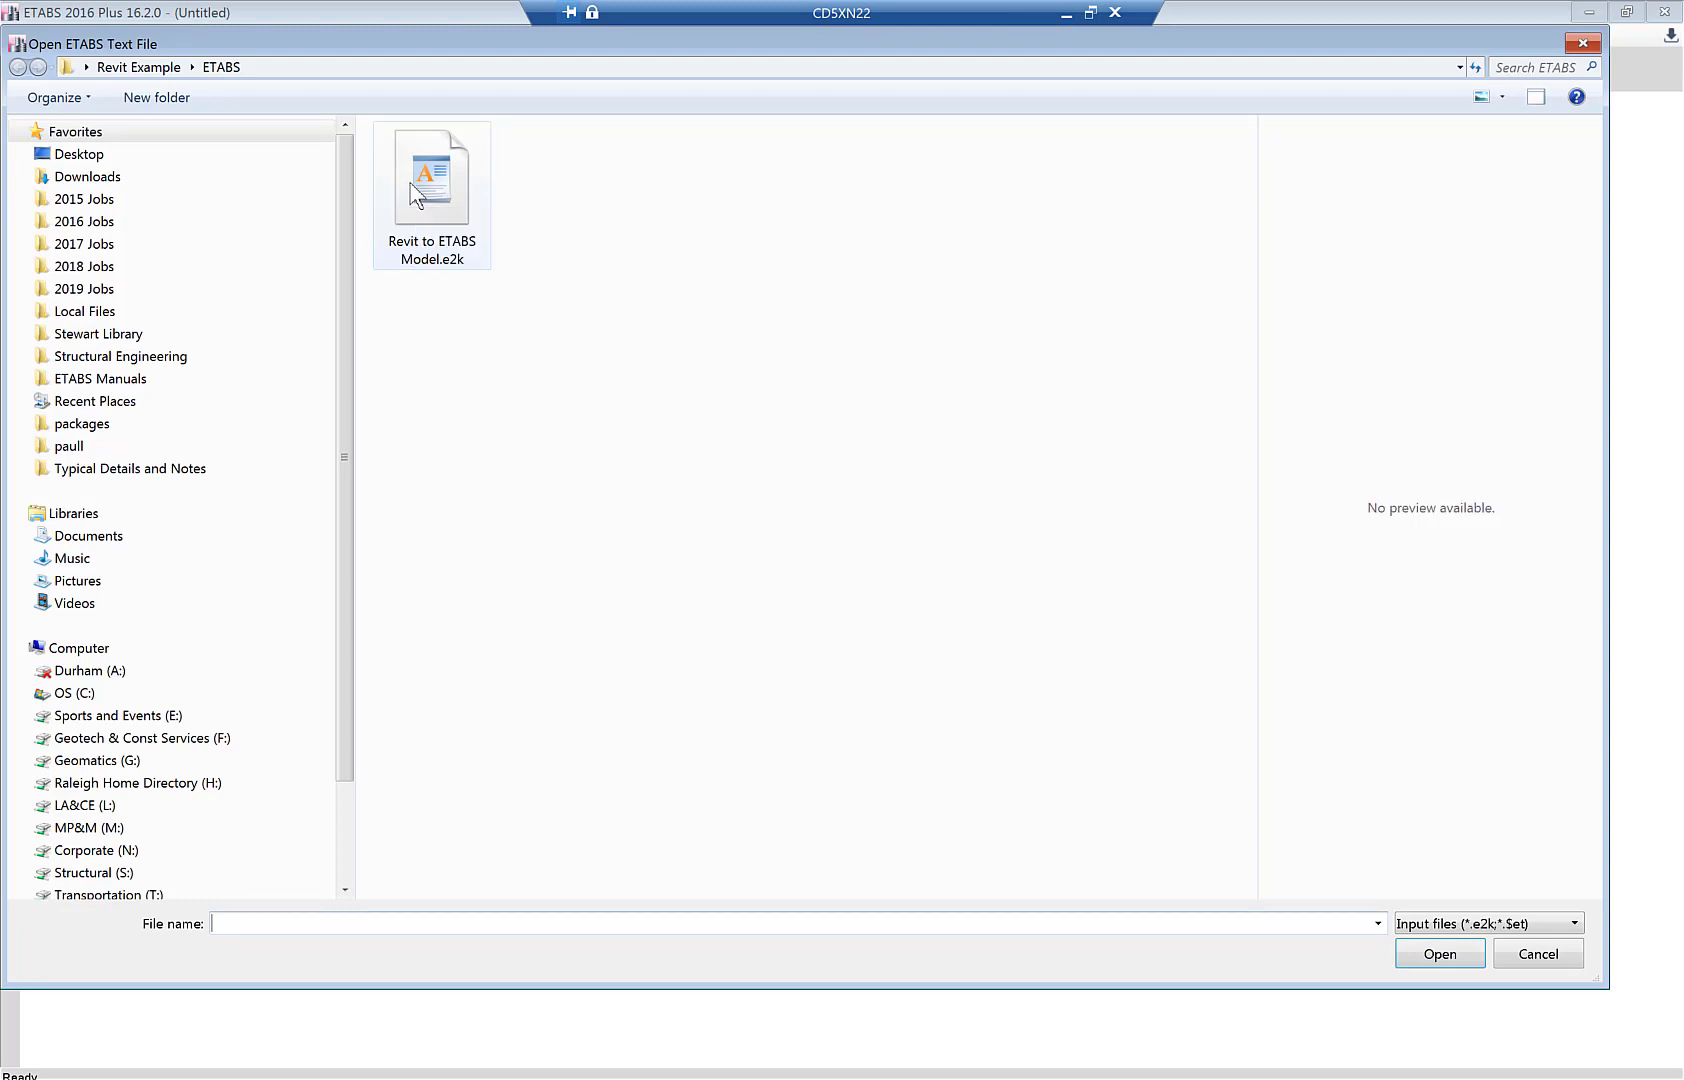
click(1440, 954)
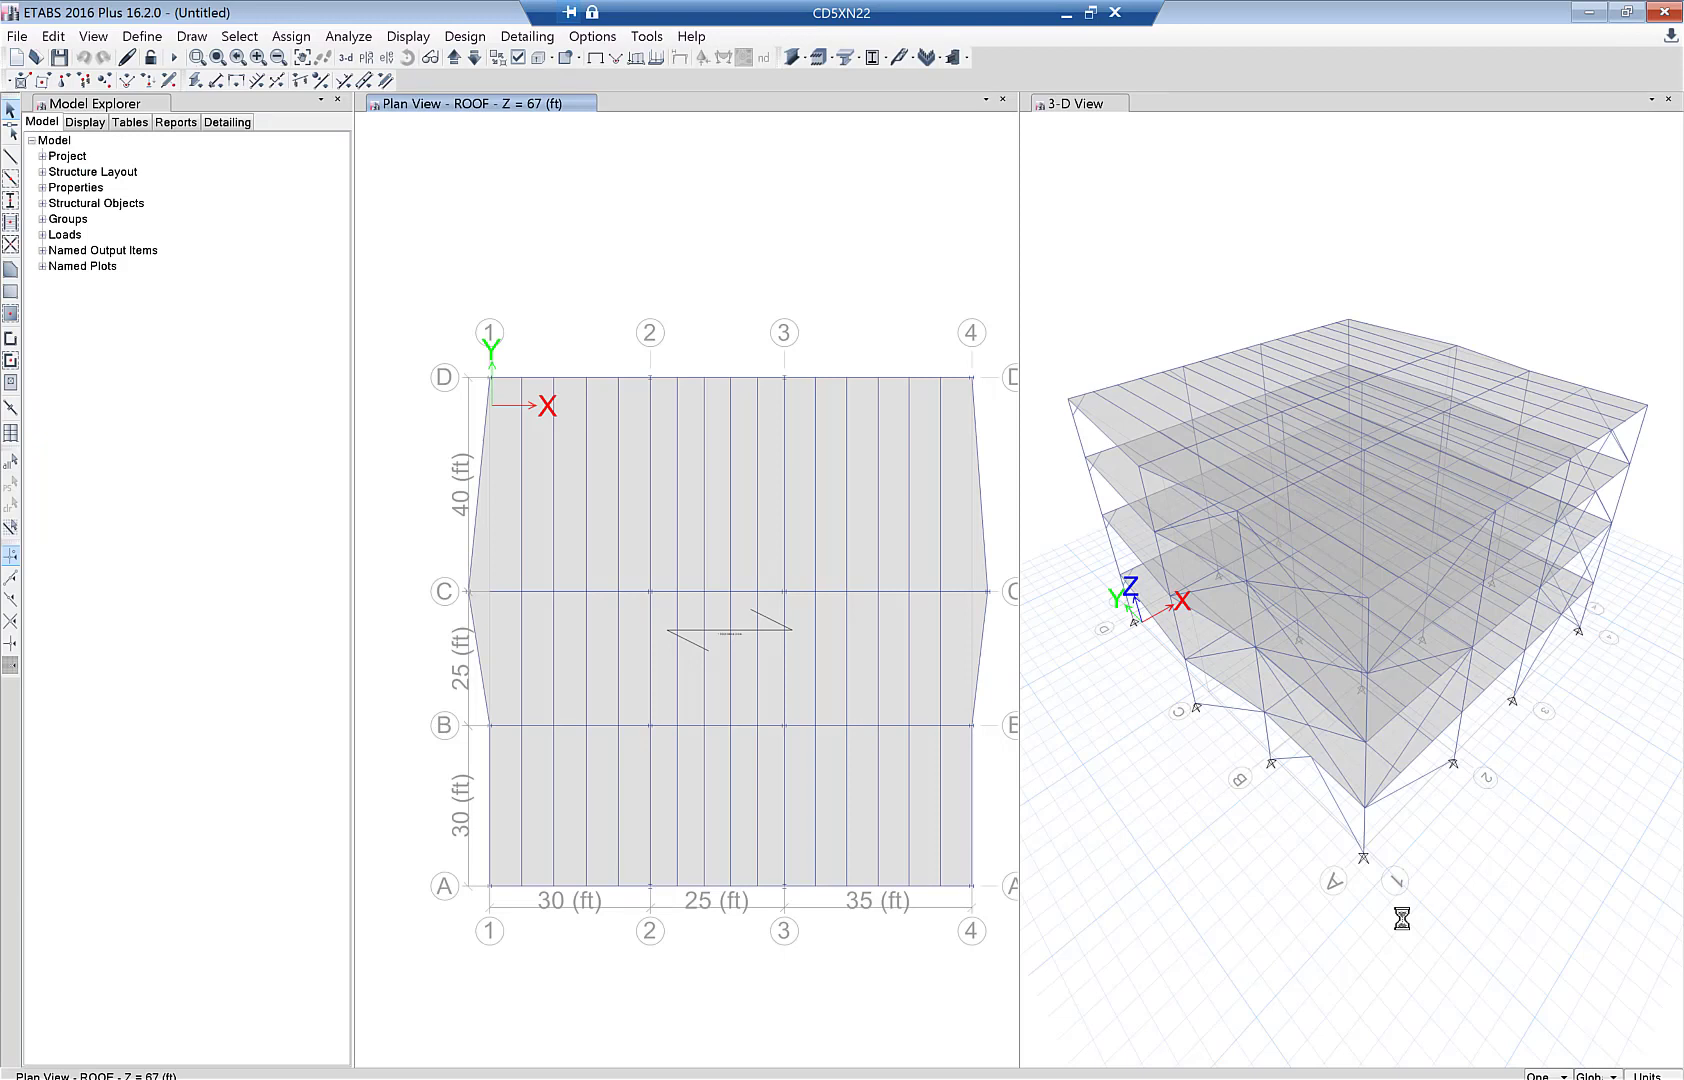
- Close the ROOF plan pane and orbit the 3-D view of the frame model
click(1006, 101)
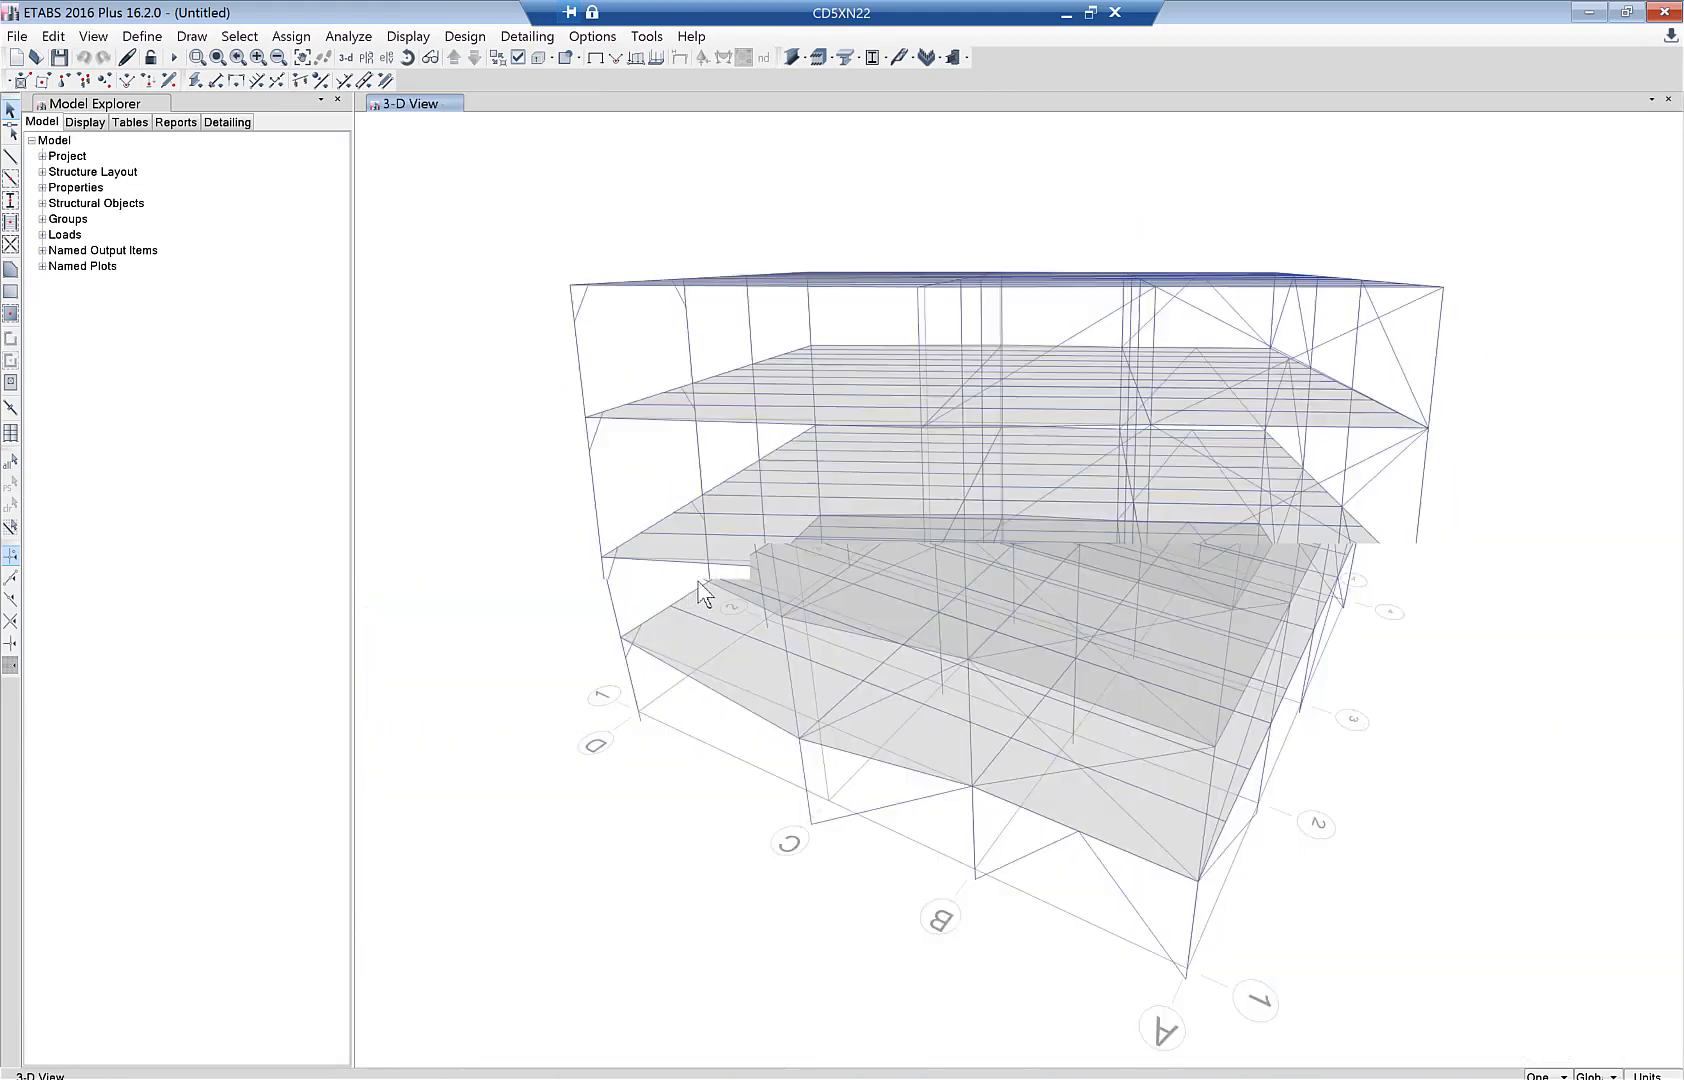
shift+middle_drag(698, 581, 505, 270)
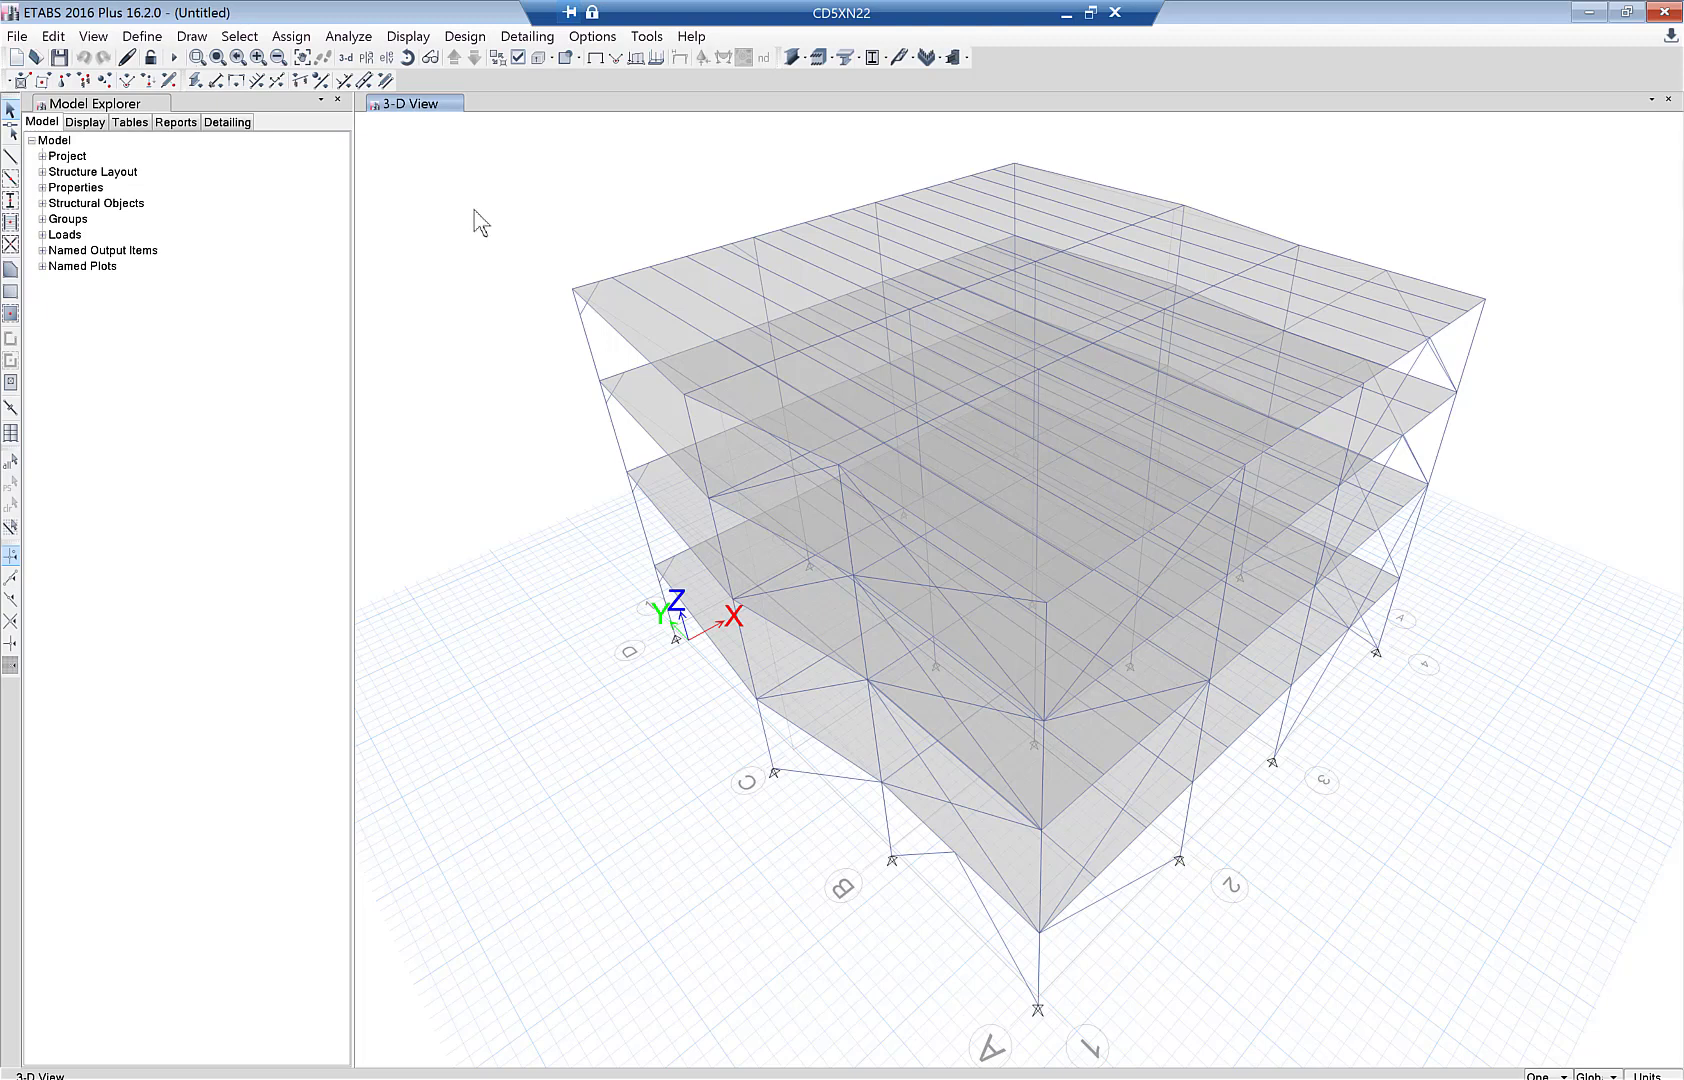
- Check the model for joint story assignment, fix the 8 misassigned joints, then select the whole structure
click(350, 37)
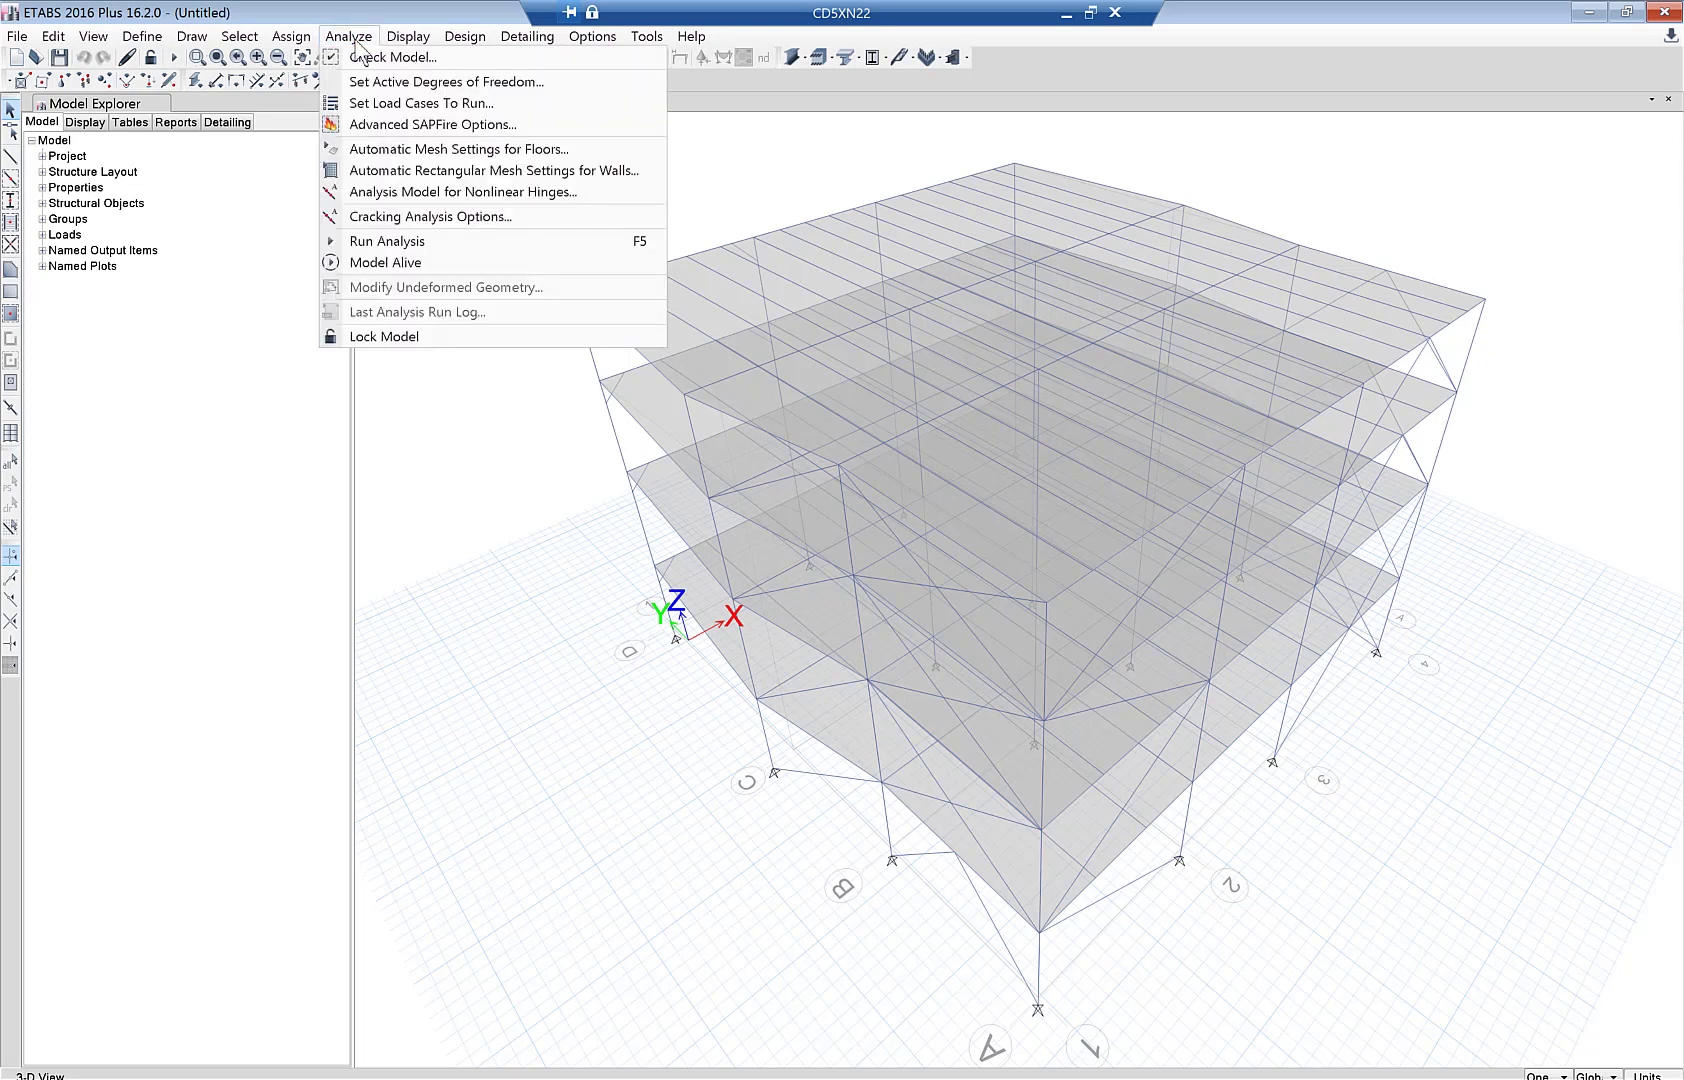
click(366, 58)
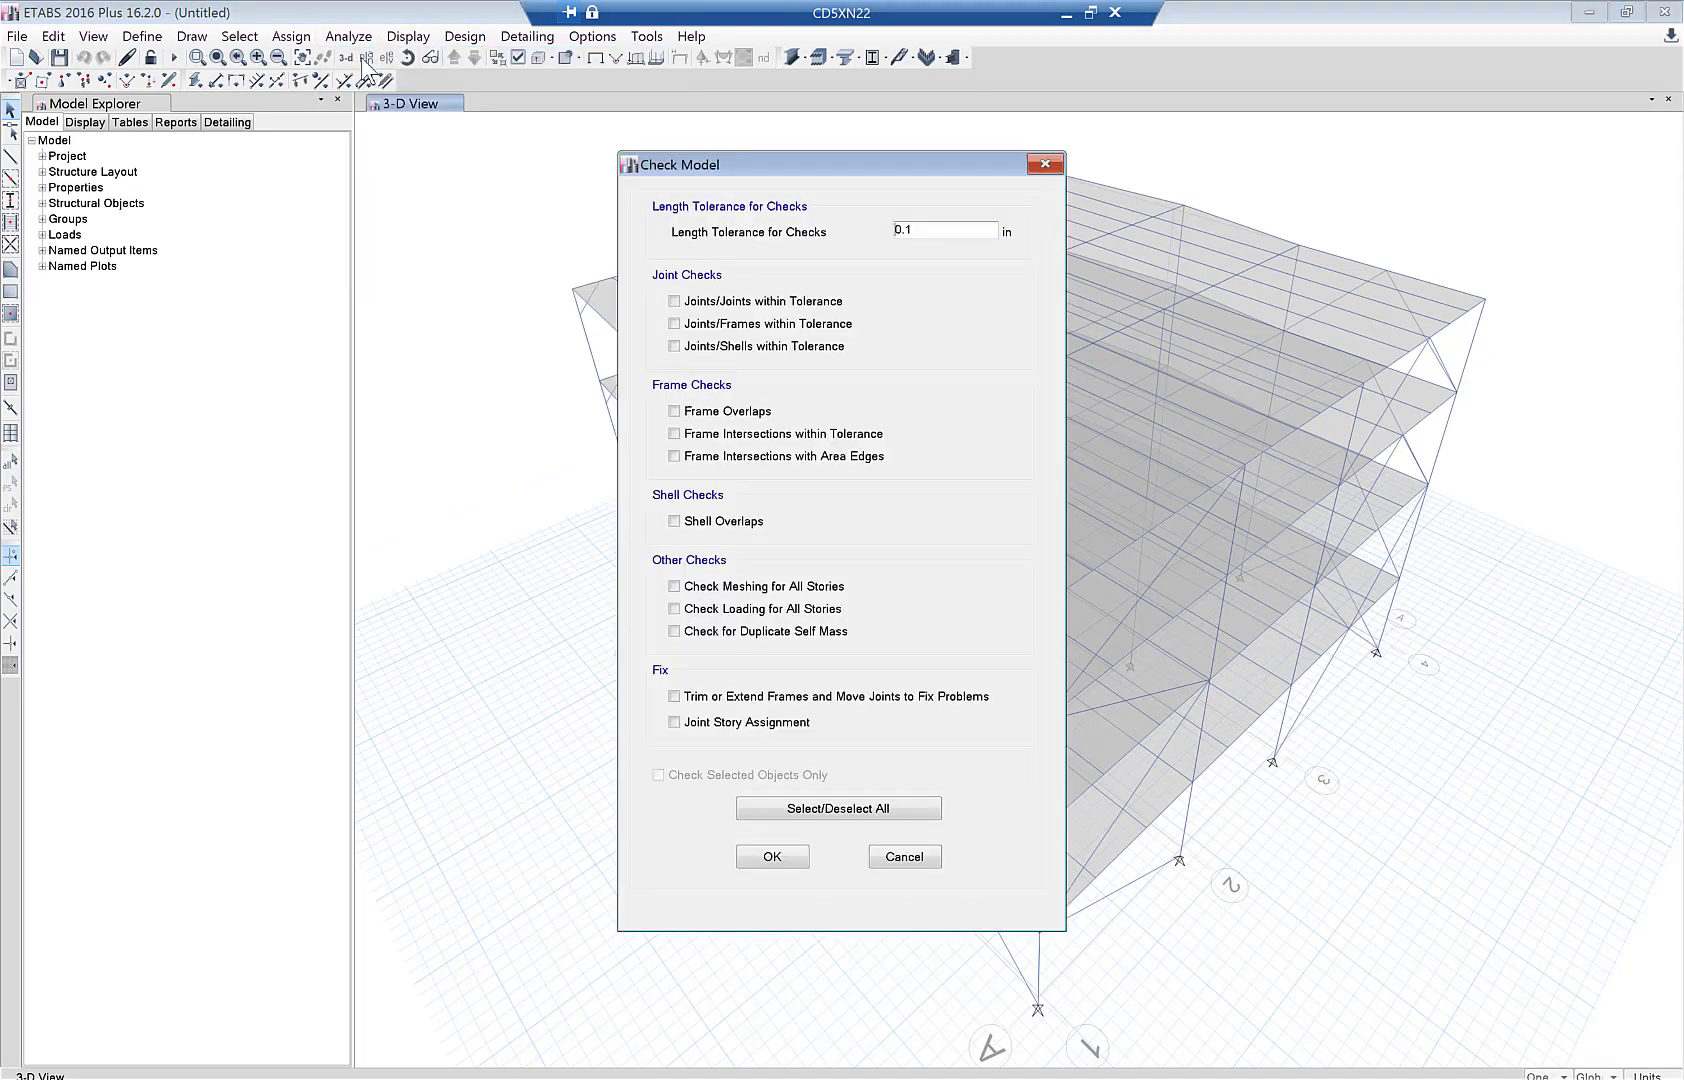
click(712, 726)
click(772, 858)
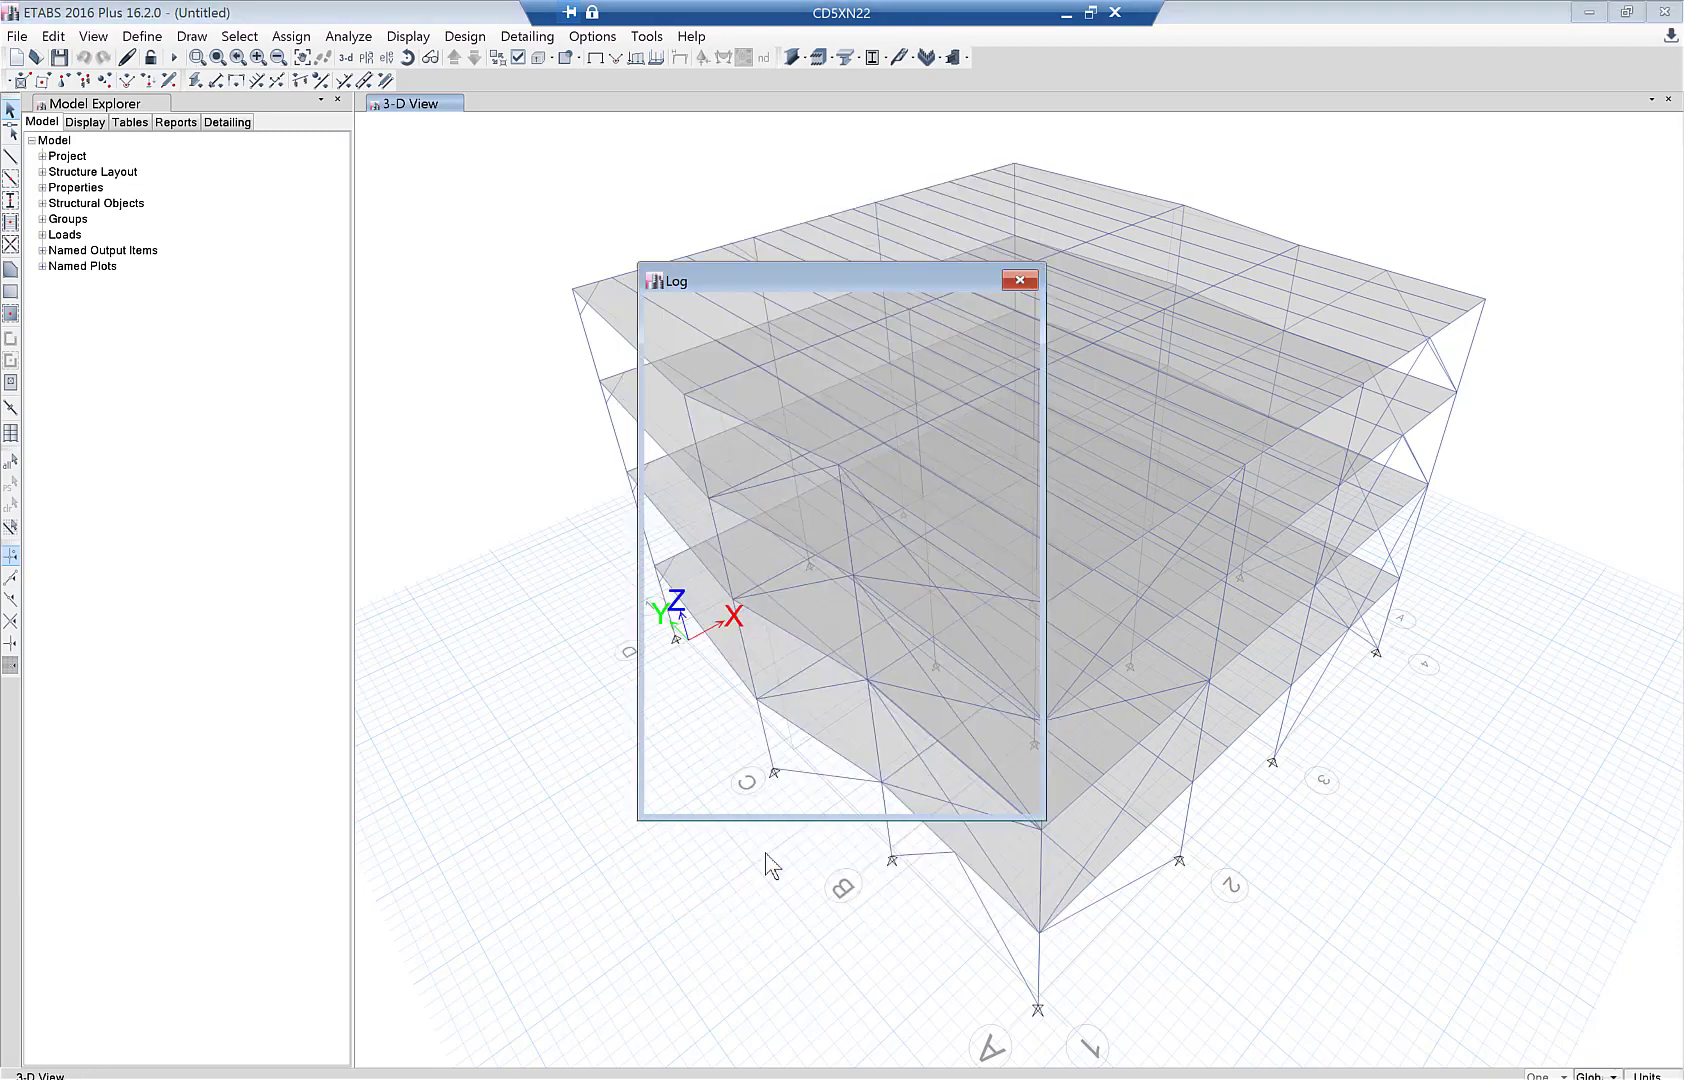
click(1020, 281)
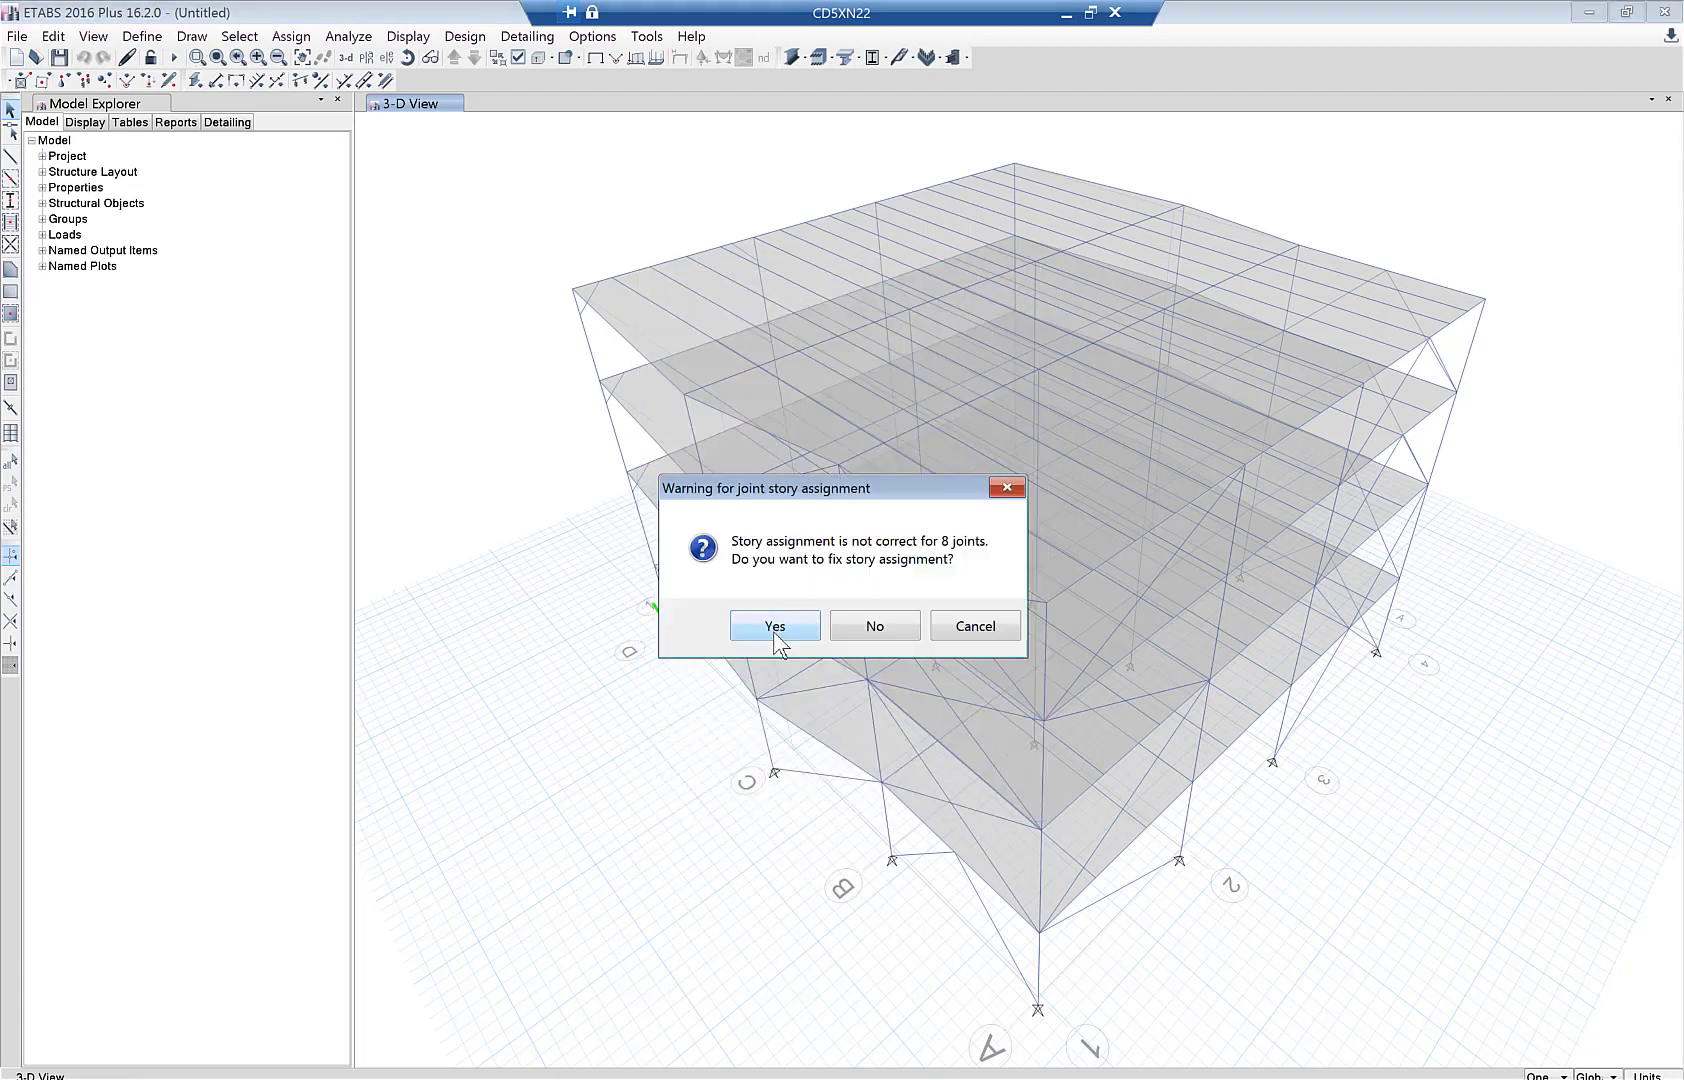
click(776, 628)
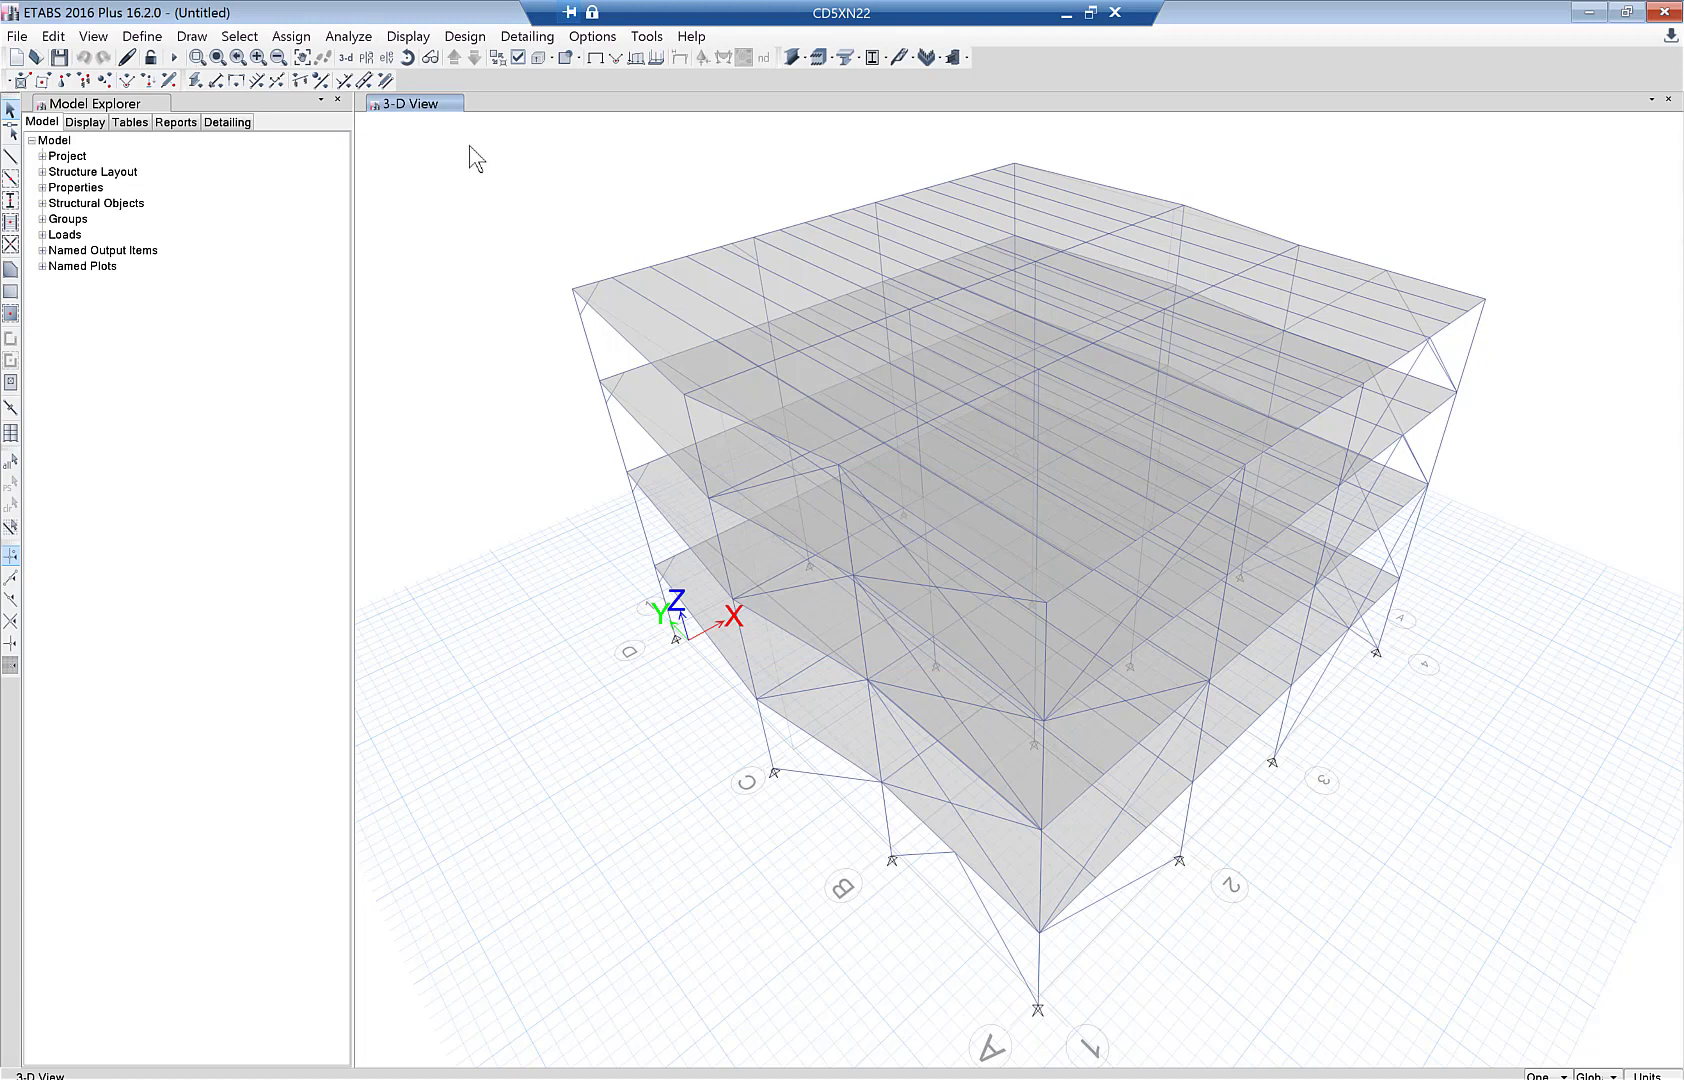
drag(471, 133, 1596, 1062)
- Merge the selected joints using a 0.1 in tolerance
click(53, 36)
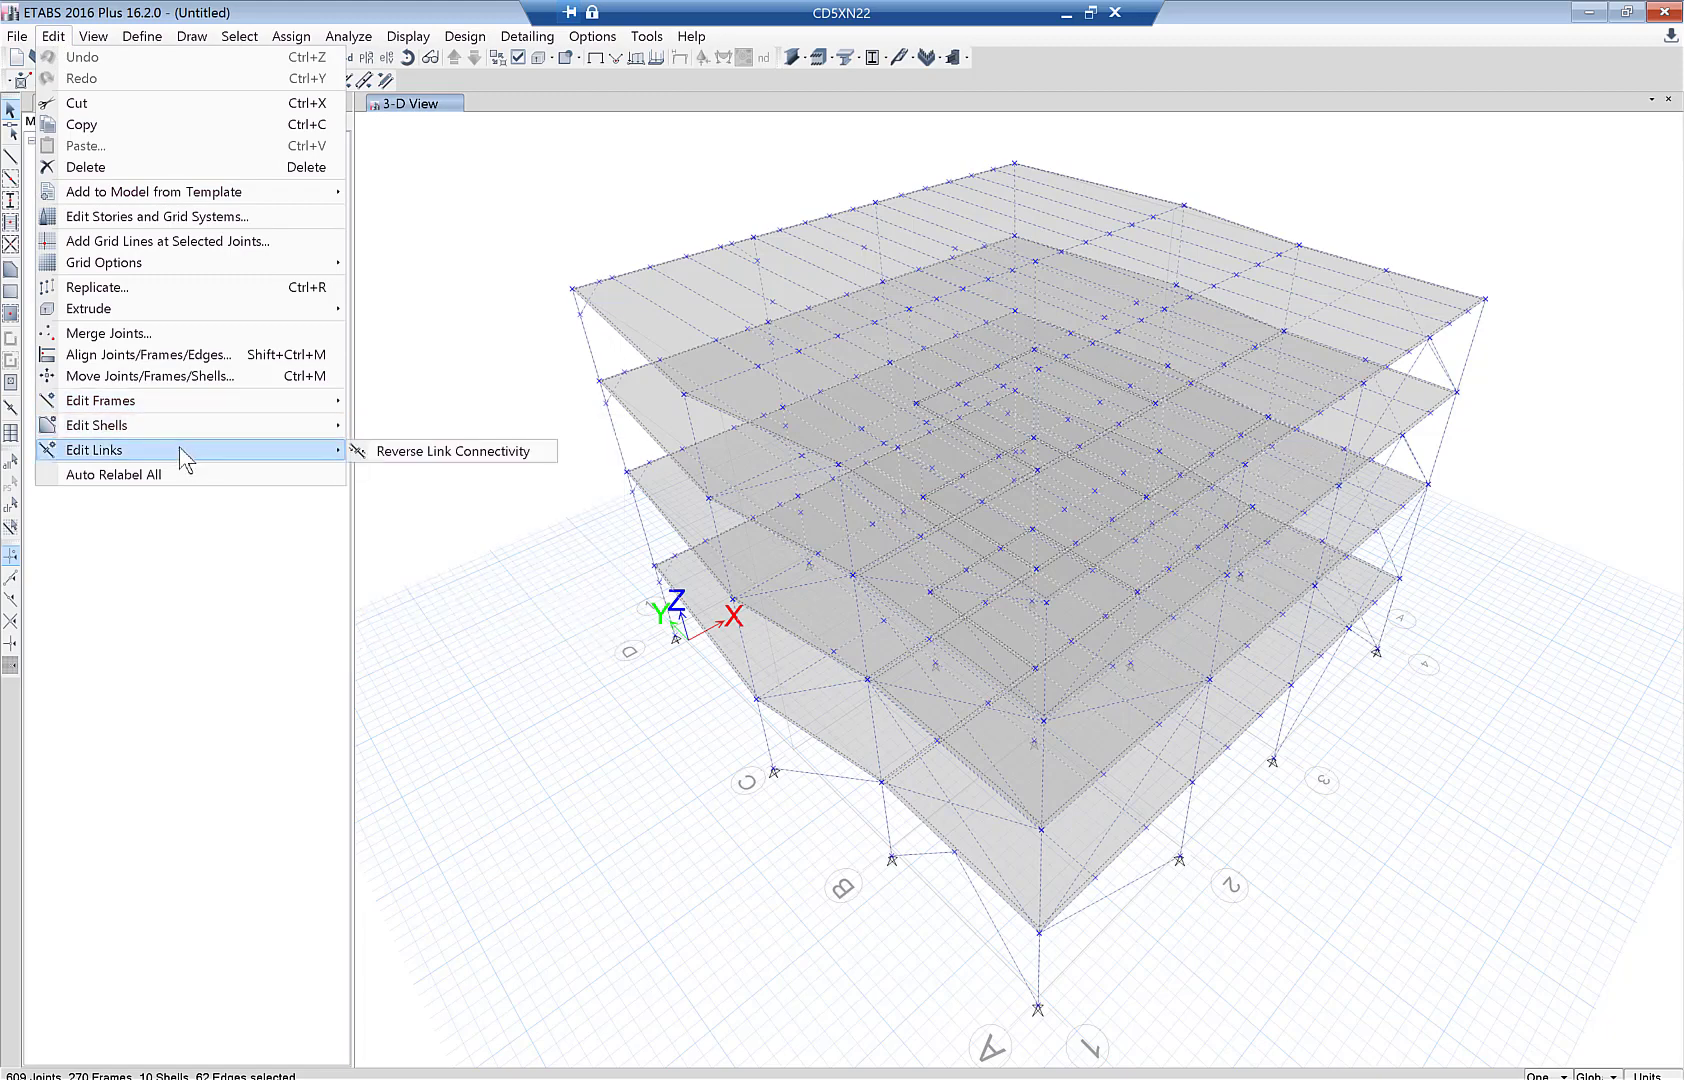
click(156, 336)
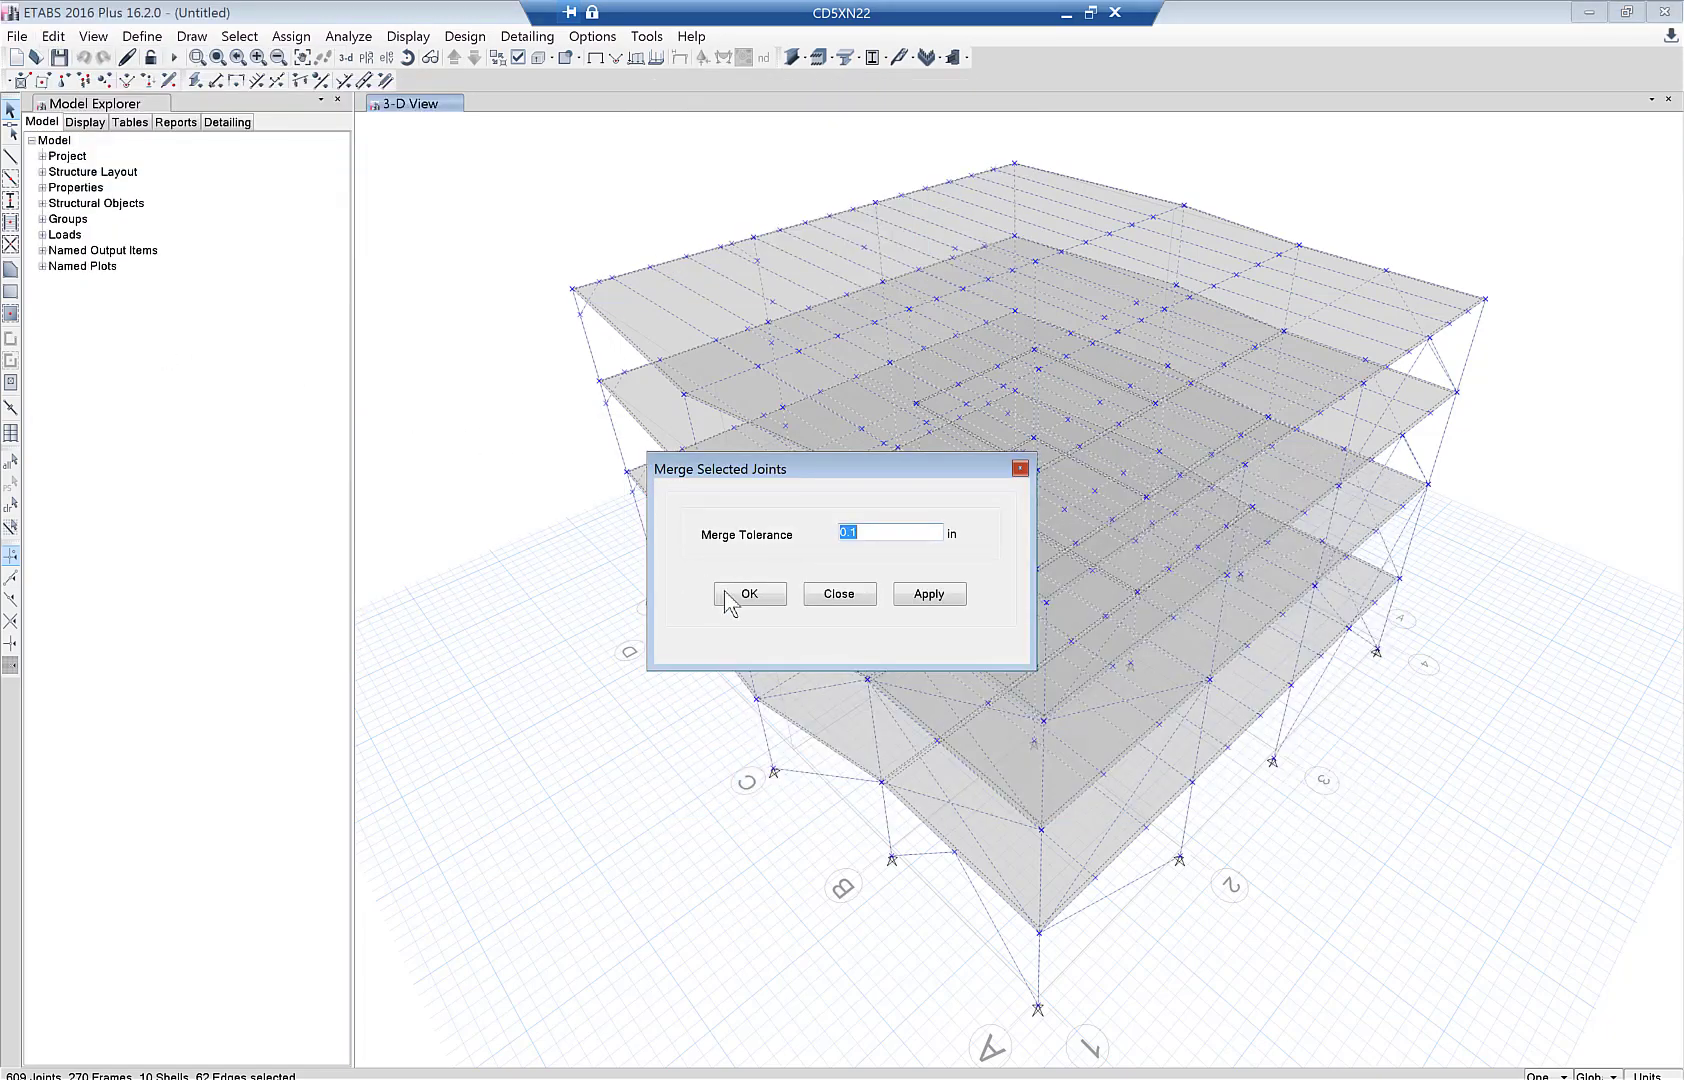
click(728, 600)
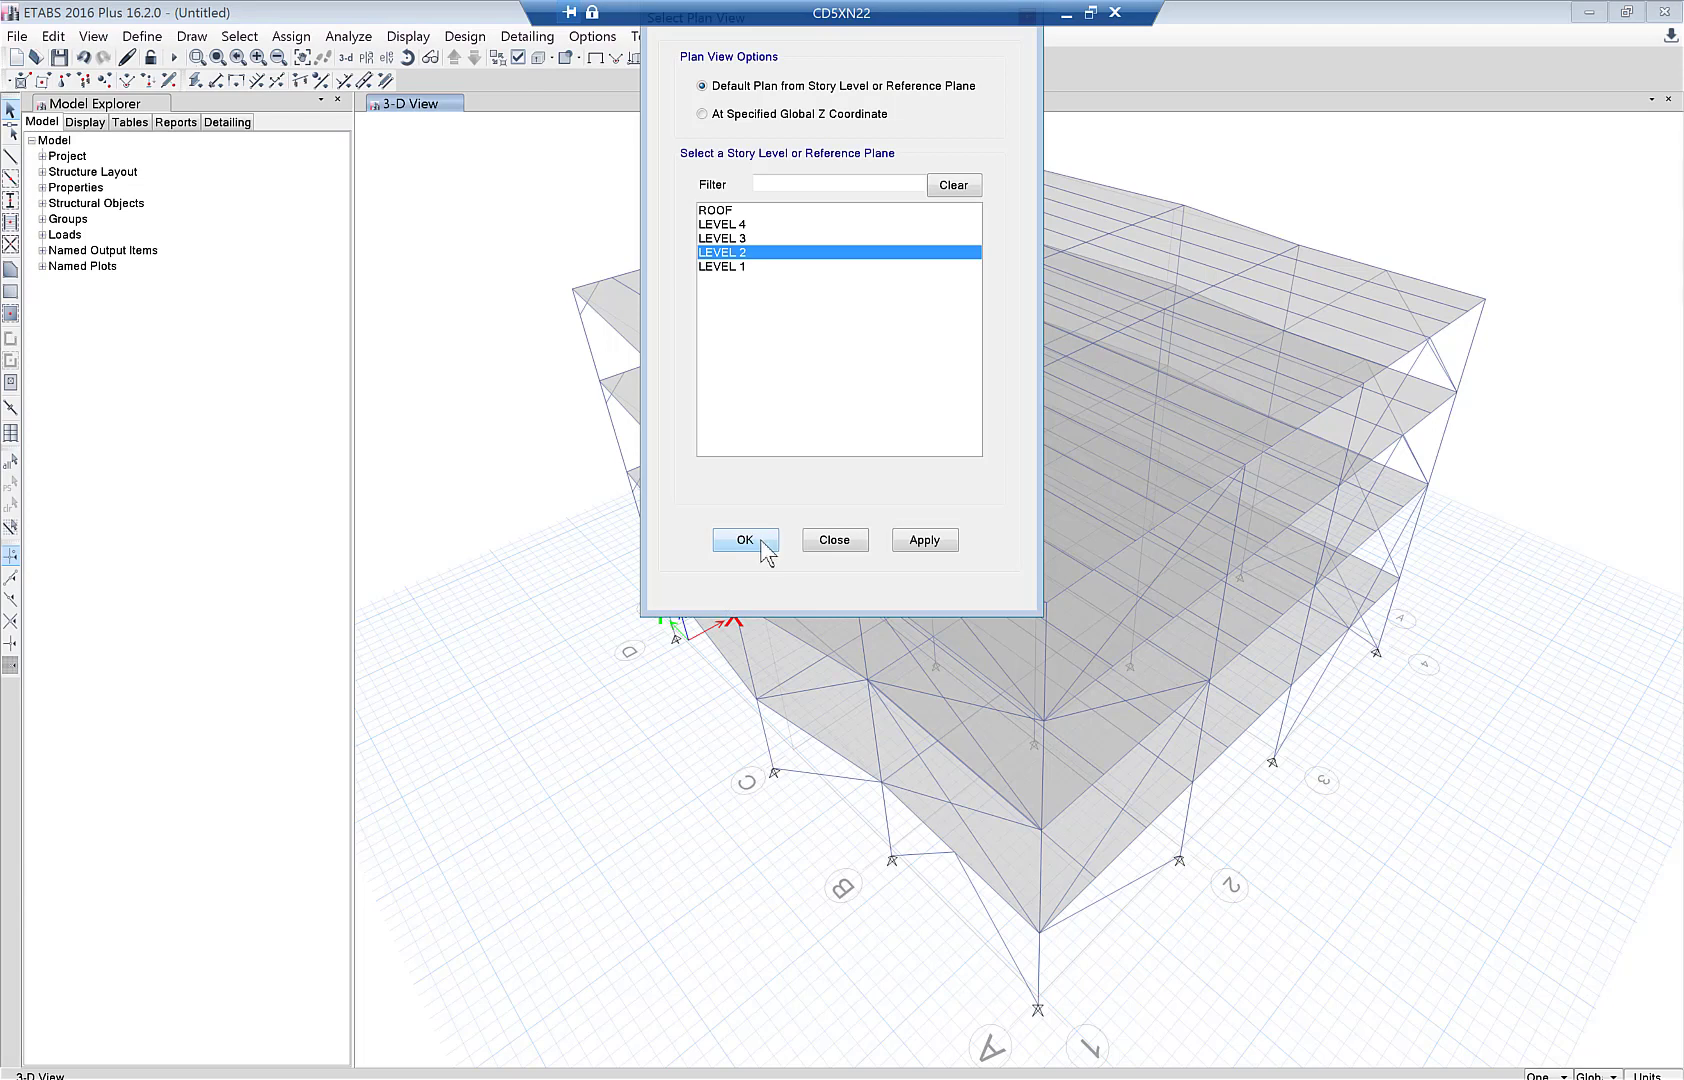
- Show the LEVEL 2 plan with frame local-axis arrows displayed
click(762, 542)
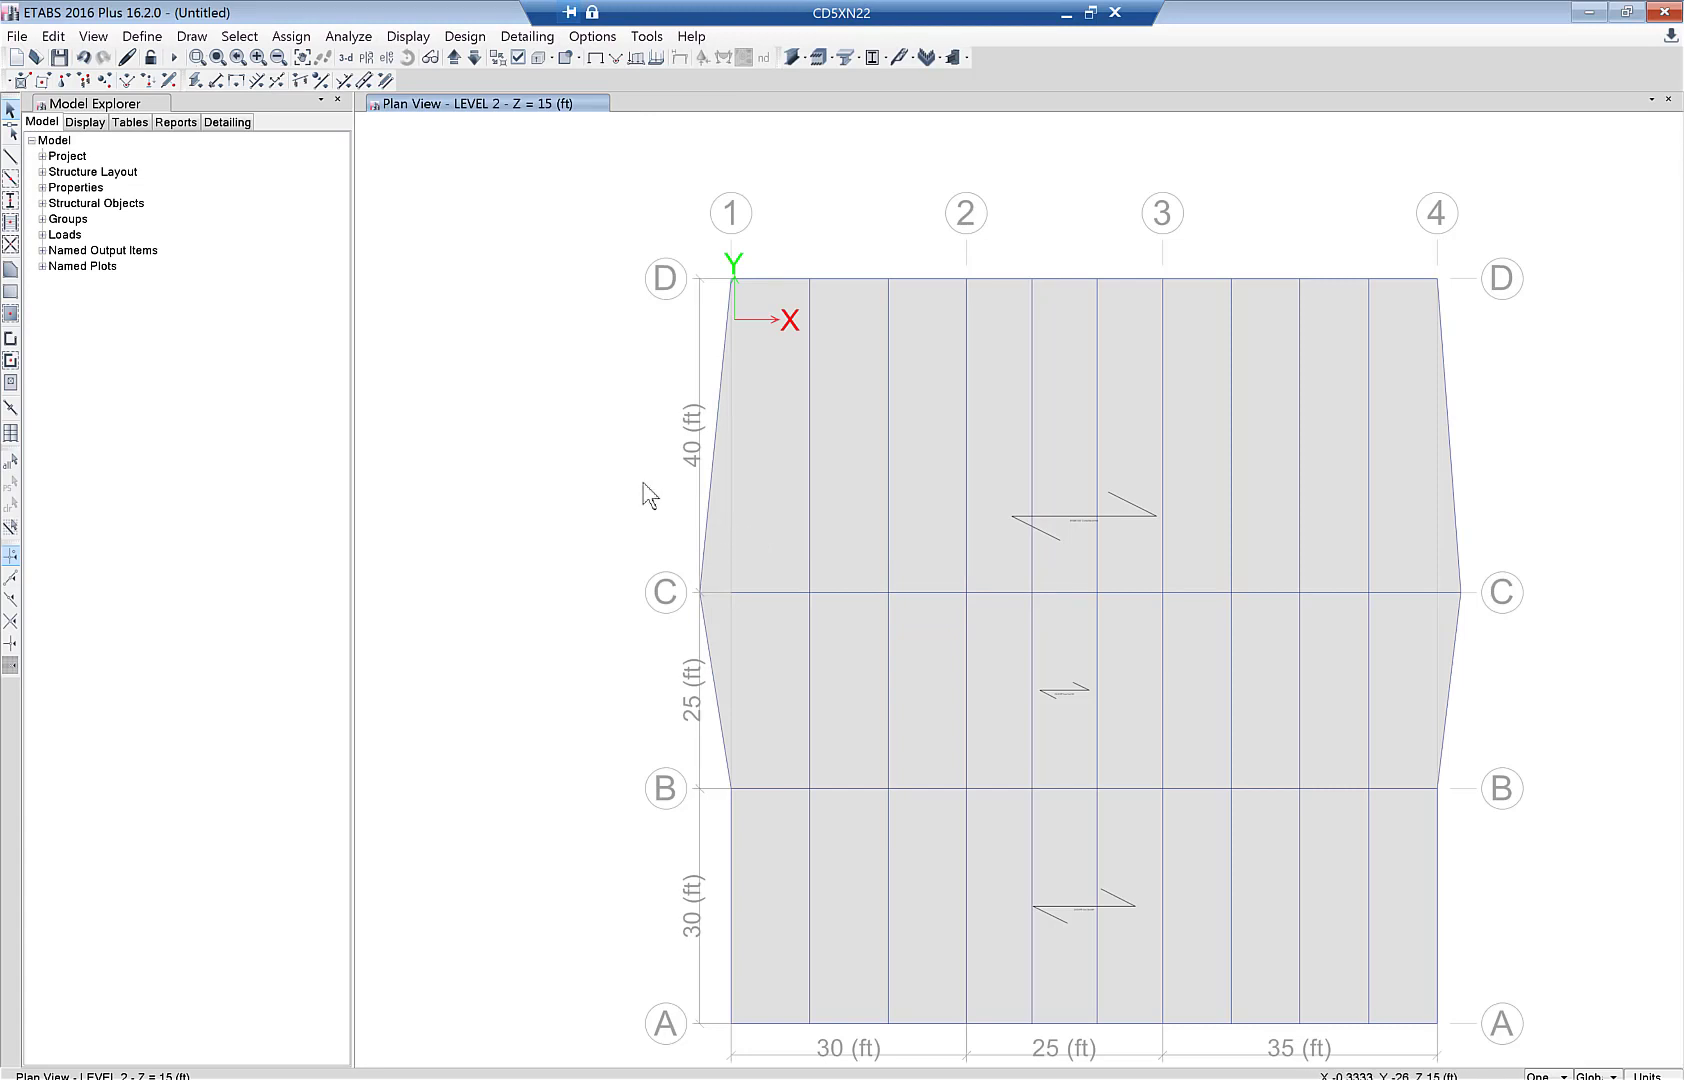
click(517, 58)
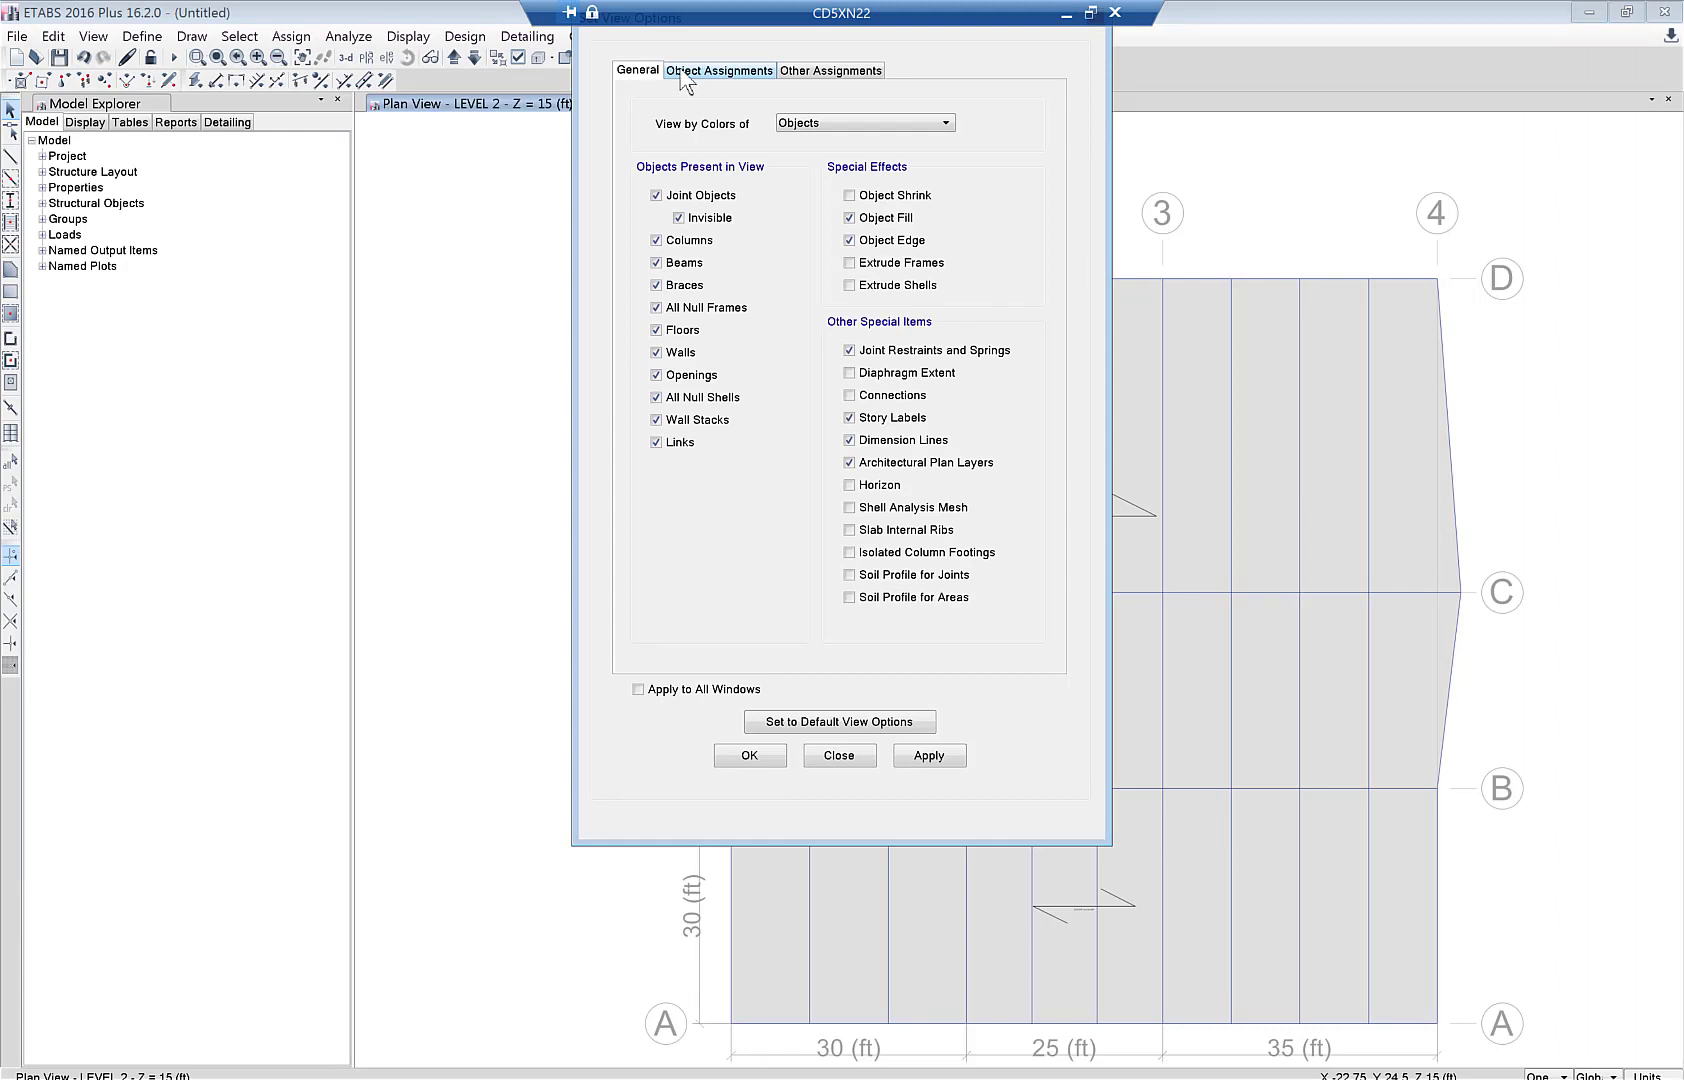
click(680, 72)
click(874, 302)
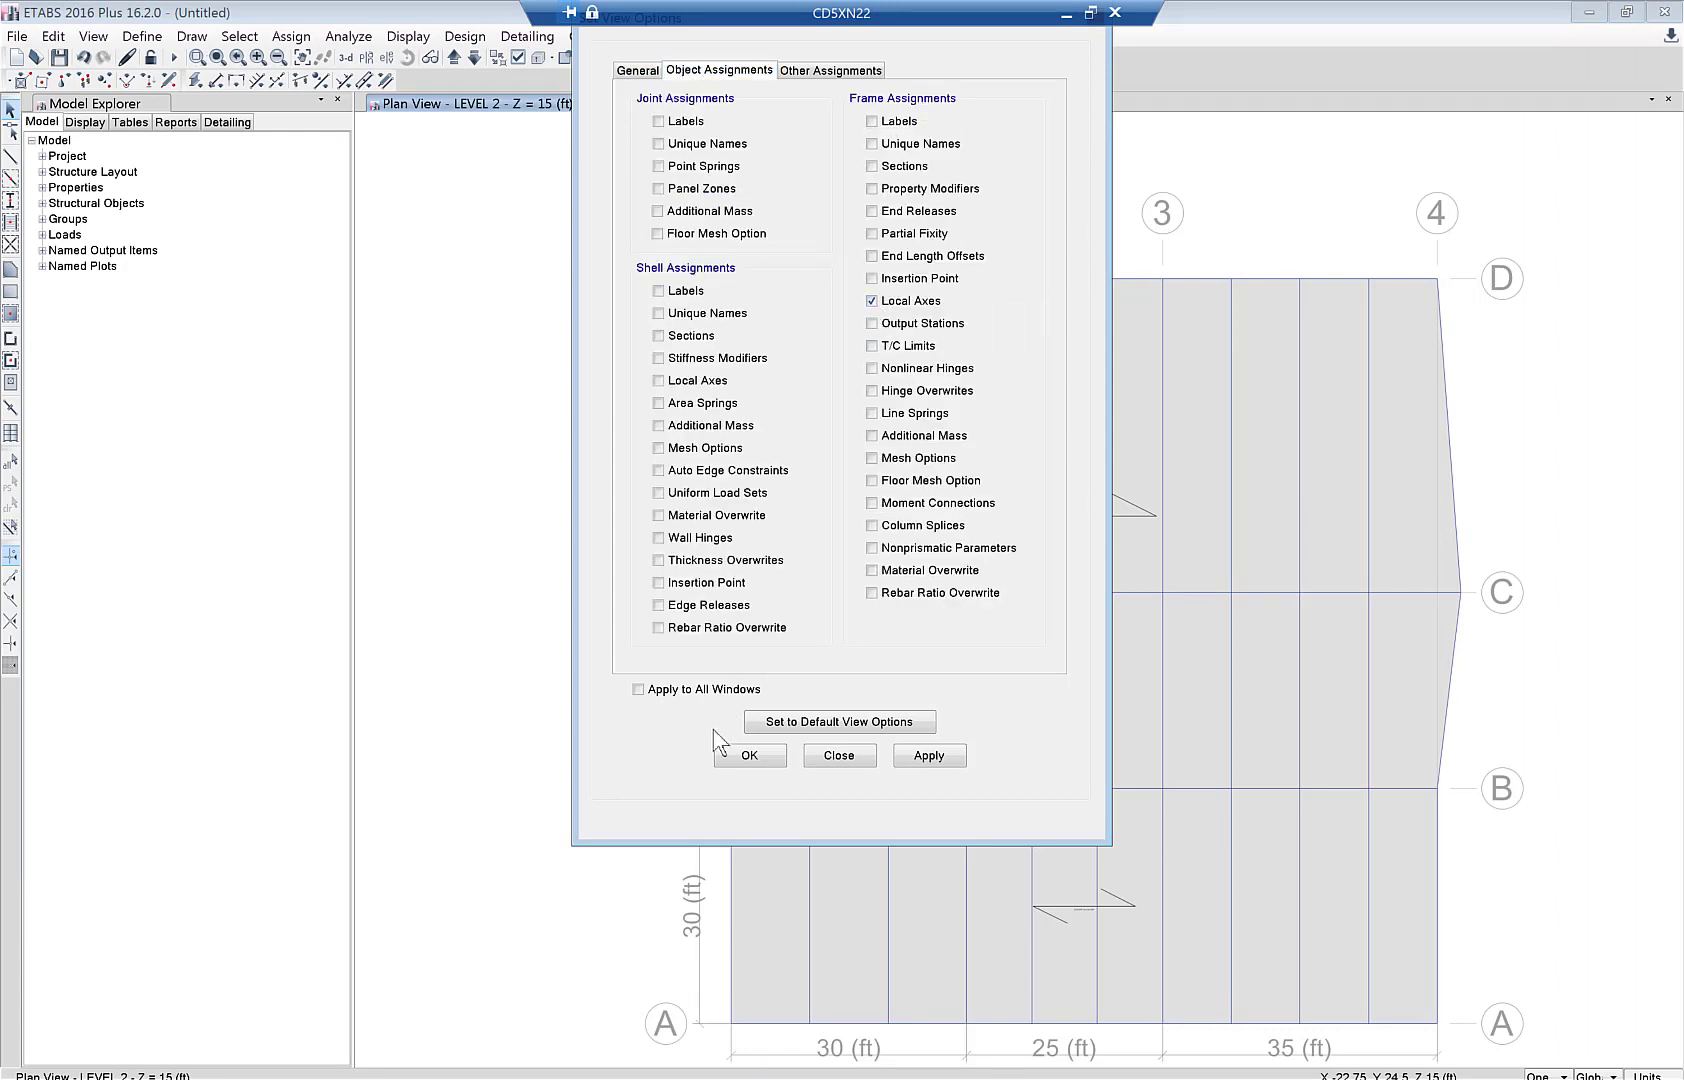
click(746, 757)
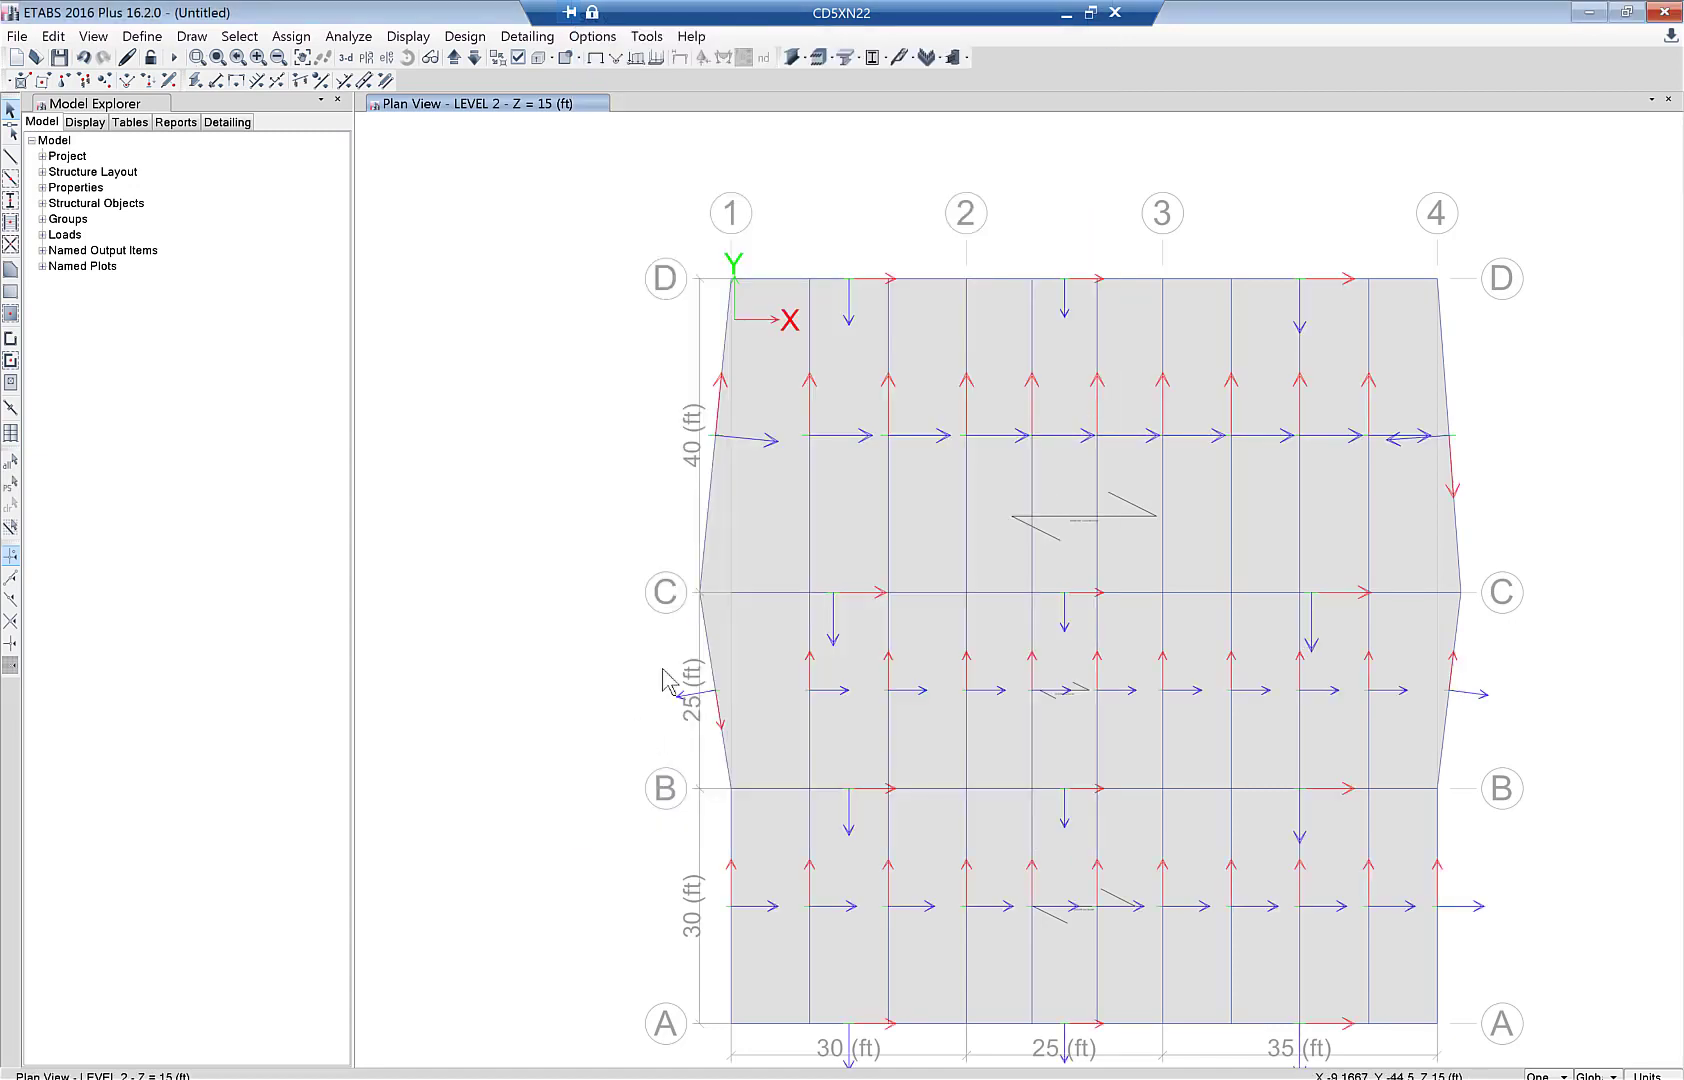
- Select the left and right inclined slab-edge beams on LEVEL 2, LEVEL 3, LEVEL 4 and ROOF
click(713, 680)
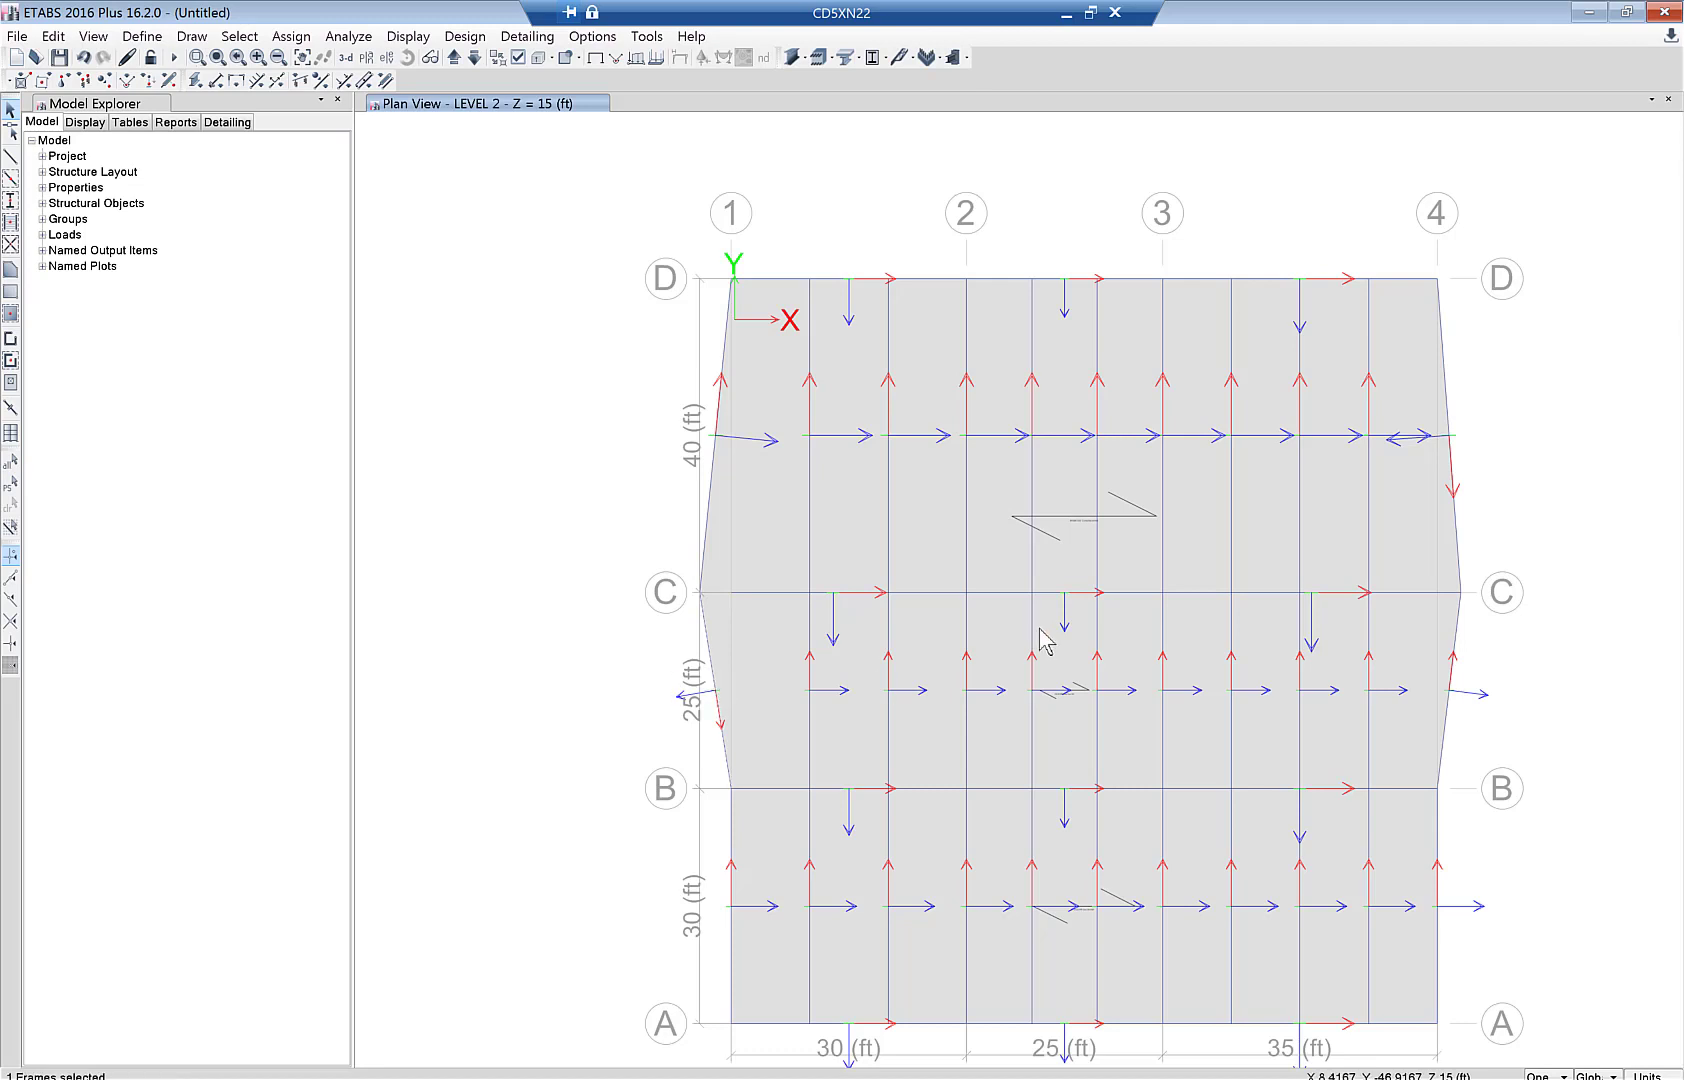
click(1456, 522)
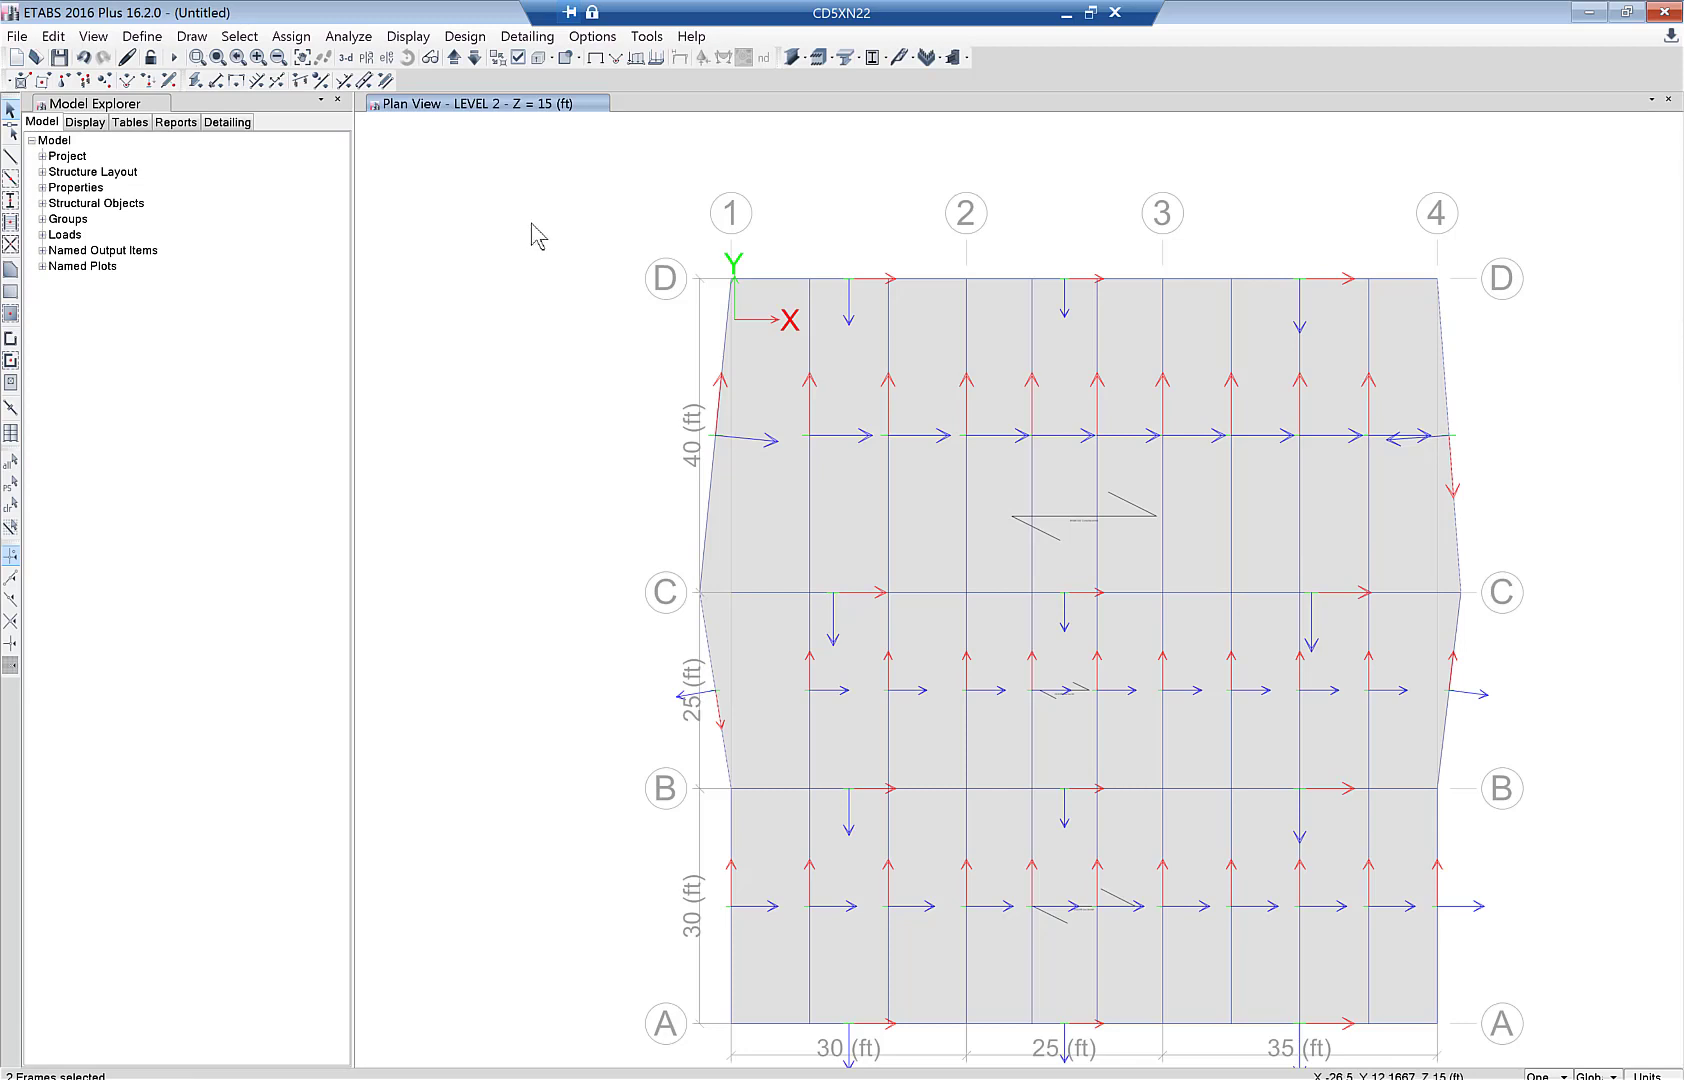
click(454, 57)
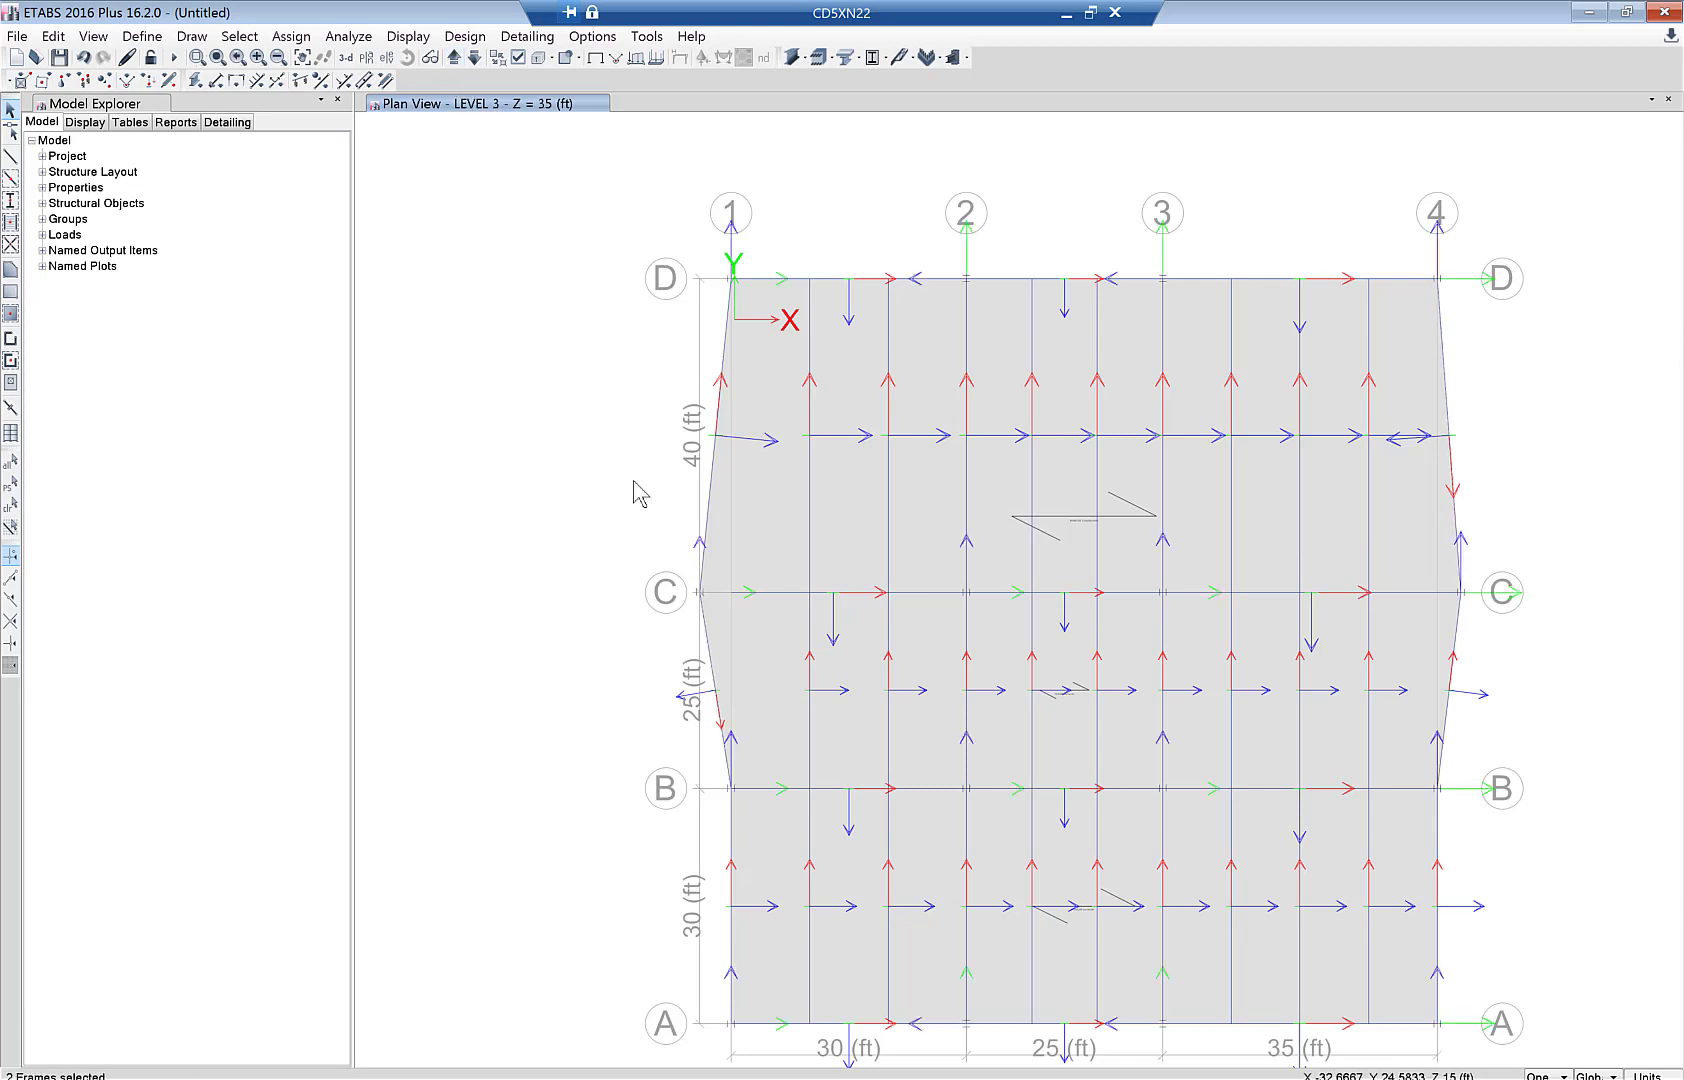
click(709, 650)
click(454, 57)
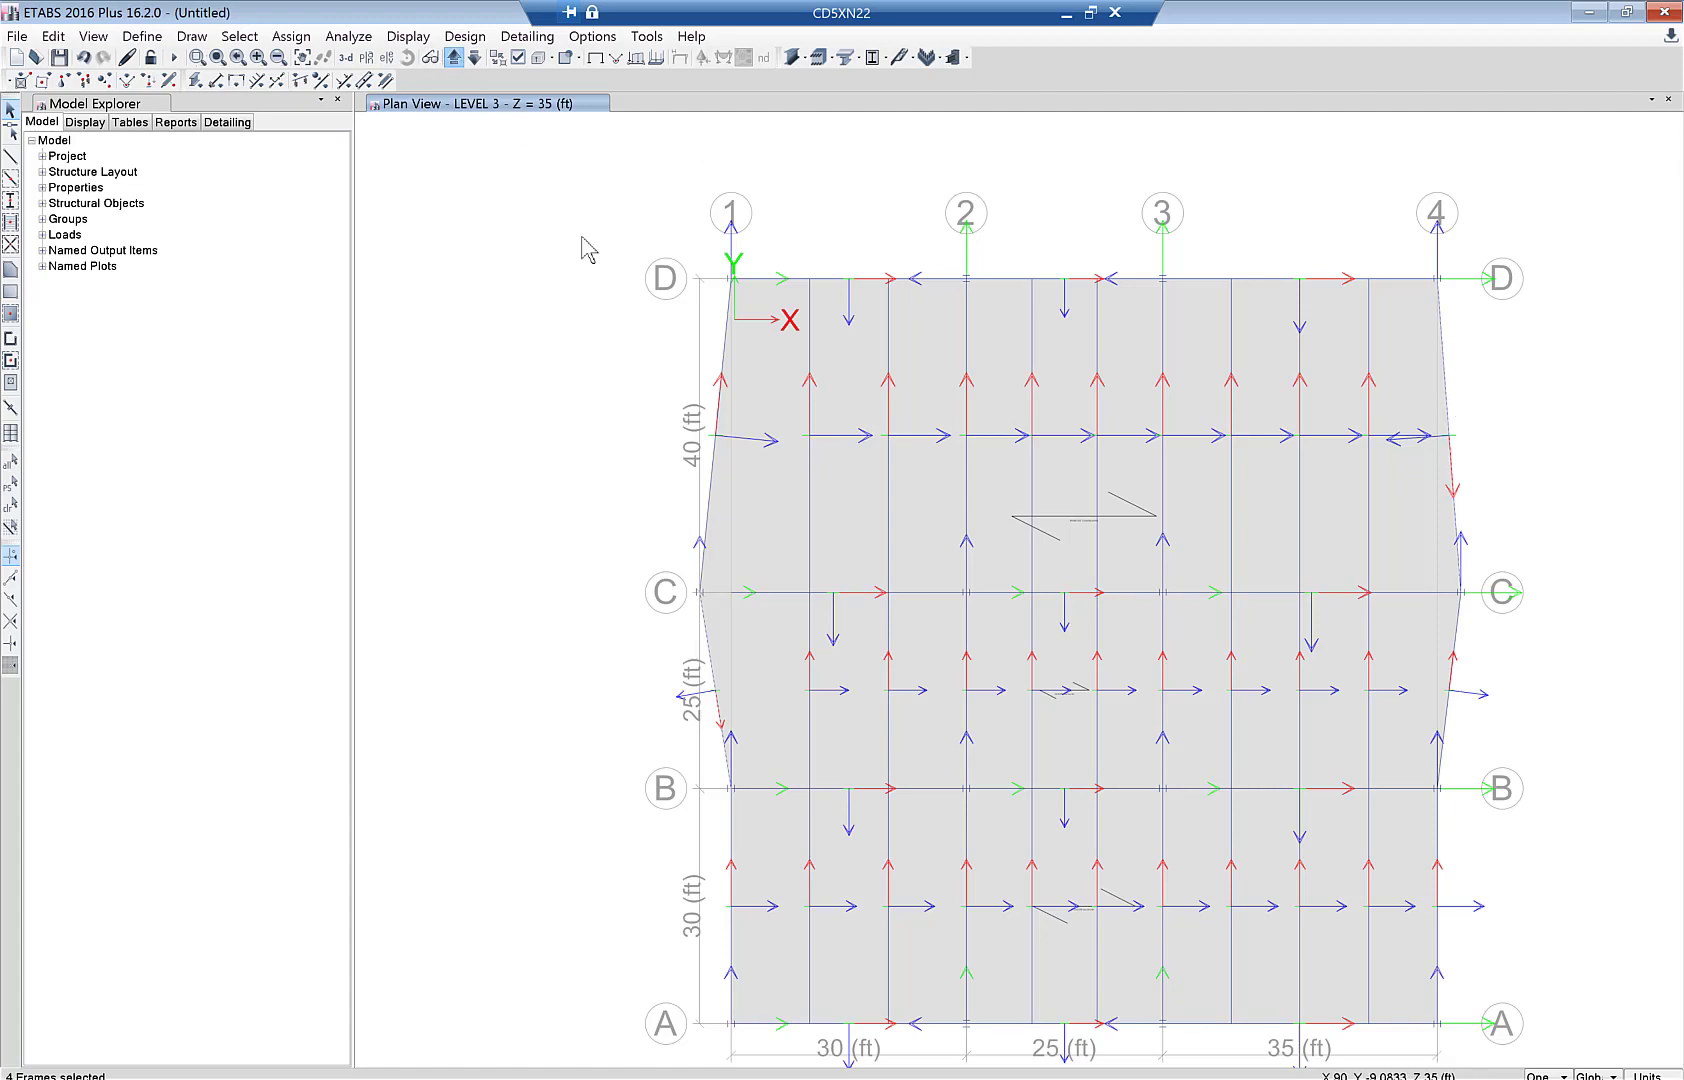
click(709, 640)
click(708, 642)
click(1445, 380)
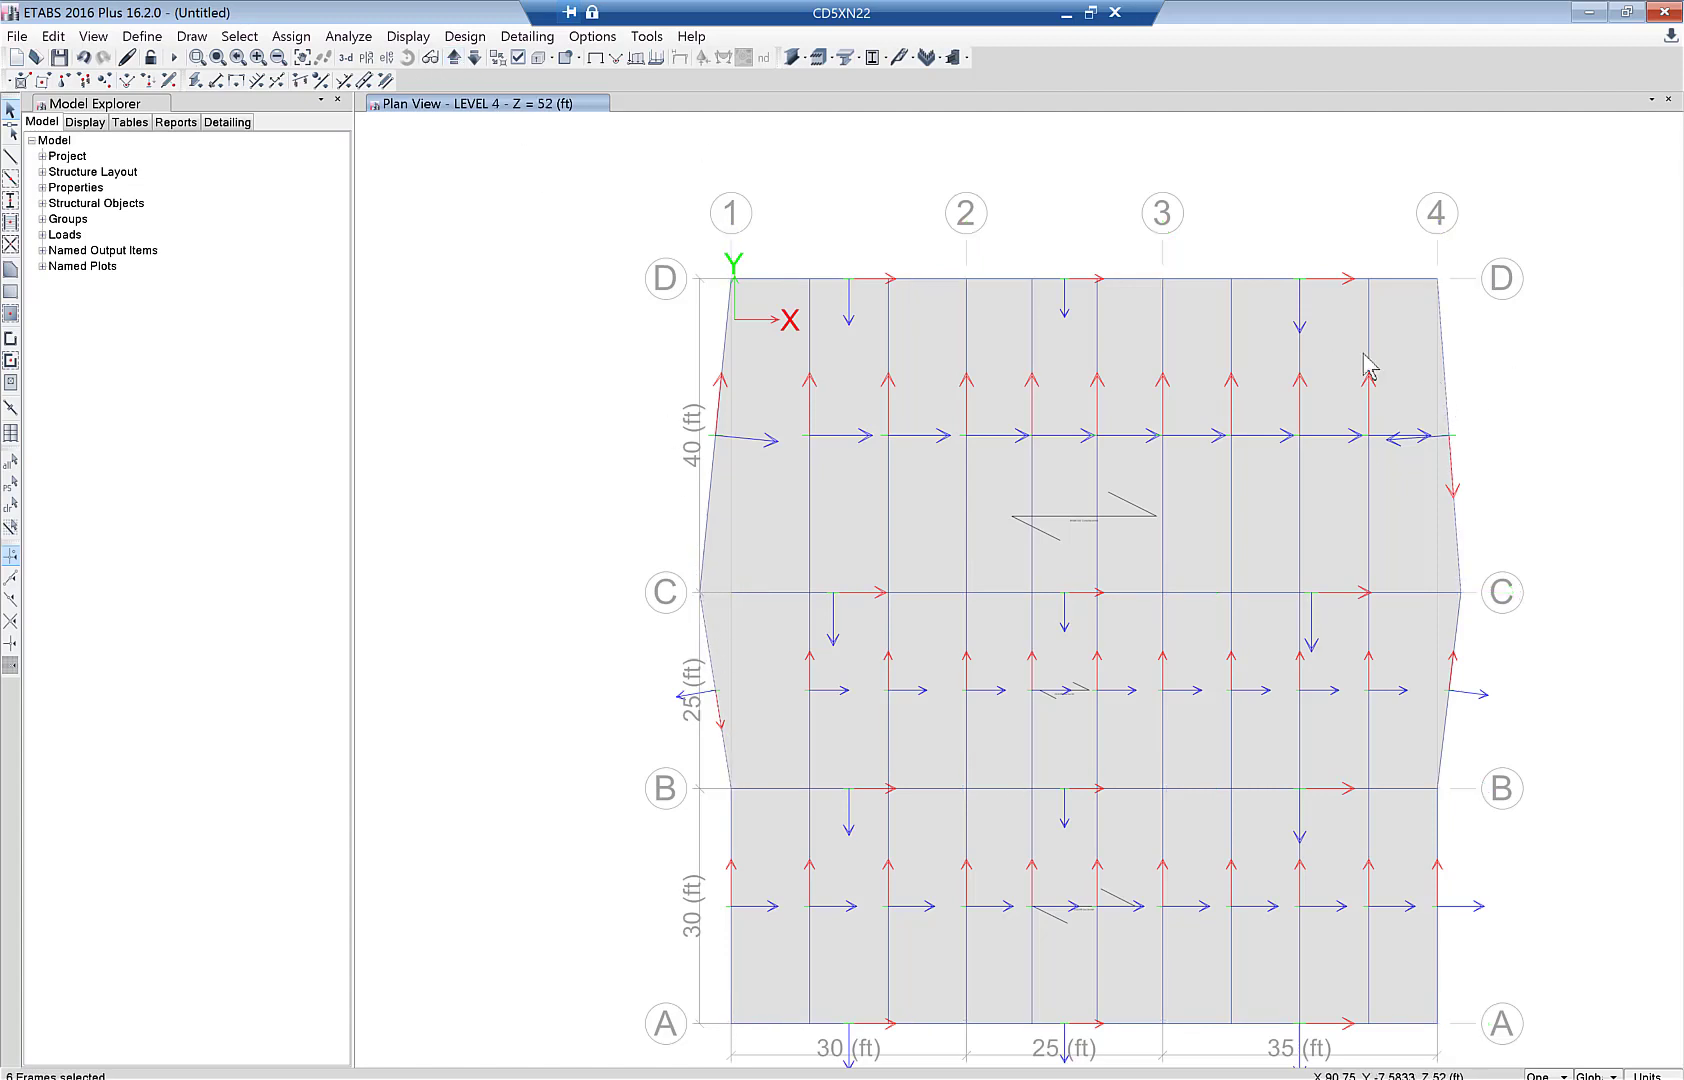
click(454, 57)
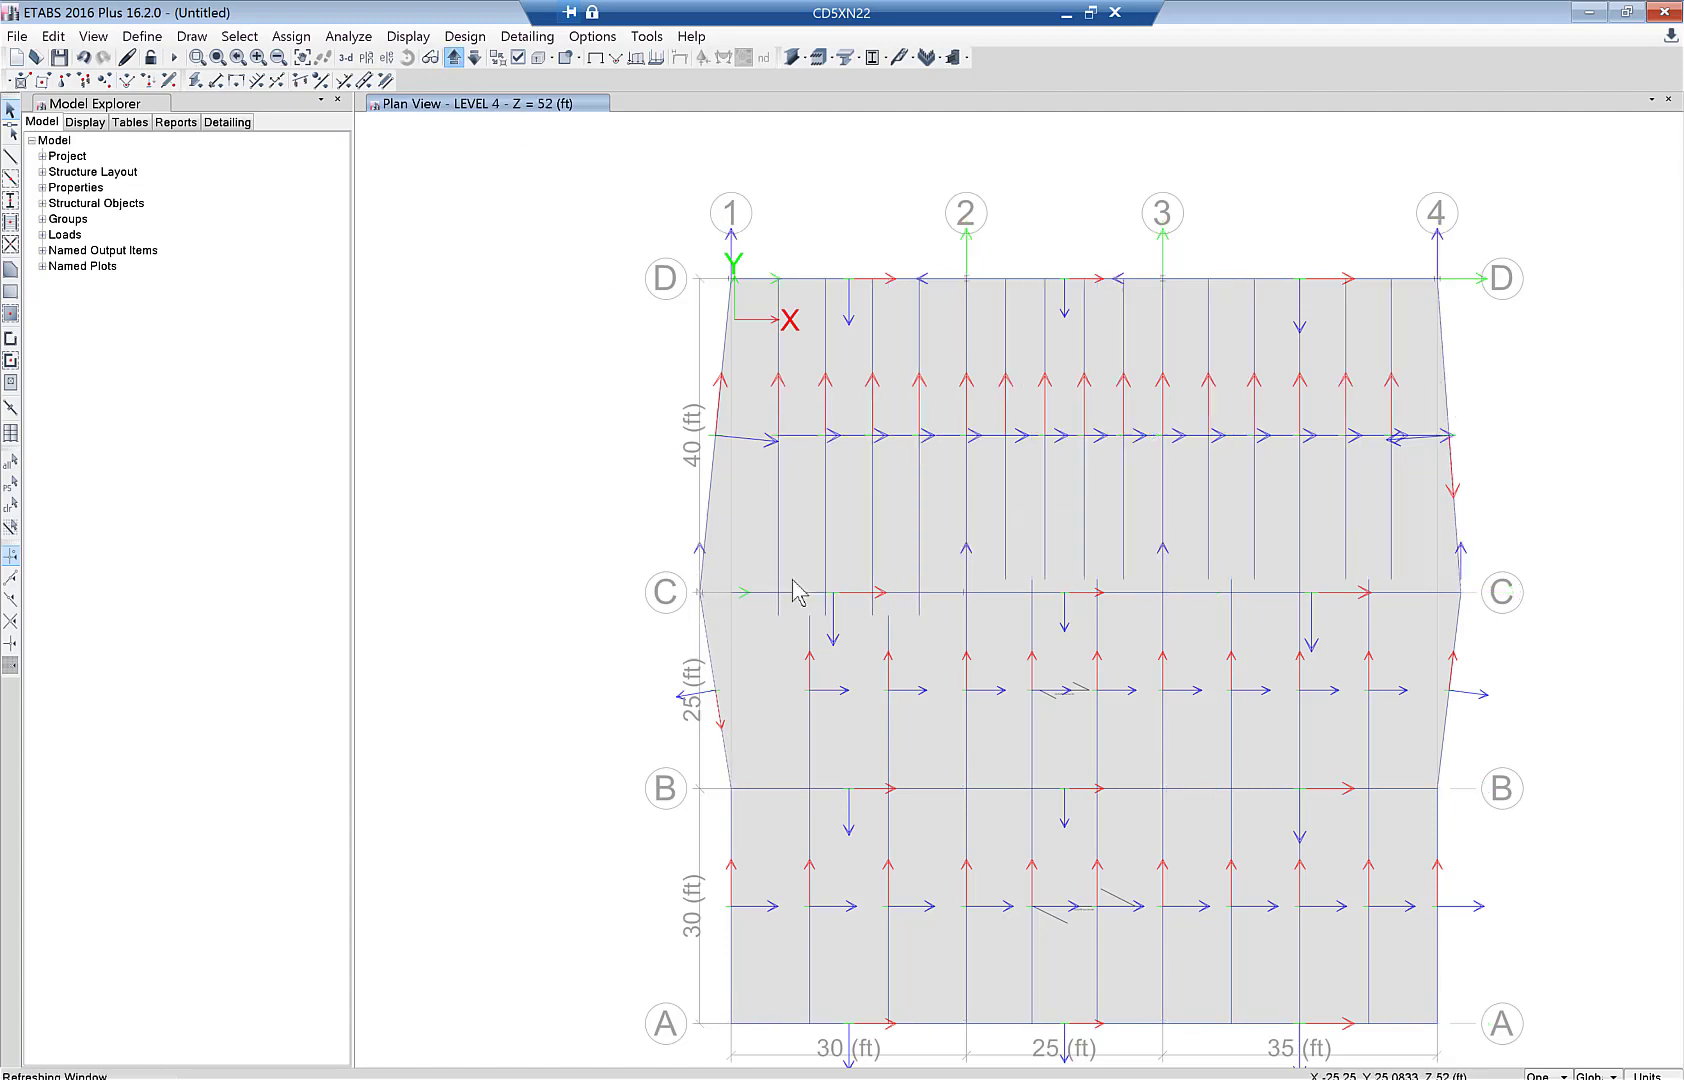
click(712, 668)
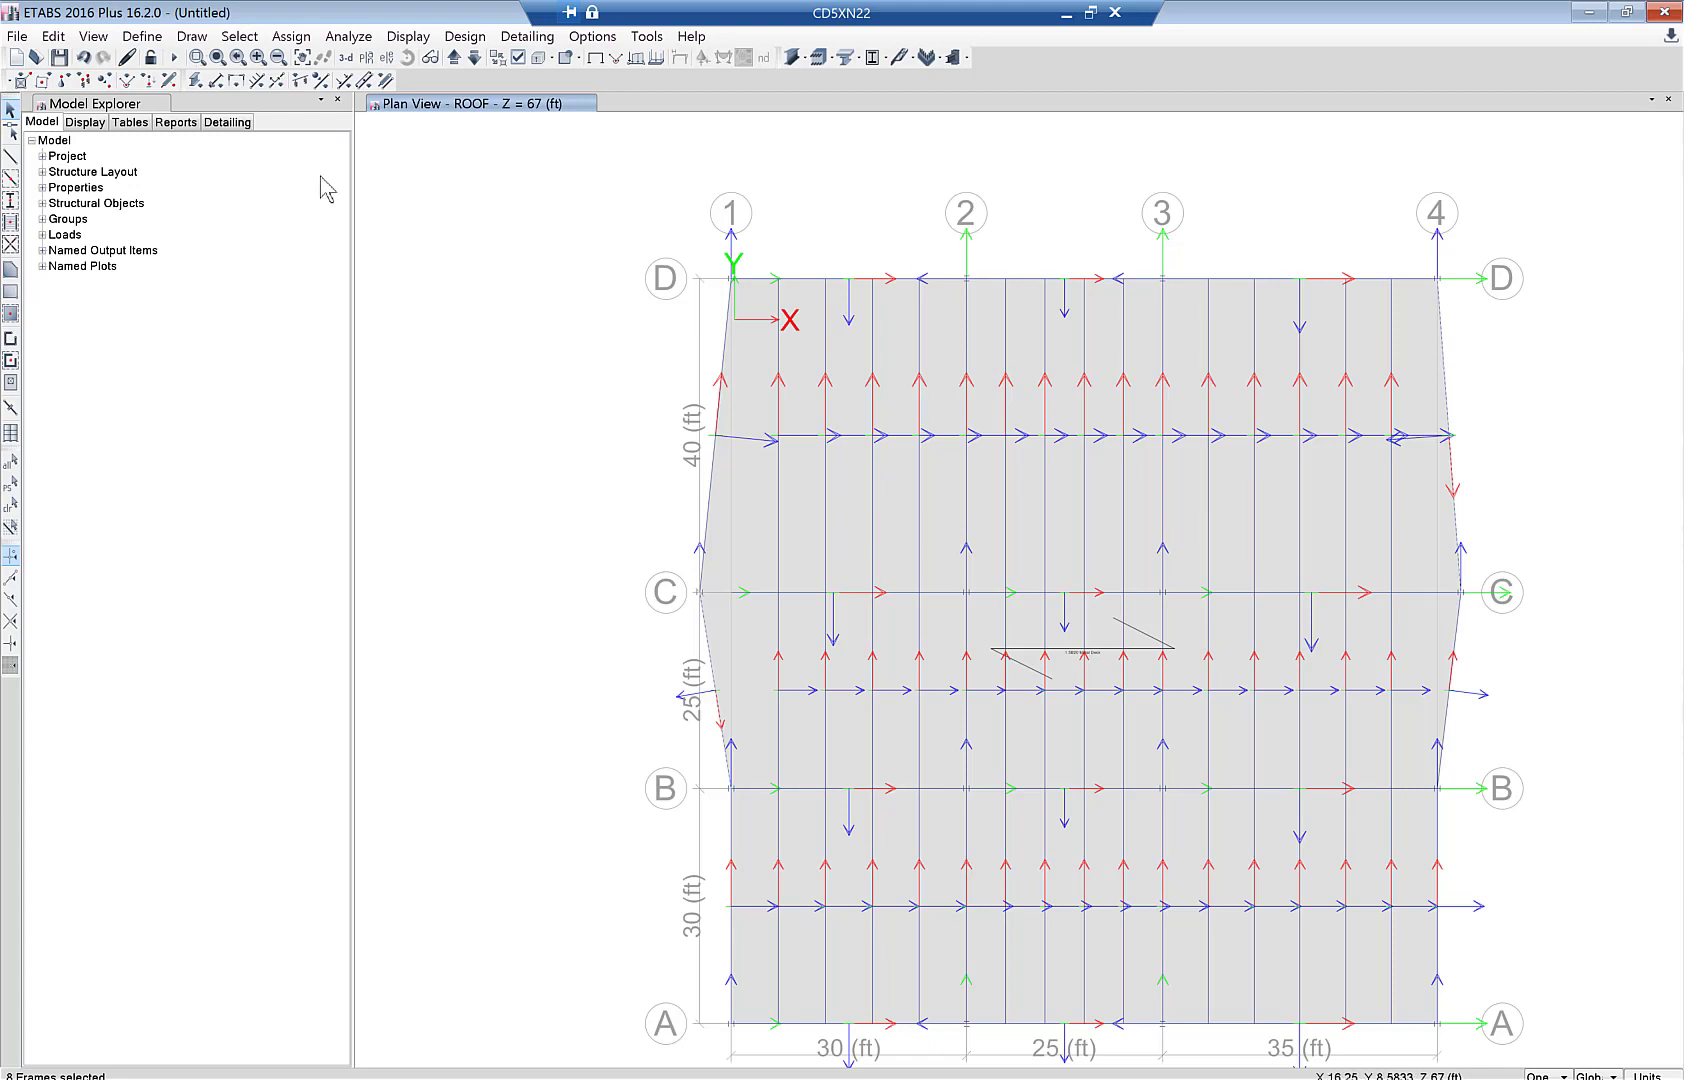
- Reverse the frame connectivity of the 8 selected inclined edge beams
click(53, 36)
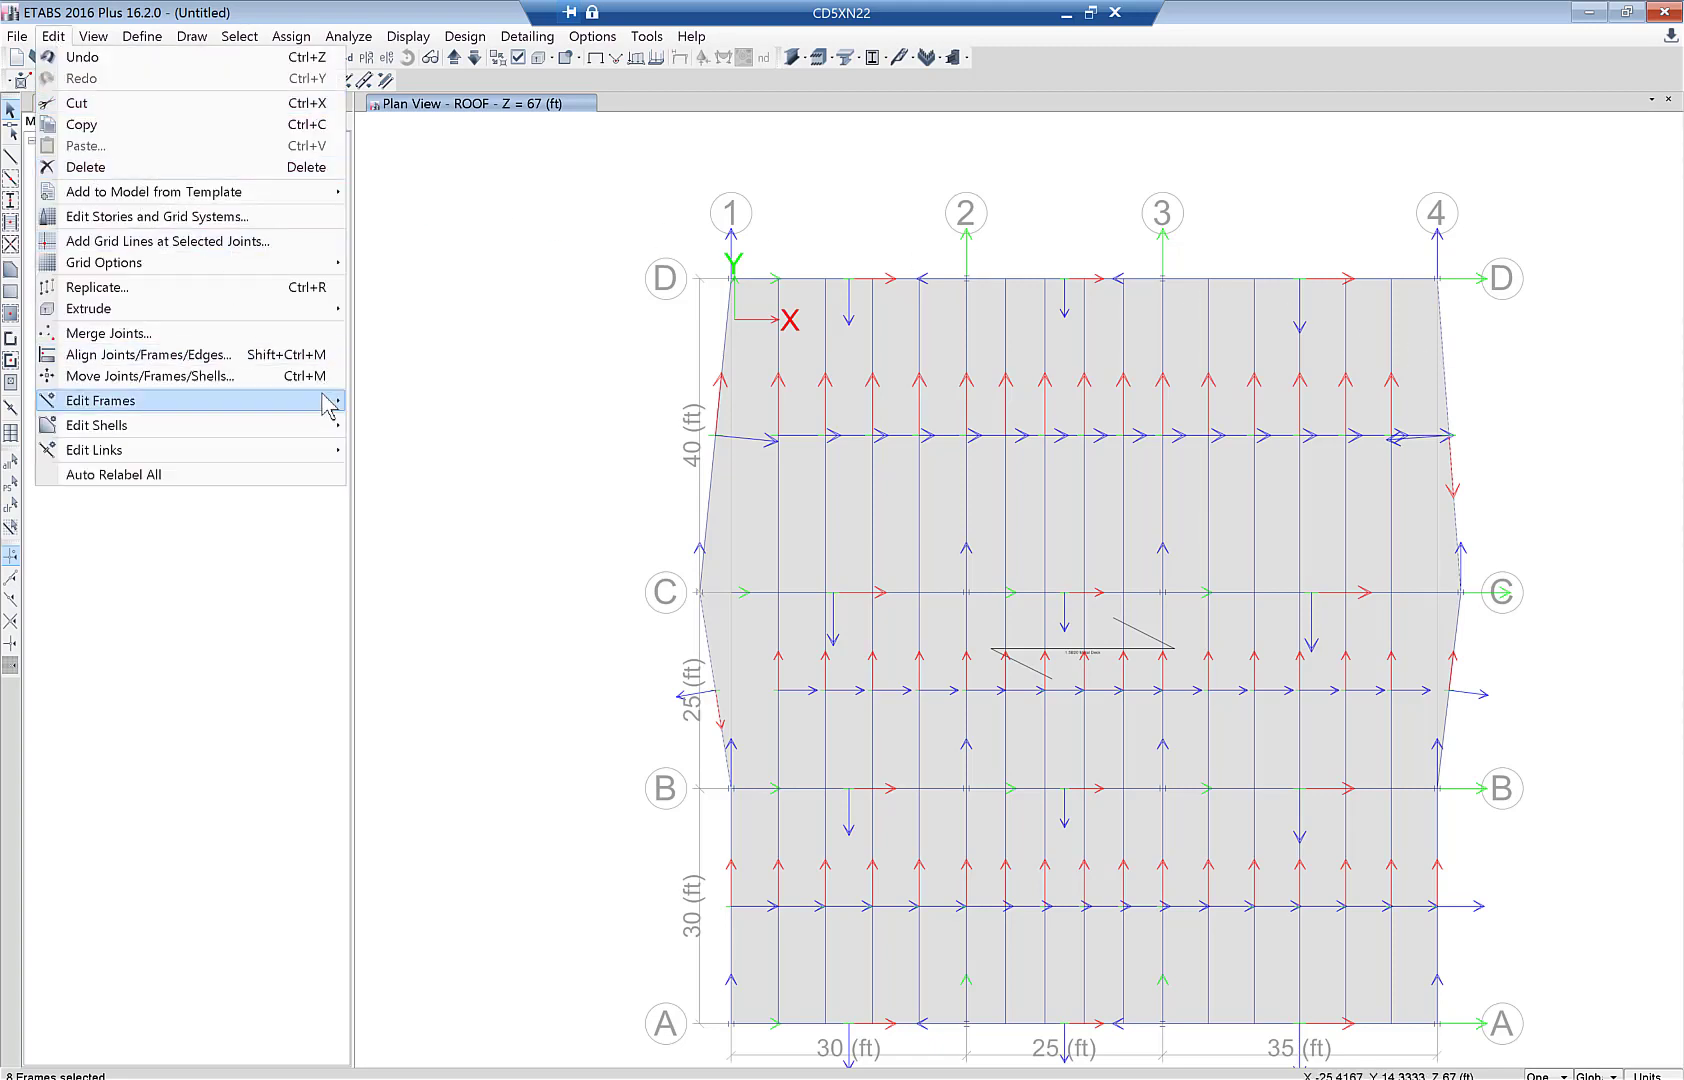
mouse_move(330, 412)
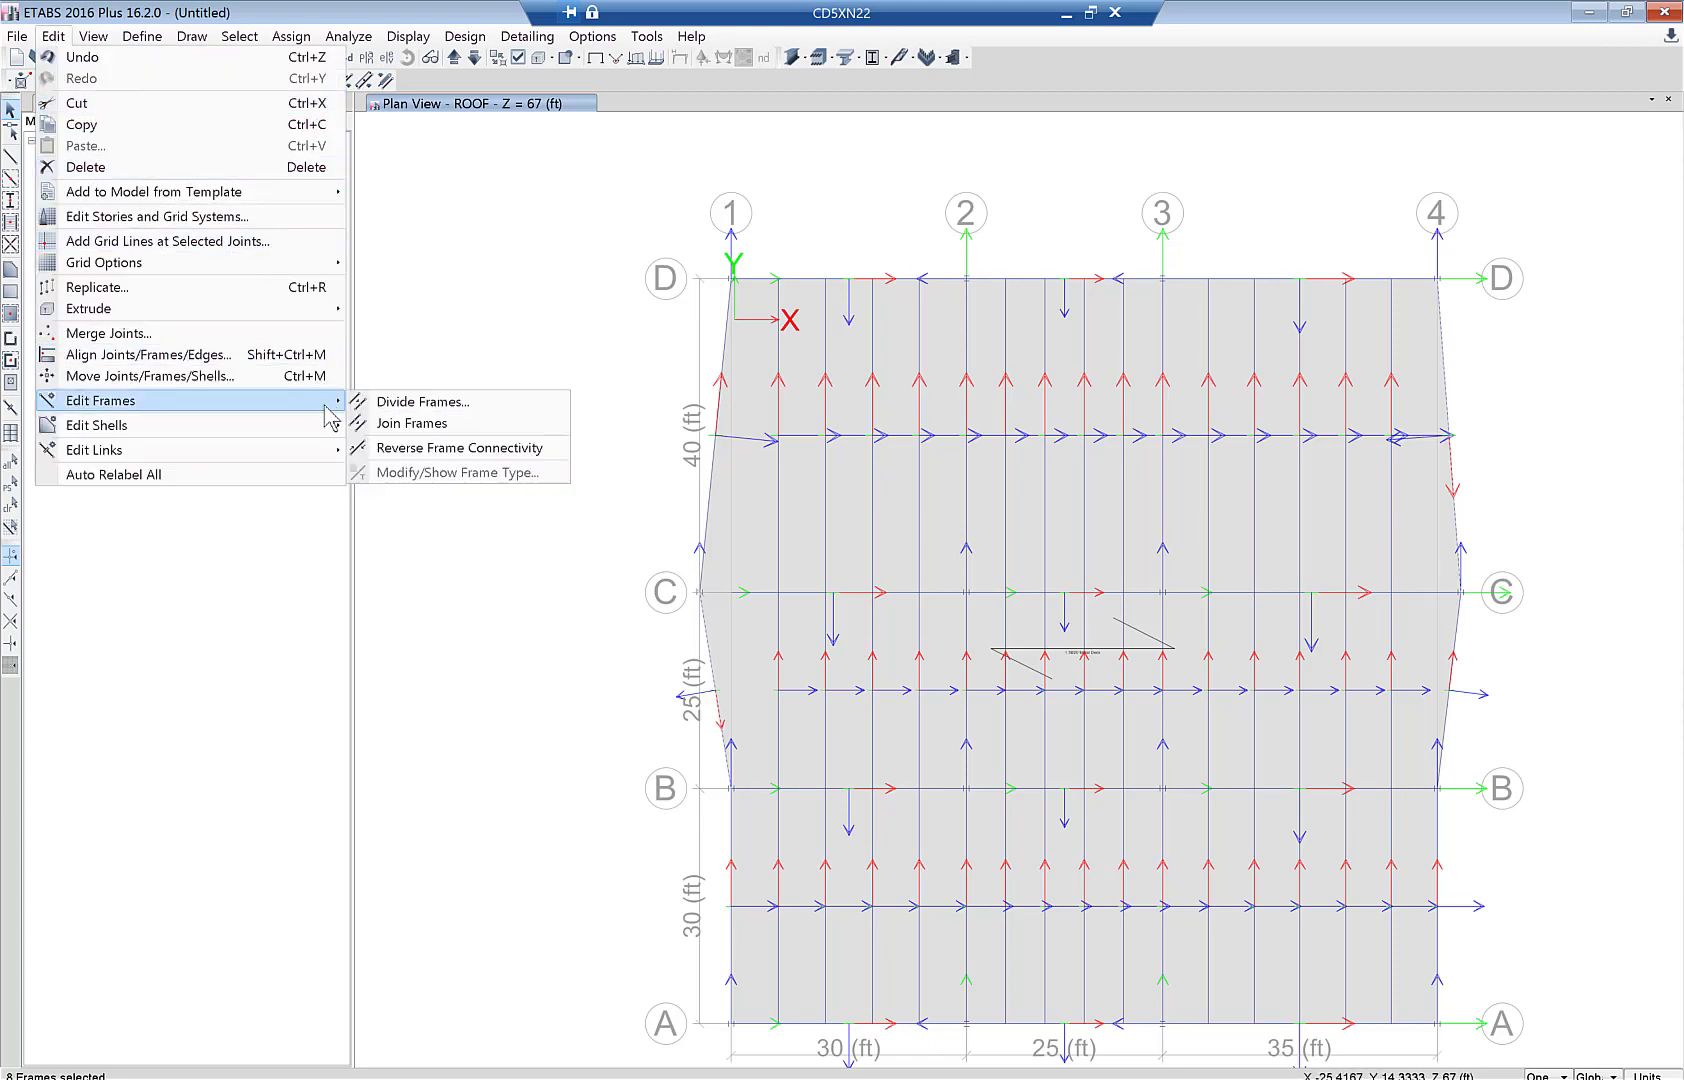
click(420, 452)
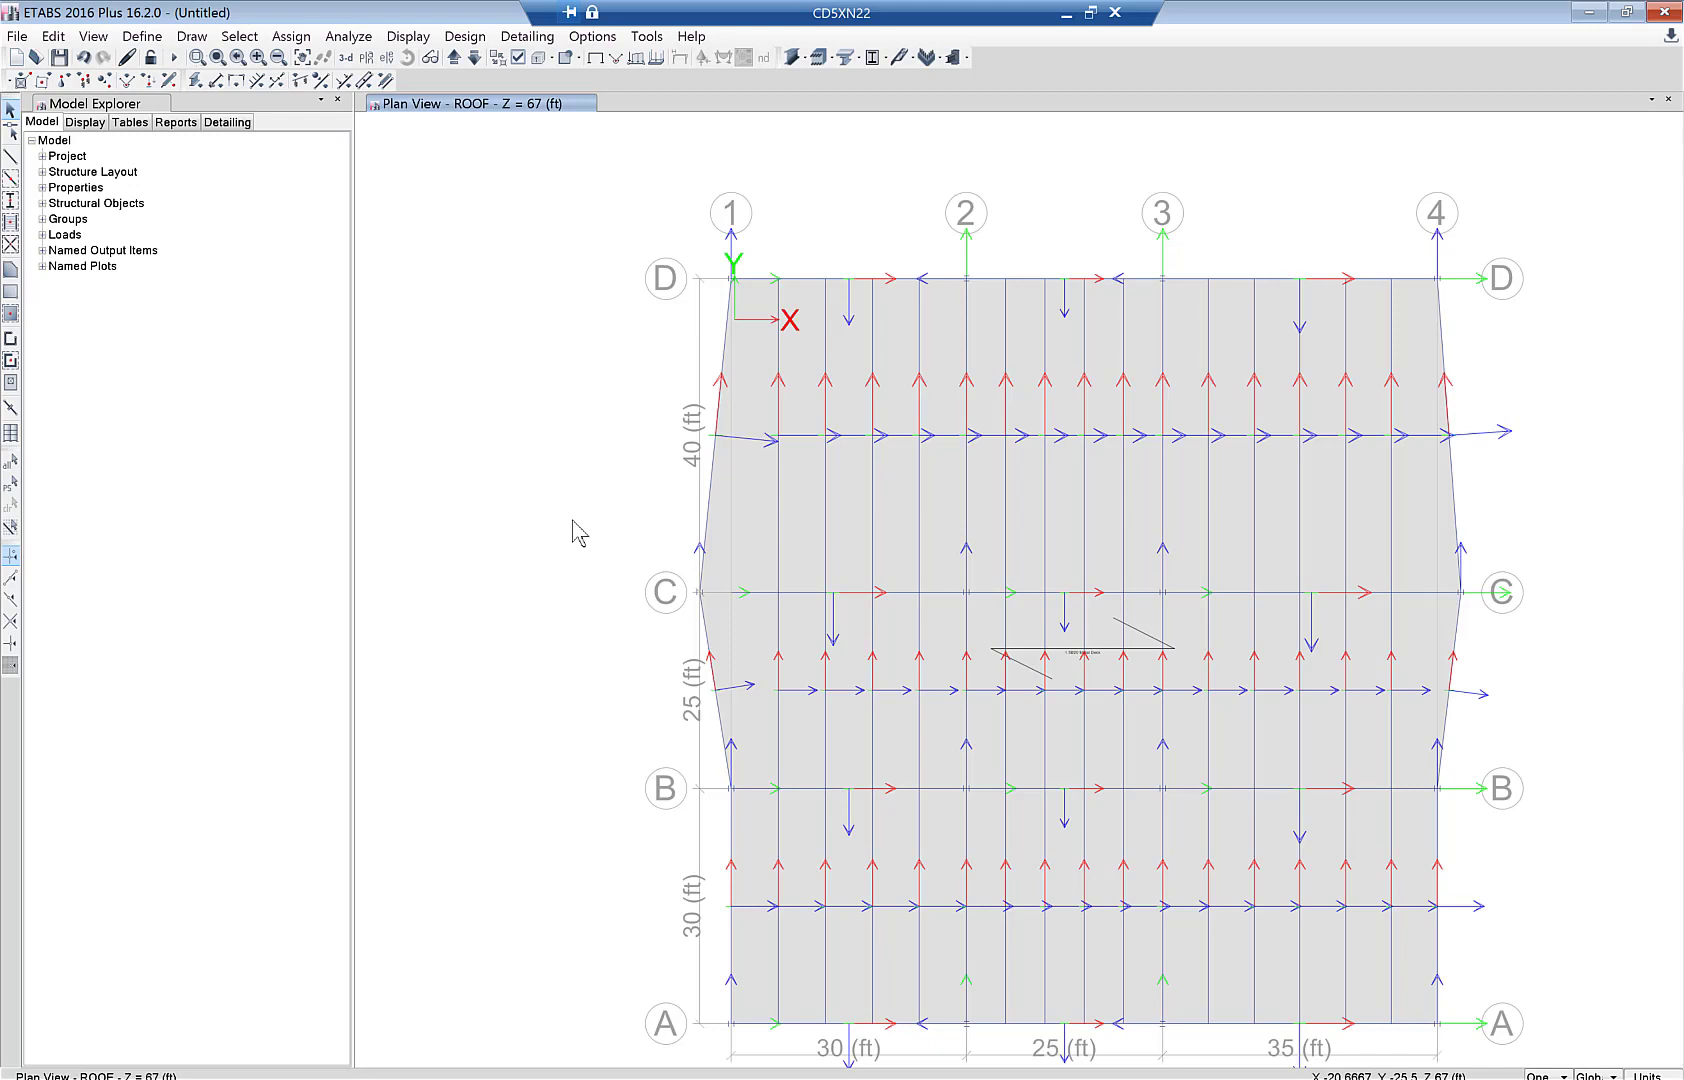
middle_drag(651, 697, 580, 653)
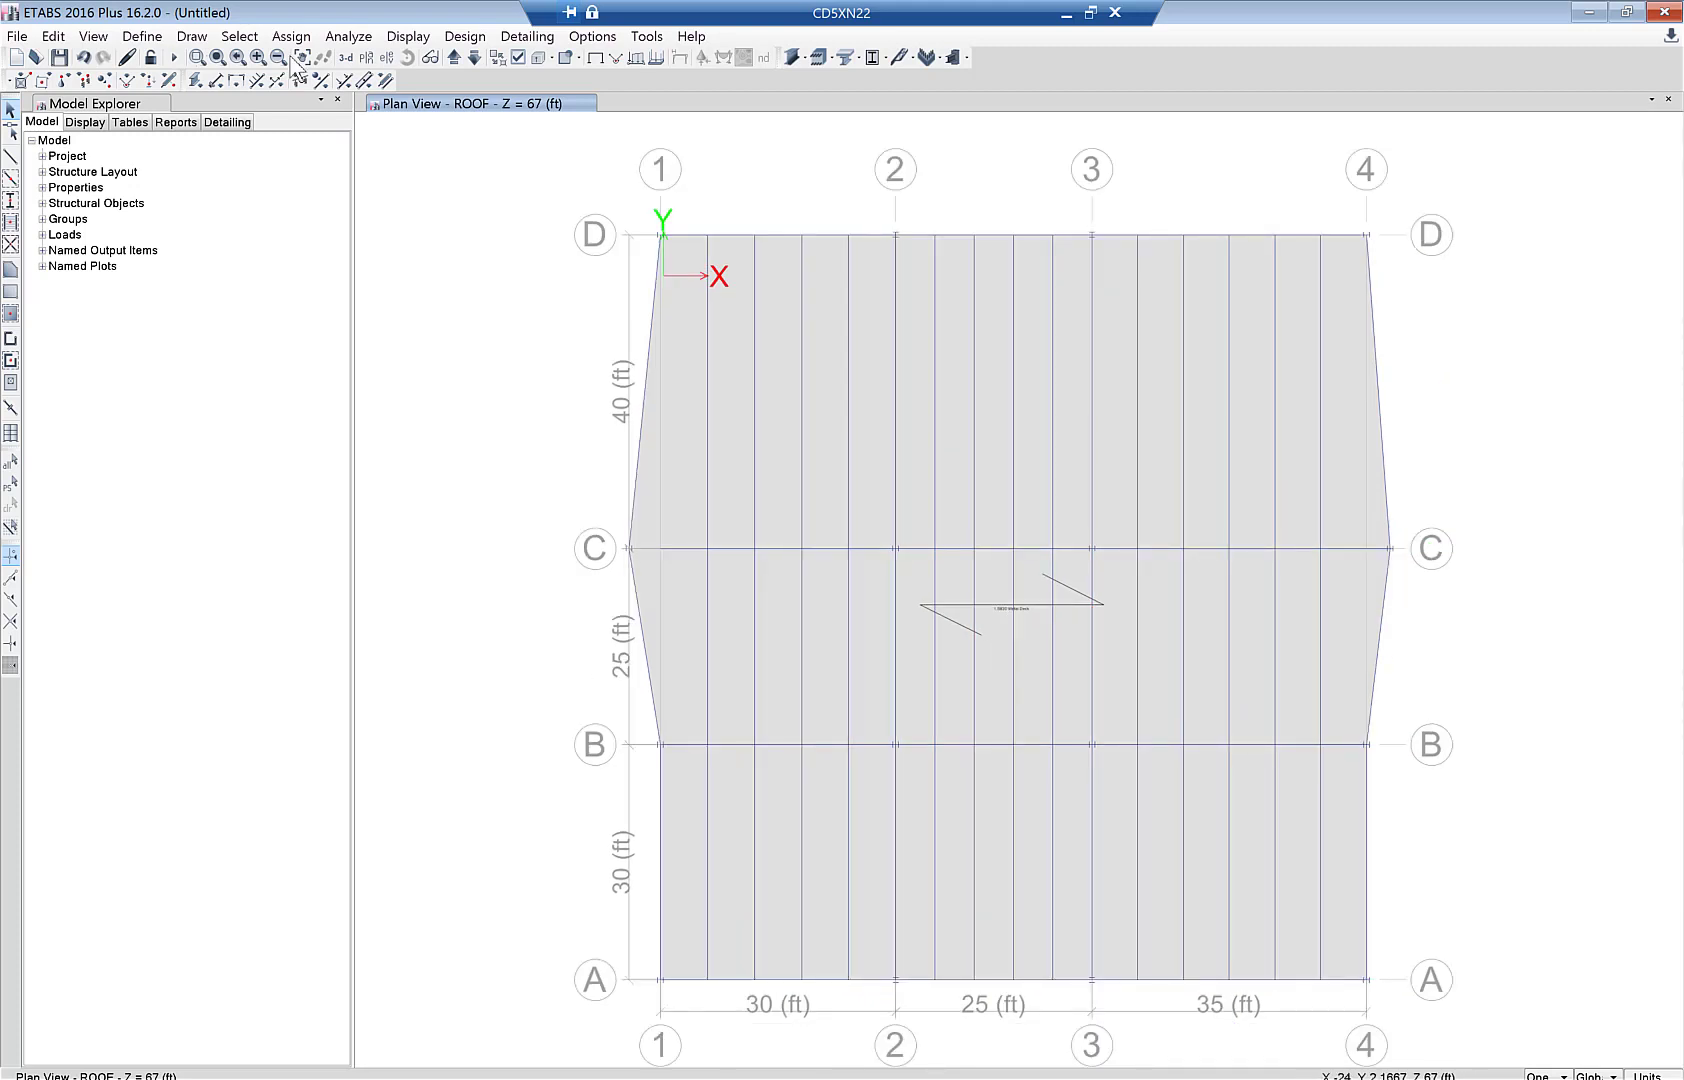
- Switch the plan view to LEVEL 2
click(366, 57)
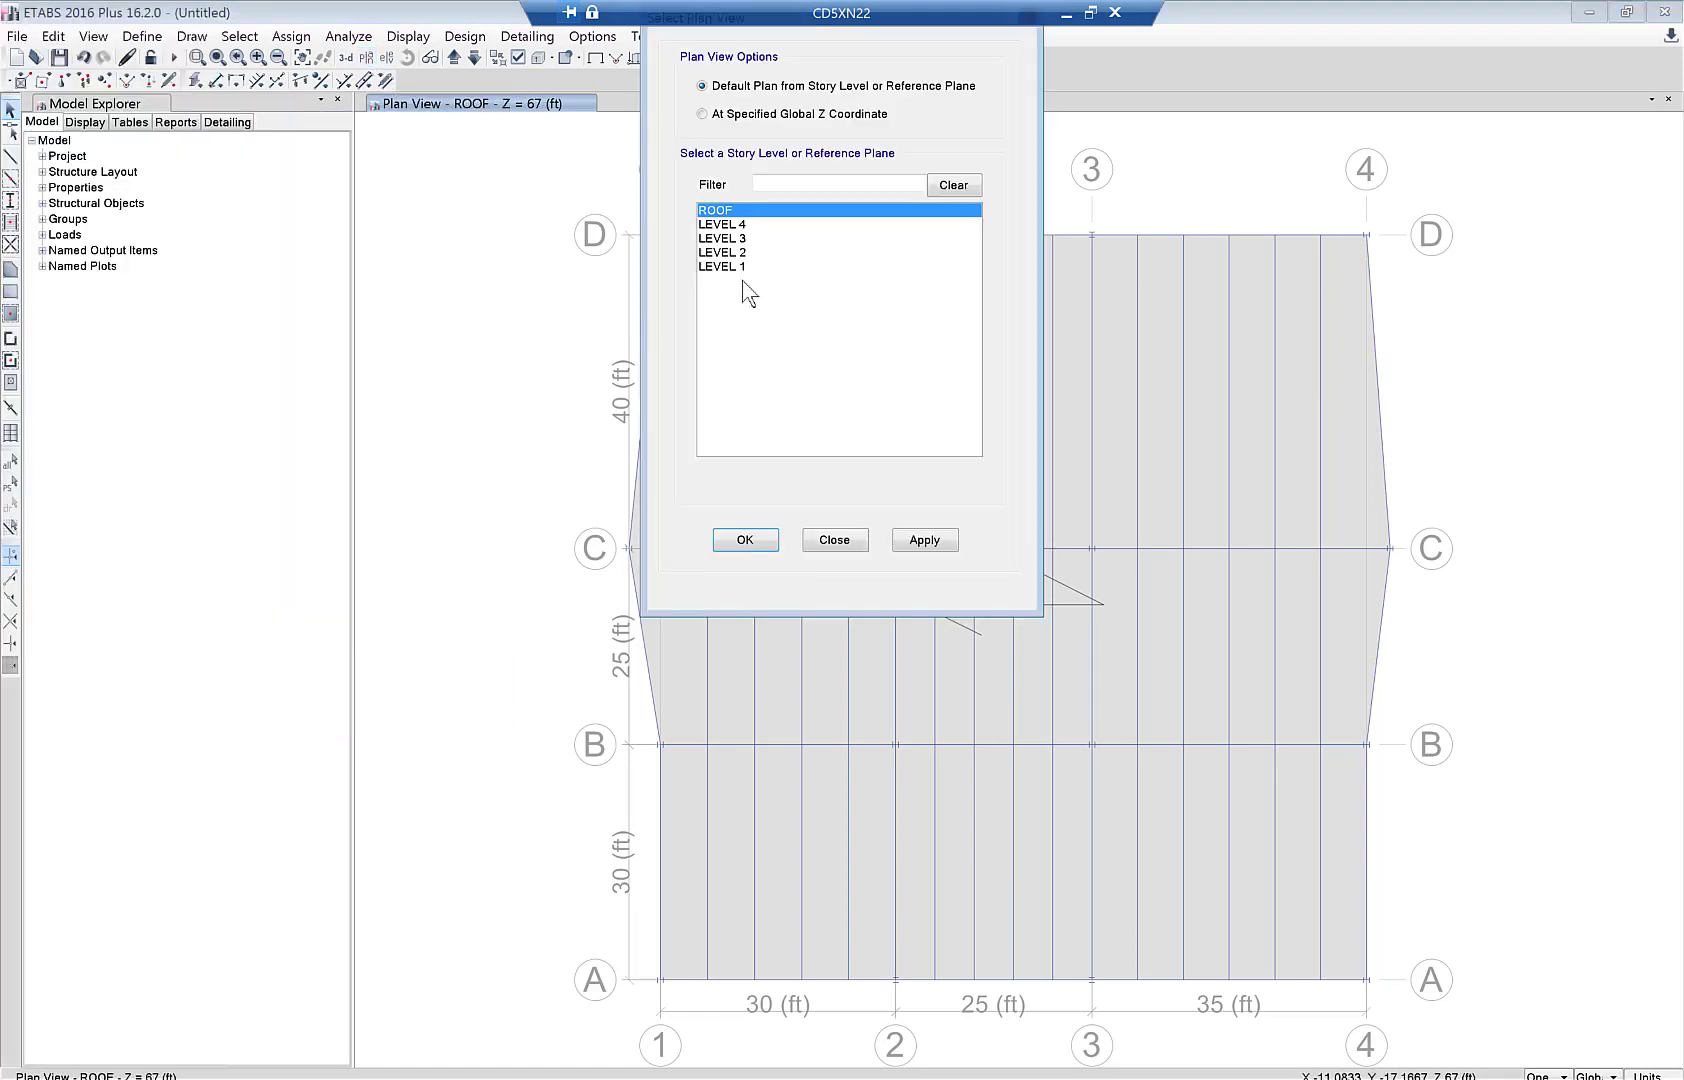
click(742, 252)
click(755, 548)
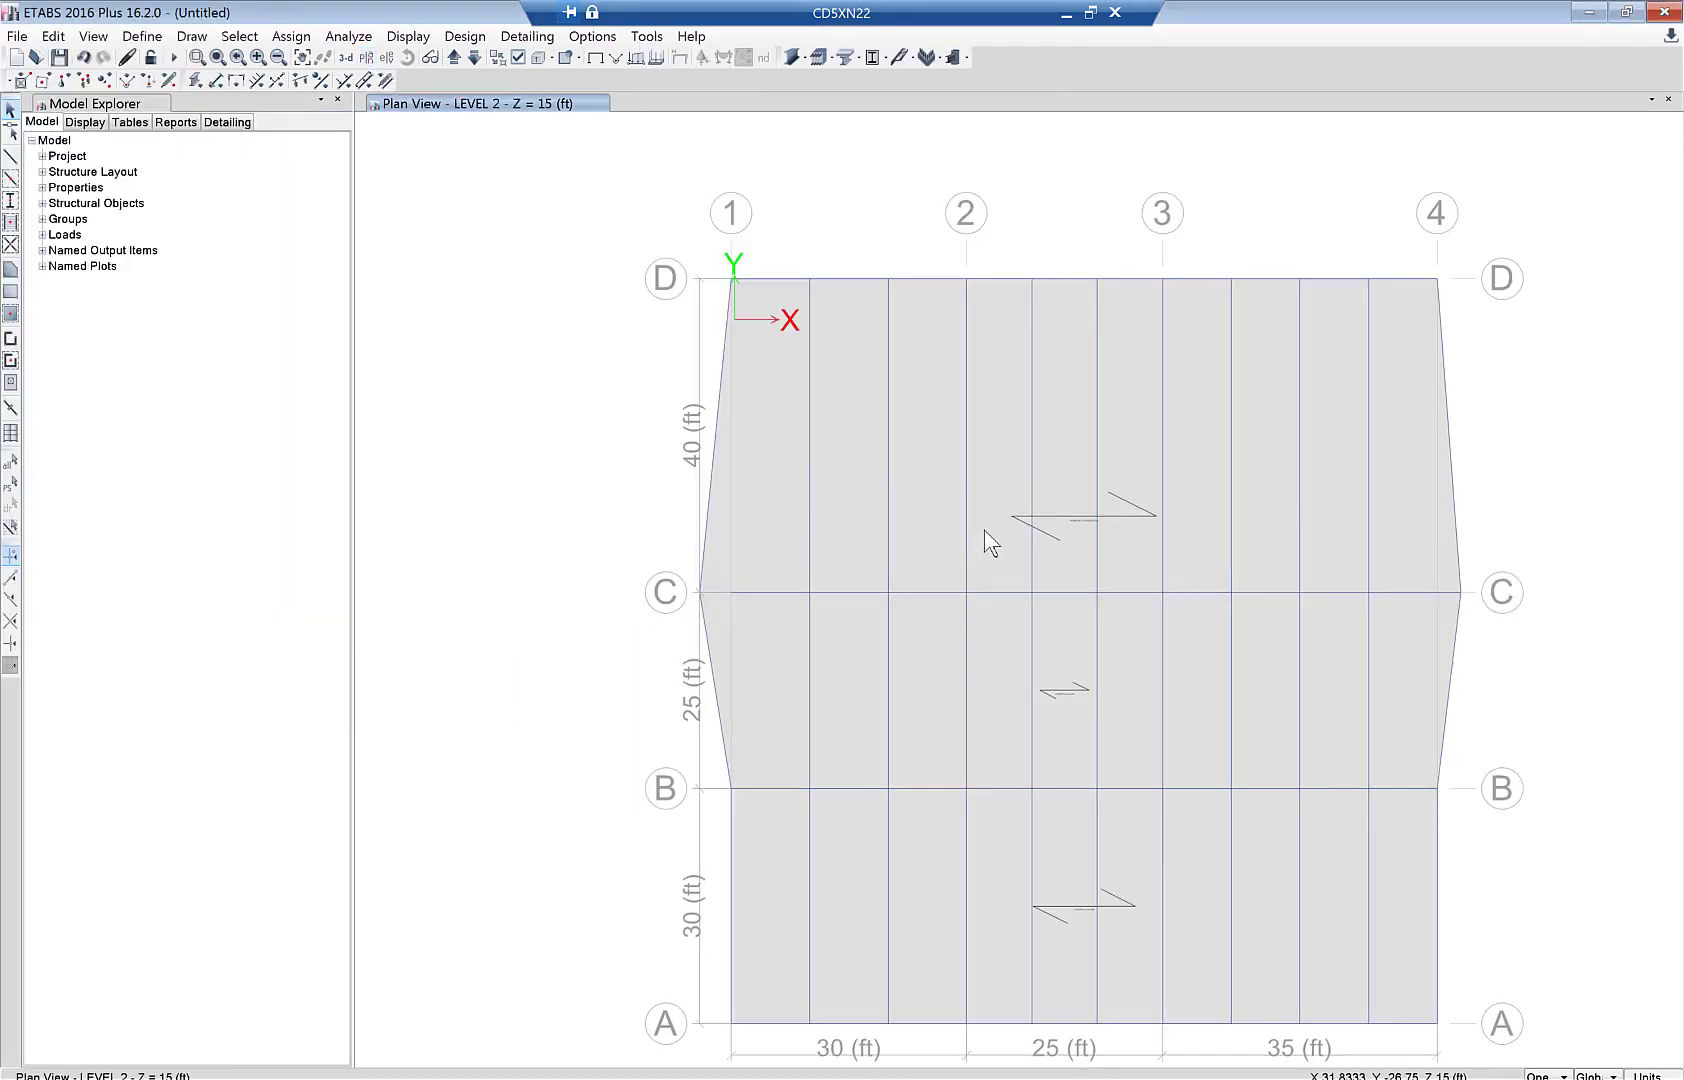
- Review slab F11's loads (Live 80 lb/ft², SDL 25 lb/ft²) and return to the 3-D view
right_click(984, 530)
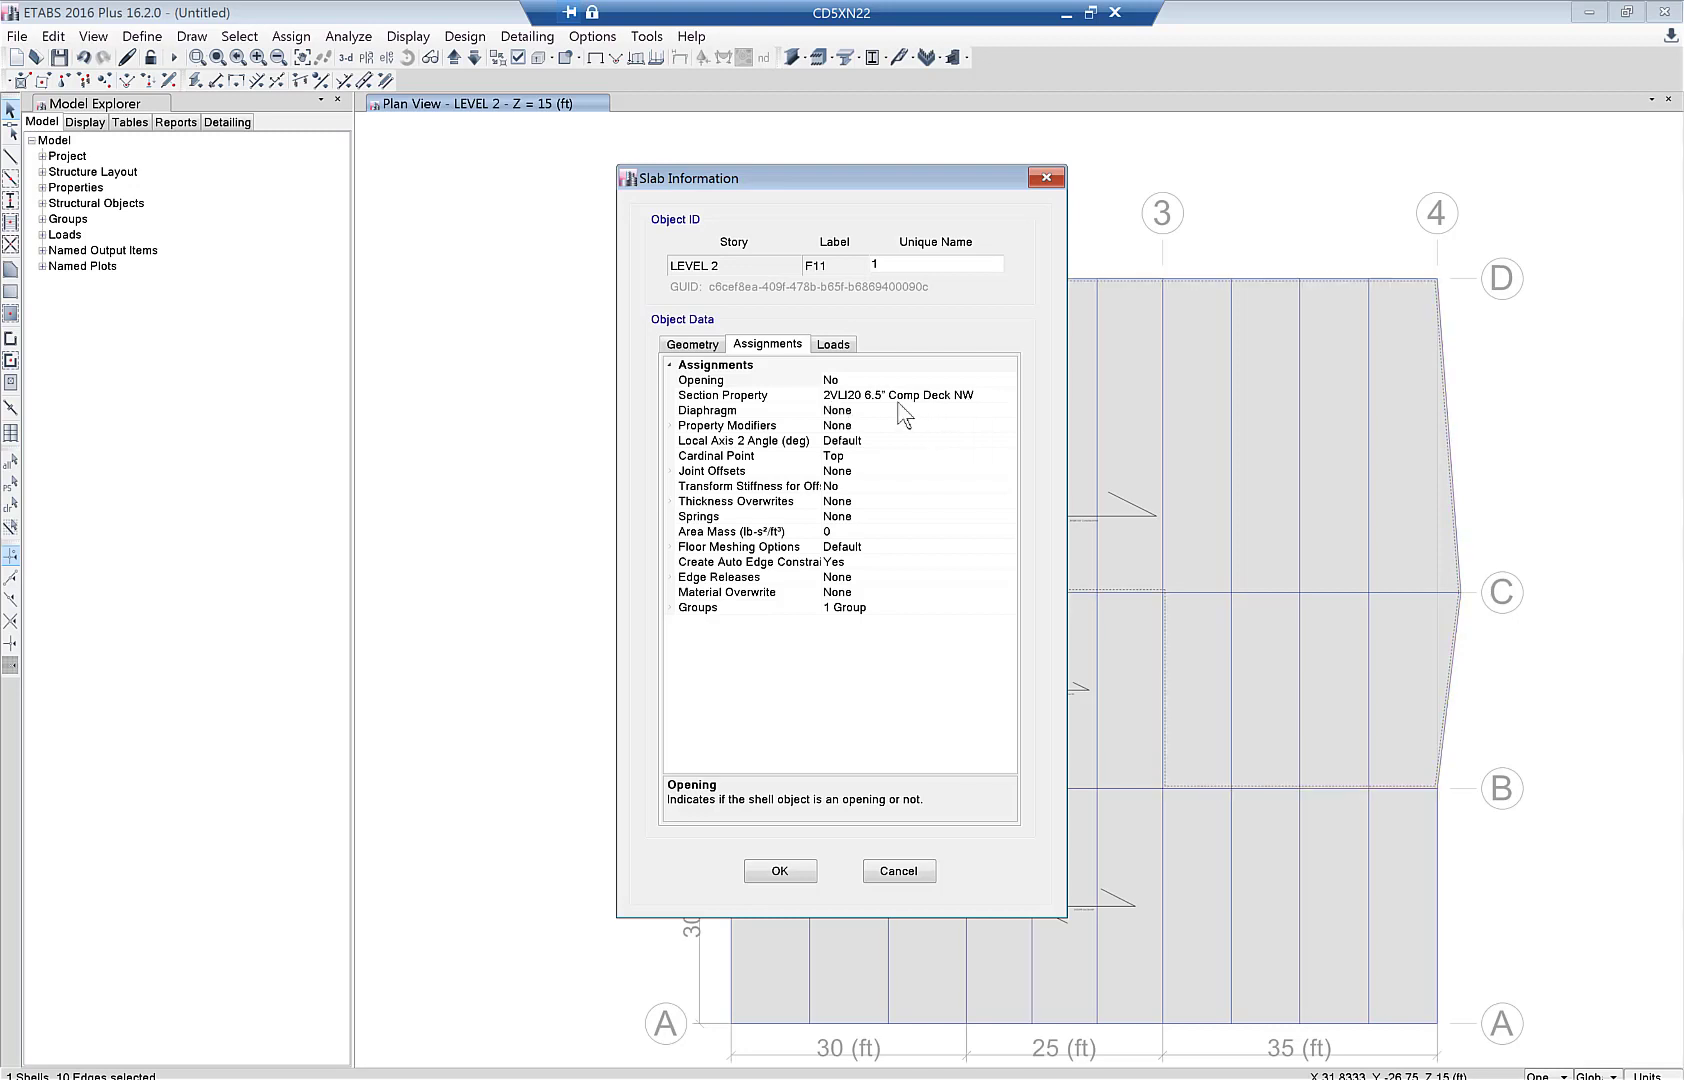
click(836, 346)
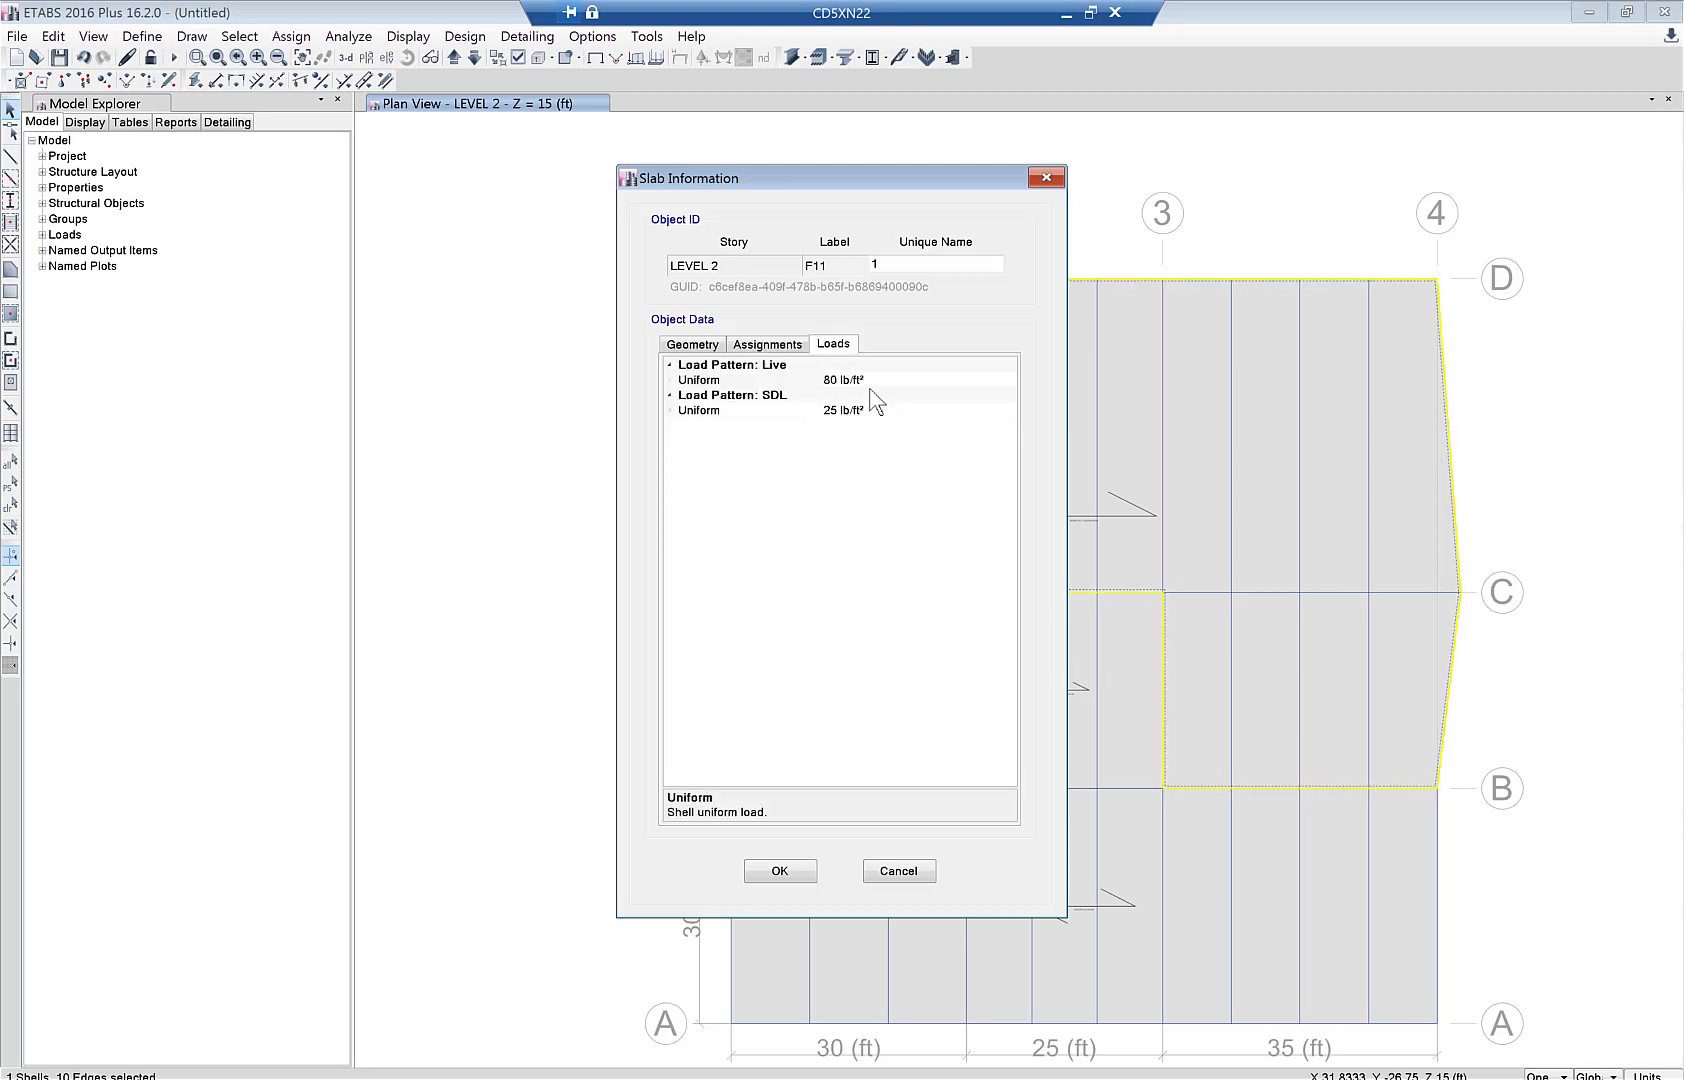
click(772, 874)
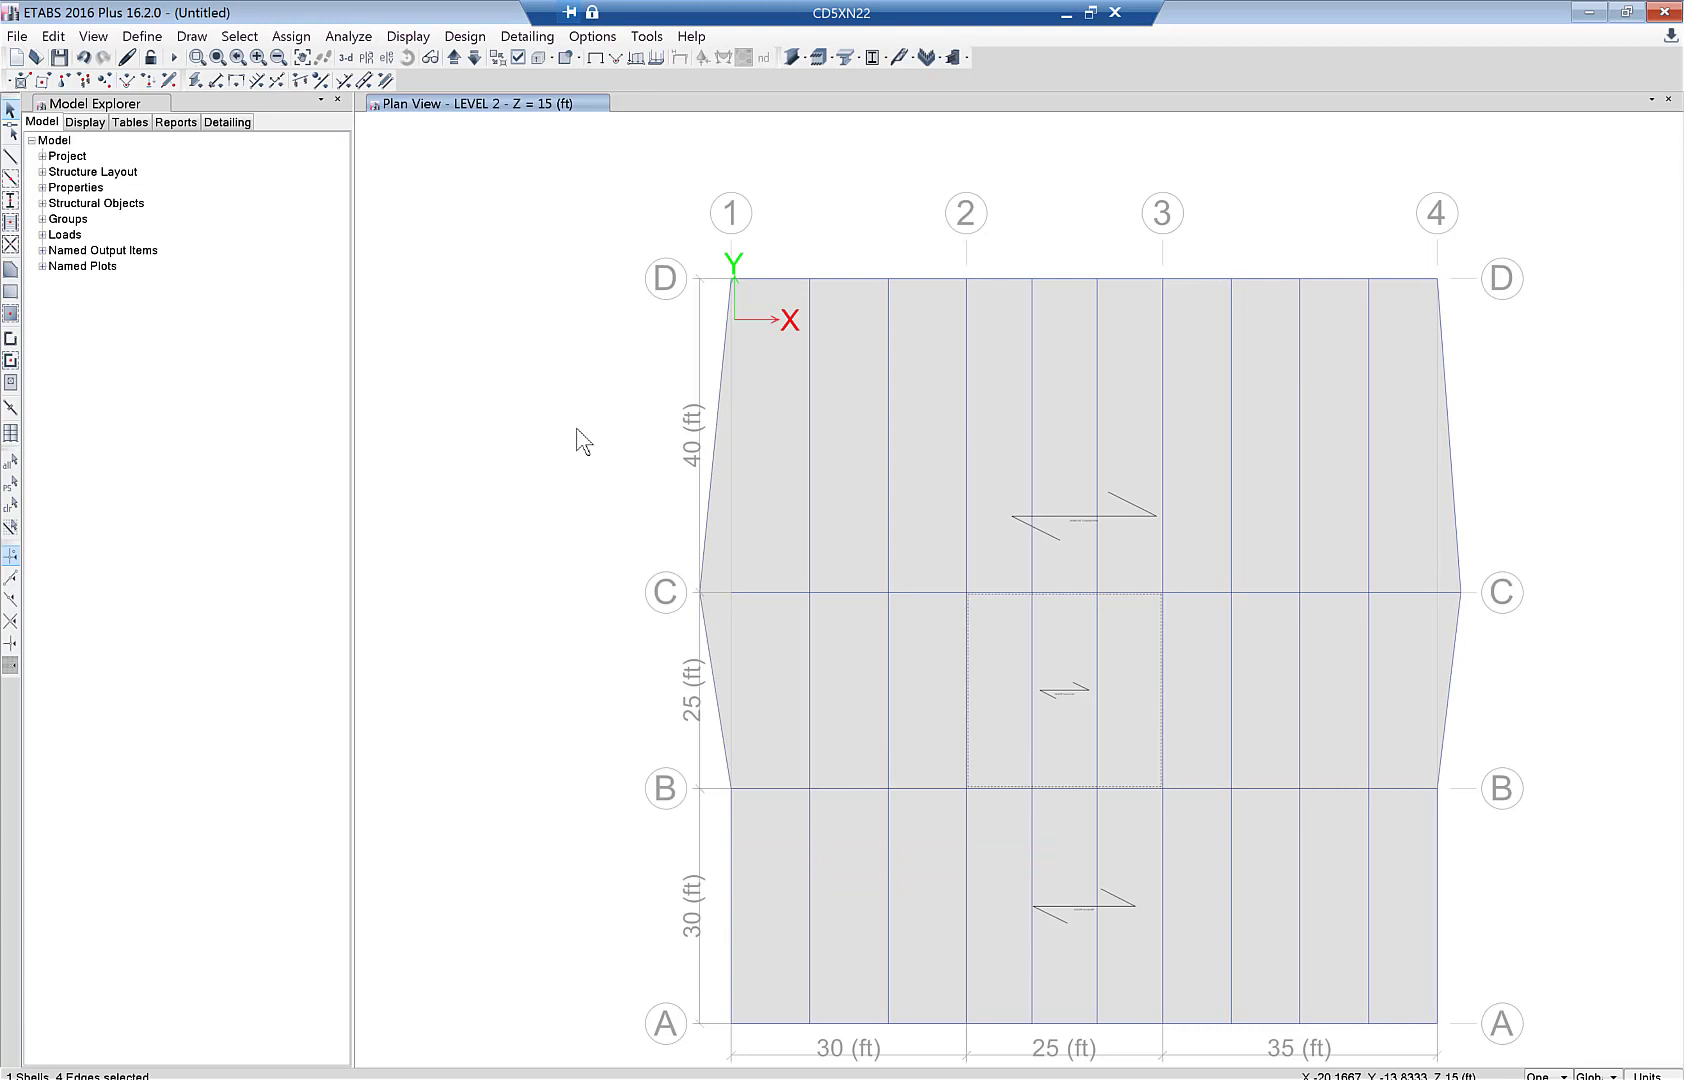
click(346, 58)
- Display the SDL frame span loads (1.5 and 0.5) on the 3-D model
click(409, 37)
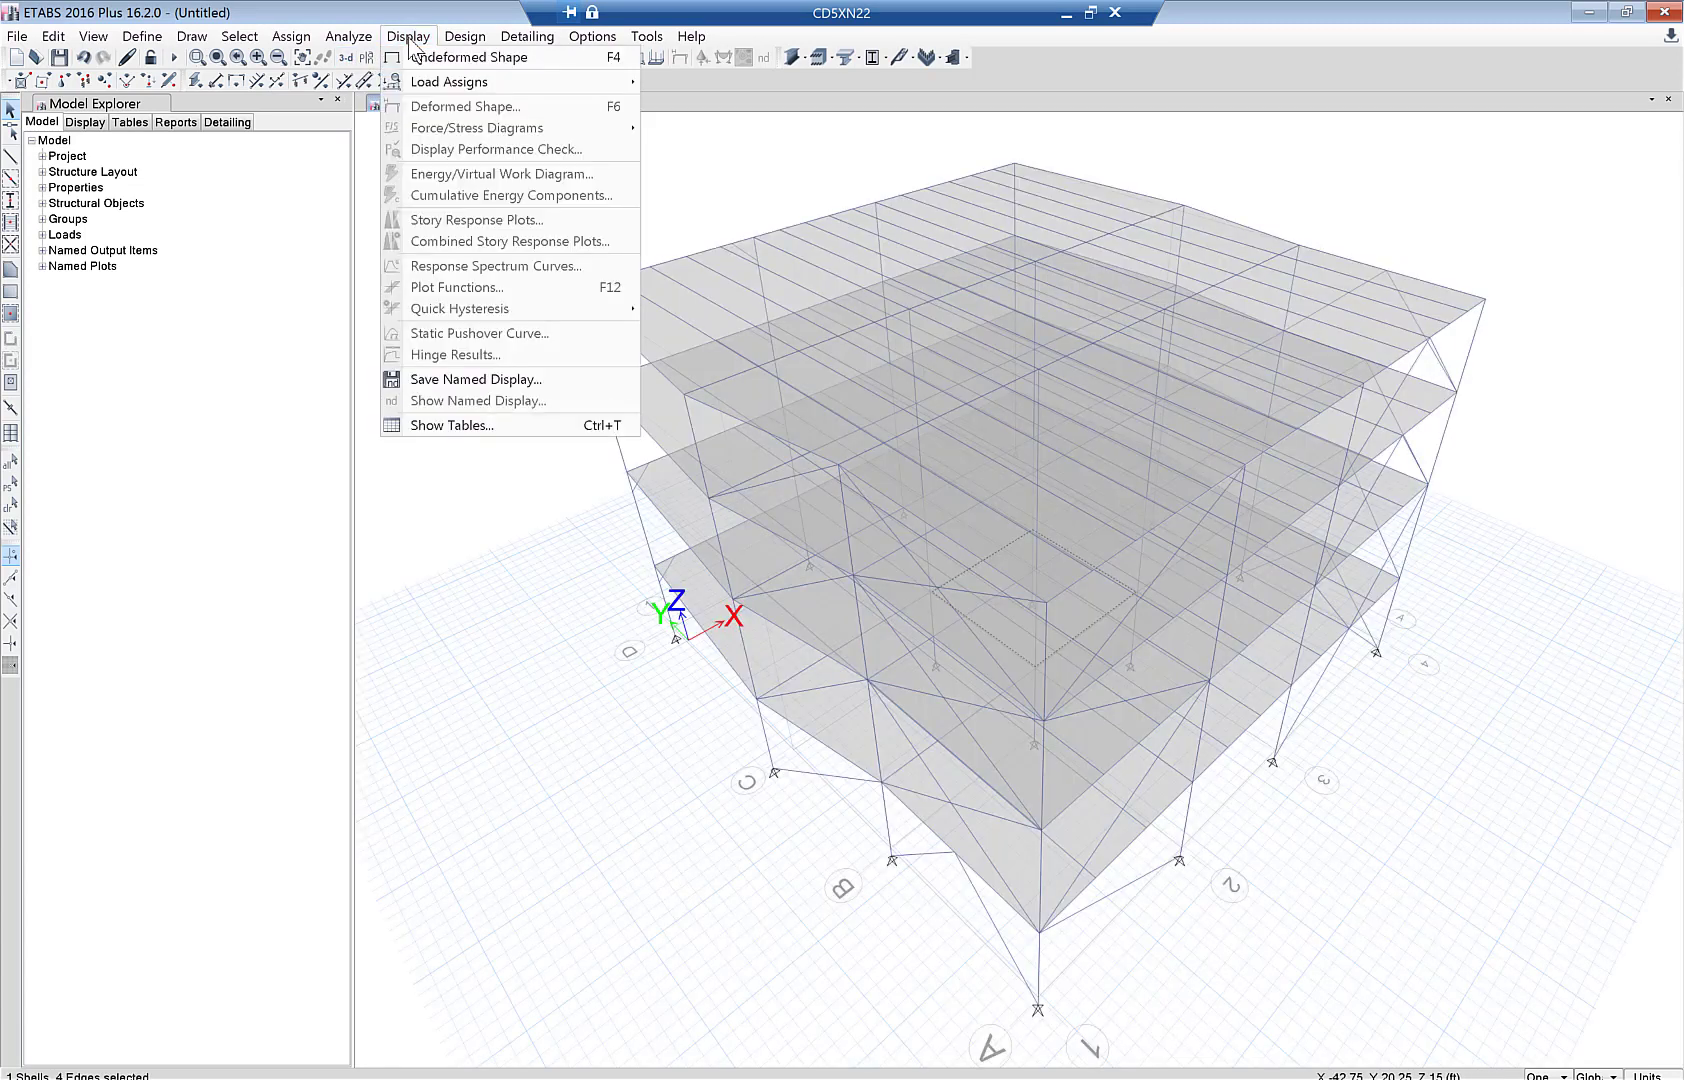
mouse_move(520, 81)
click(698, 110)
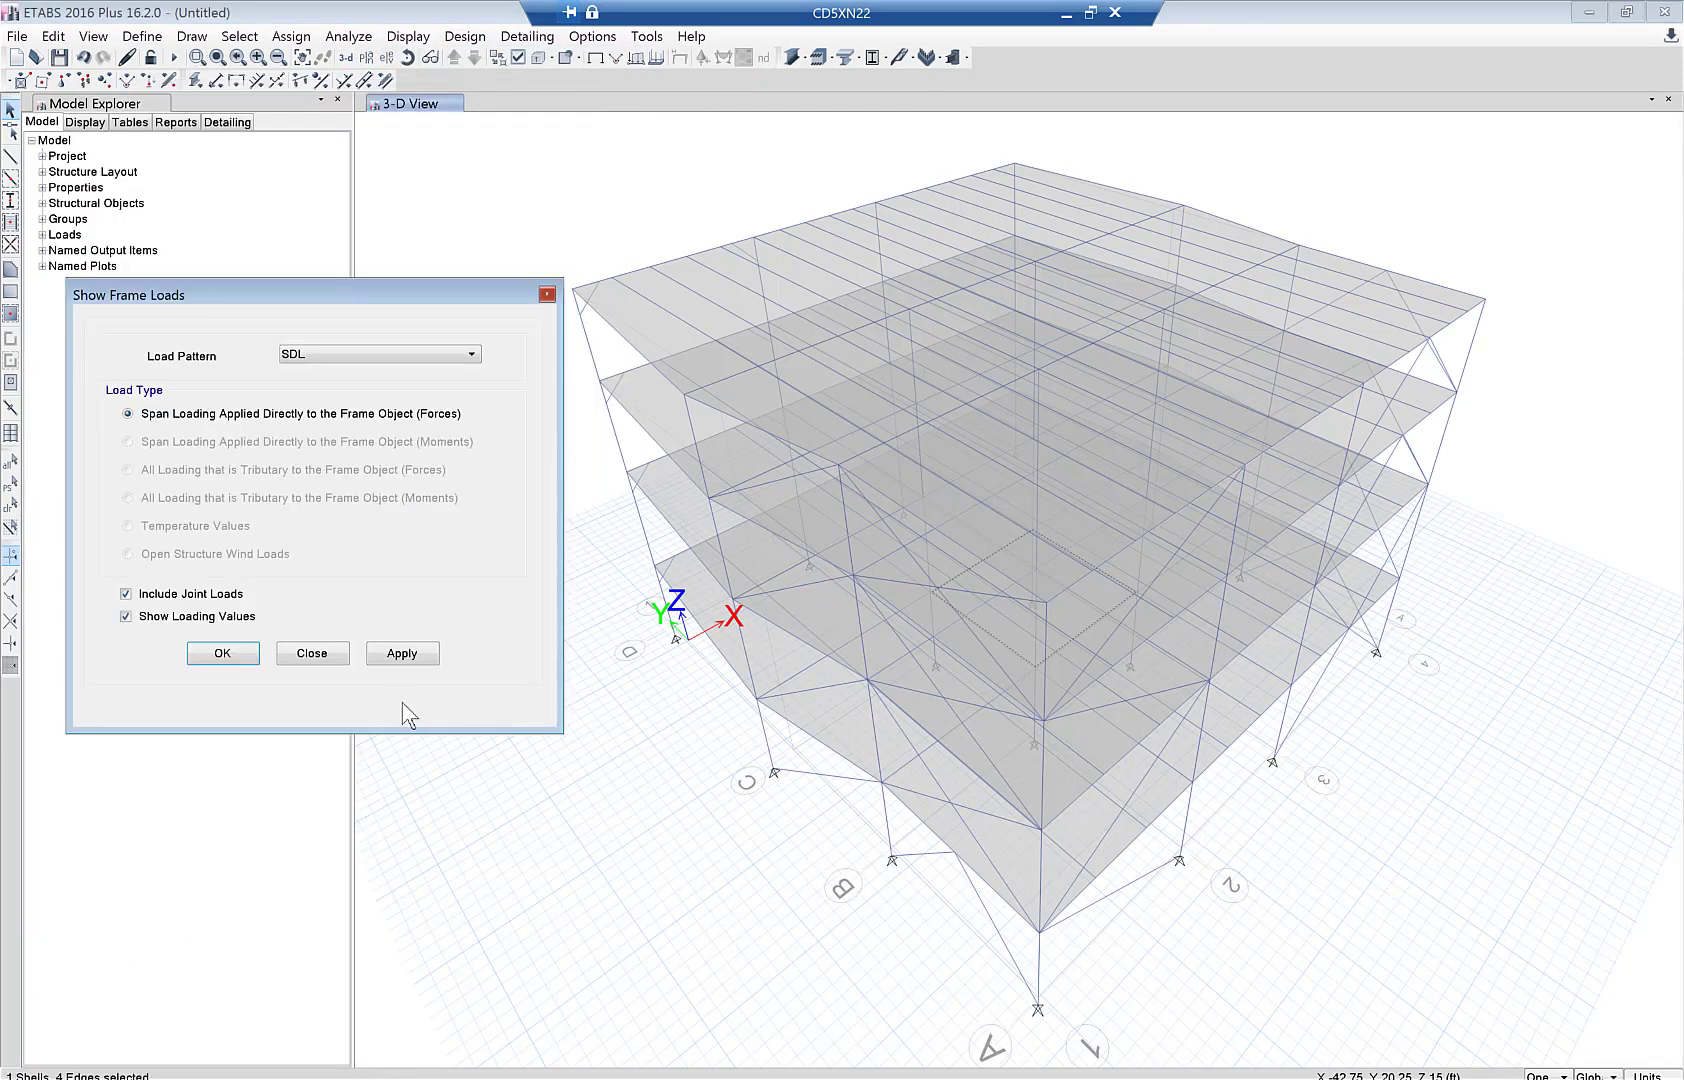
click(402, 654)
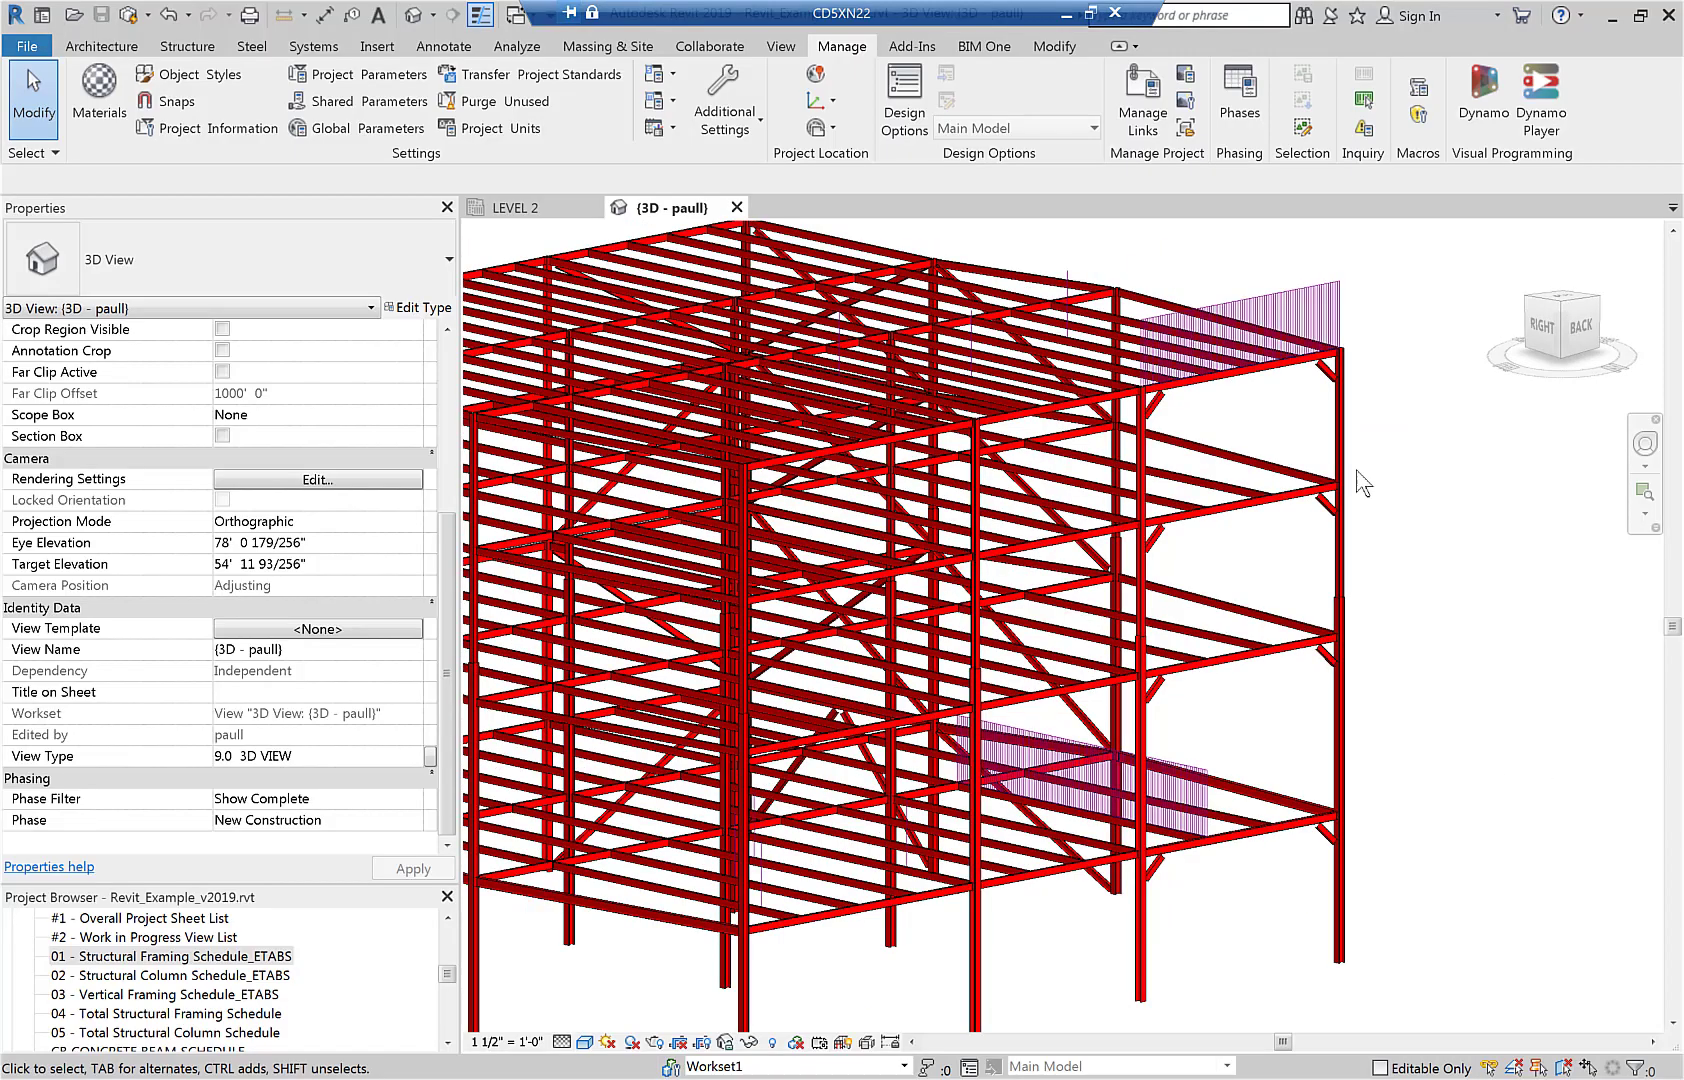
- Check the Revit roof line load (SDL, Fz -0.500 kip/ft) and open ETABS beam B294's information
click(1239, 318)
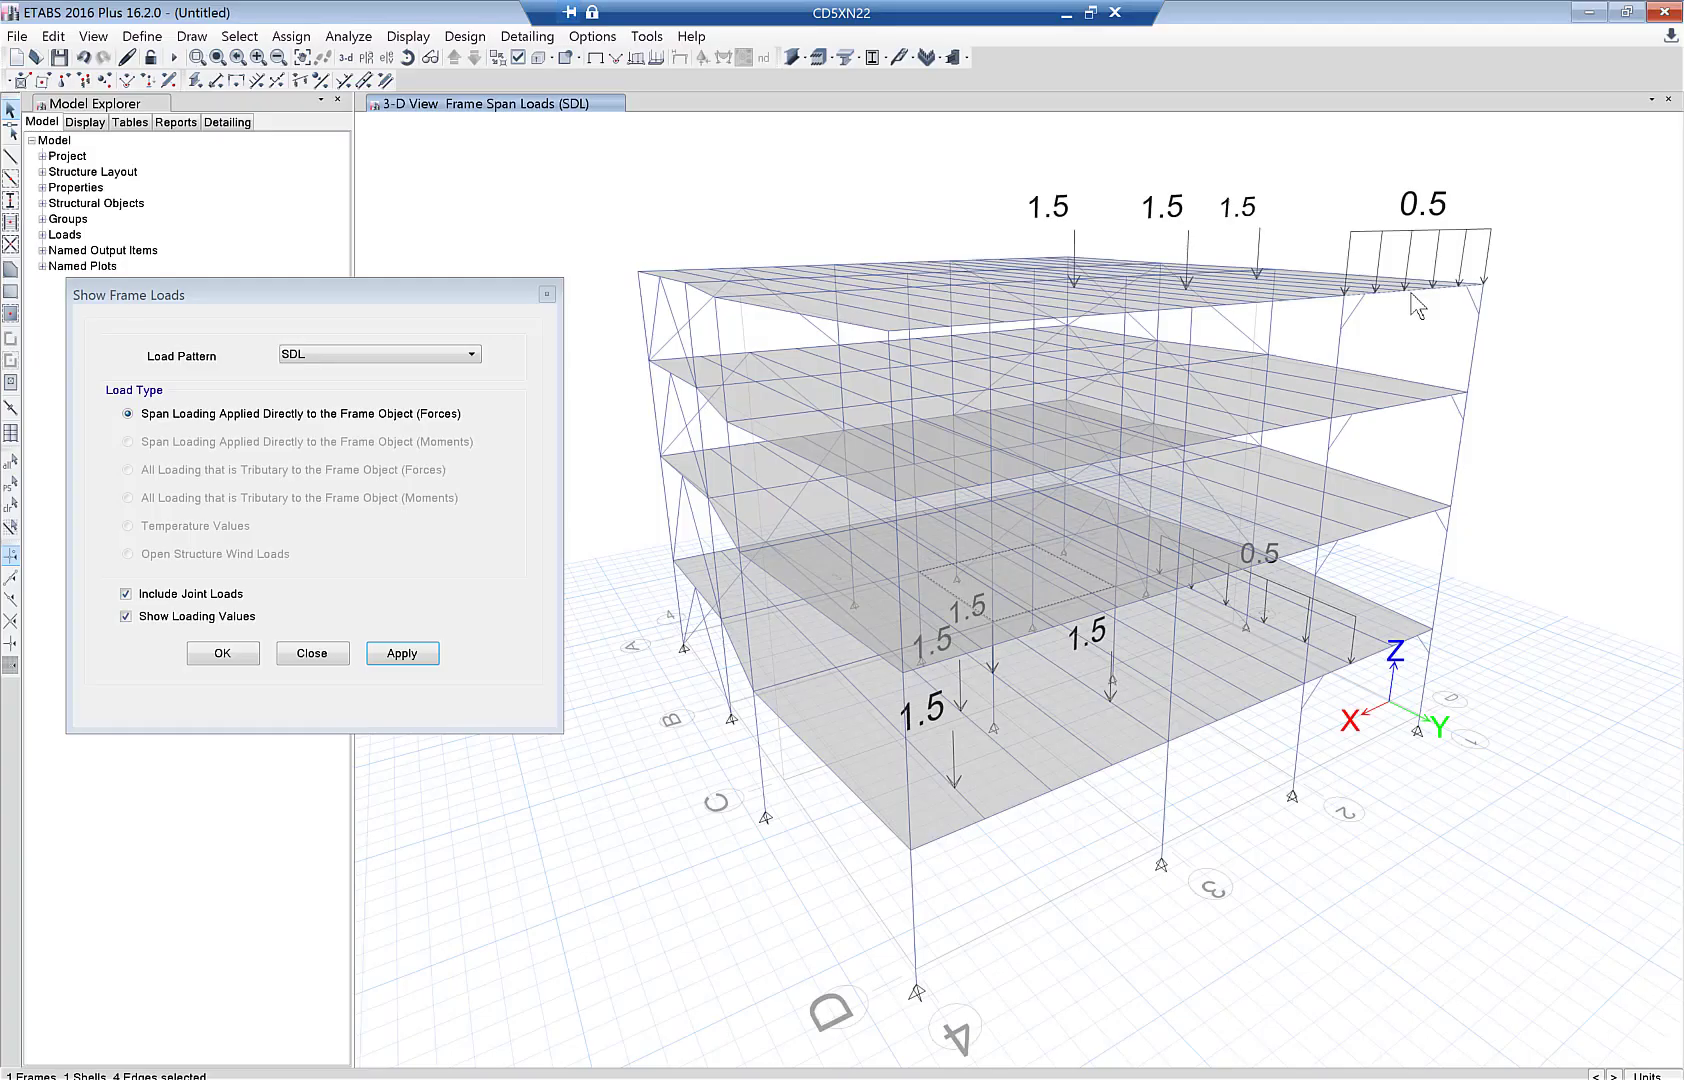
right_click(1410, 290)
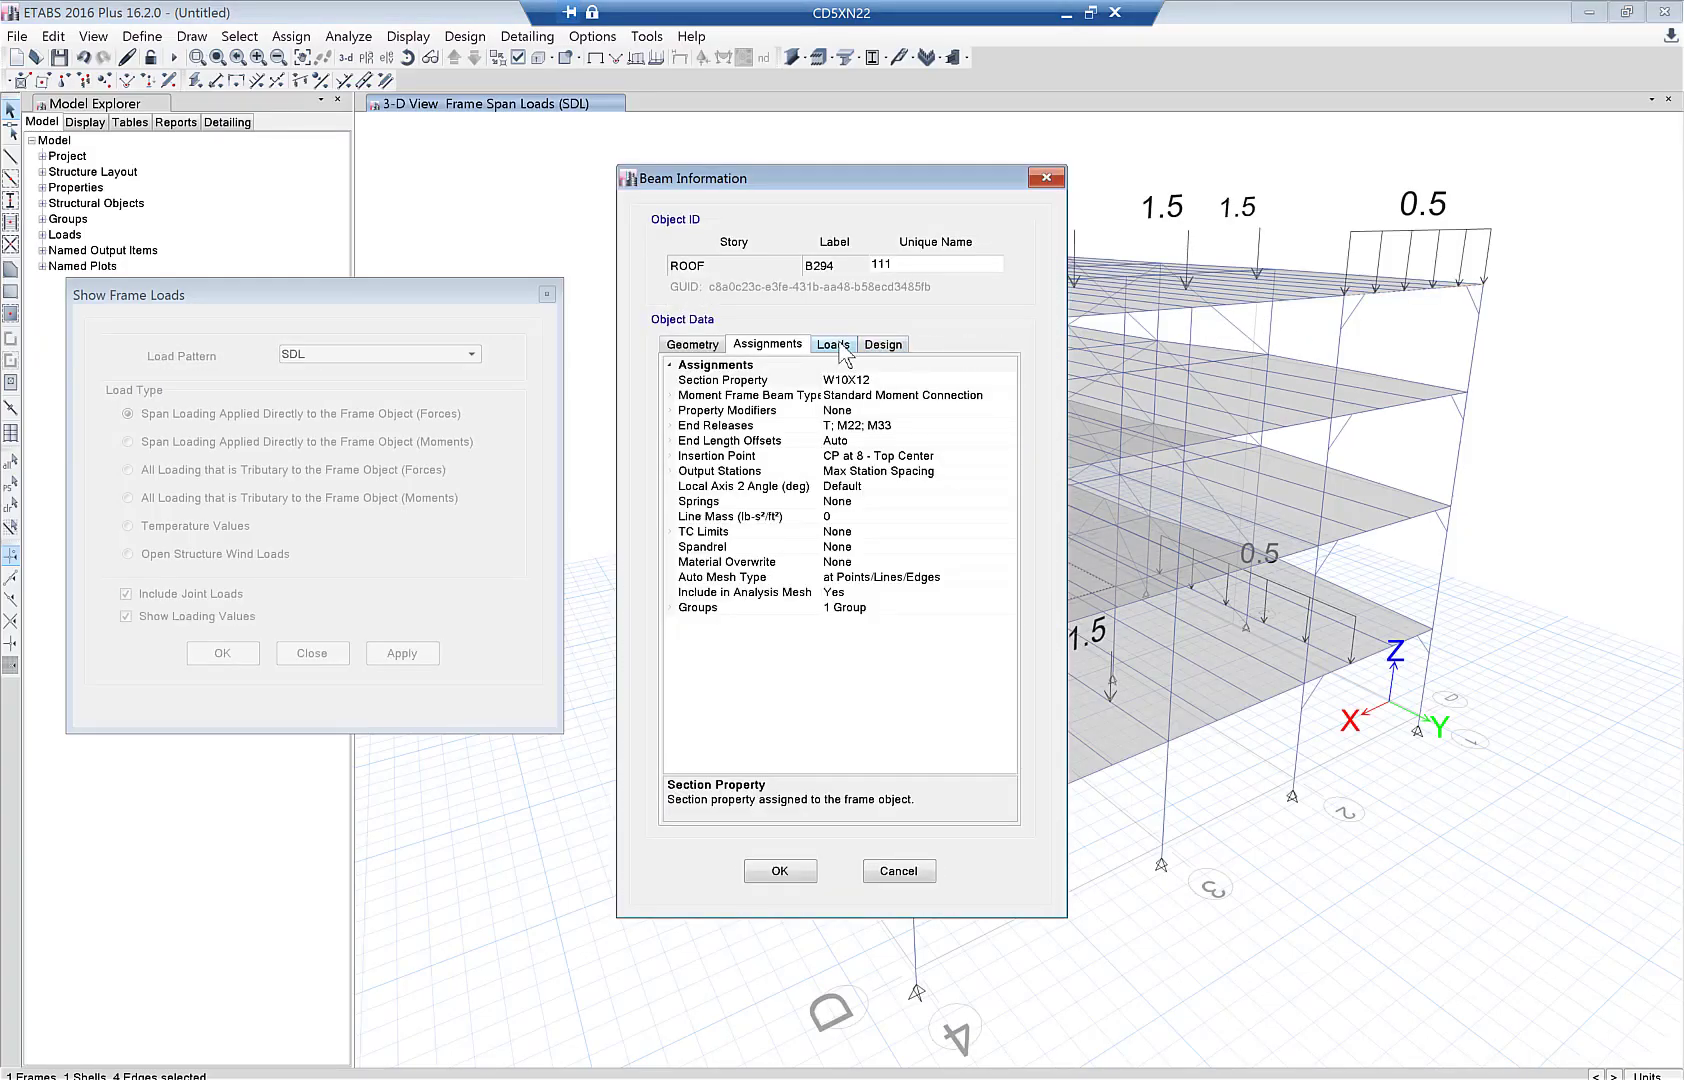
- View beam B294's assigned loads, confirming its 0.5 kip/ft SDL load
click(838, 344)
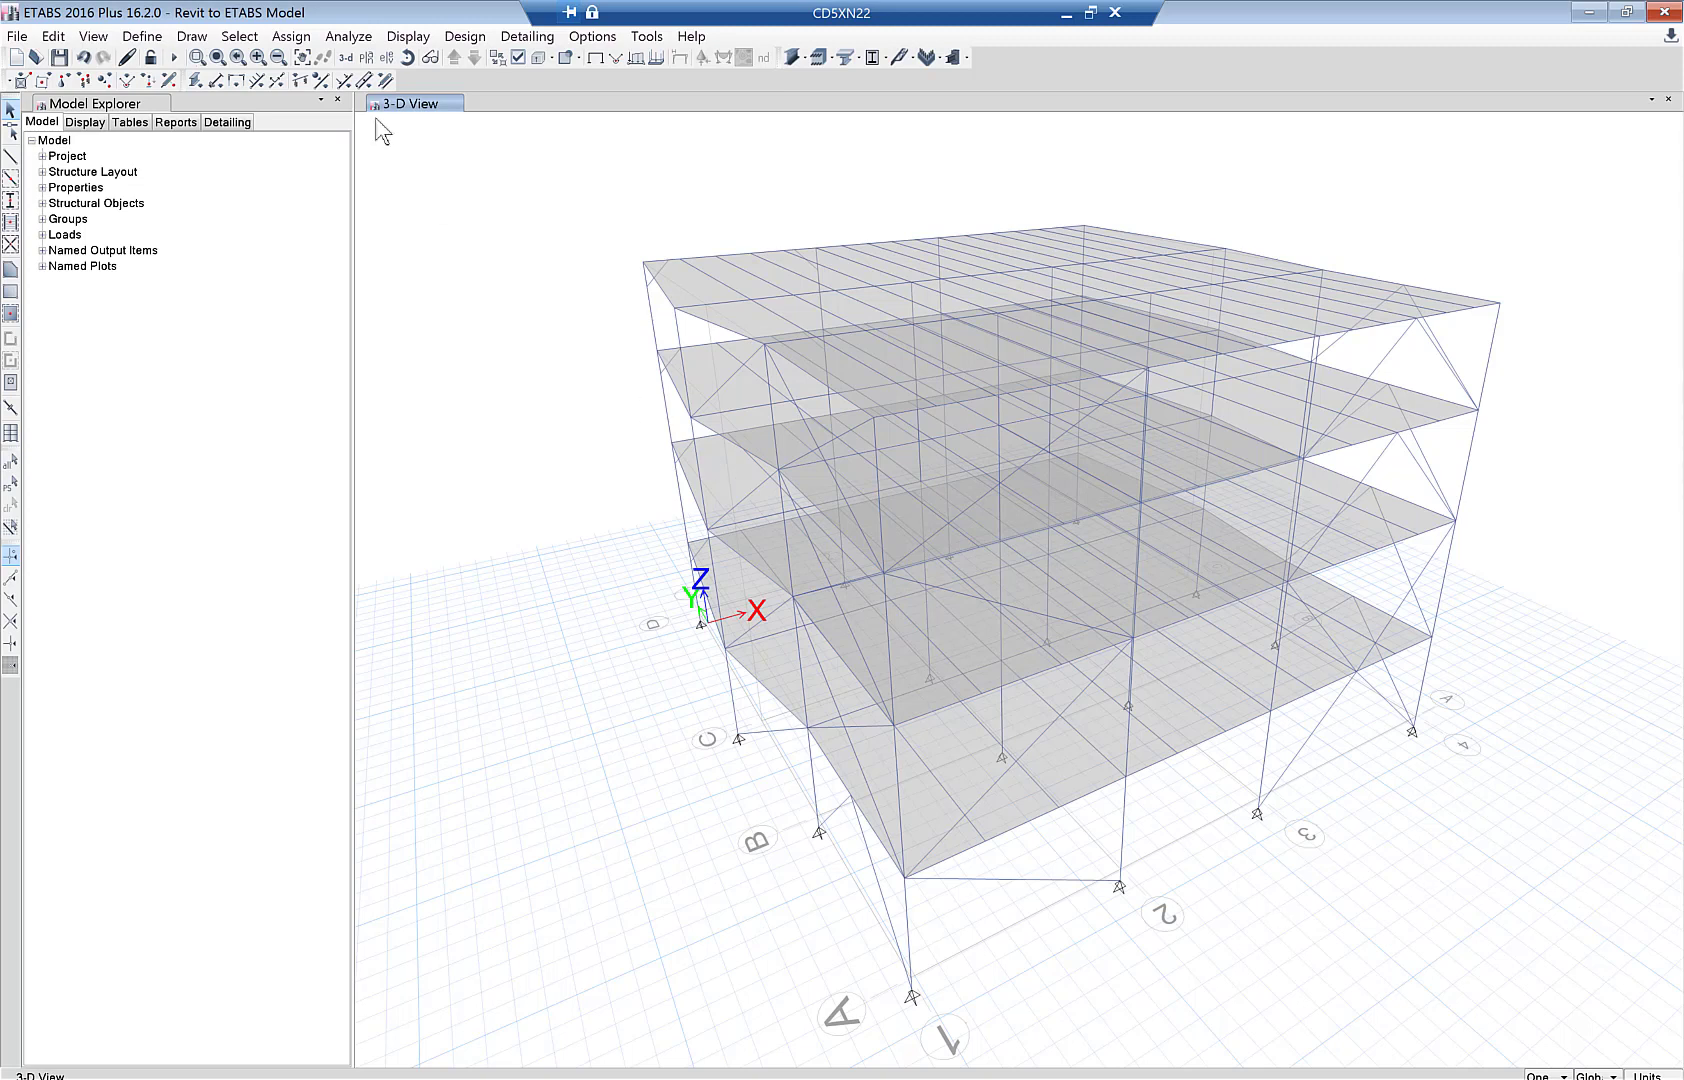
- Run only the Modal load case to get a Mode 1 period of 1.136
click(352, 37)
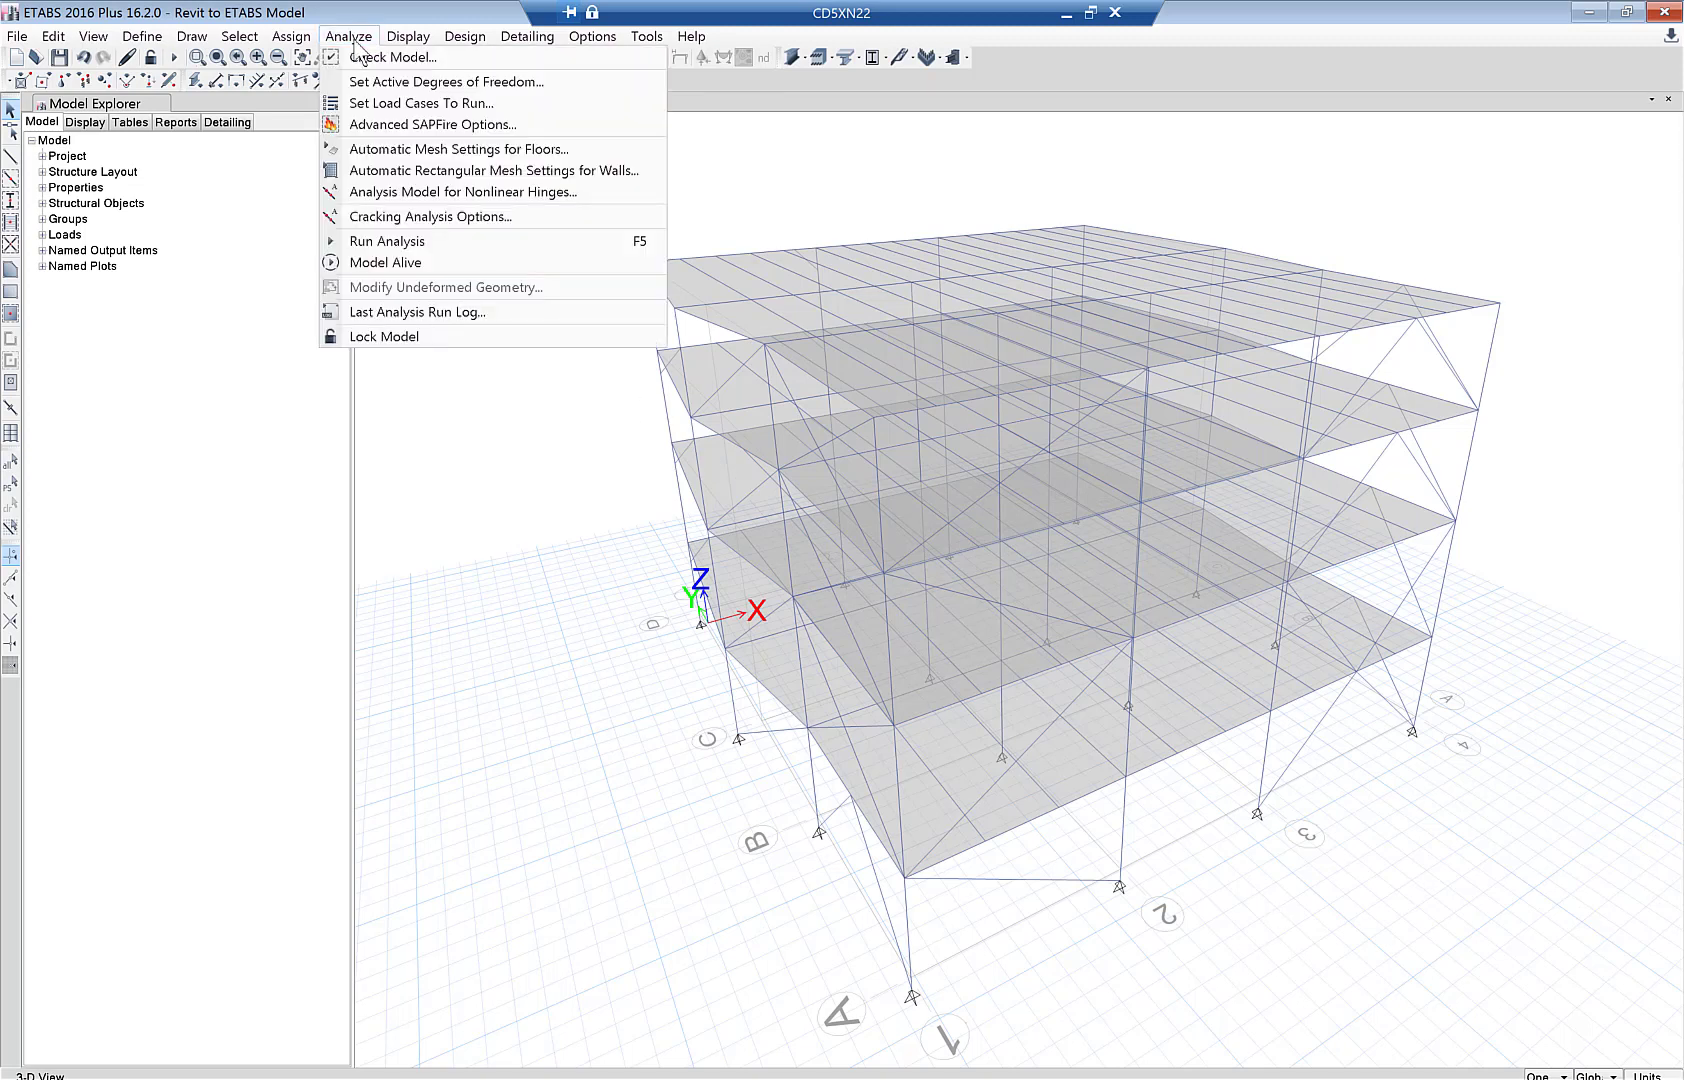
click(364, 105)
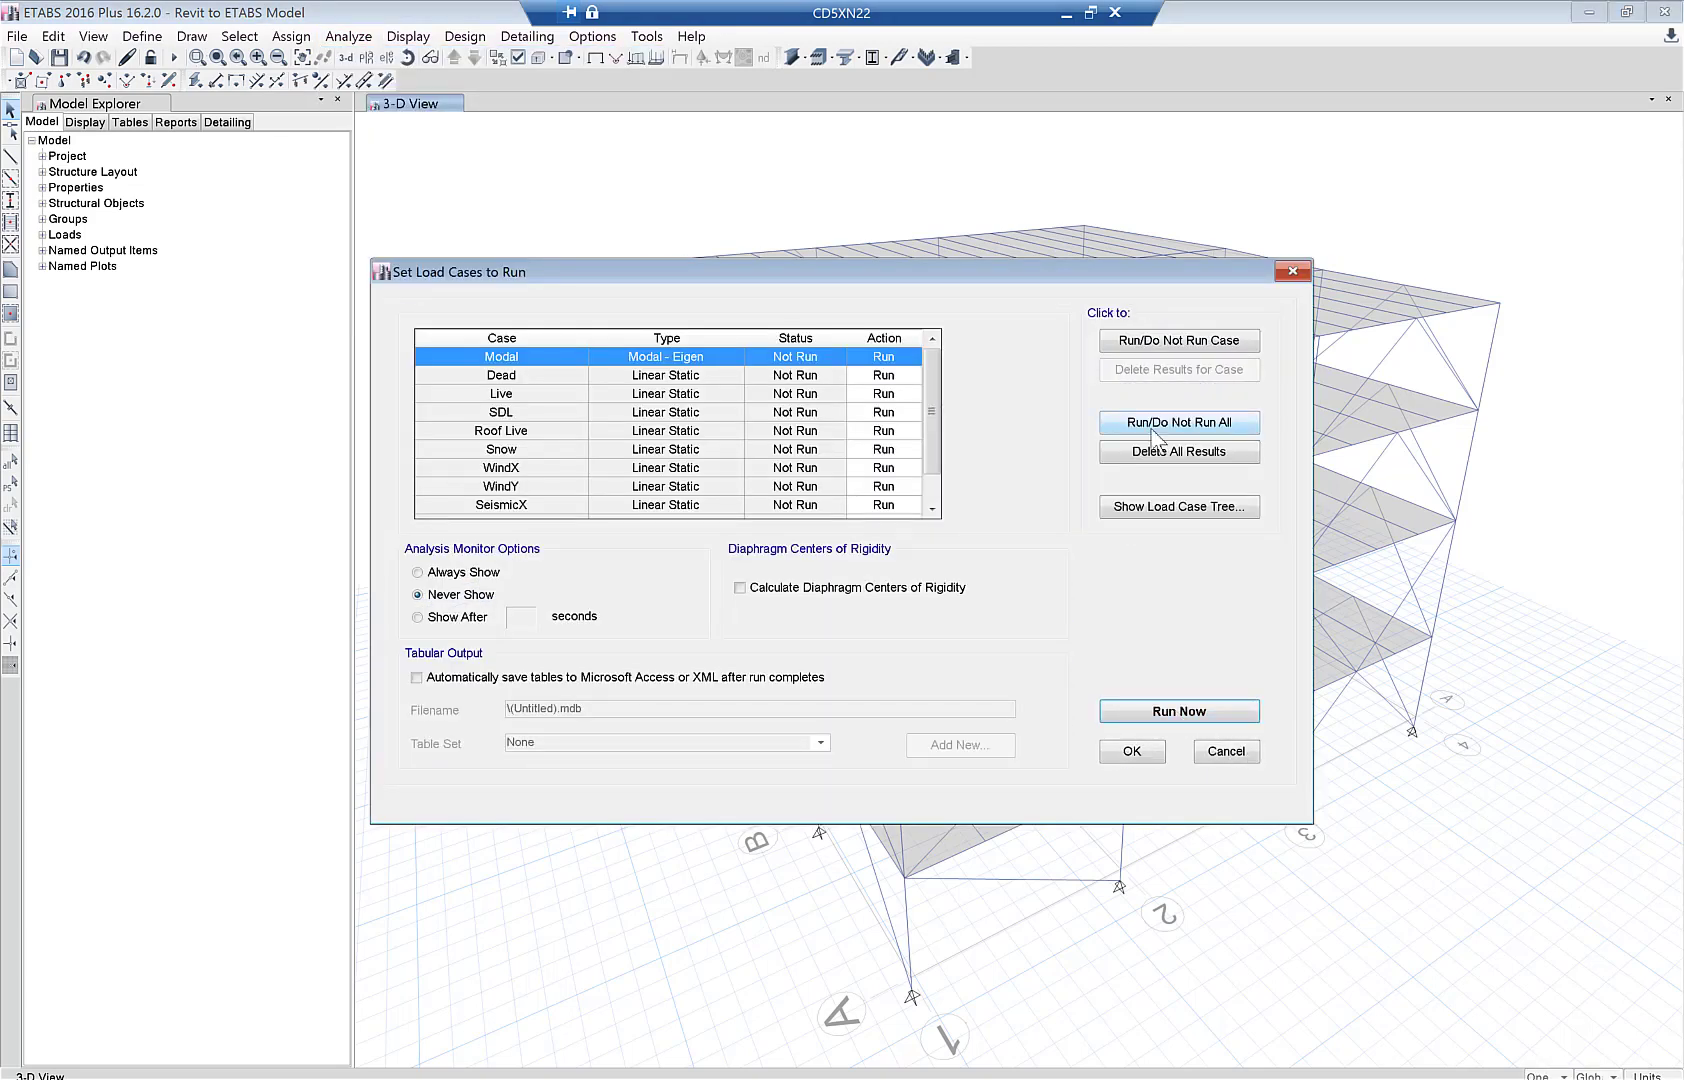
click(1152, 430)
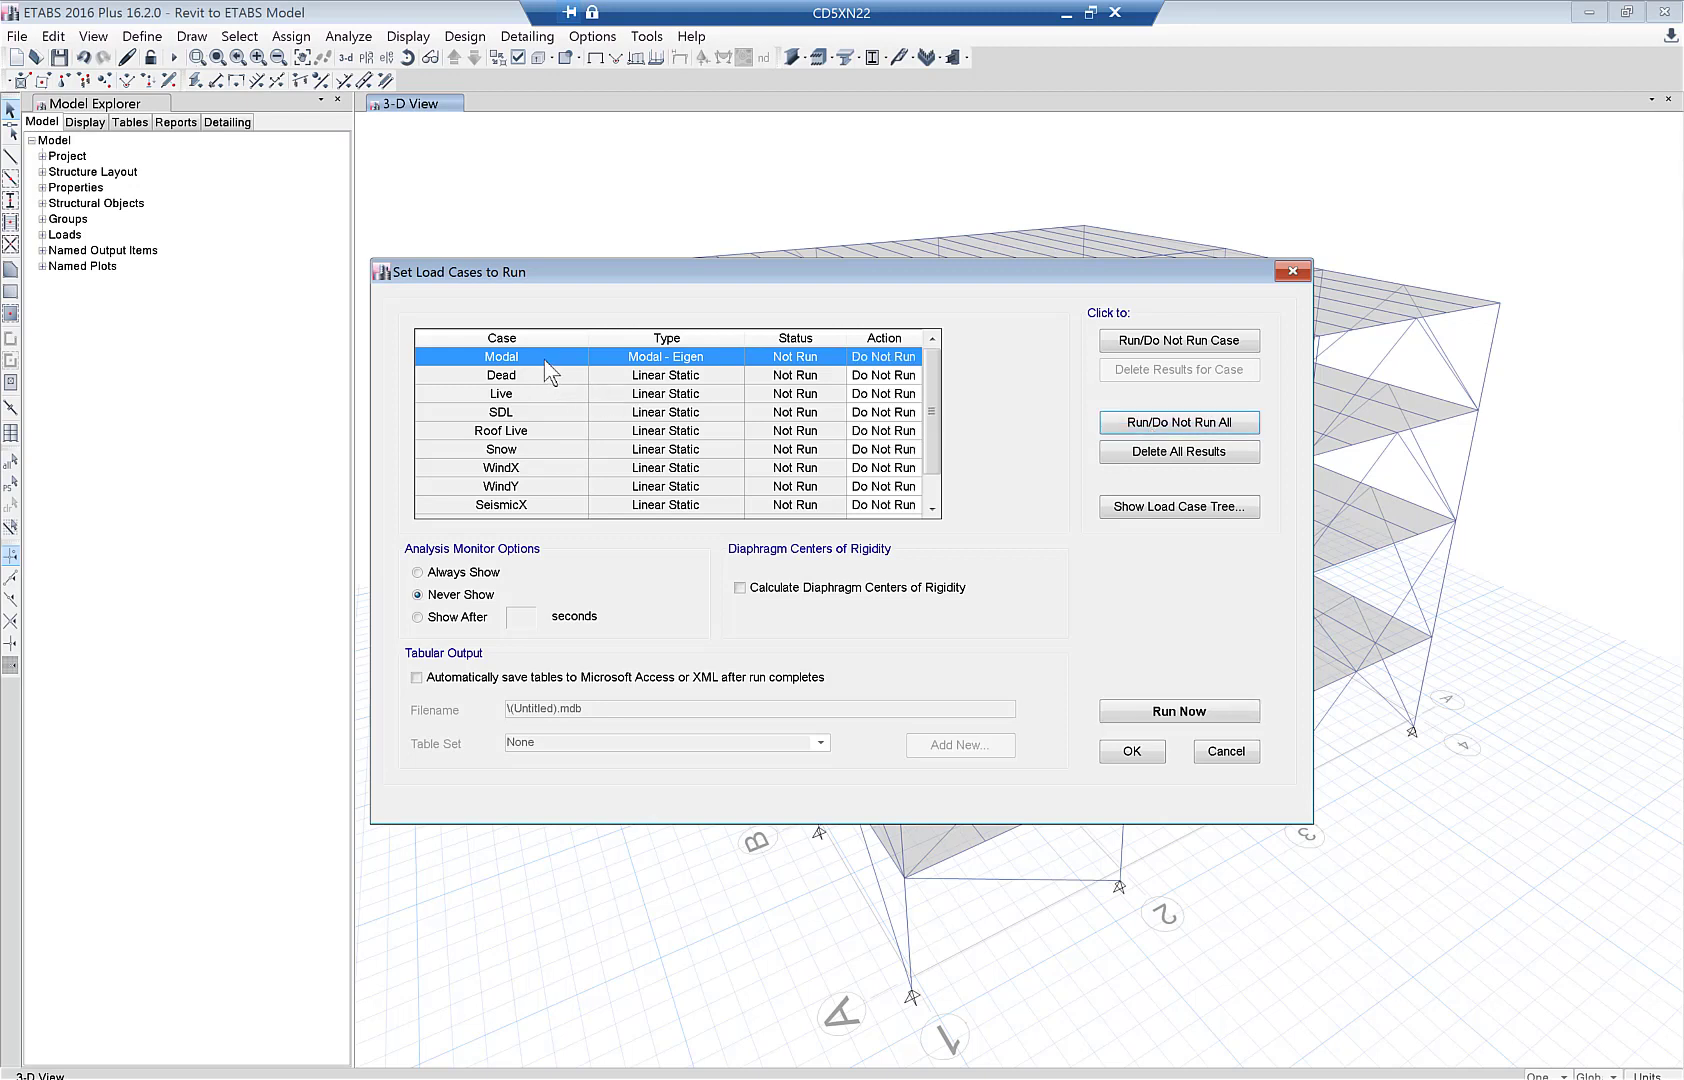
click(1125, 342)
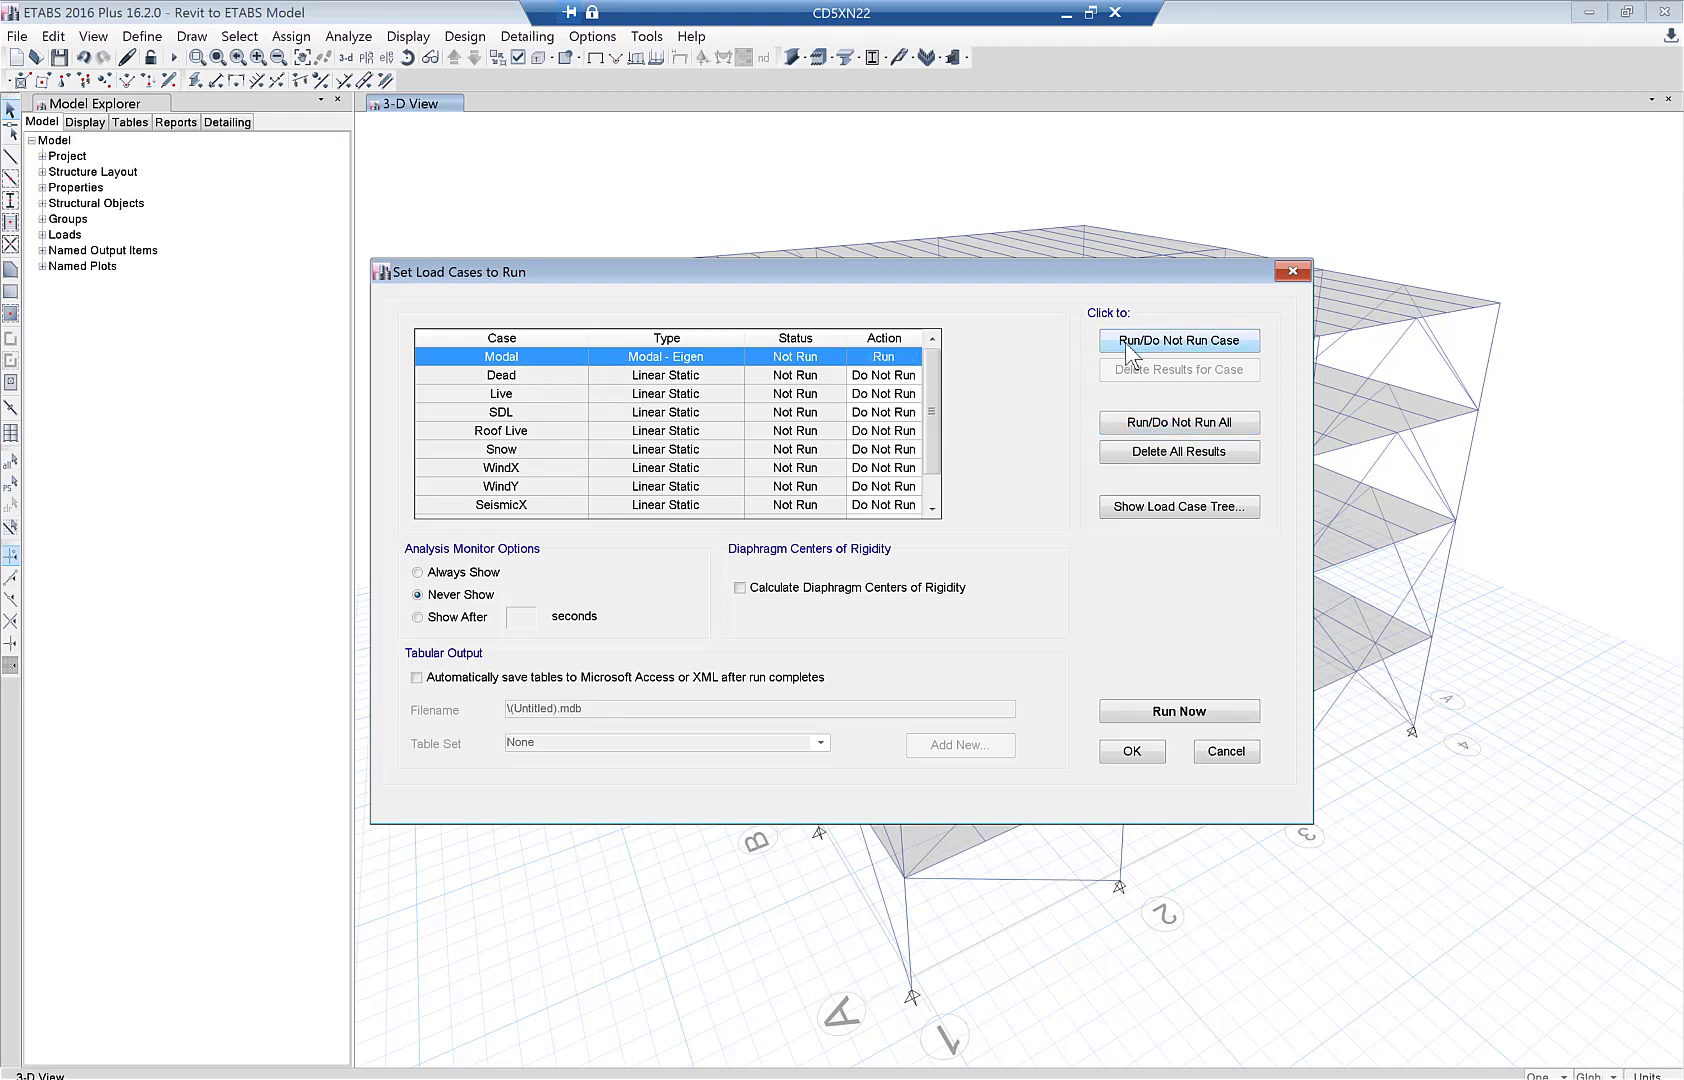
click(1152, 712)
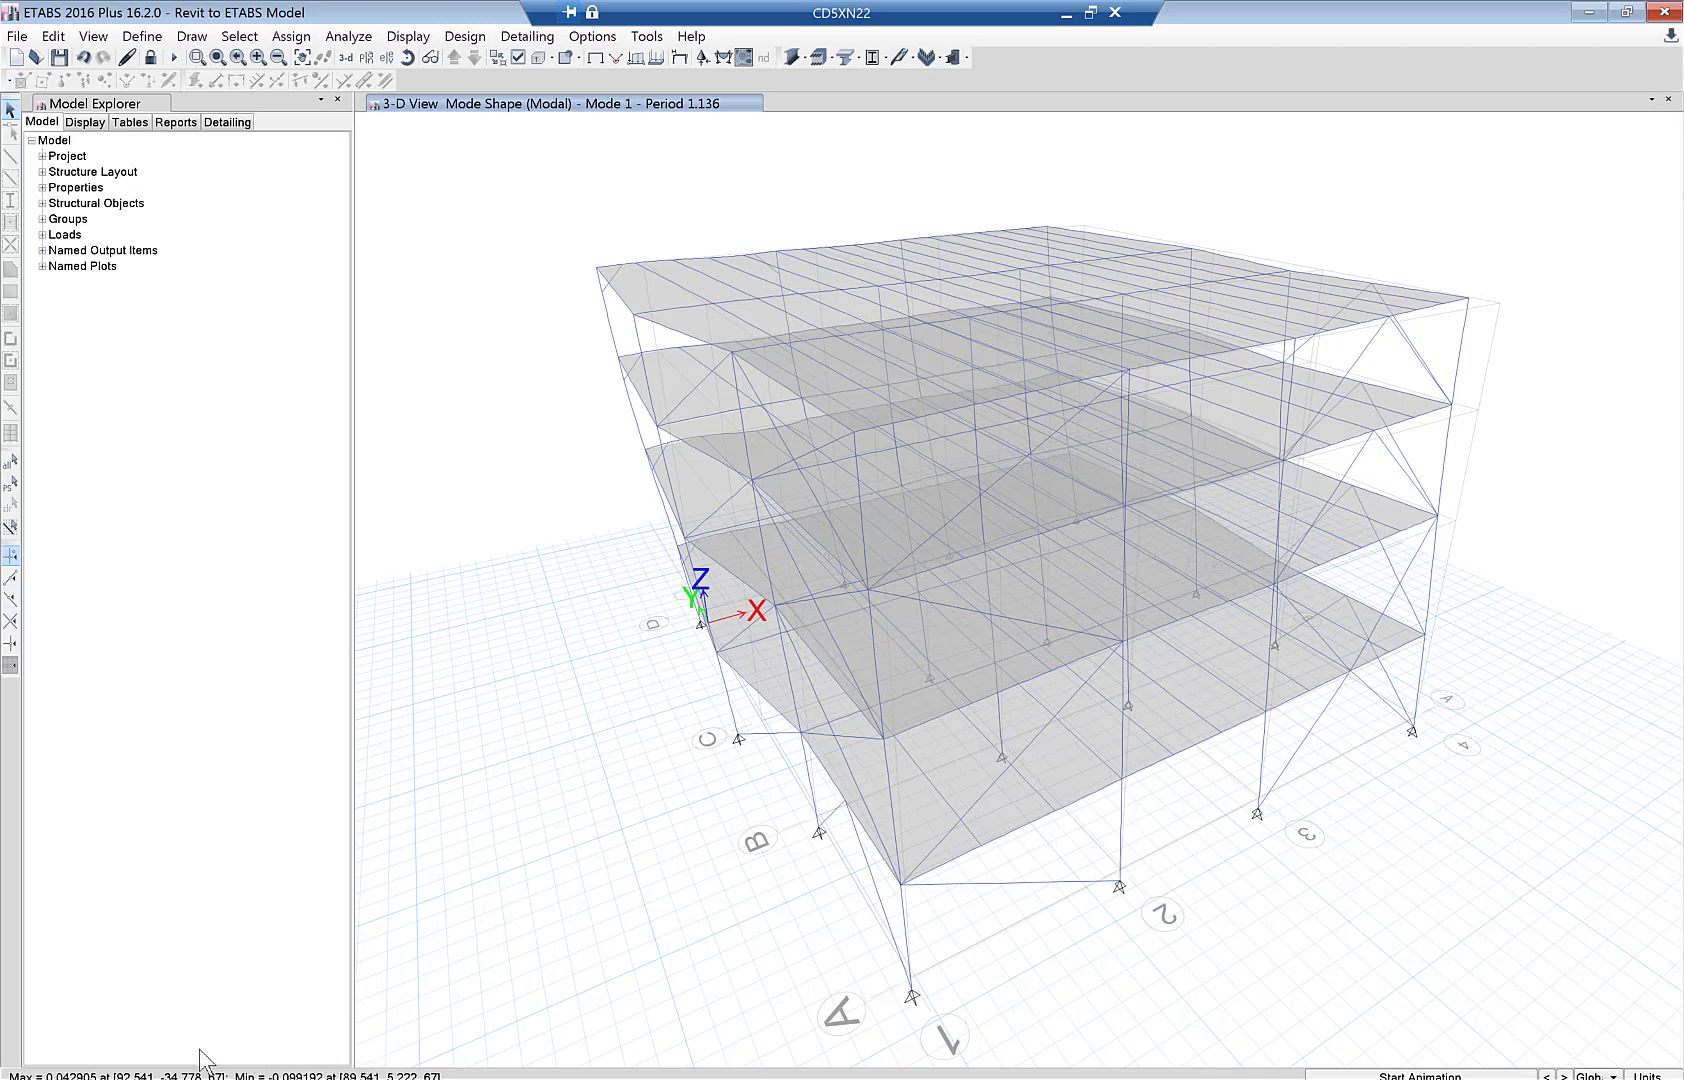
- Return to the undeformed view and set every load case, Modal to SeismicX, to Run
key(F4)
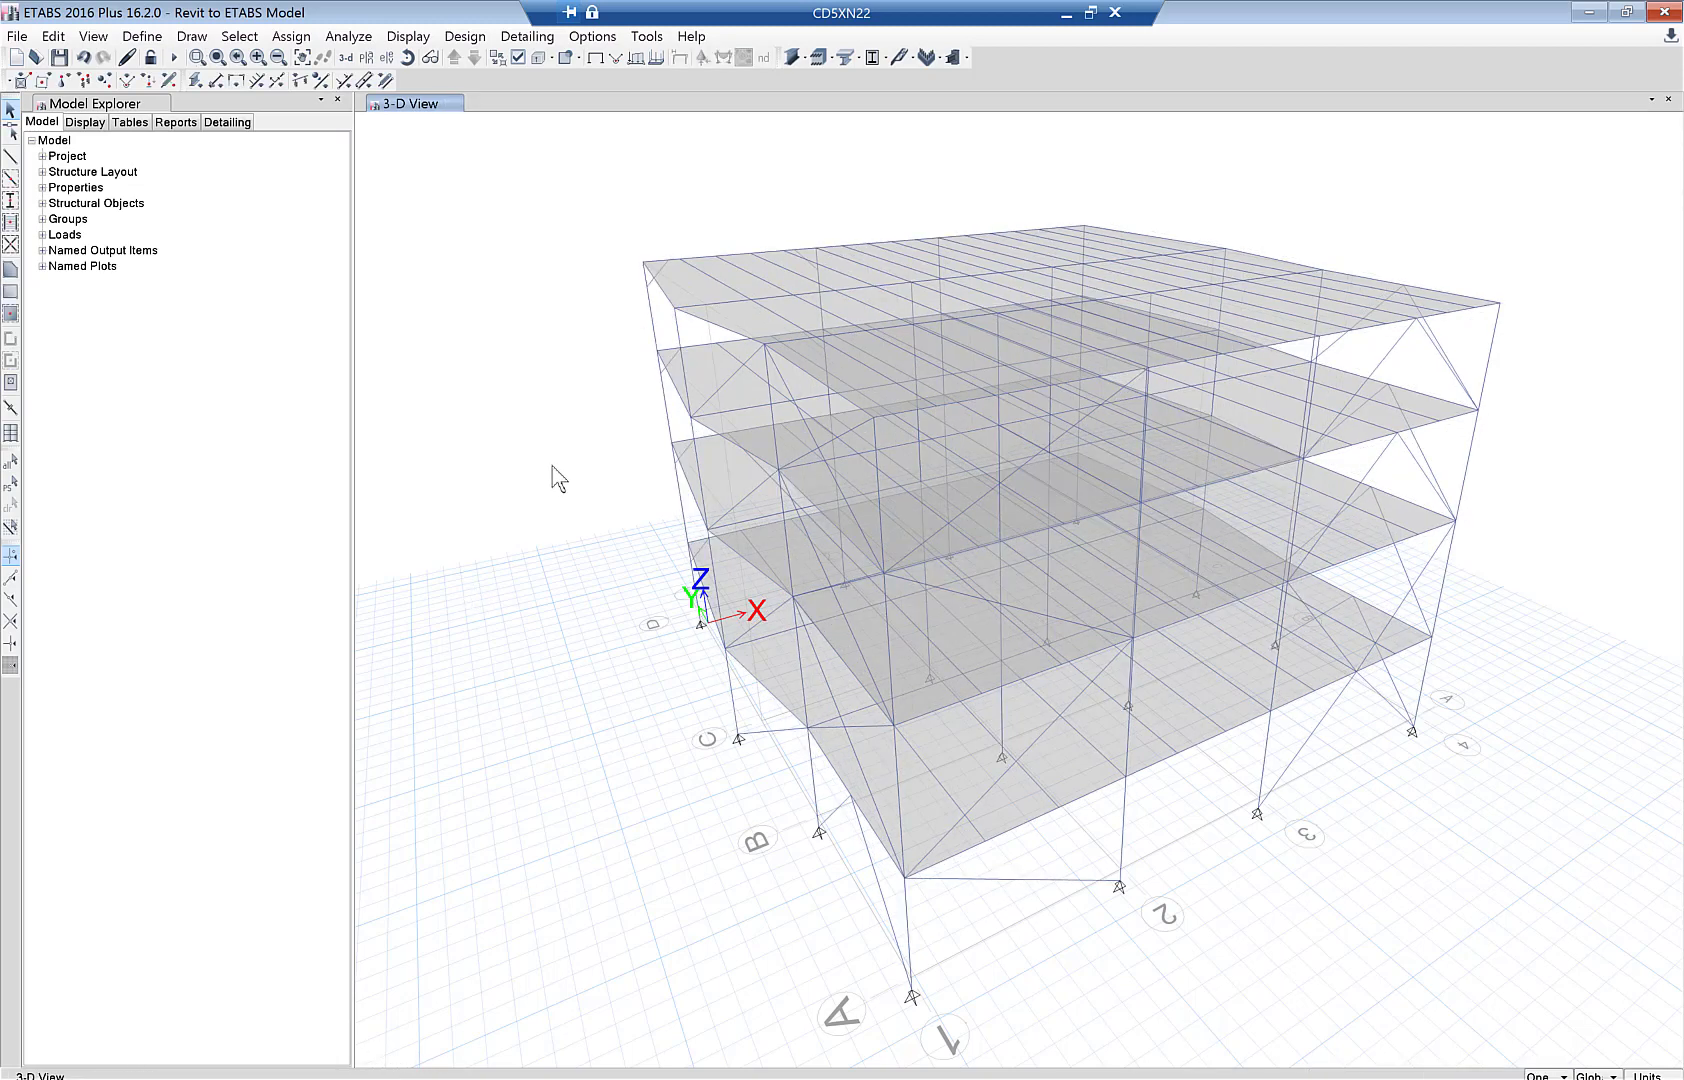
click(345, 37)
click(356, 104)
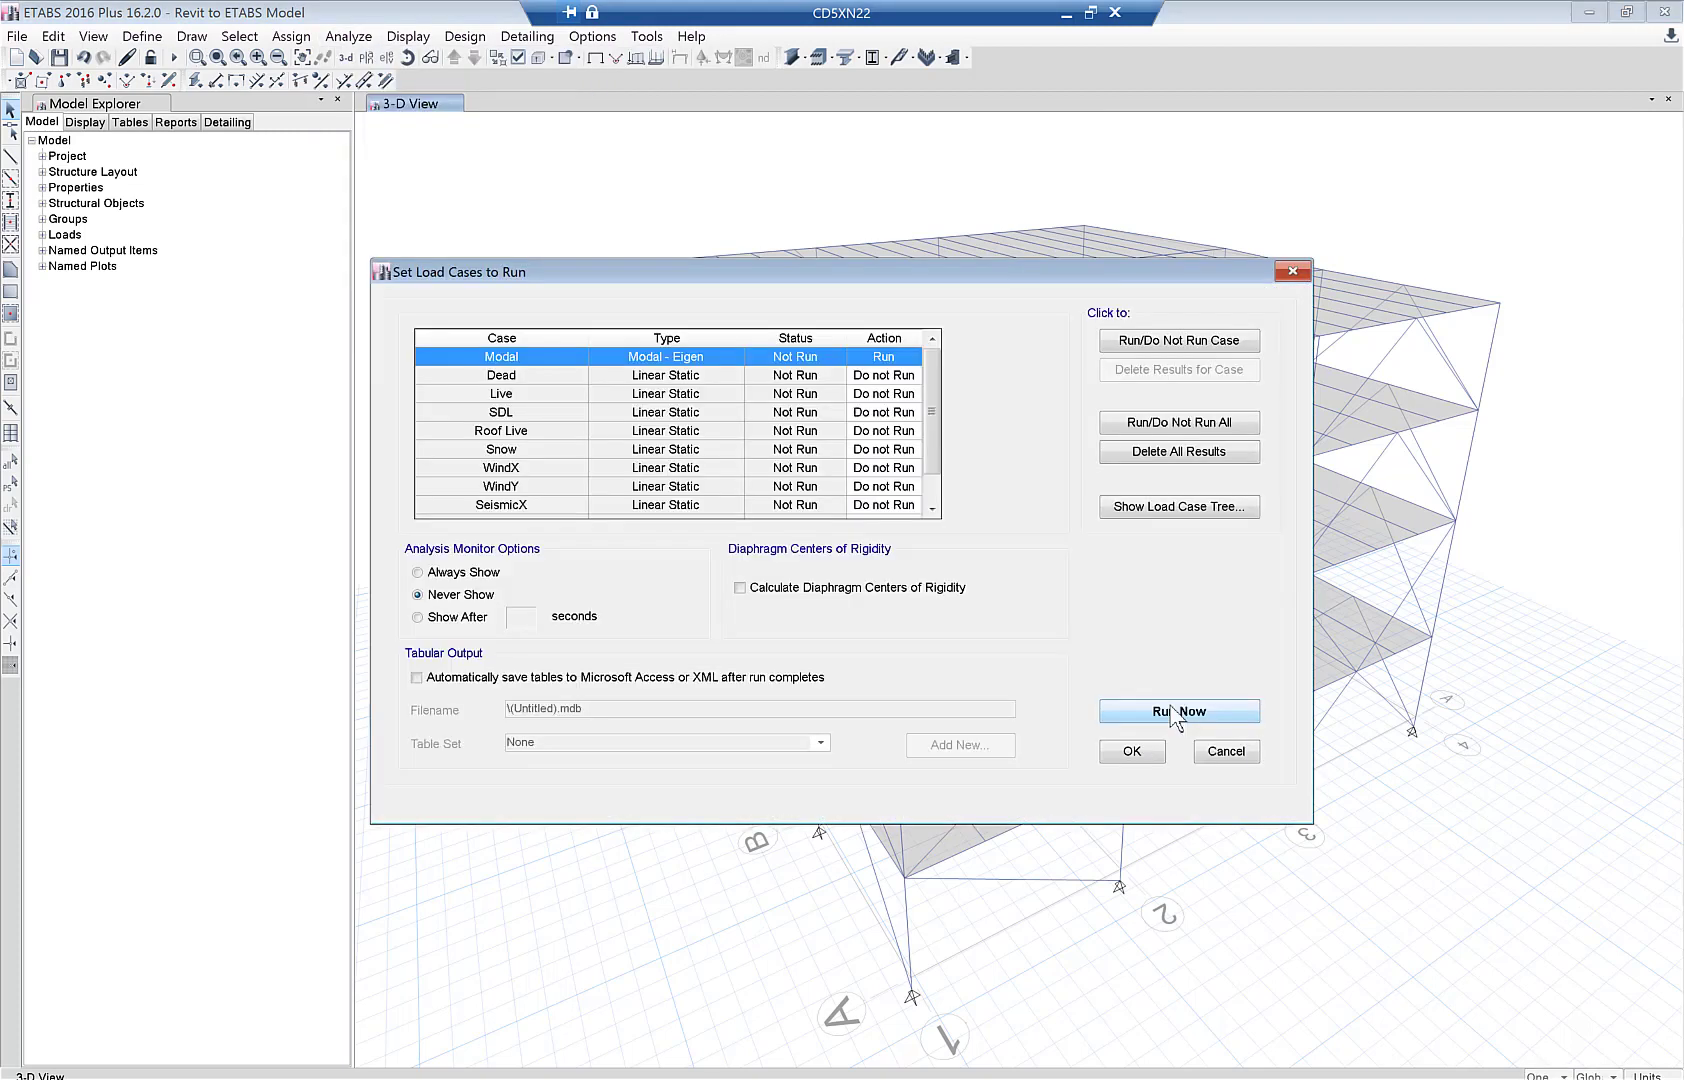
click(1193, 424)
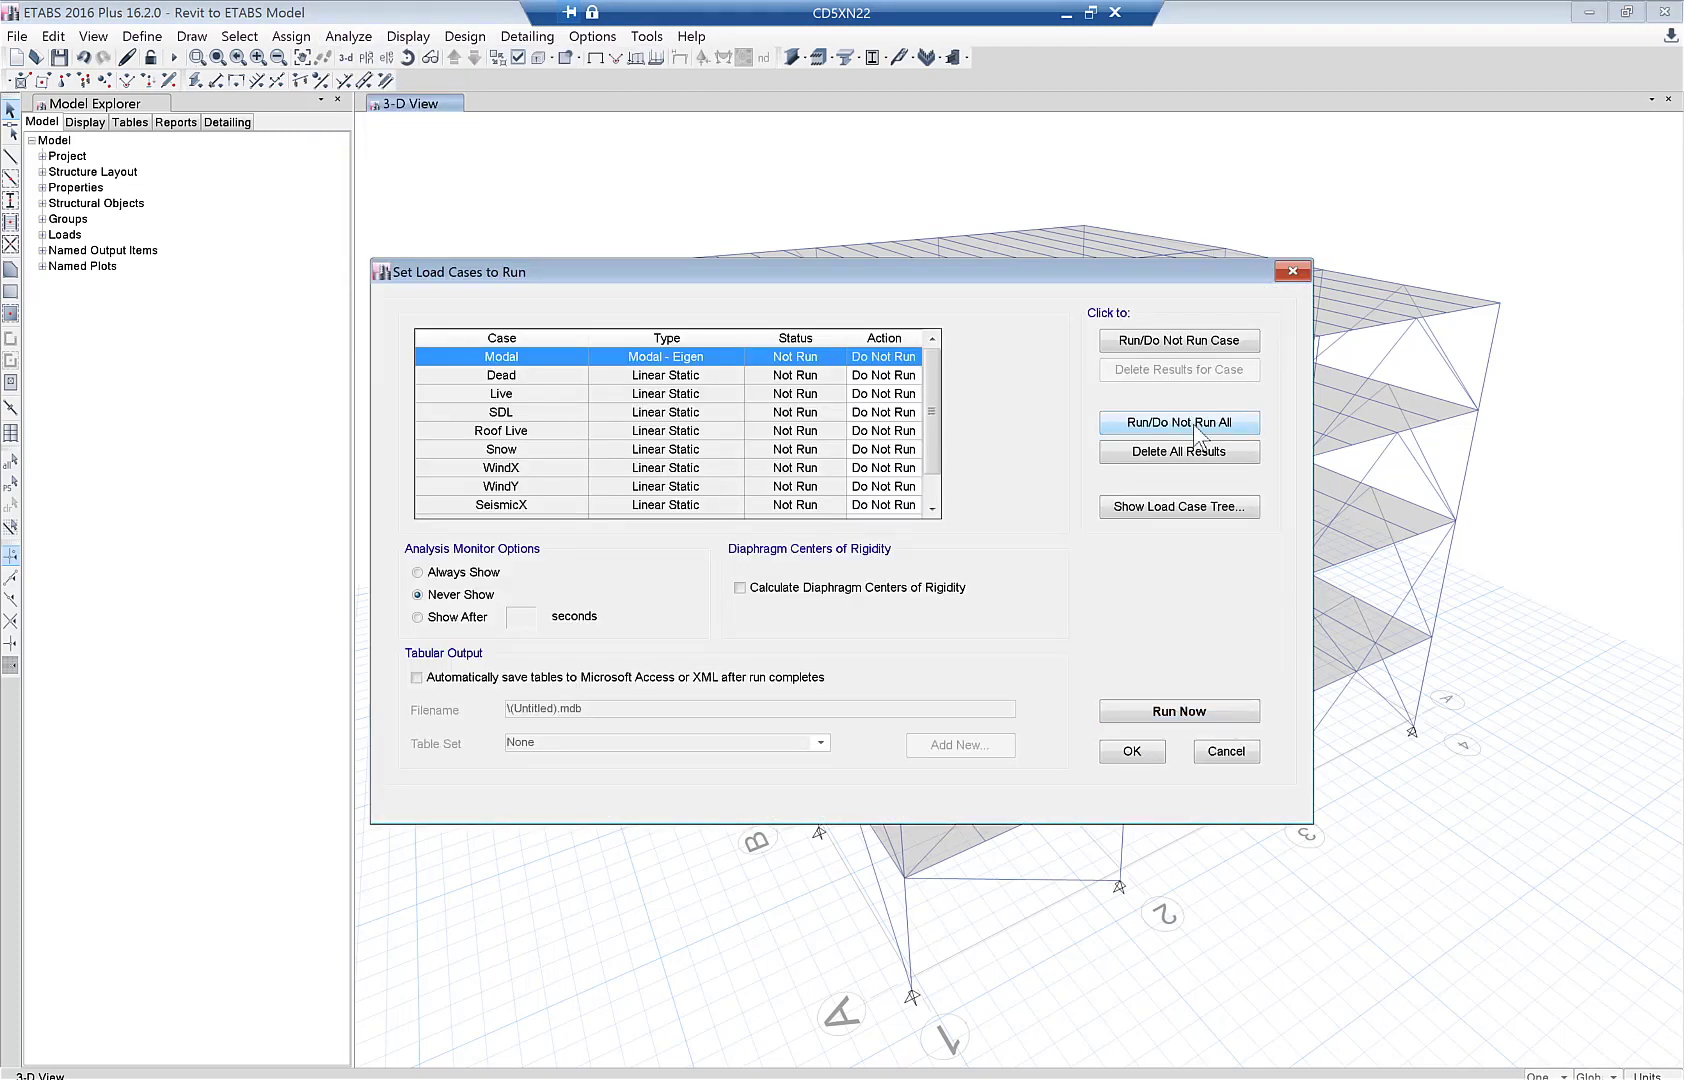
click(1193, 424)
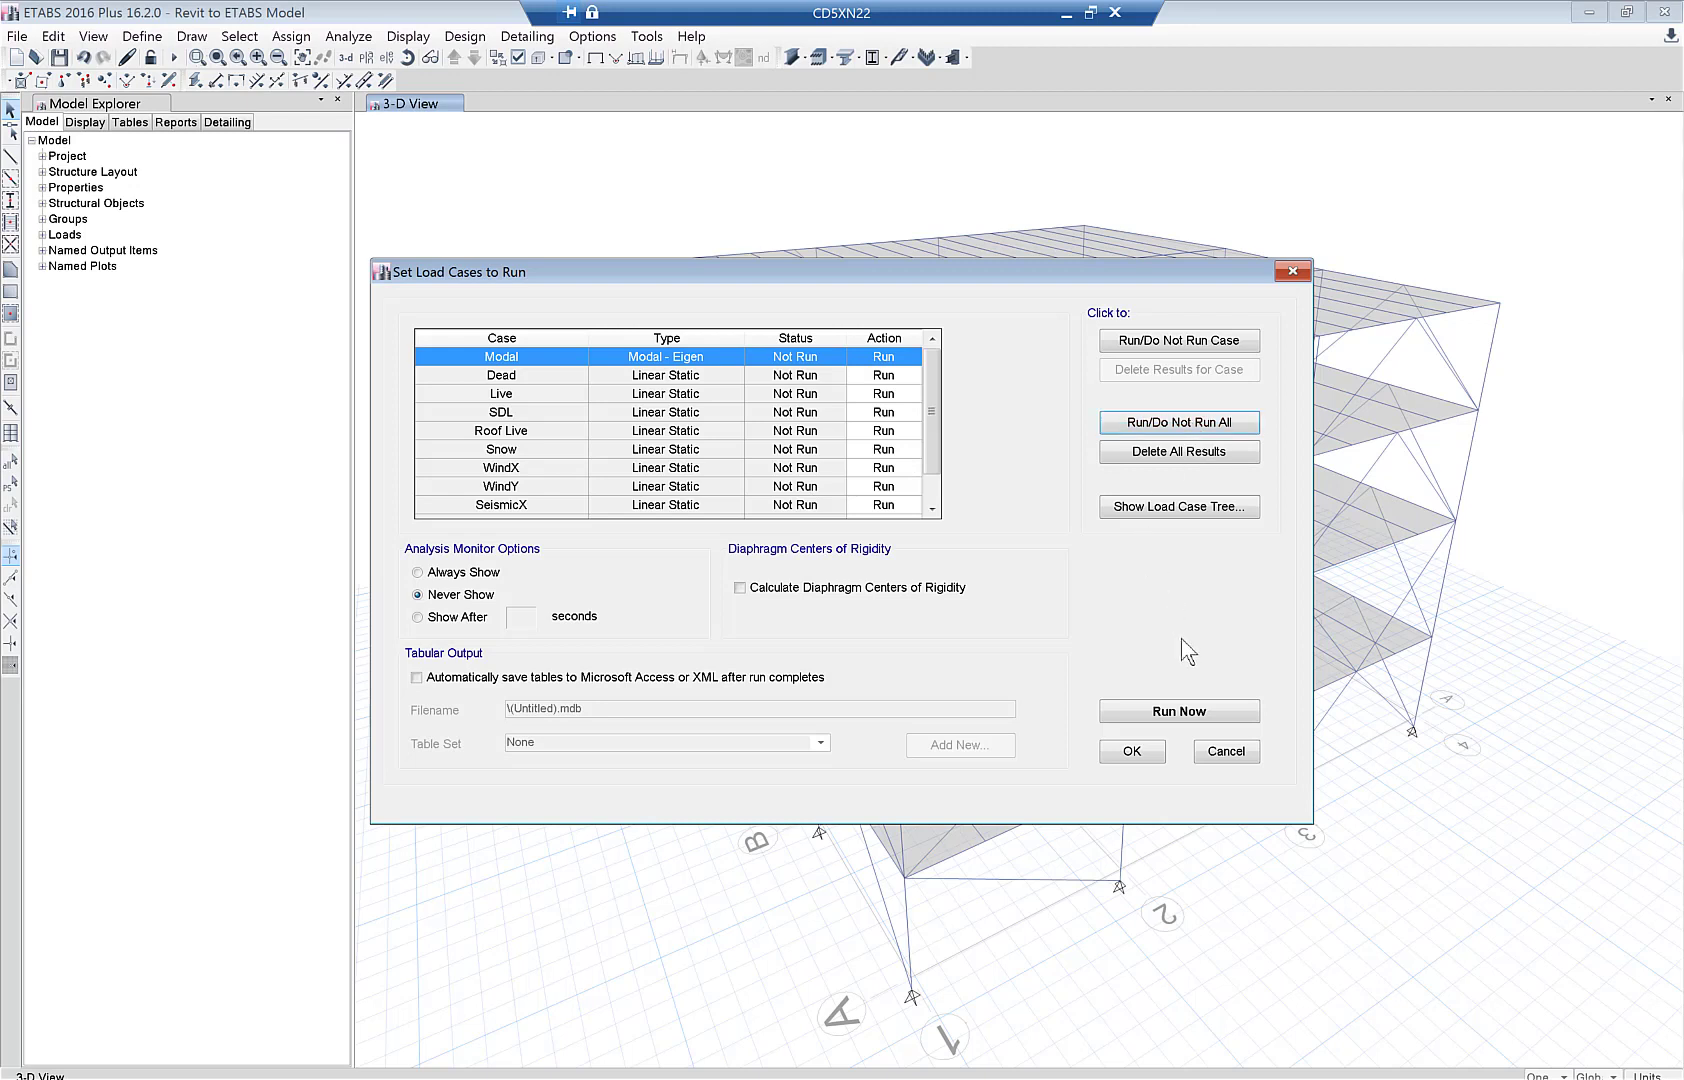
click(1139, 755)
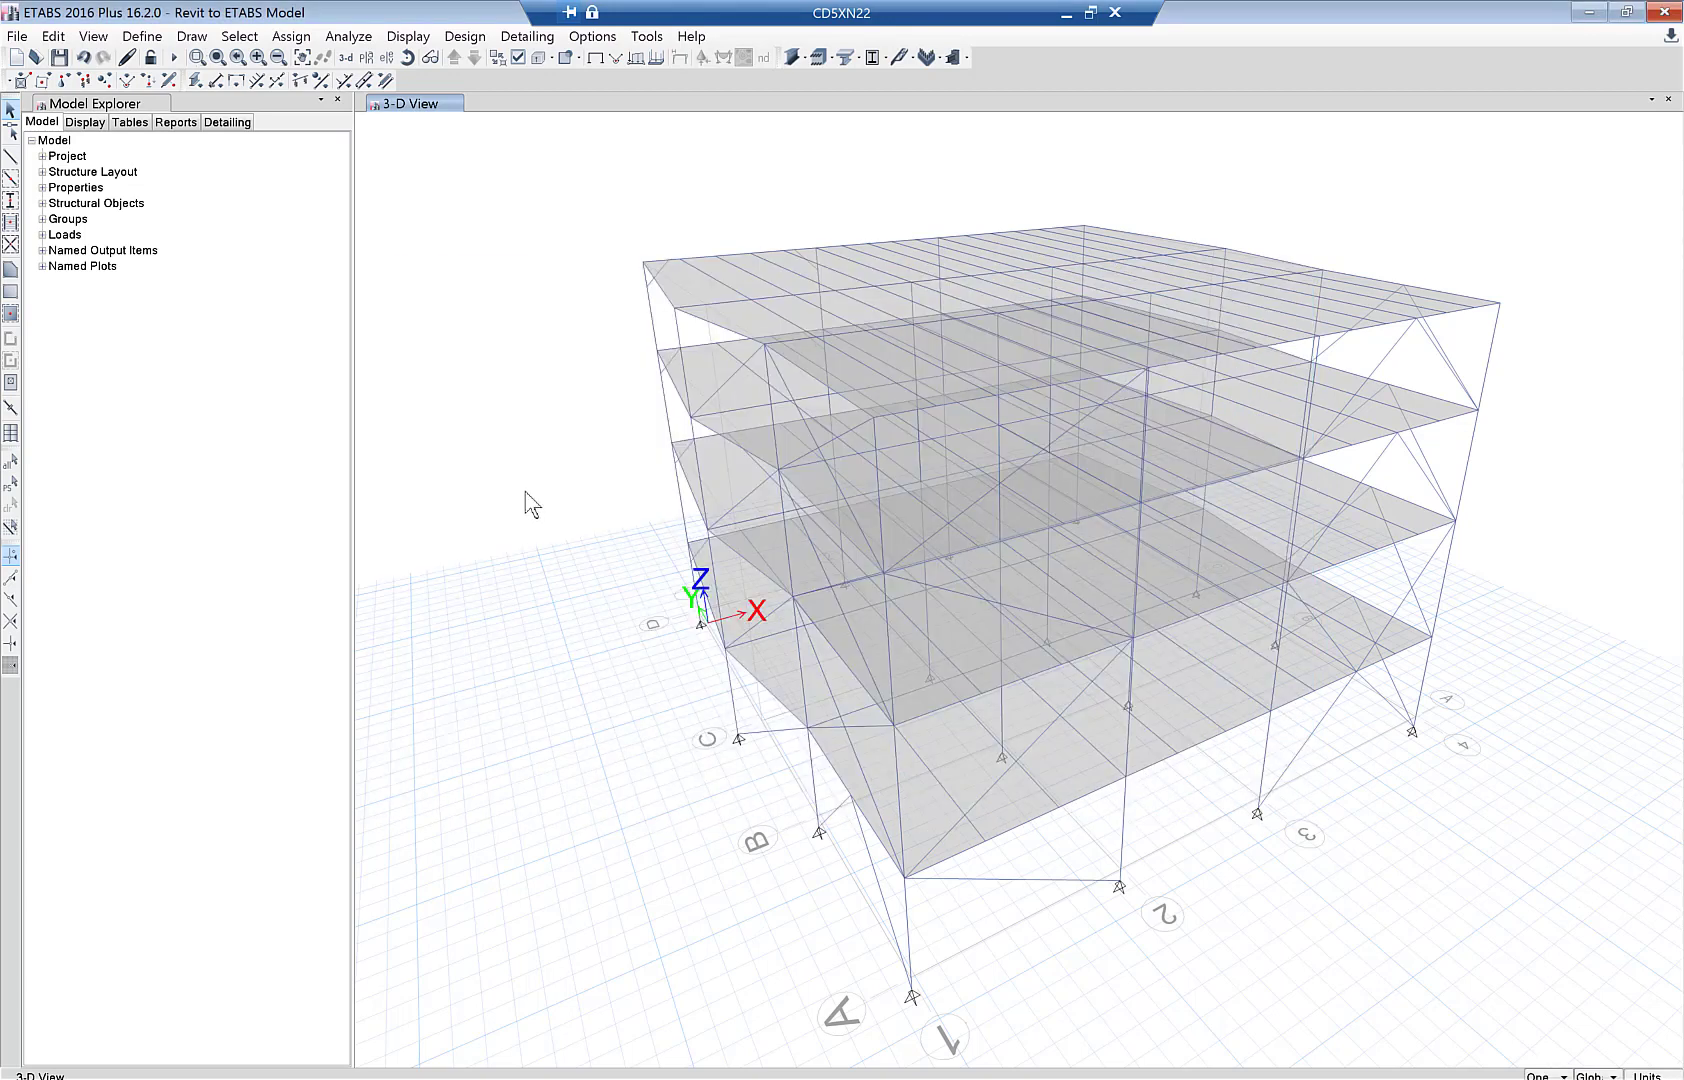
- Select the 198 frames labelled B8 through B370 by frame label
click(239, 36)
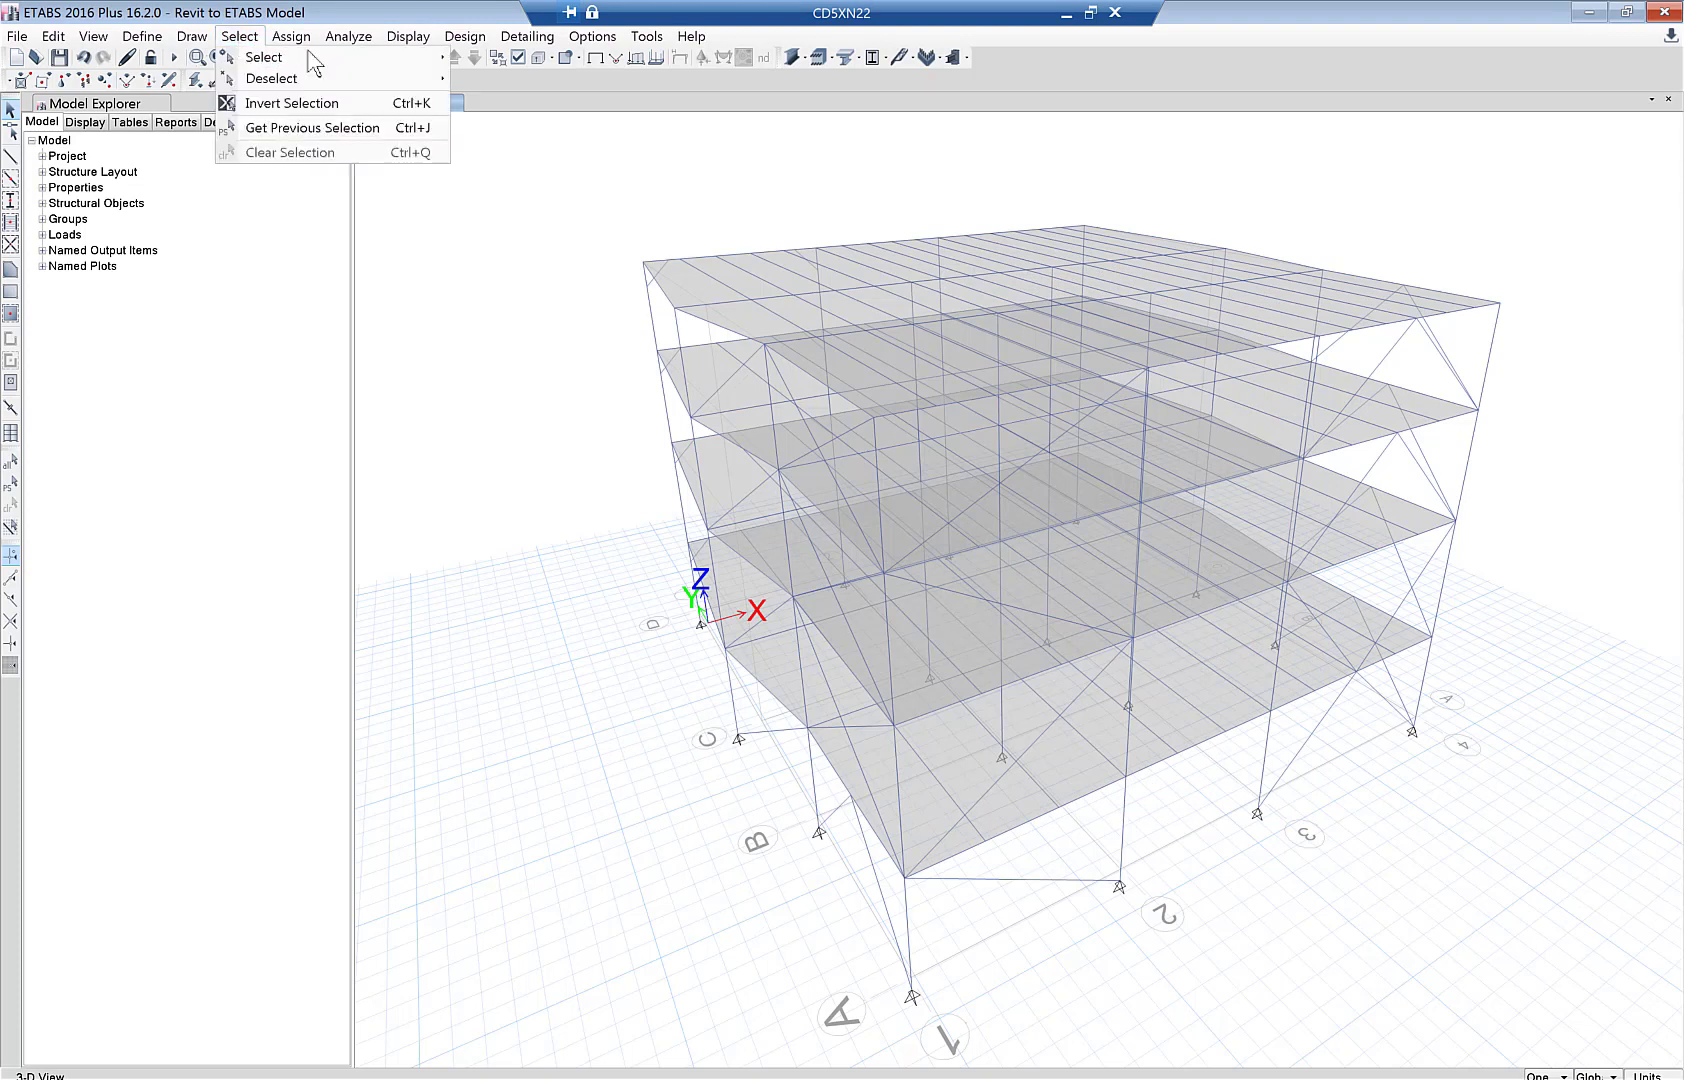
mouse_move(428, 58)
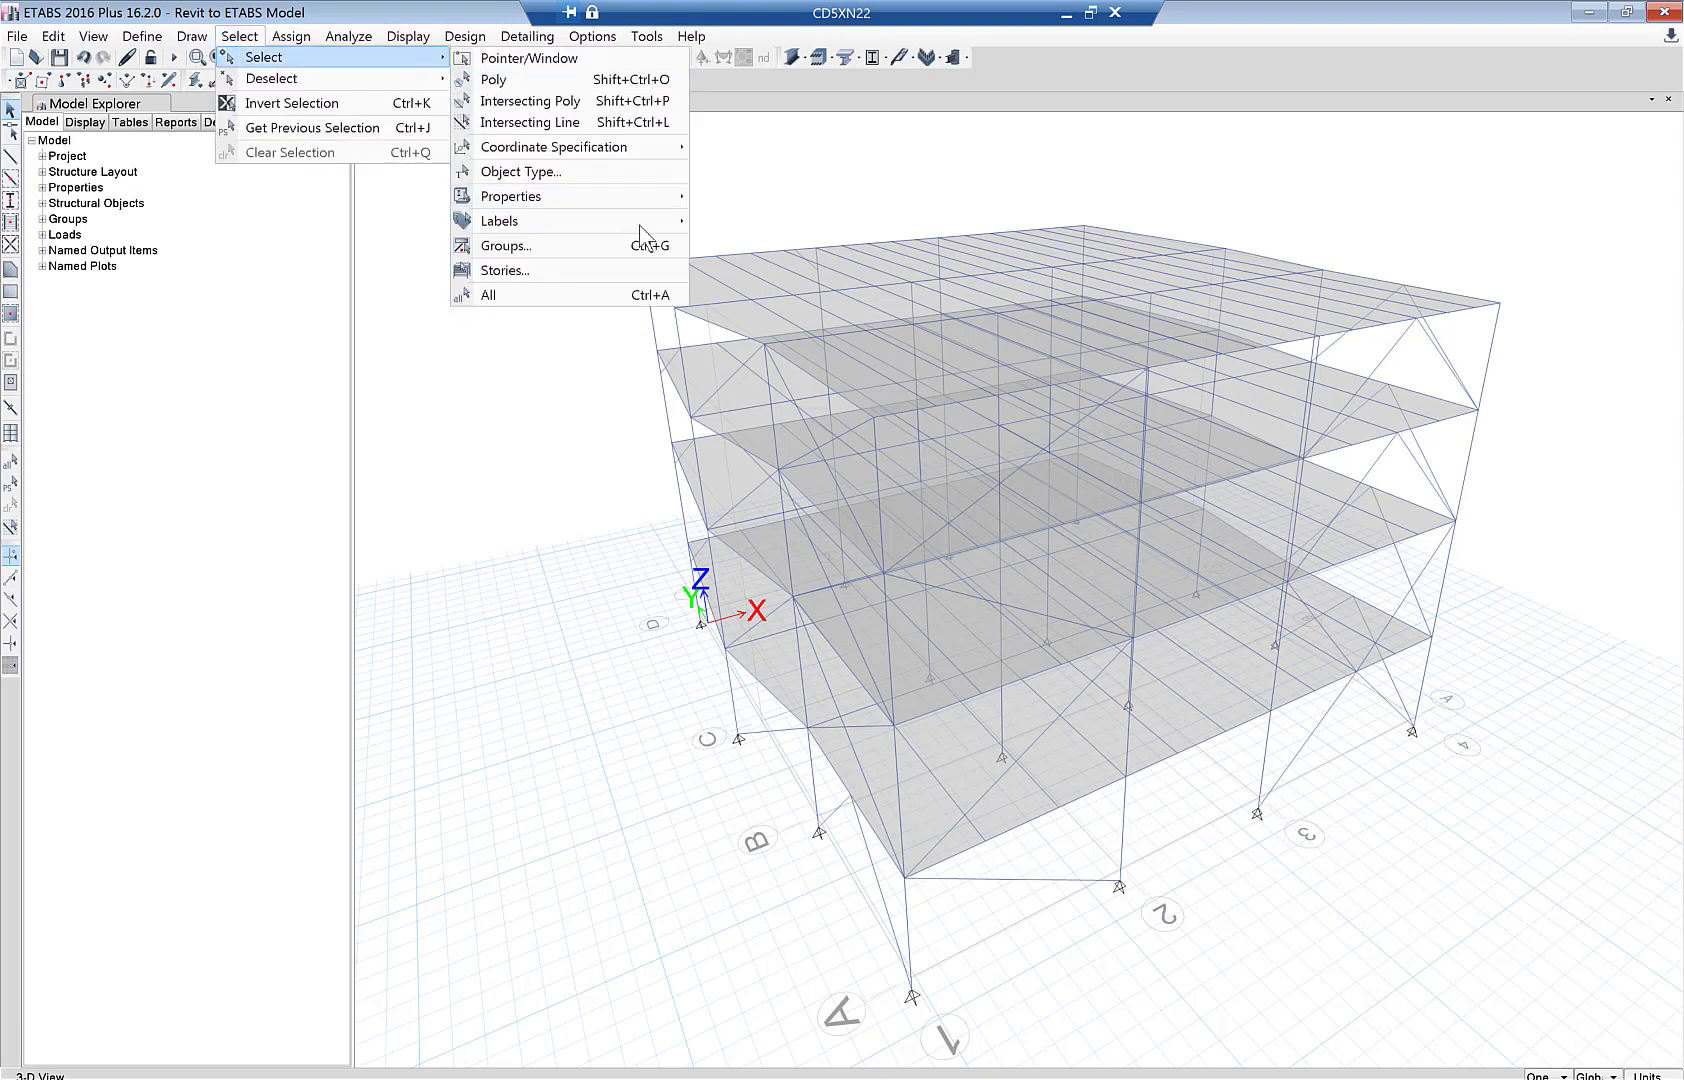
mouse_move(660, 222)
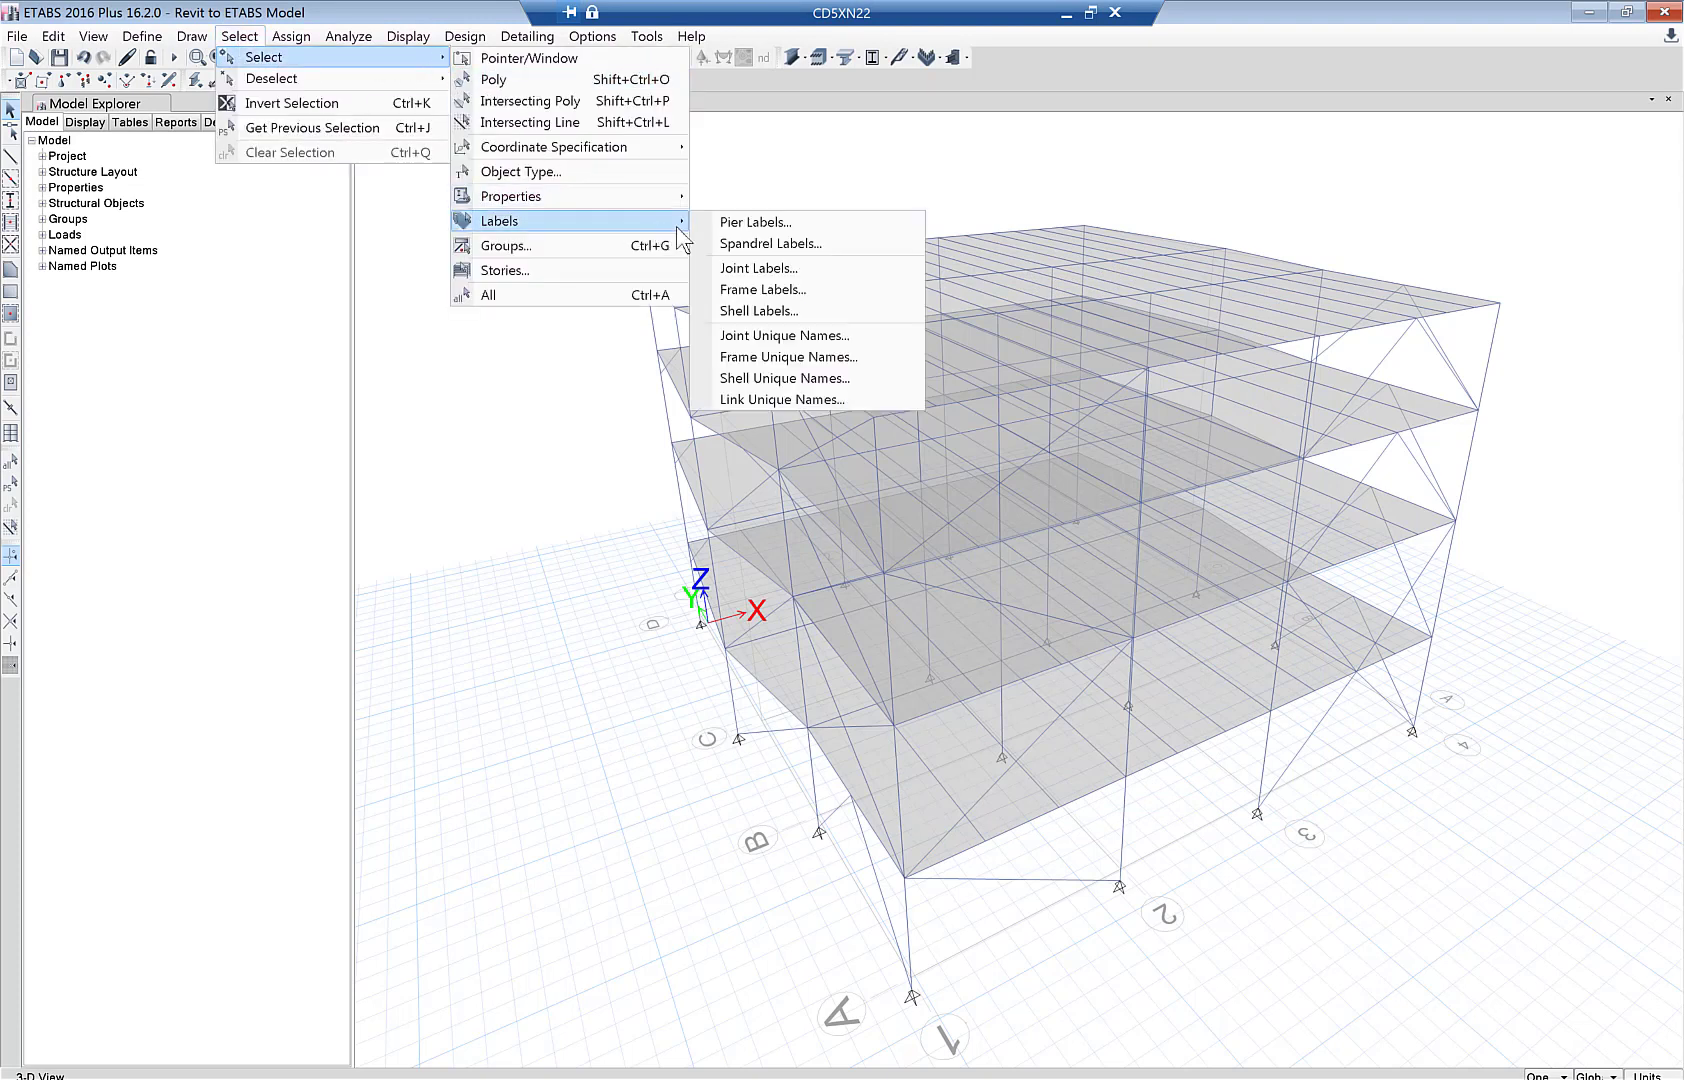
click(760, 289)
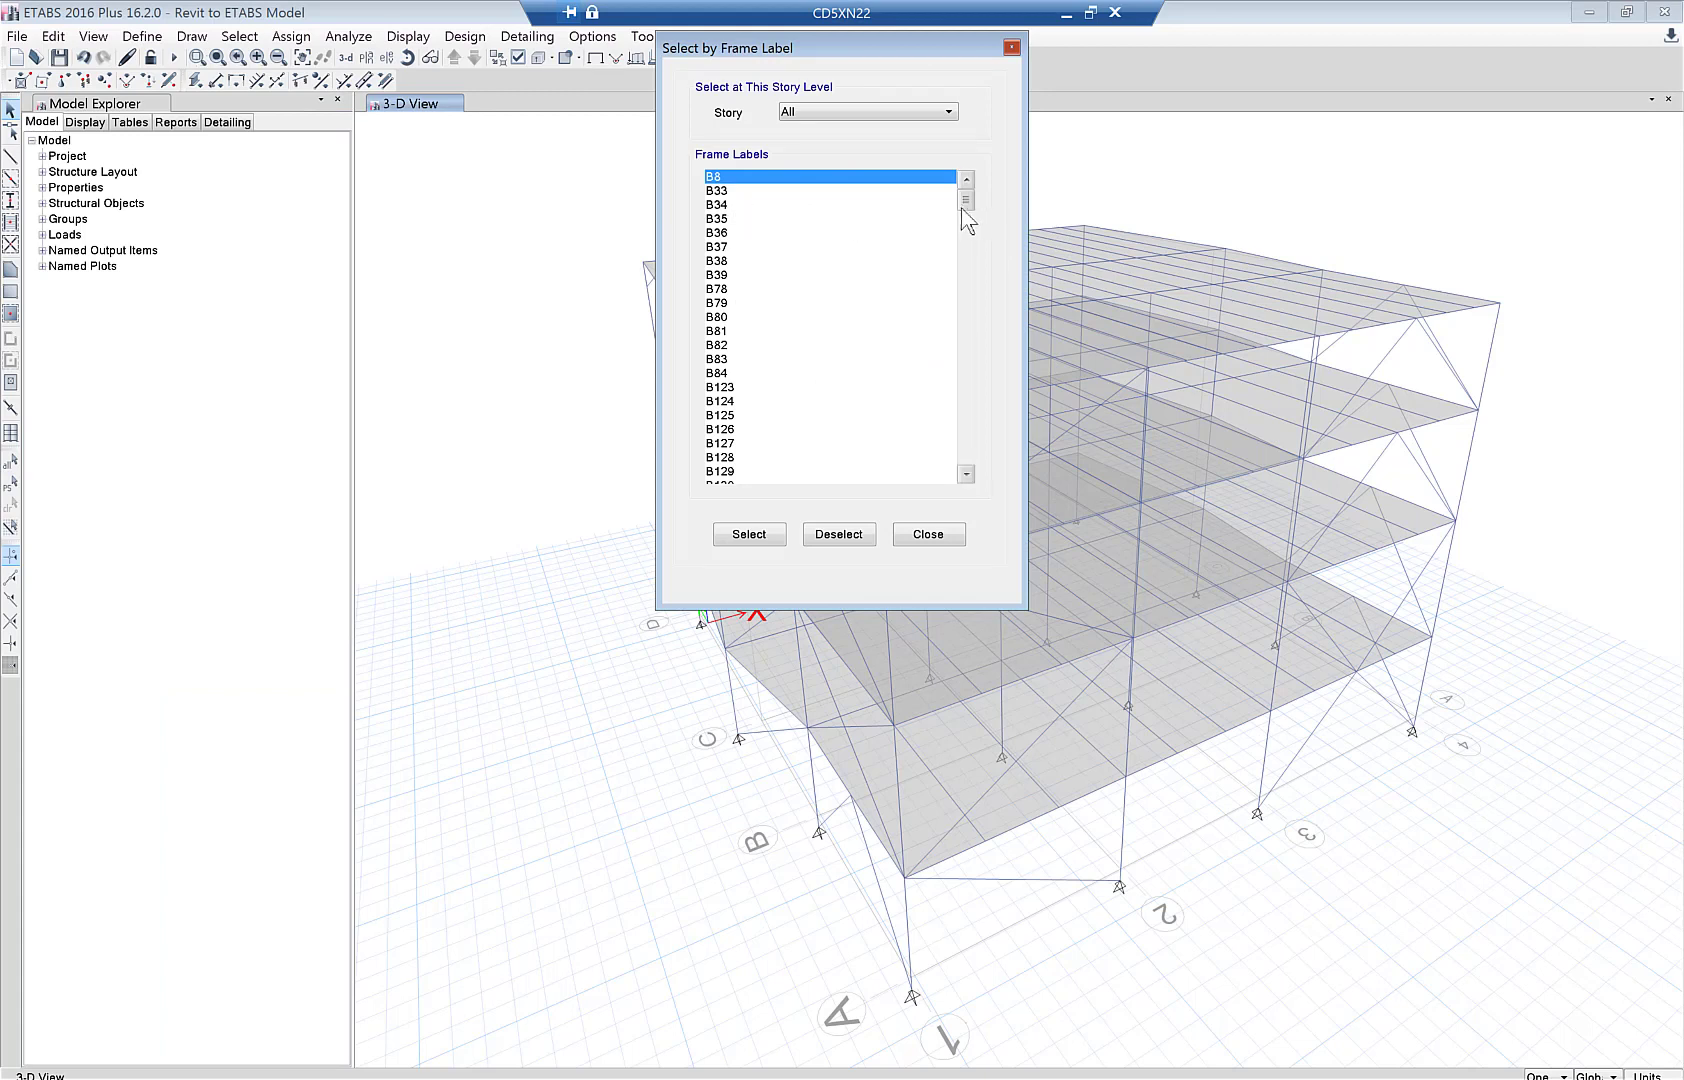
drag(966, 210, 974, 416)
shift+click(736, 276)
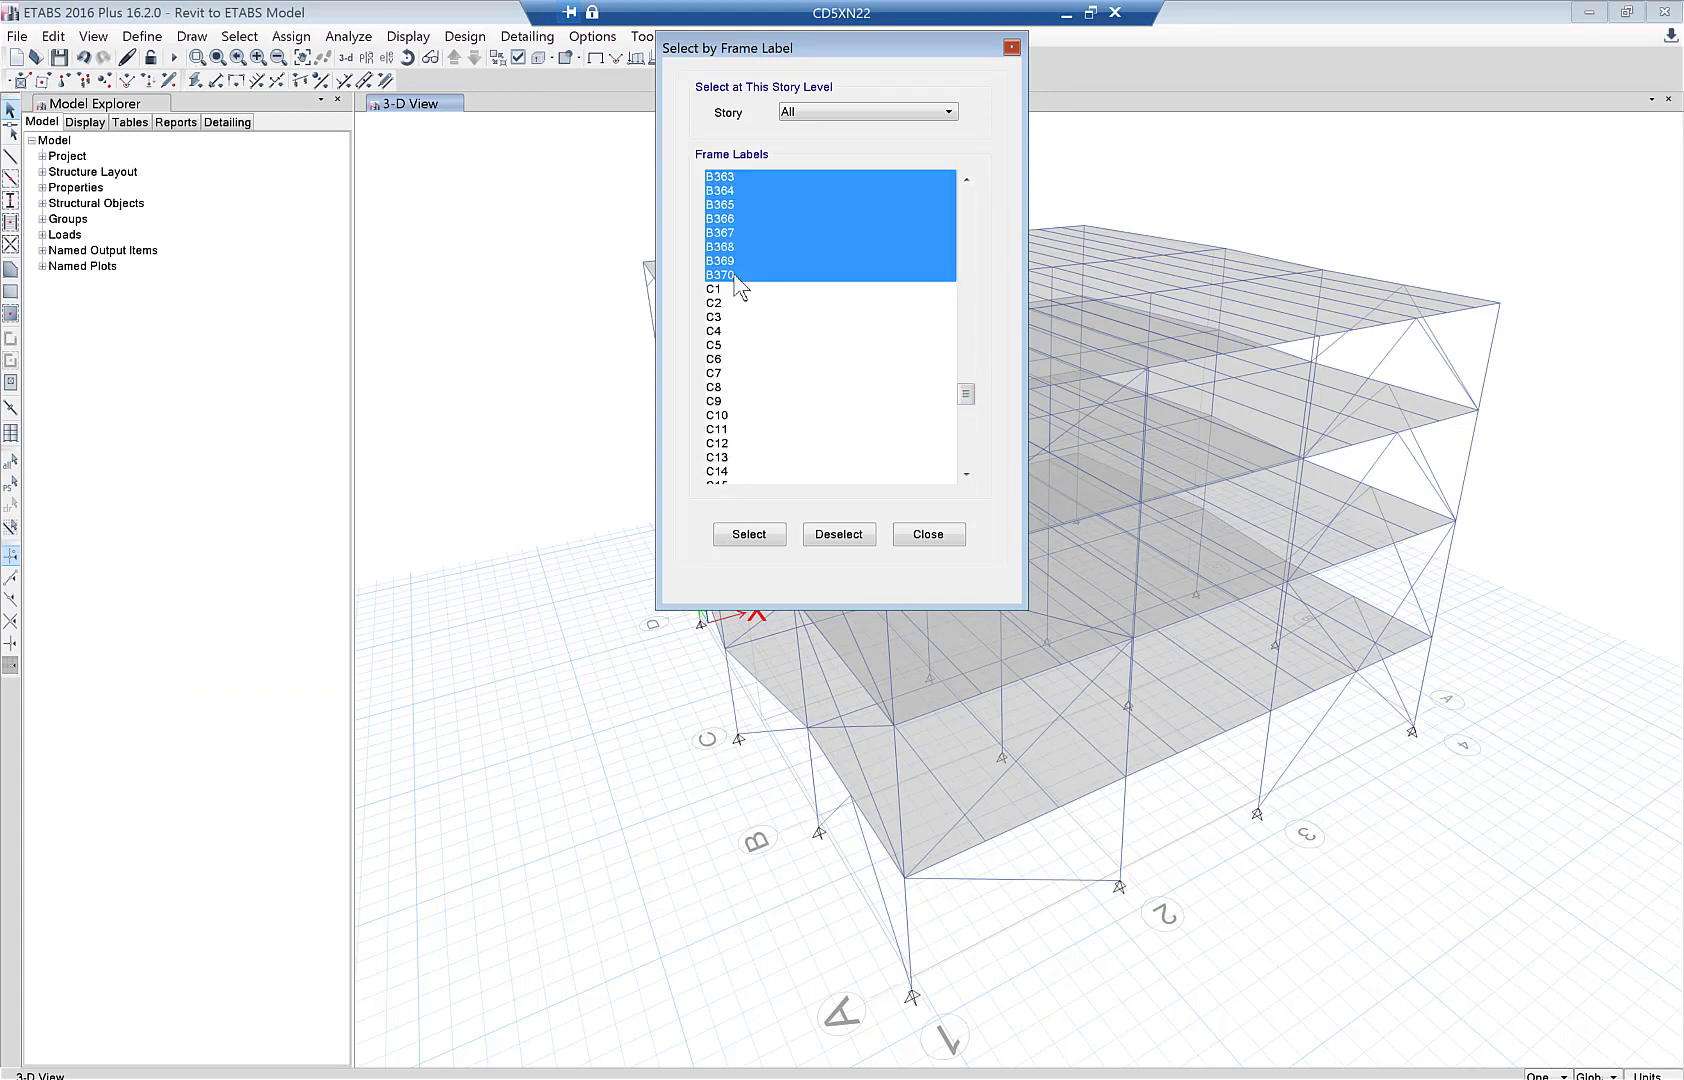
drag(966, 395, 966, 200)
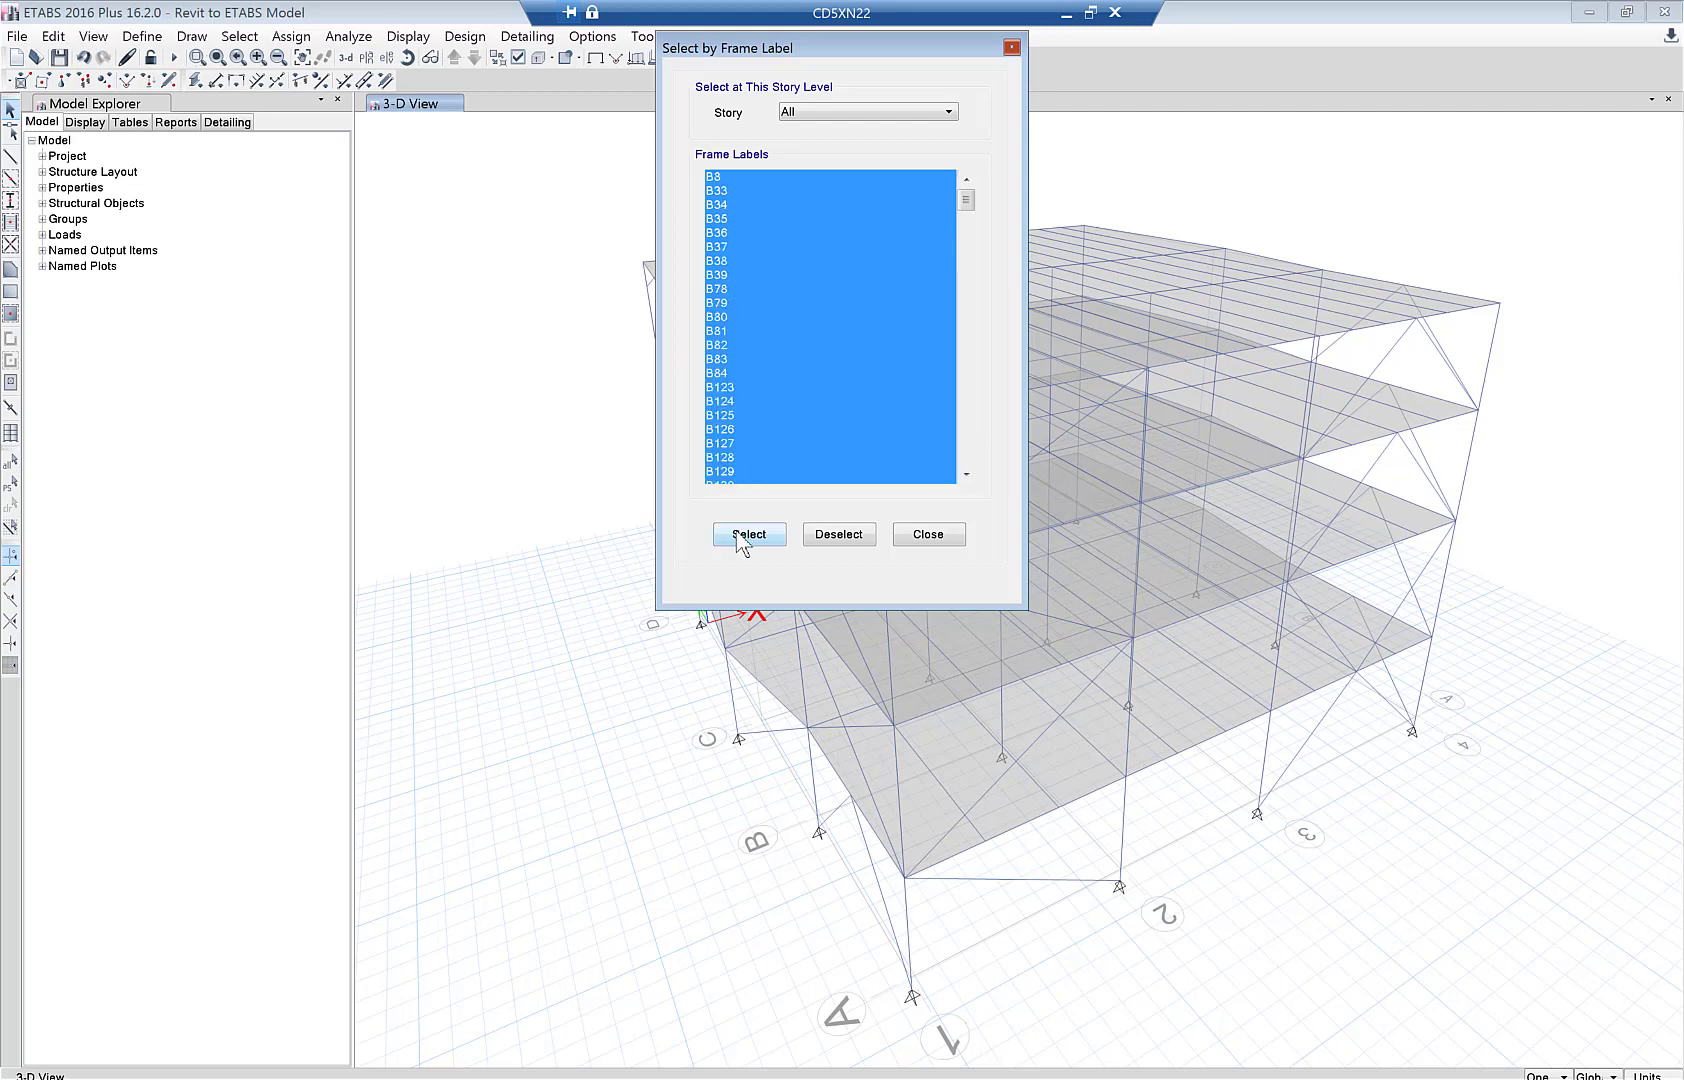
click(748, 535)
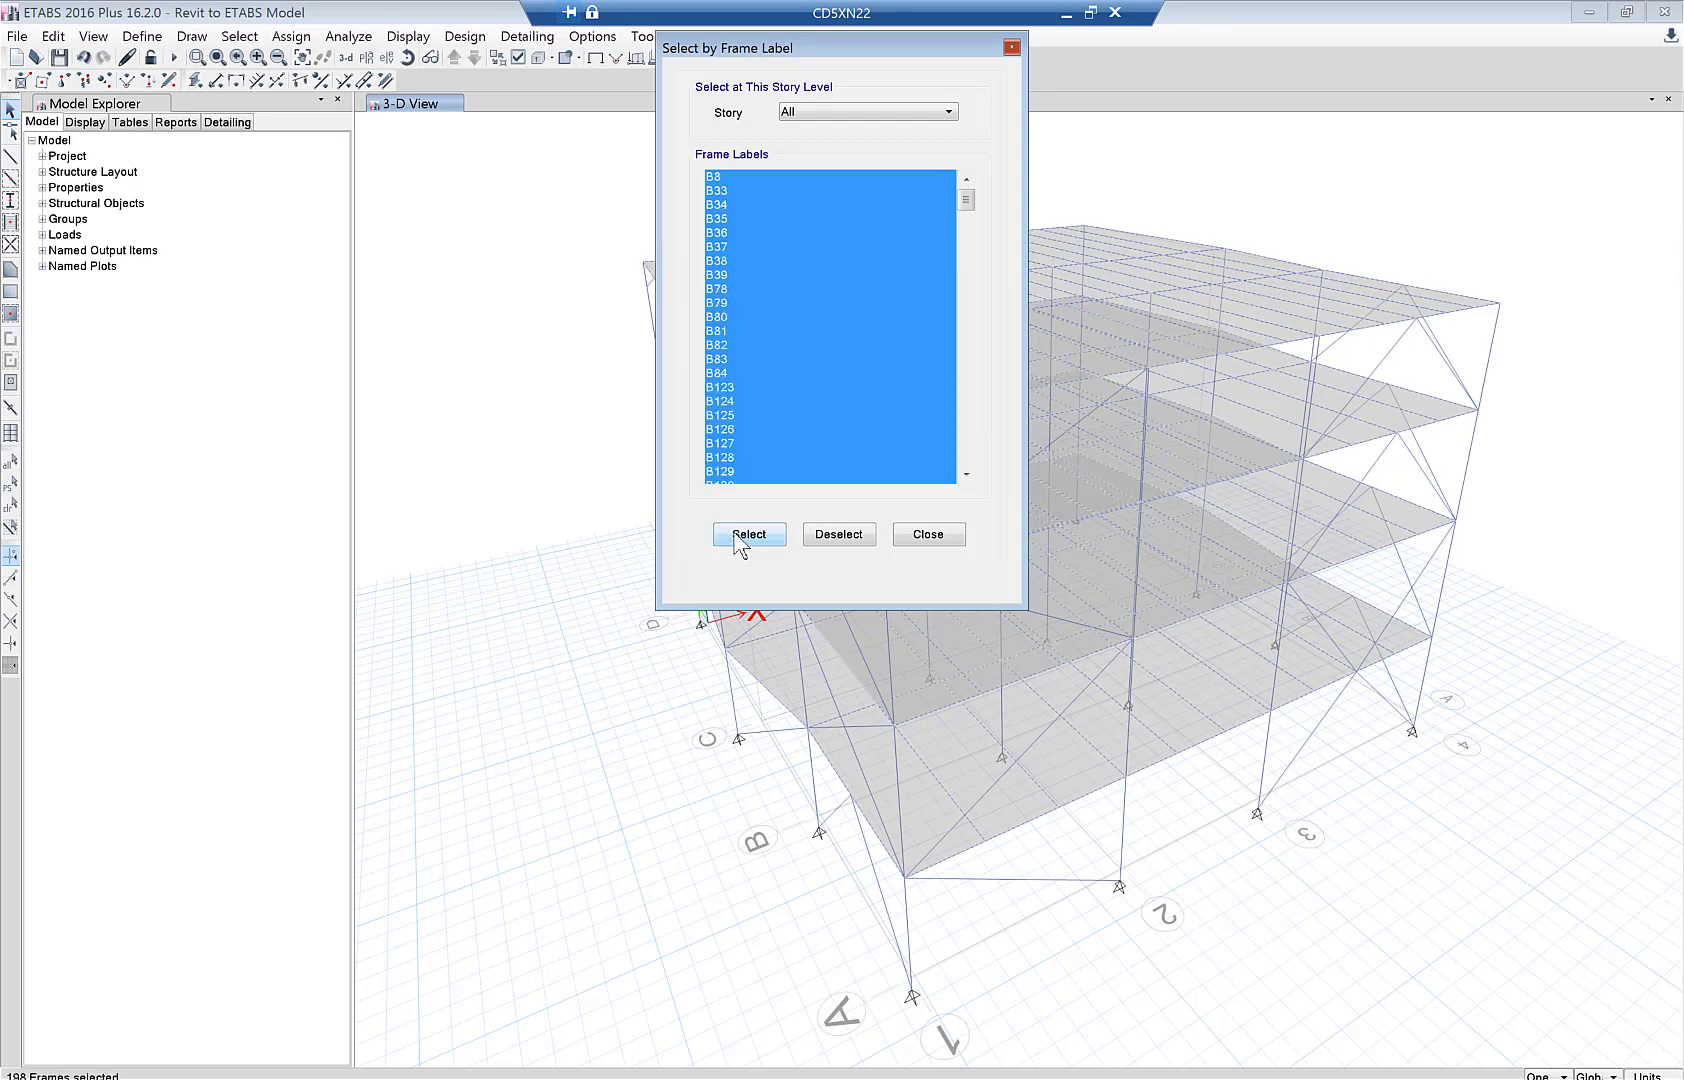
click(463, 40)
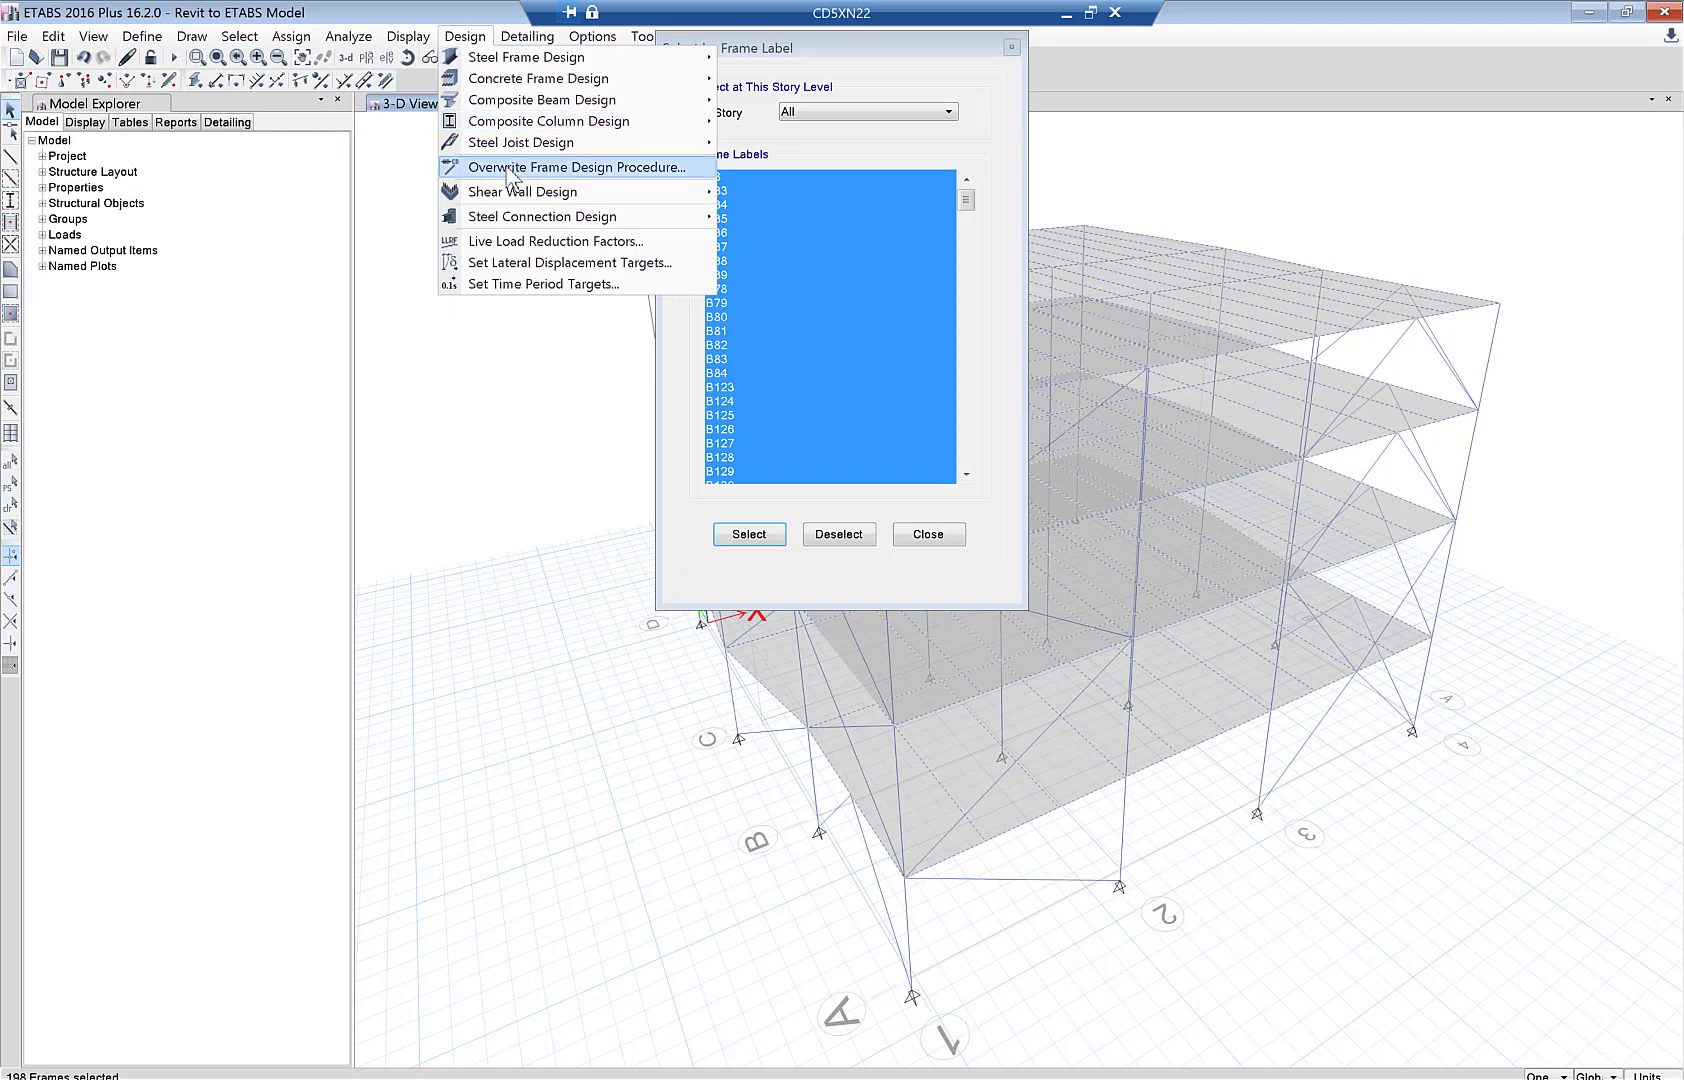
- Overwrite the selected beams' frame design procedure to Composite Beam Design
click(513, 168)
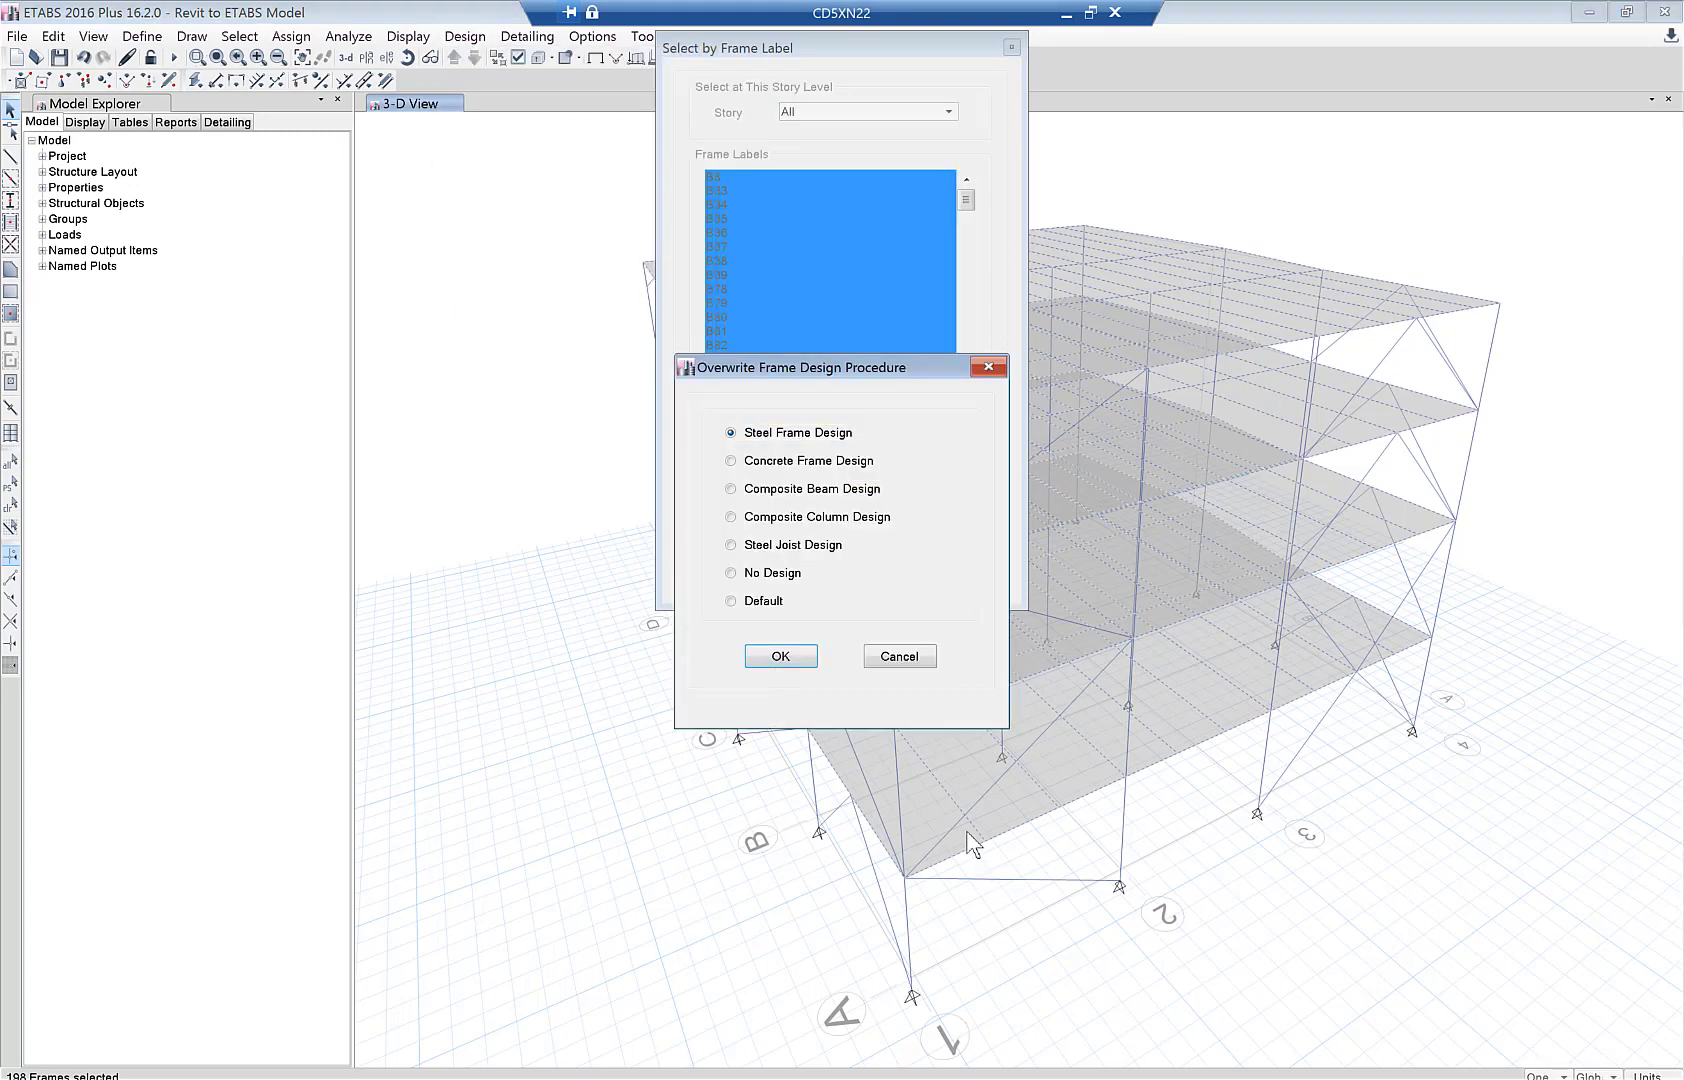
click(795, 494)
key(Return)
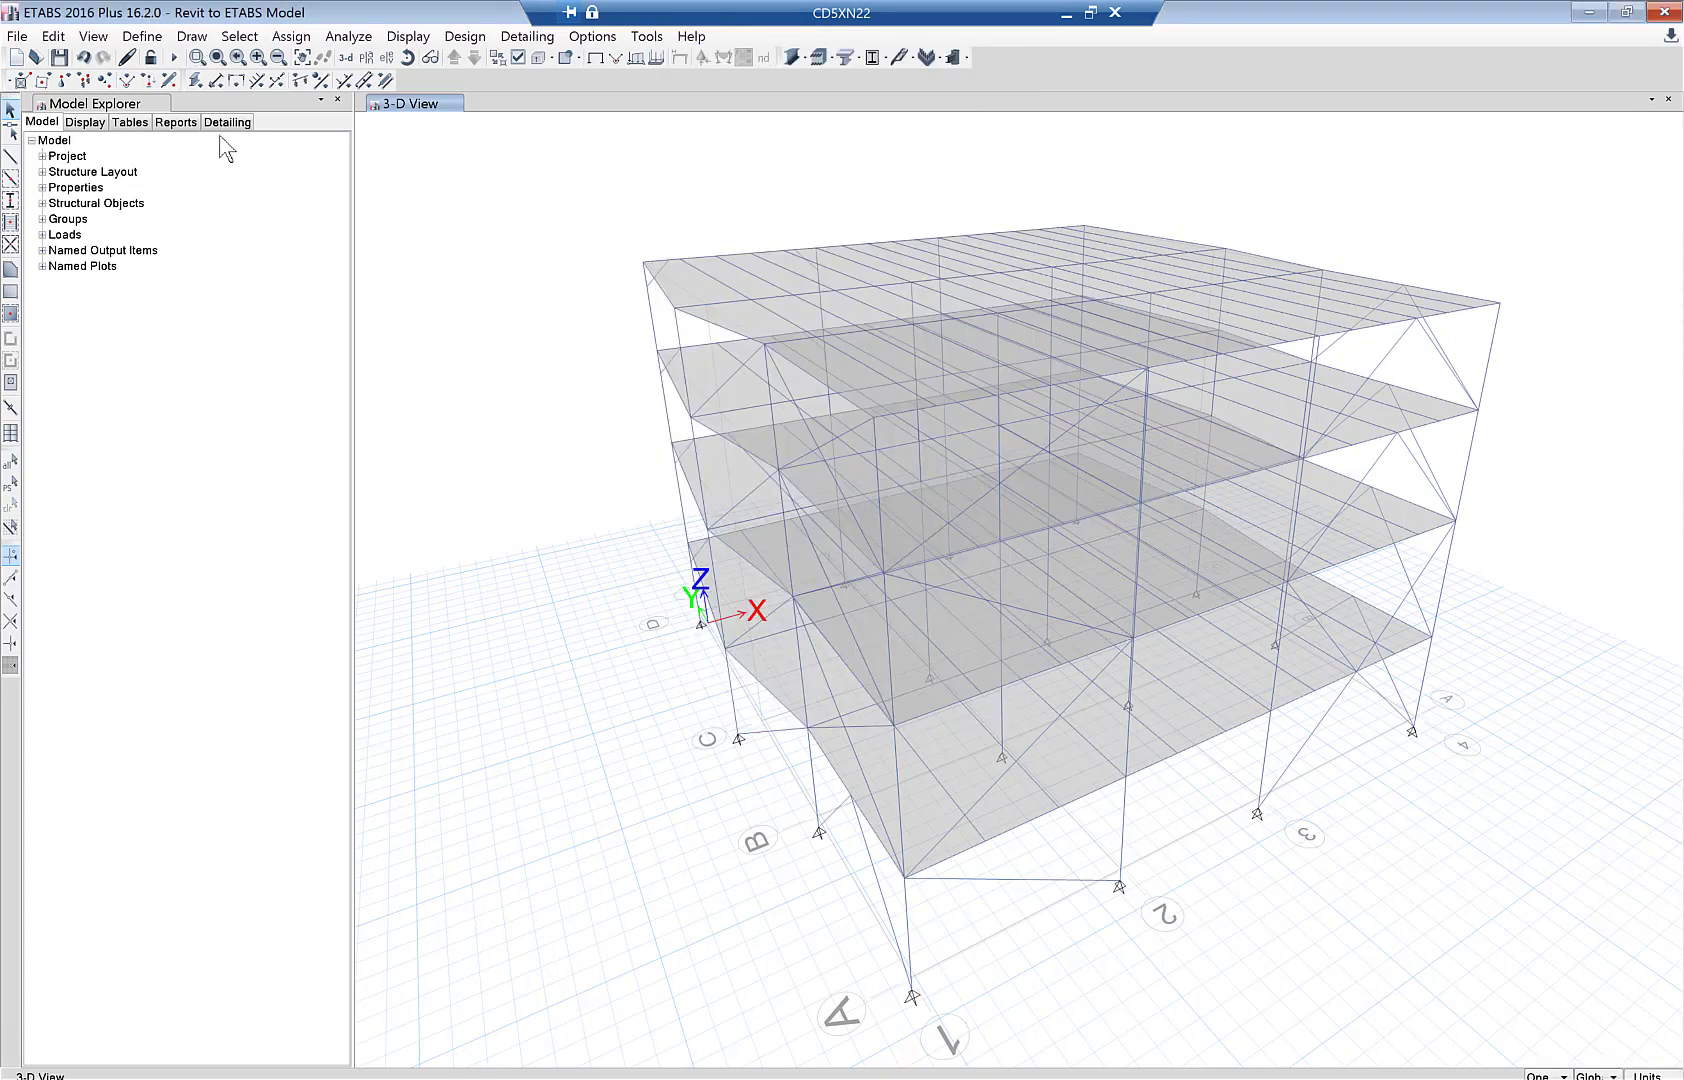
- Run the analysis and steel frame design, reiterating analysis and design for differing sections
click(174, 57)
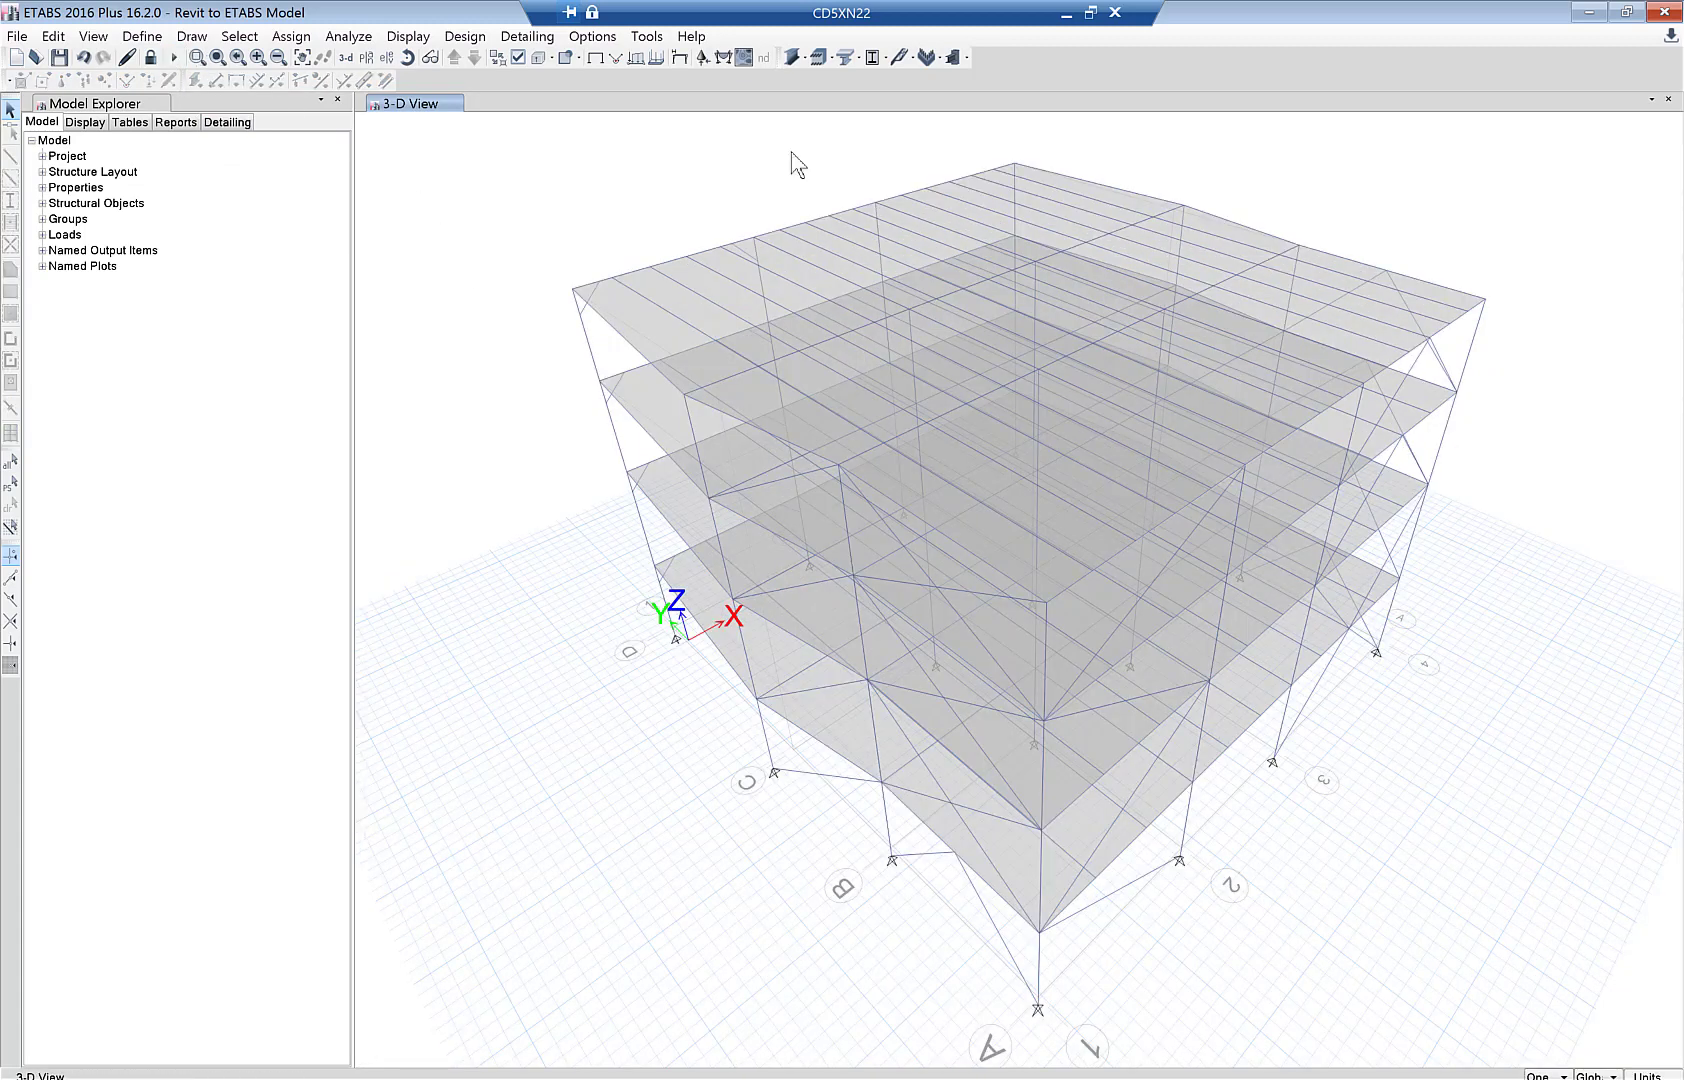
click(791, 63)
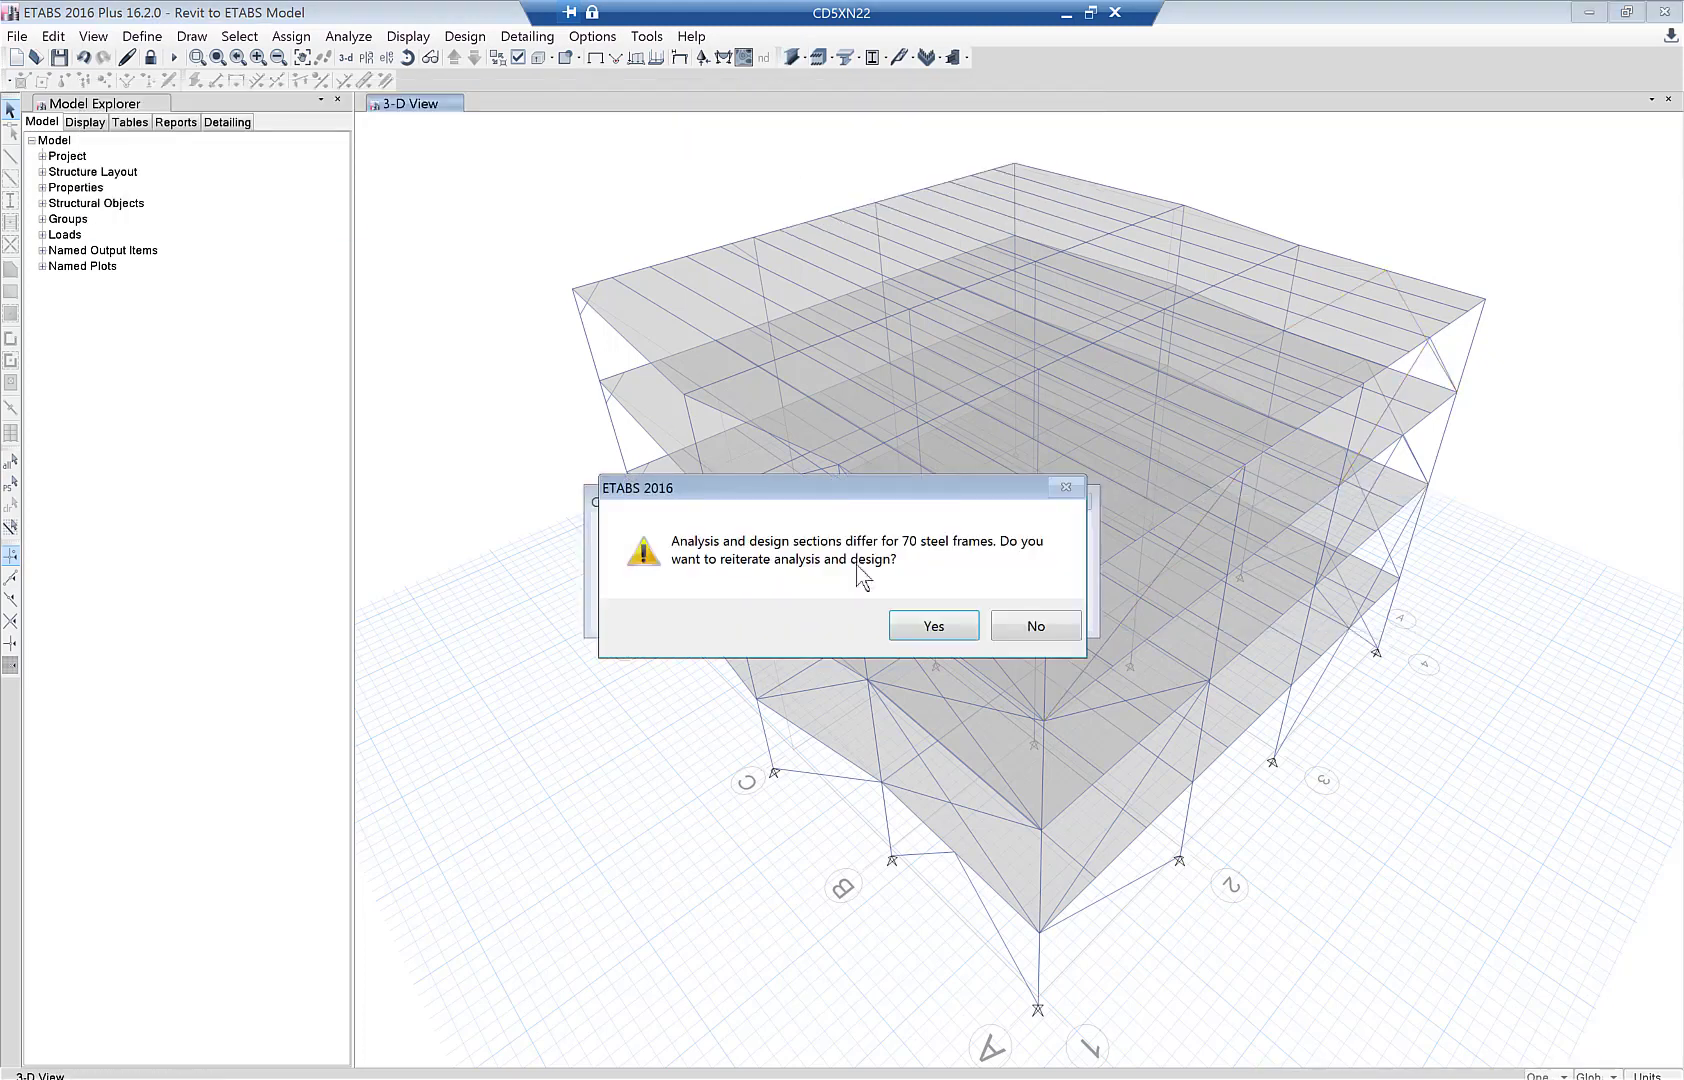
click(934, 626)
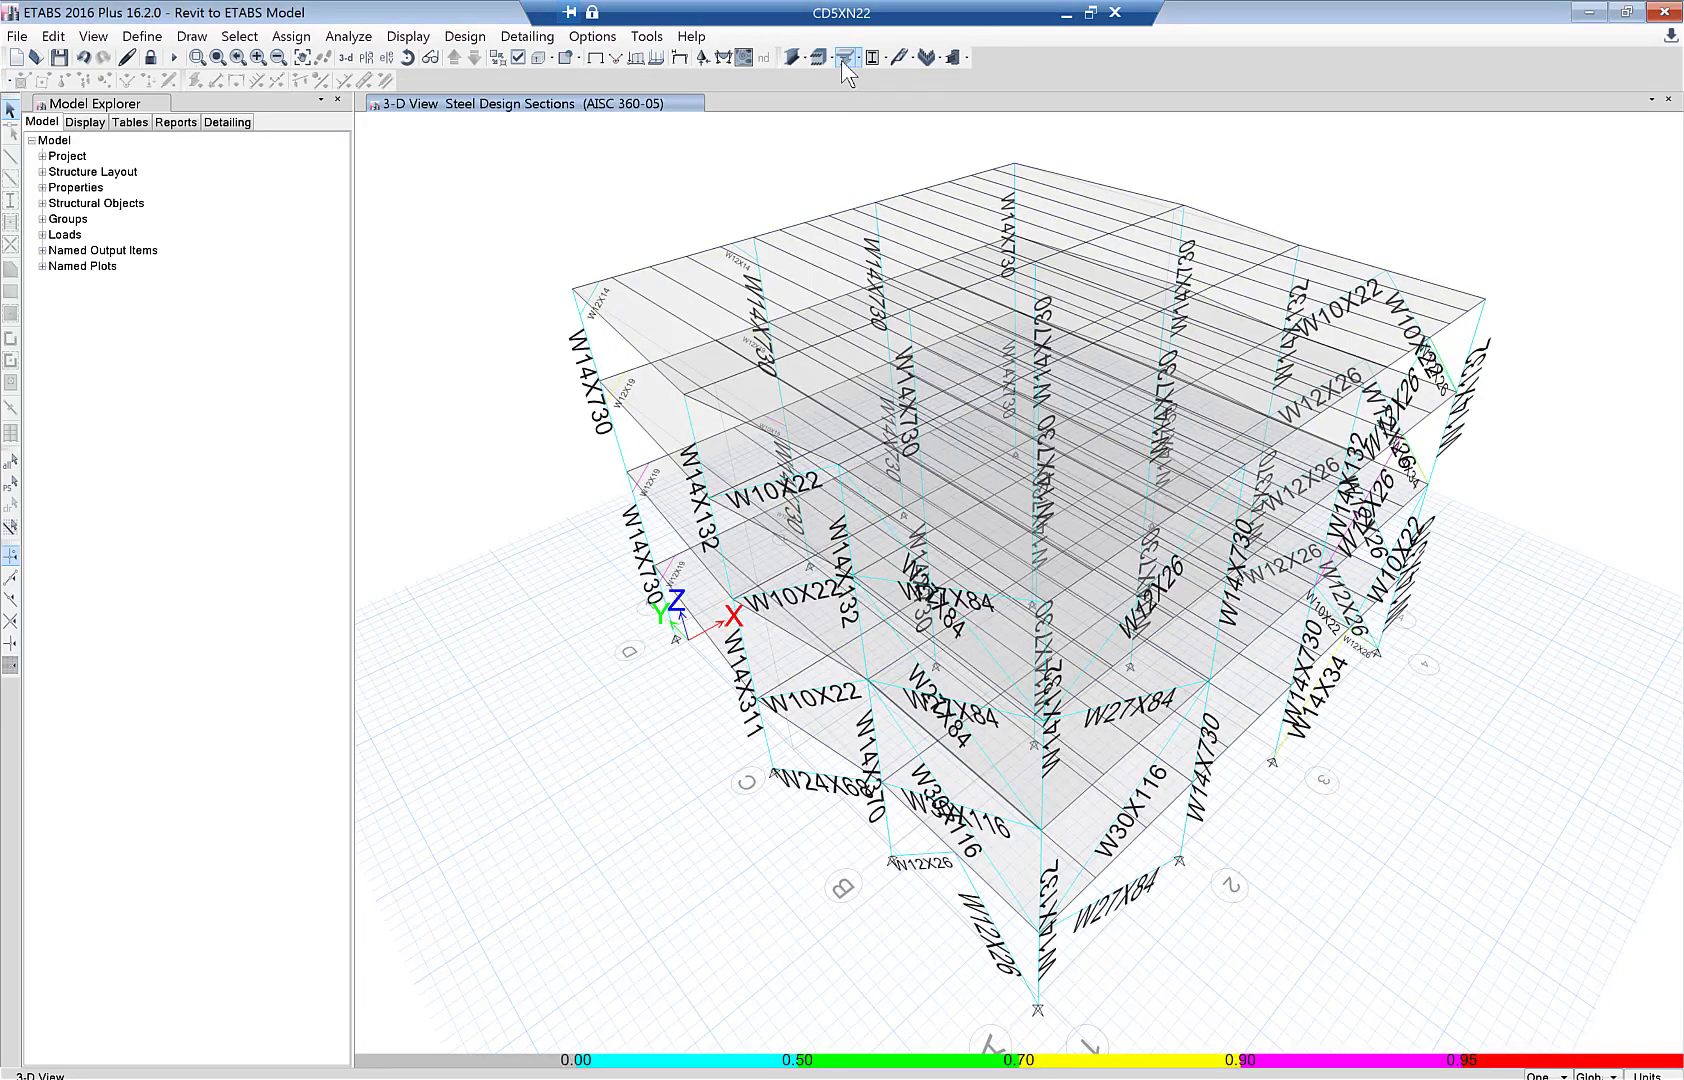
- Run composite beam design and choose Composite Beam Summary - AISC 360-05 among the tables
click(843, 58)
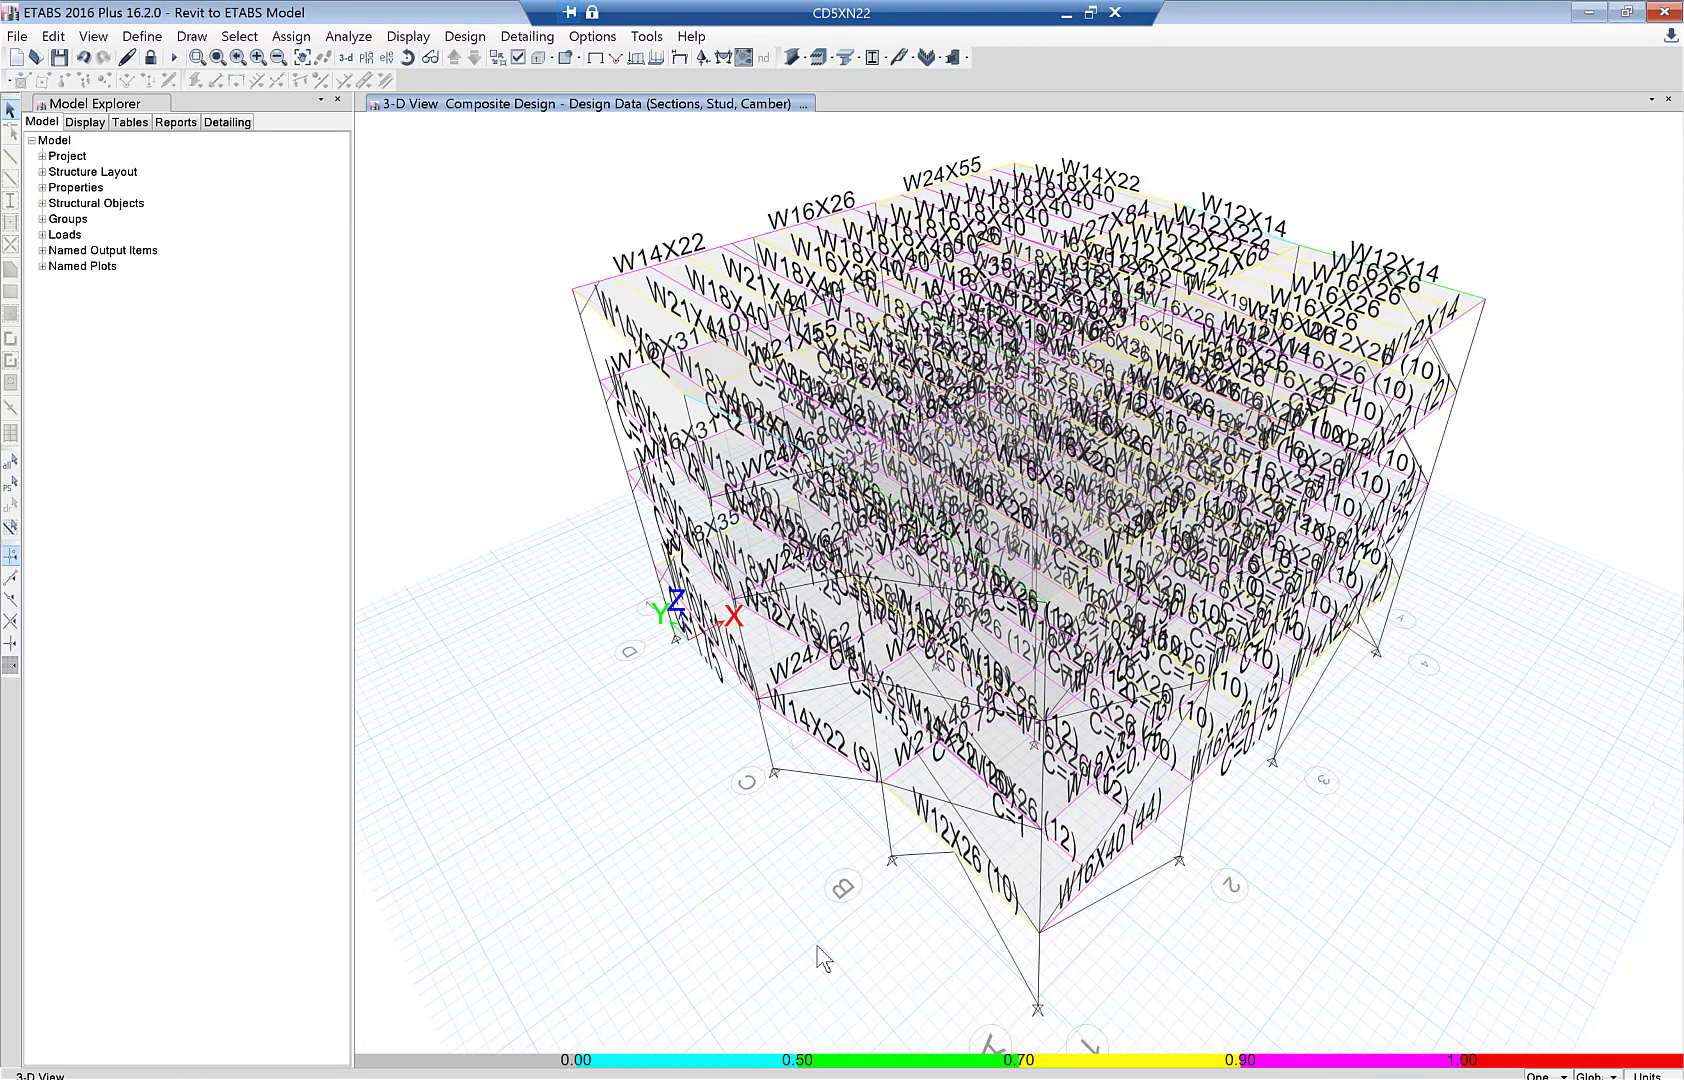
click(428, 40)
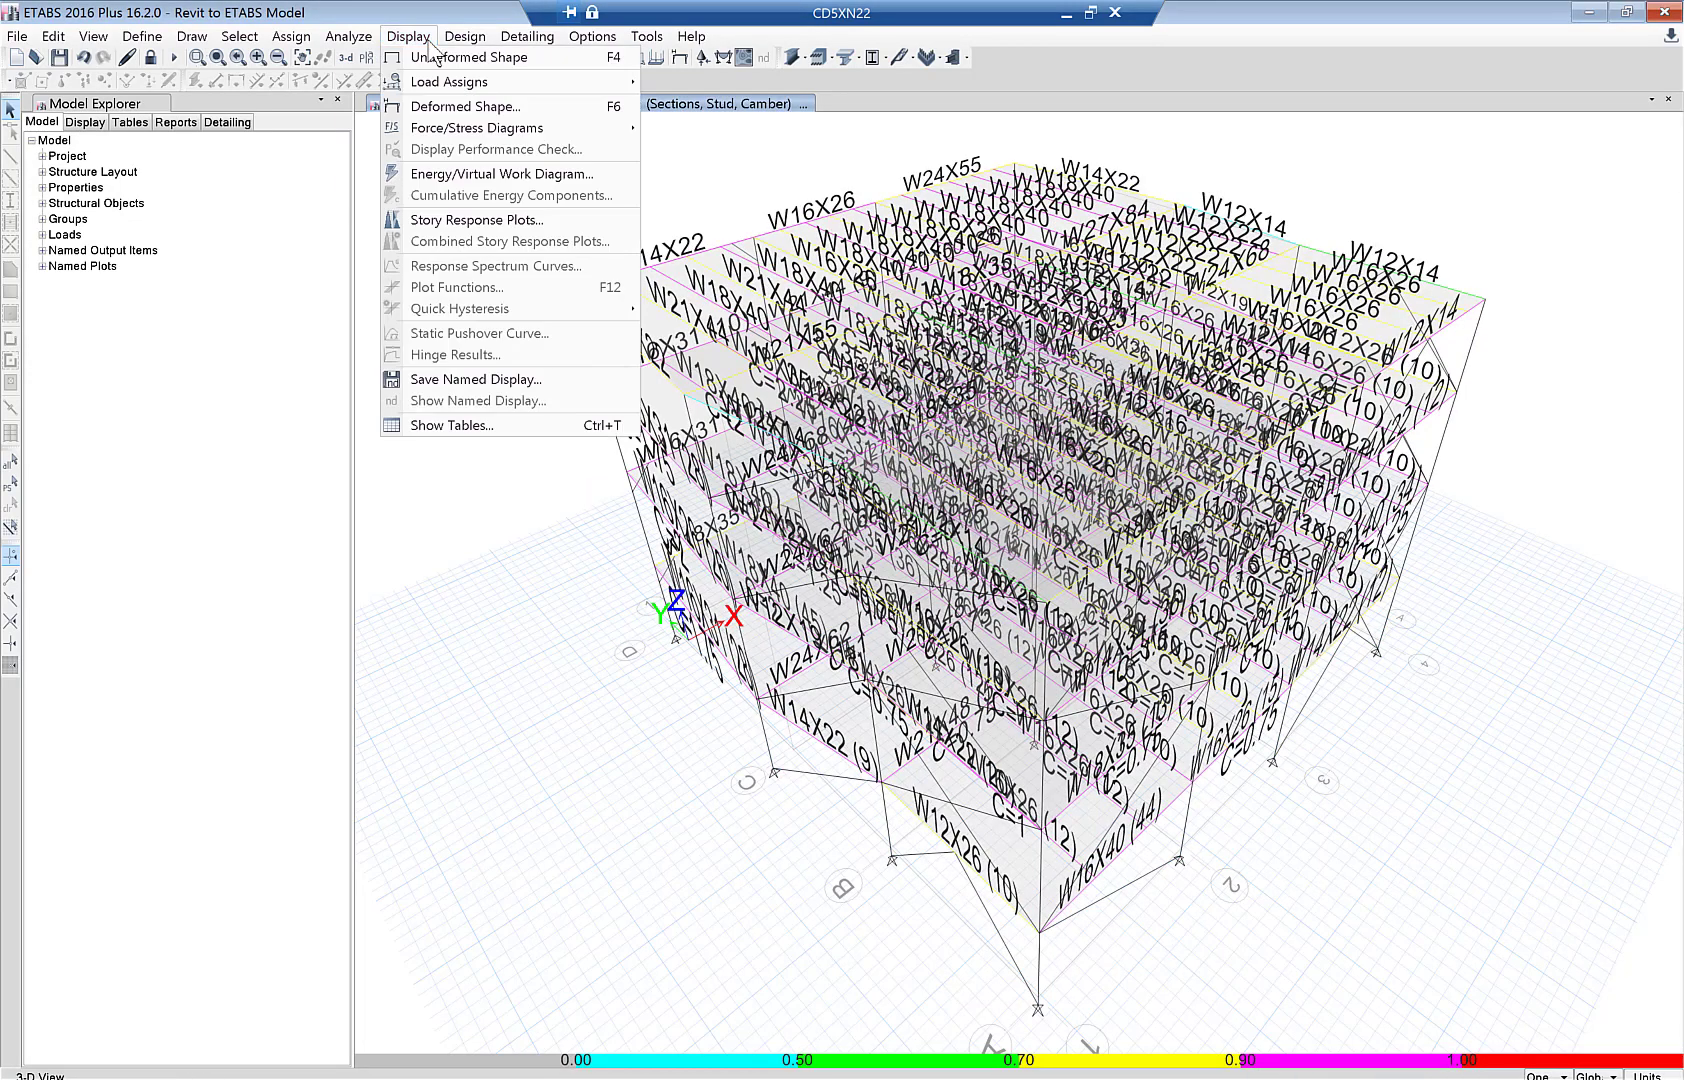
click(480, 426)
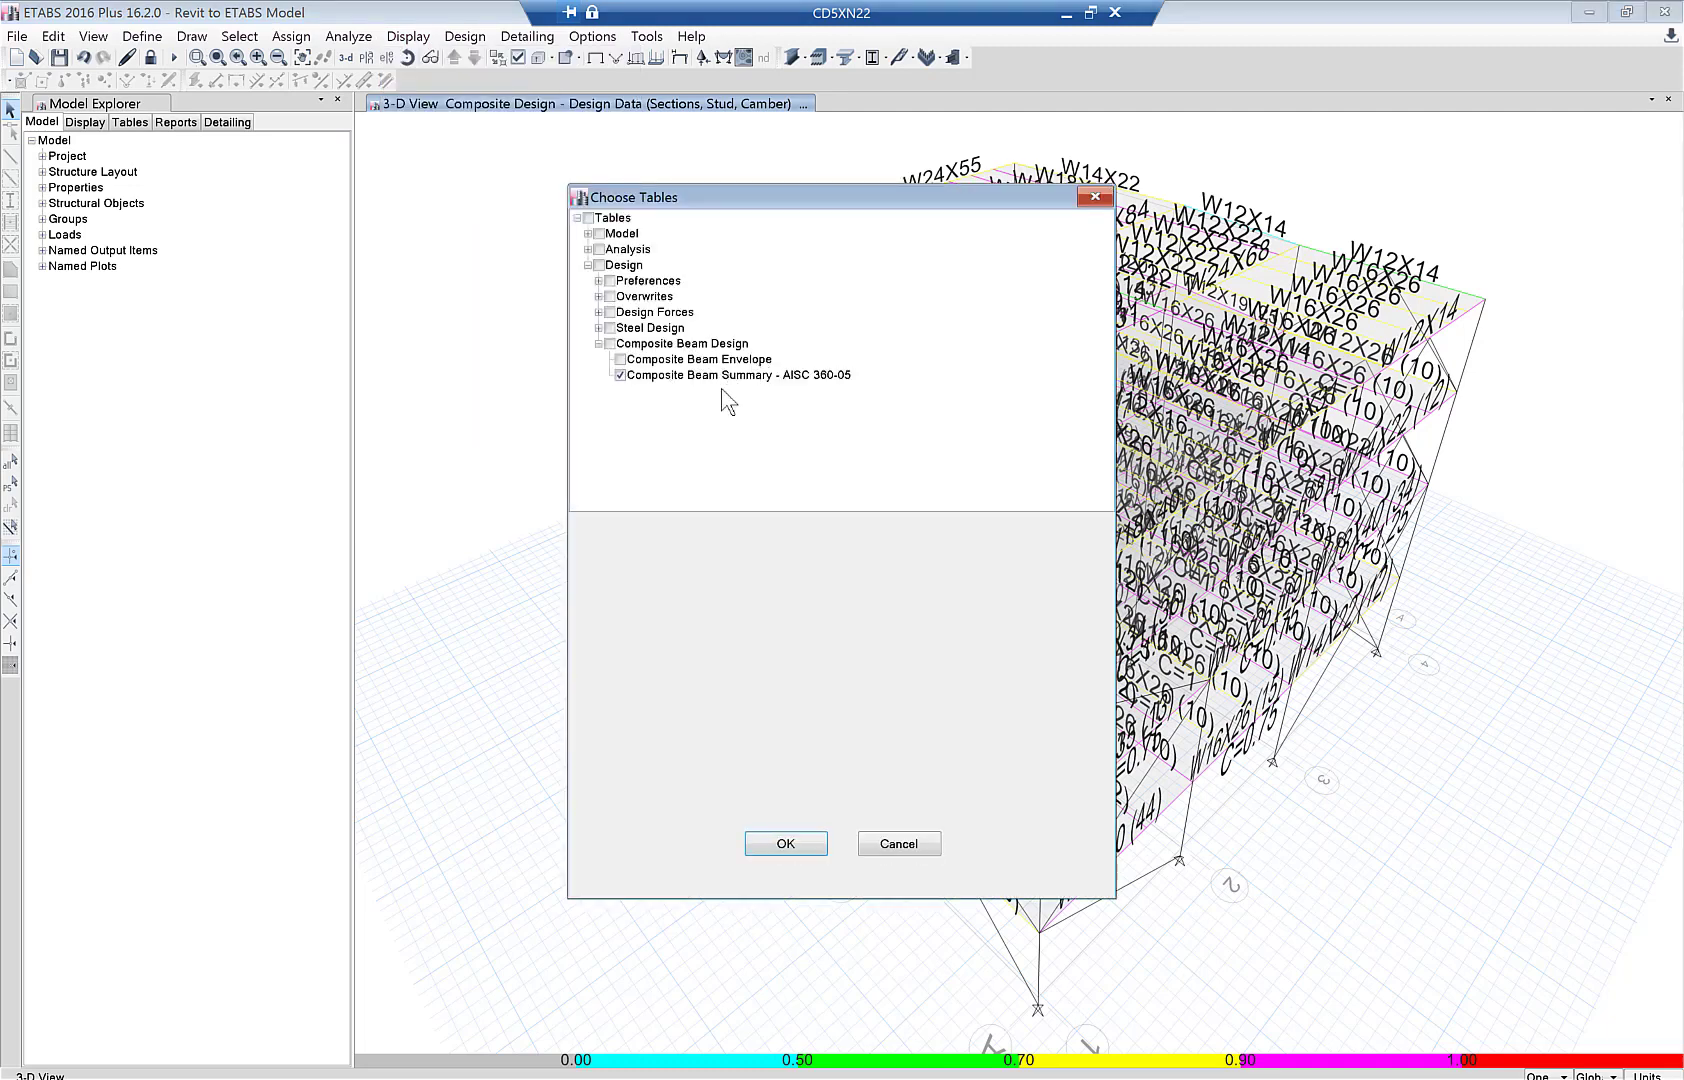
- Display the Composite Beam Summary - AISC 360-05 table and export it to Excel
click(786, 850)
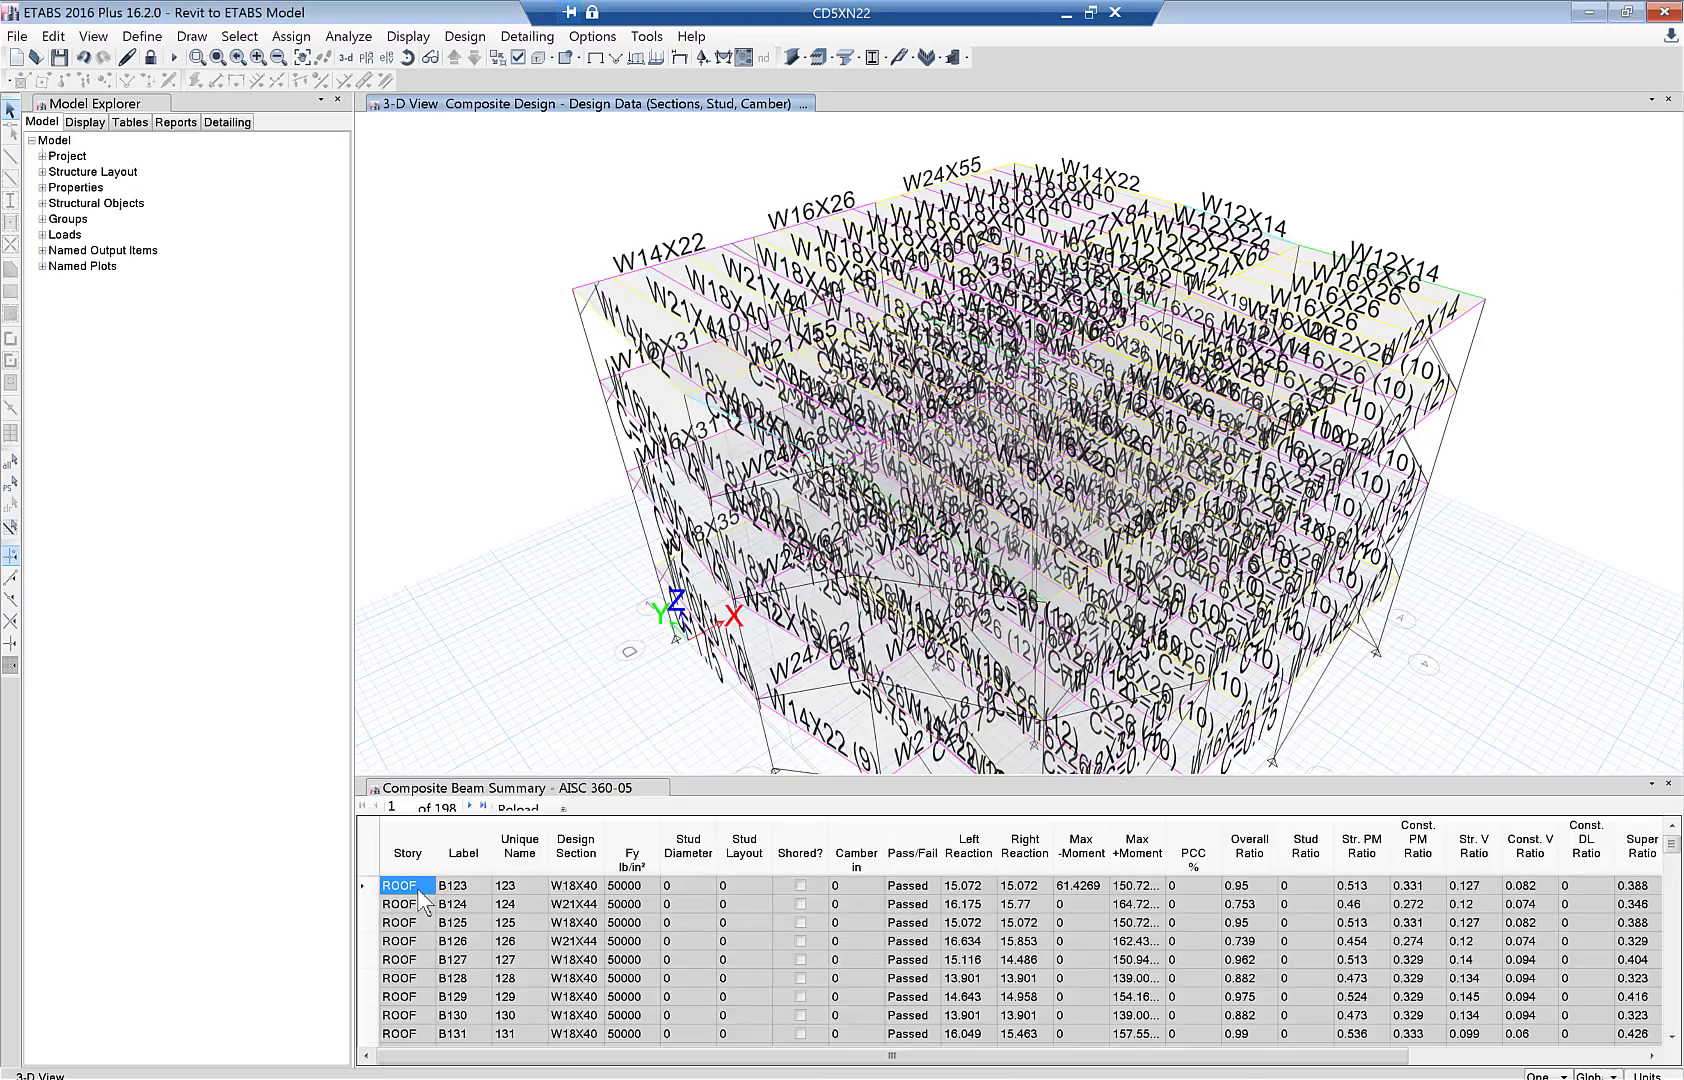
right_click(420, 889)
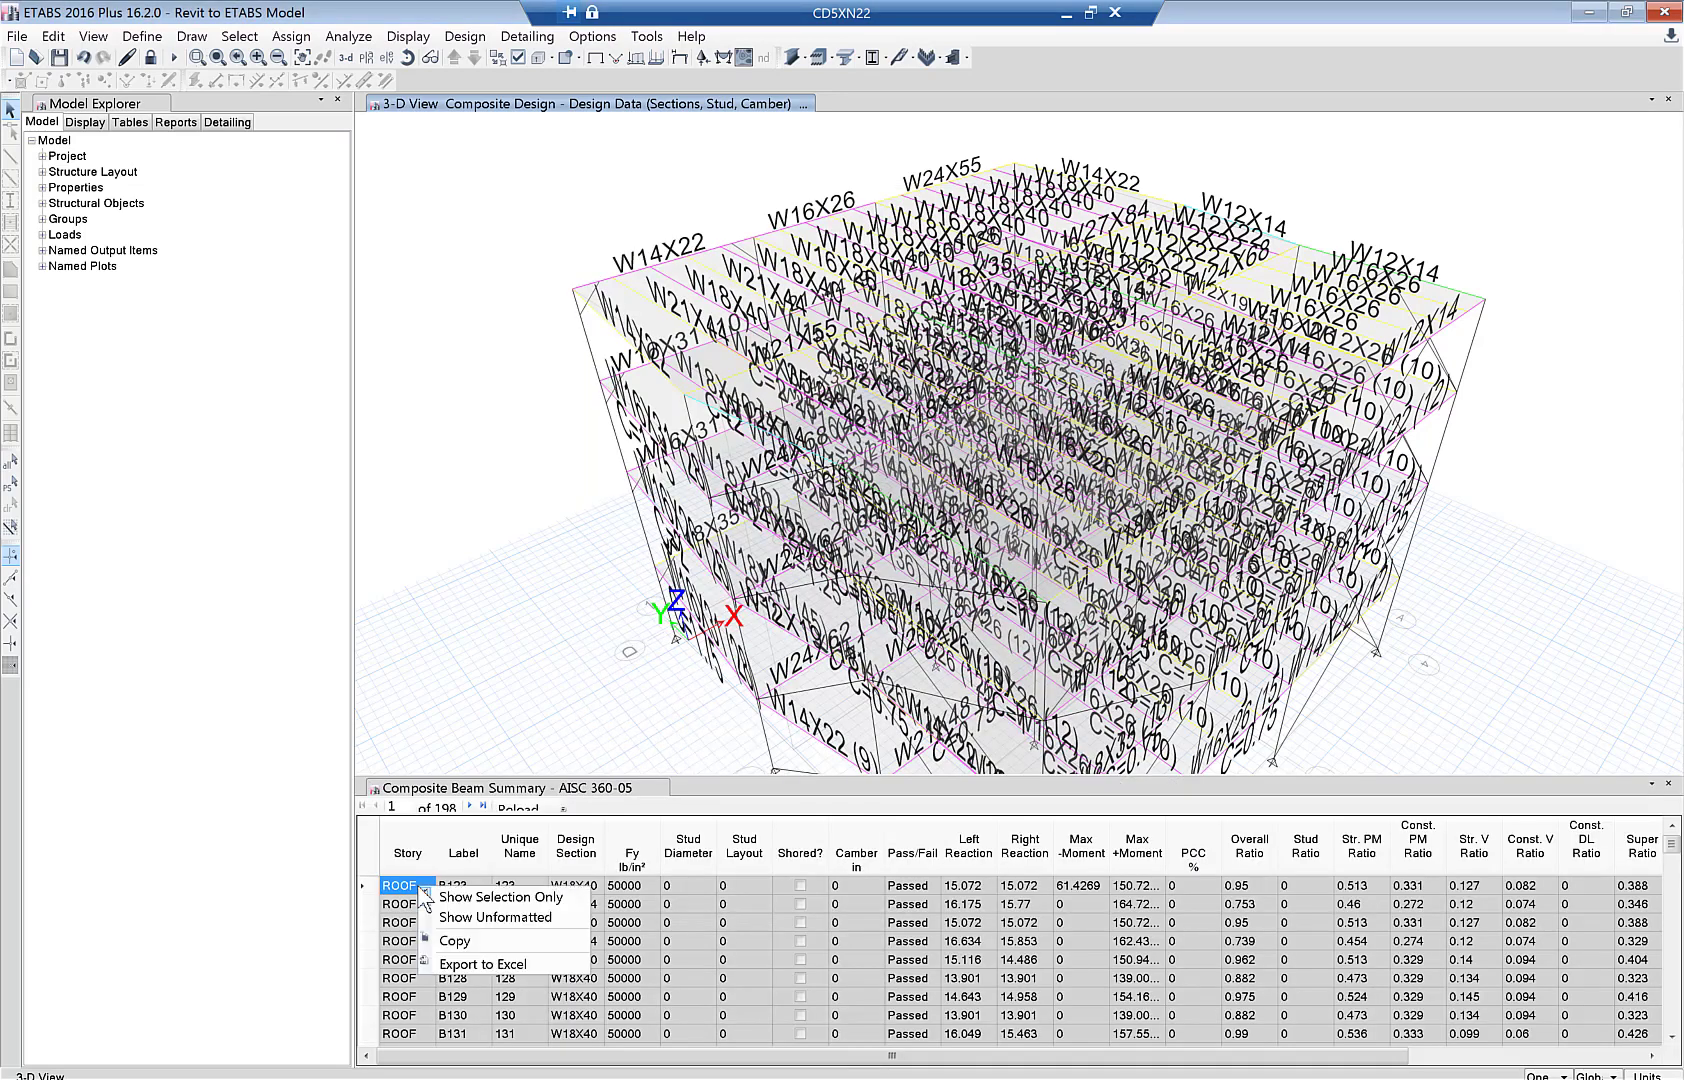
click(463, 966)
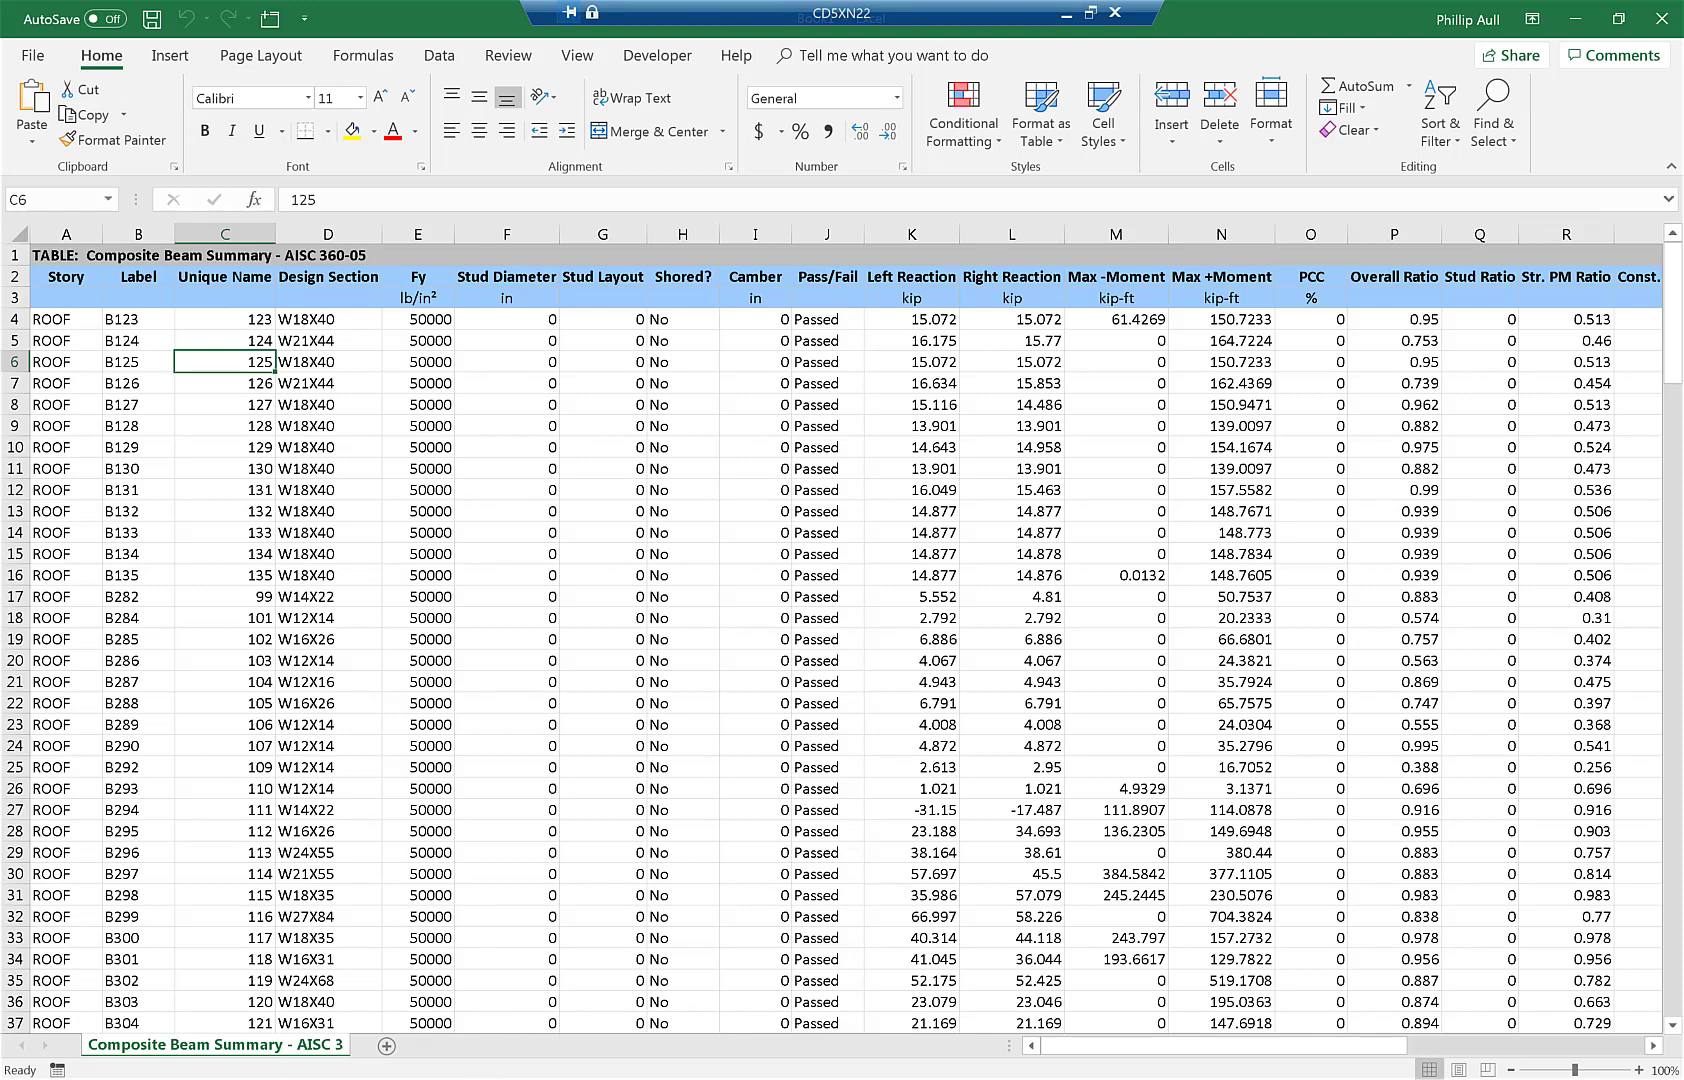
- Sort the exported beam data A1:F198 by Column A, smallest to largest
click(405, 1035)
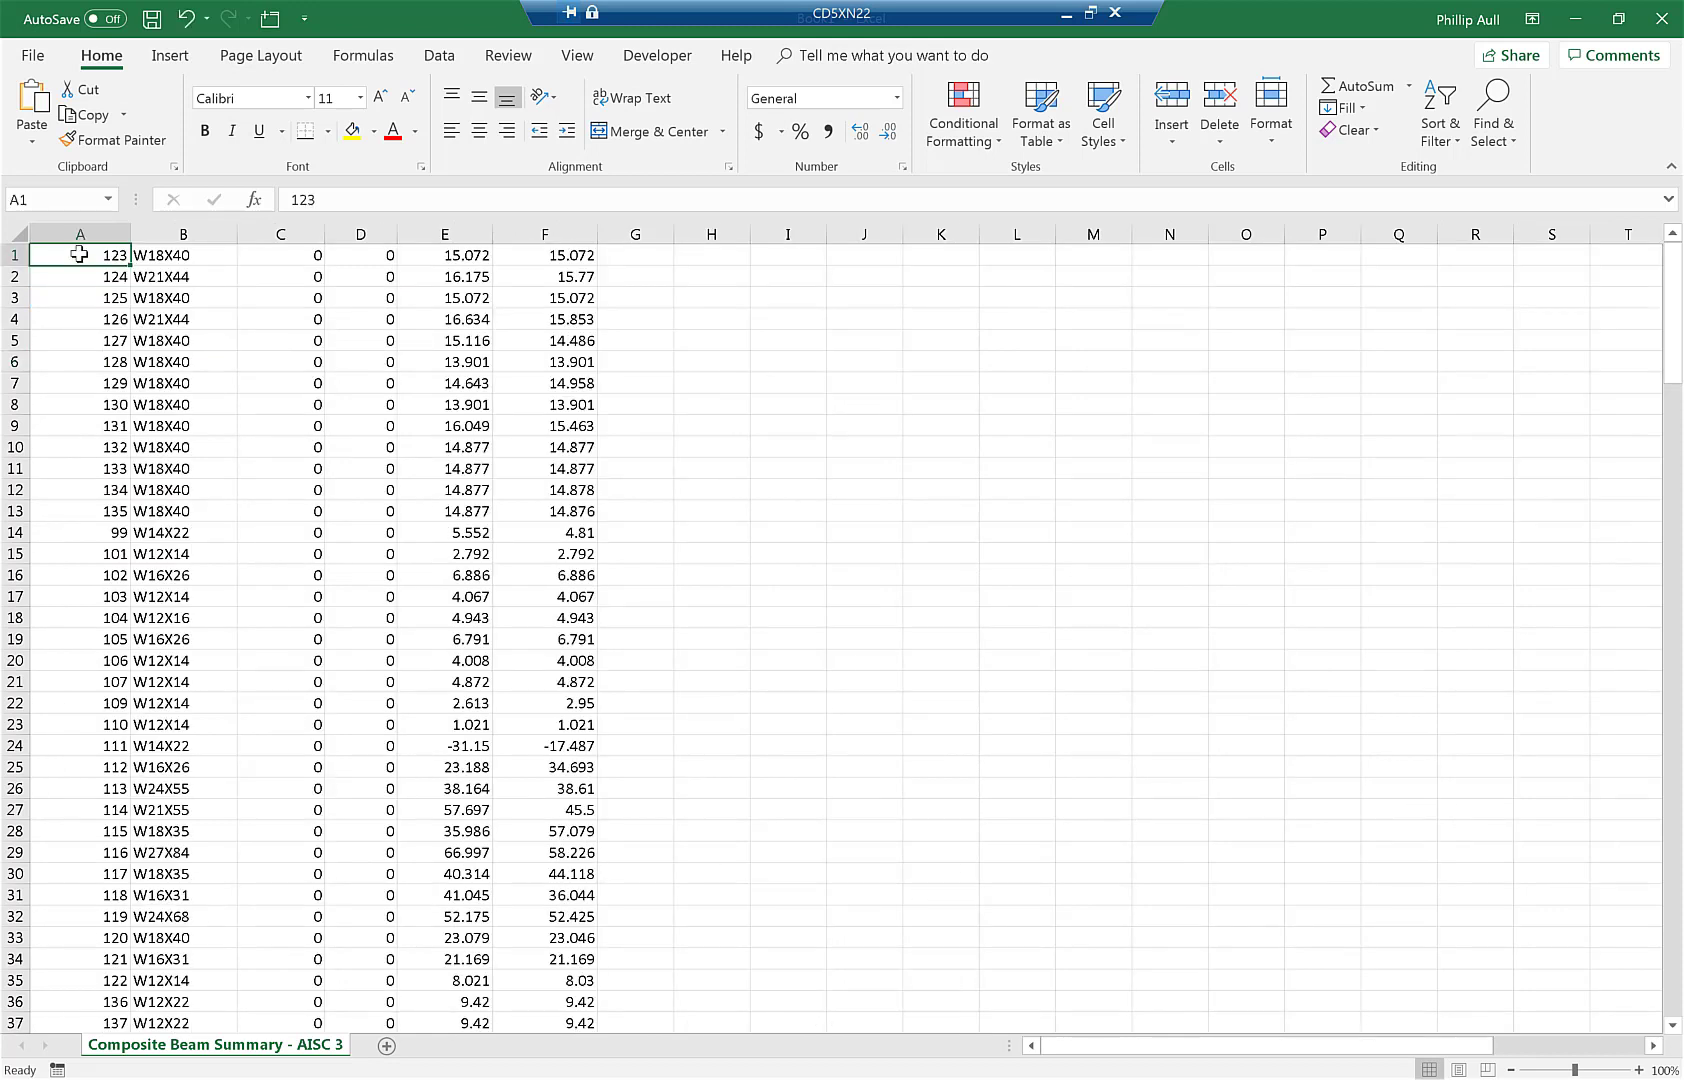
key(ctrl+shift+End)
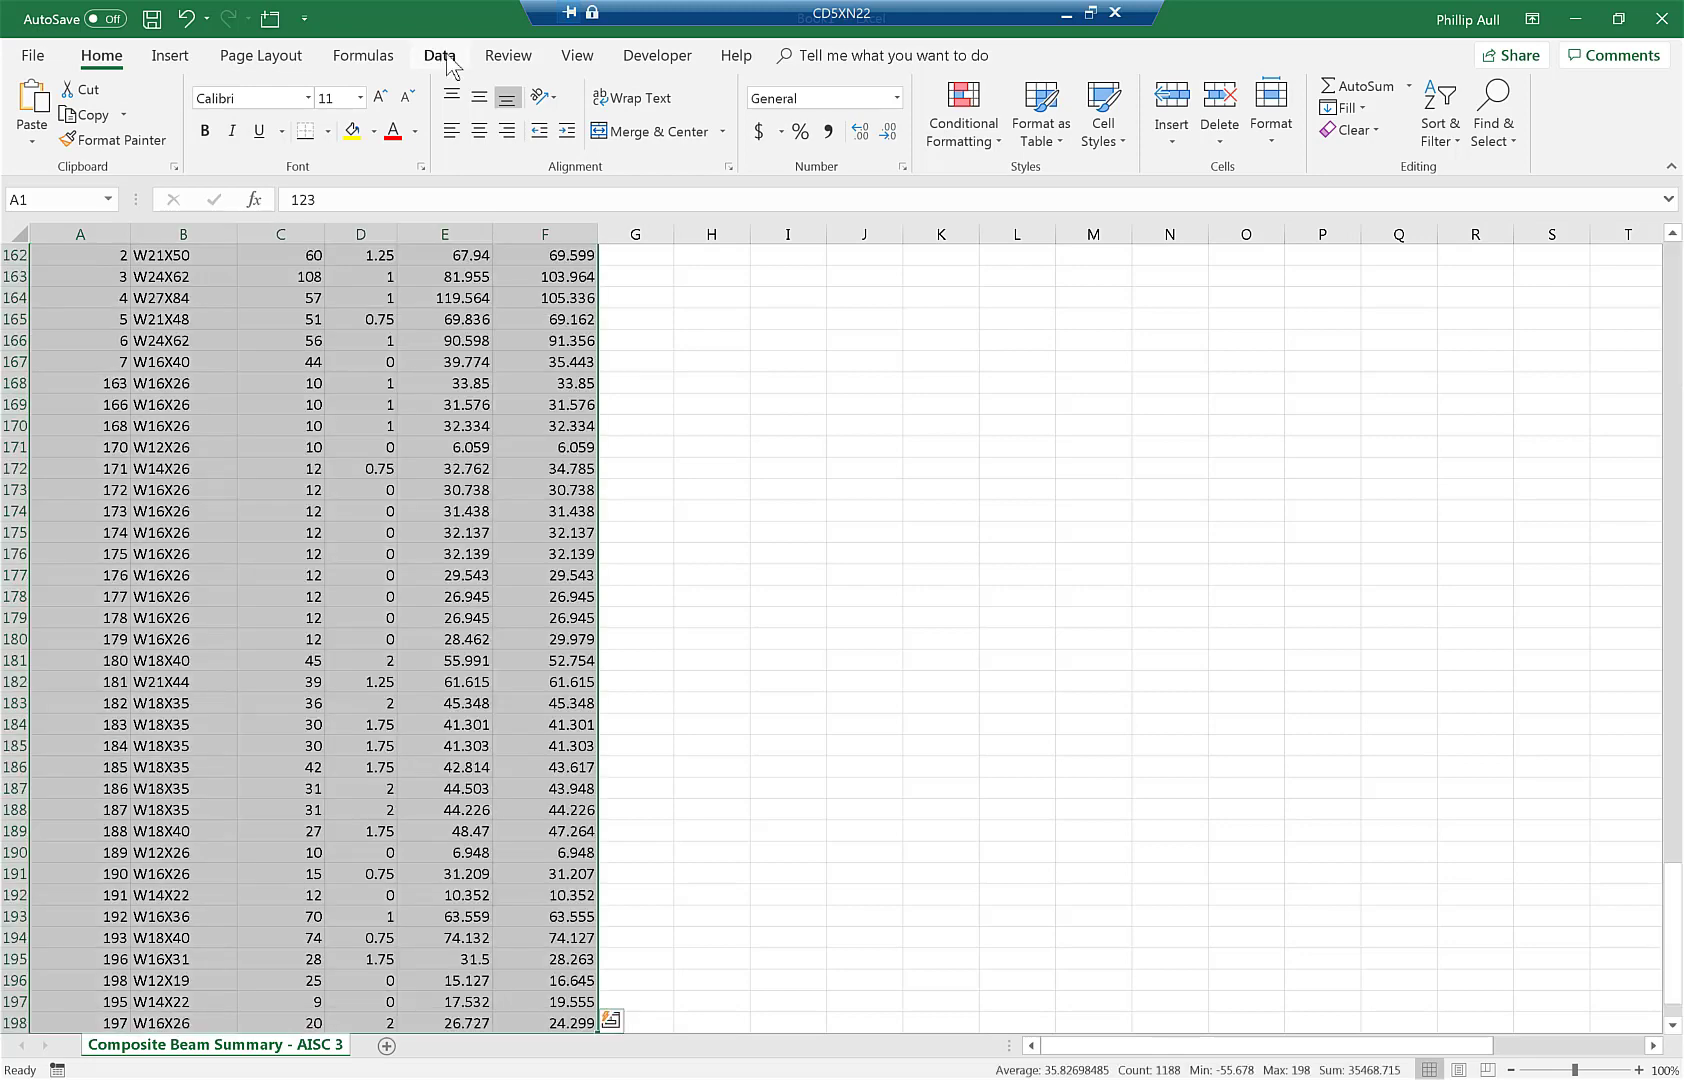
click(446, 60)
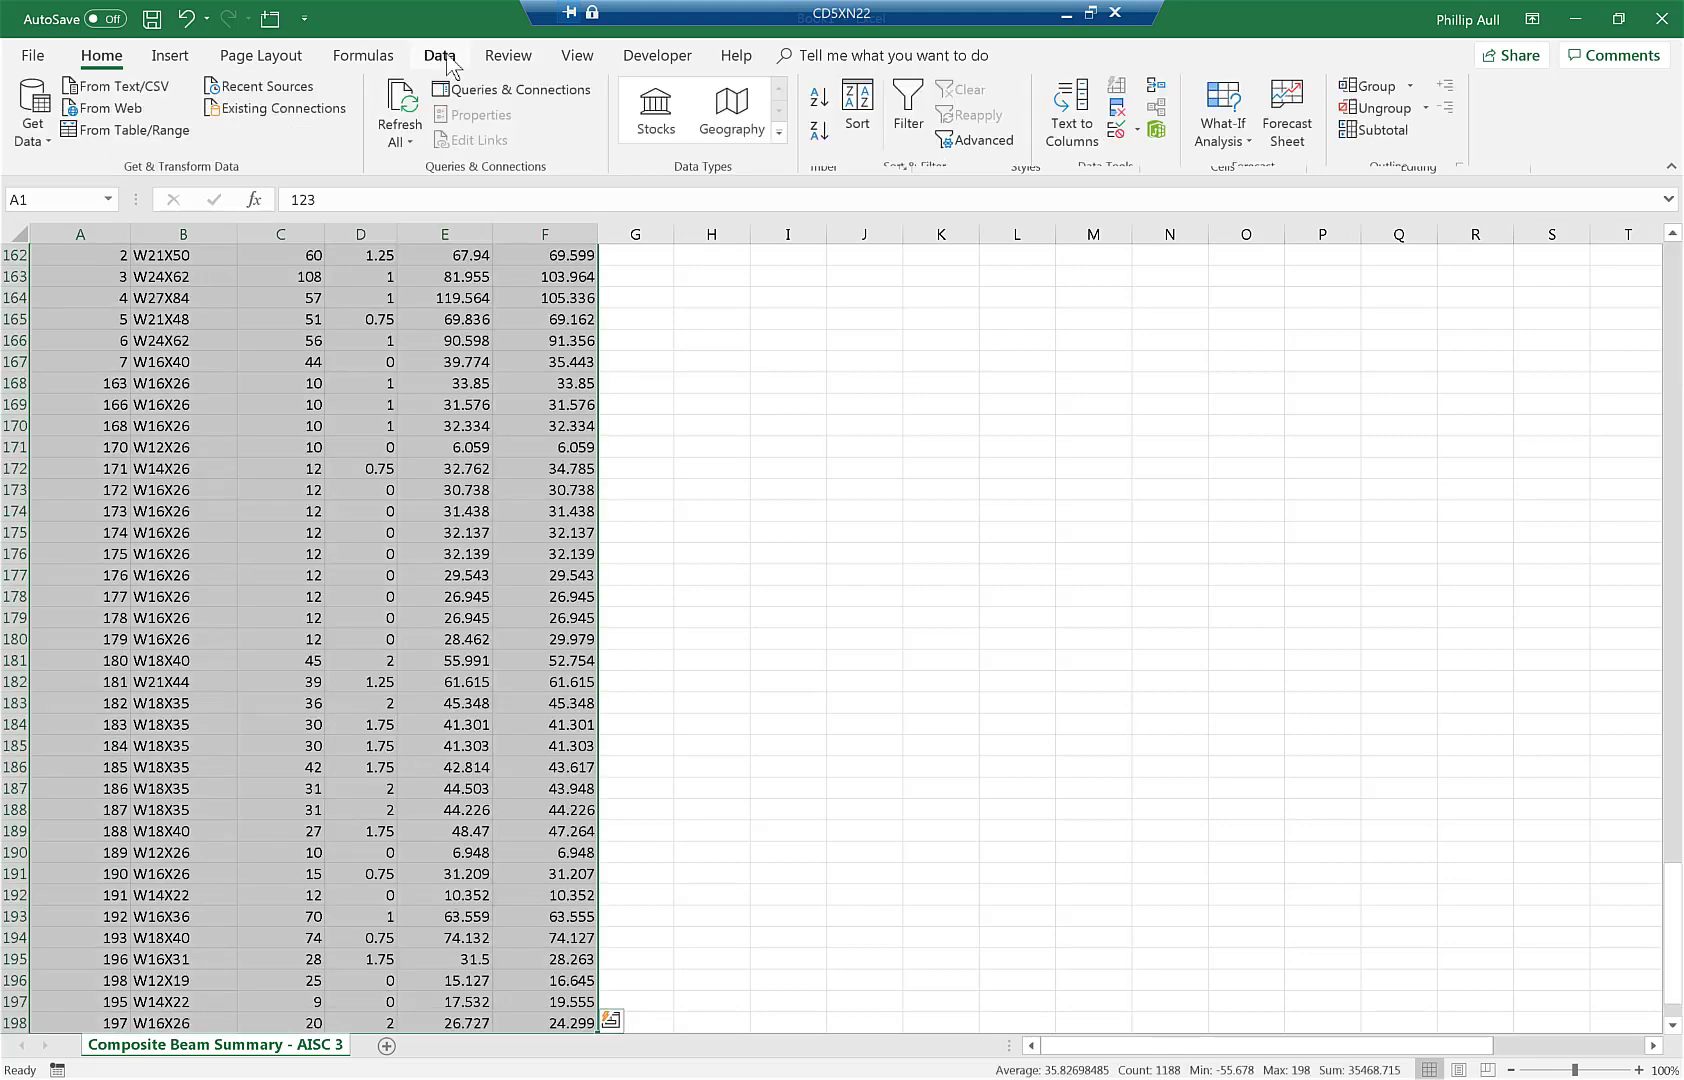
click(862, 110)
click(500, 210)
click(455, 232)
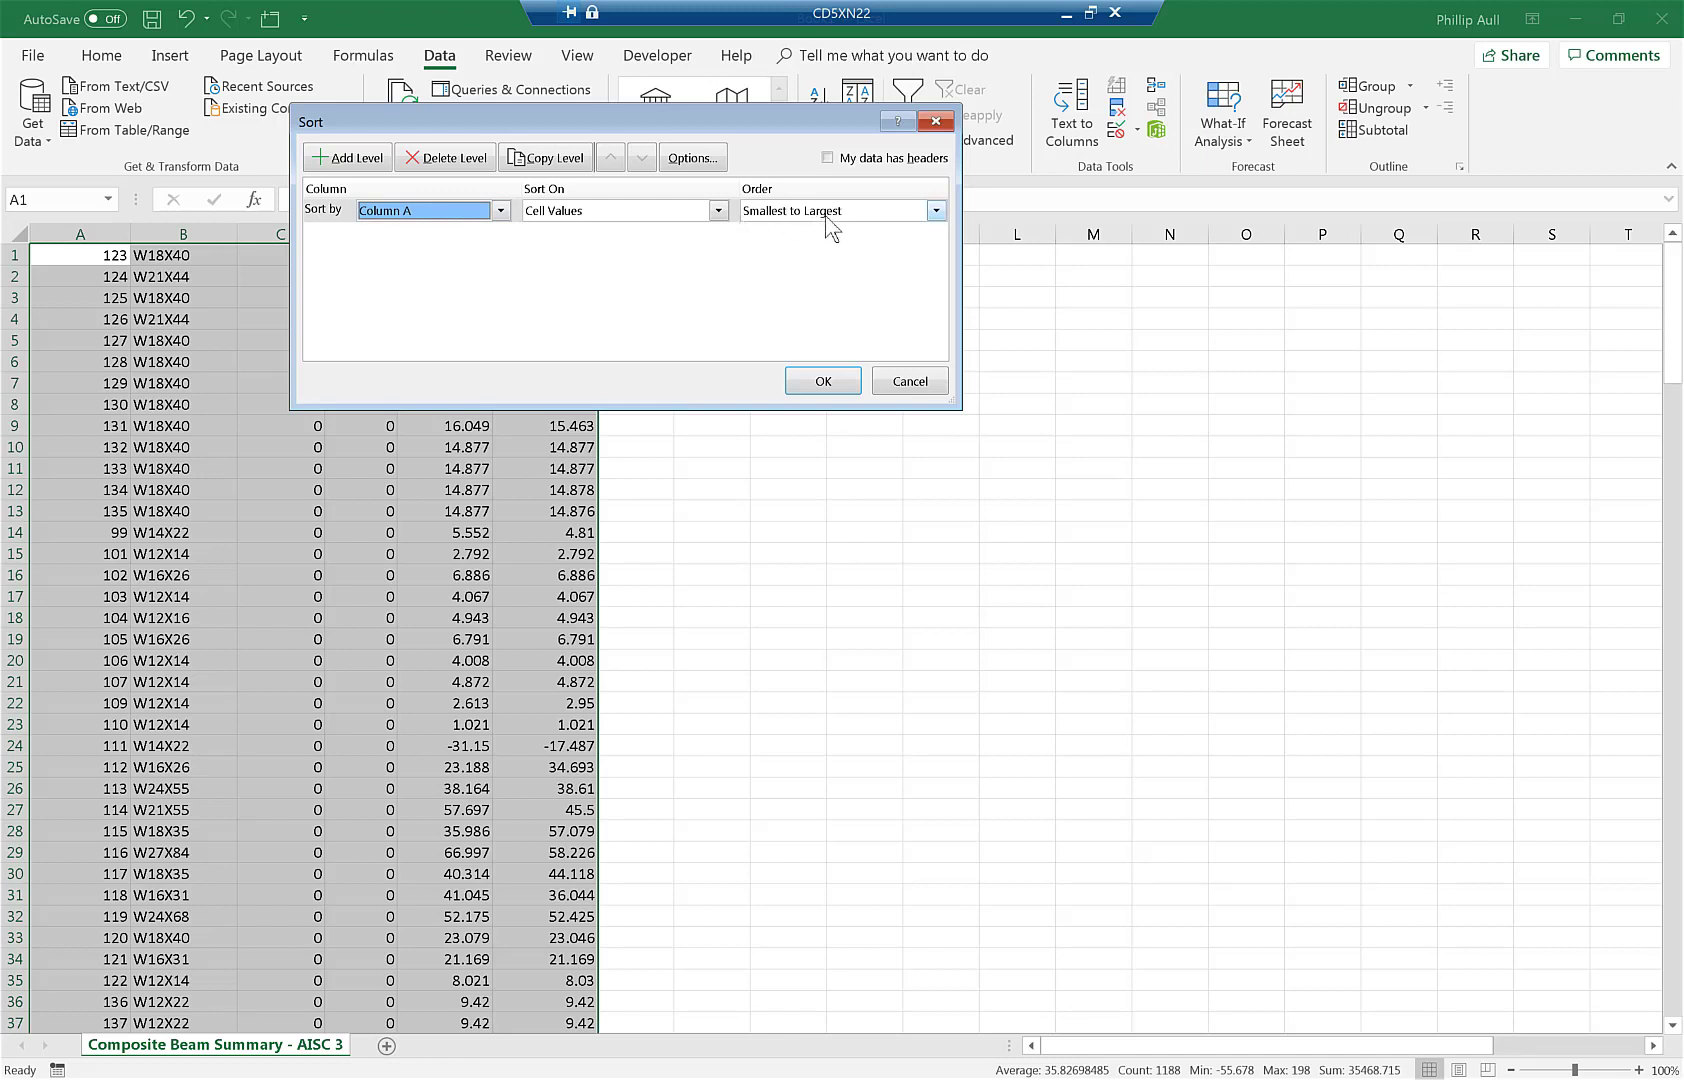
click(822, 383)
click(711, 383)
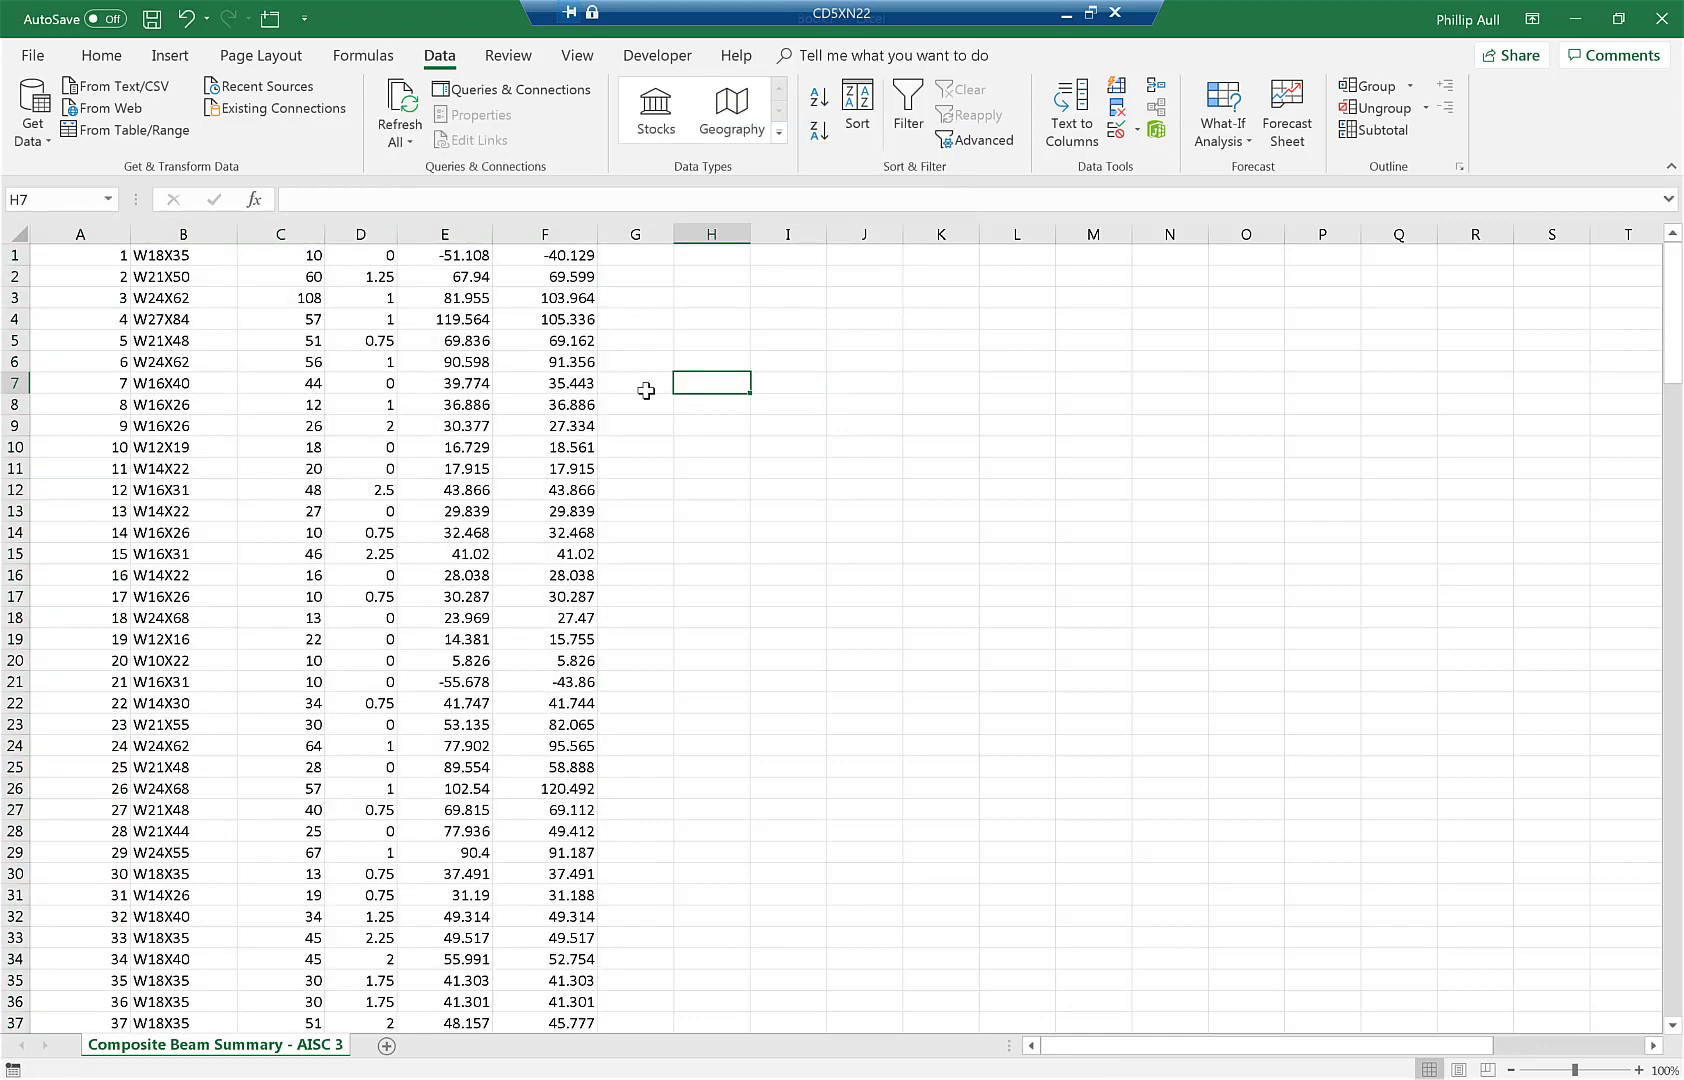
key(ctrl+f)
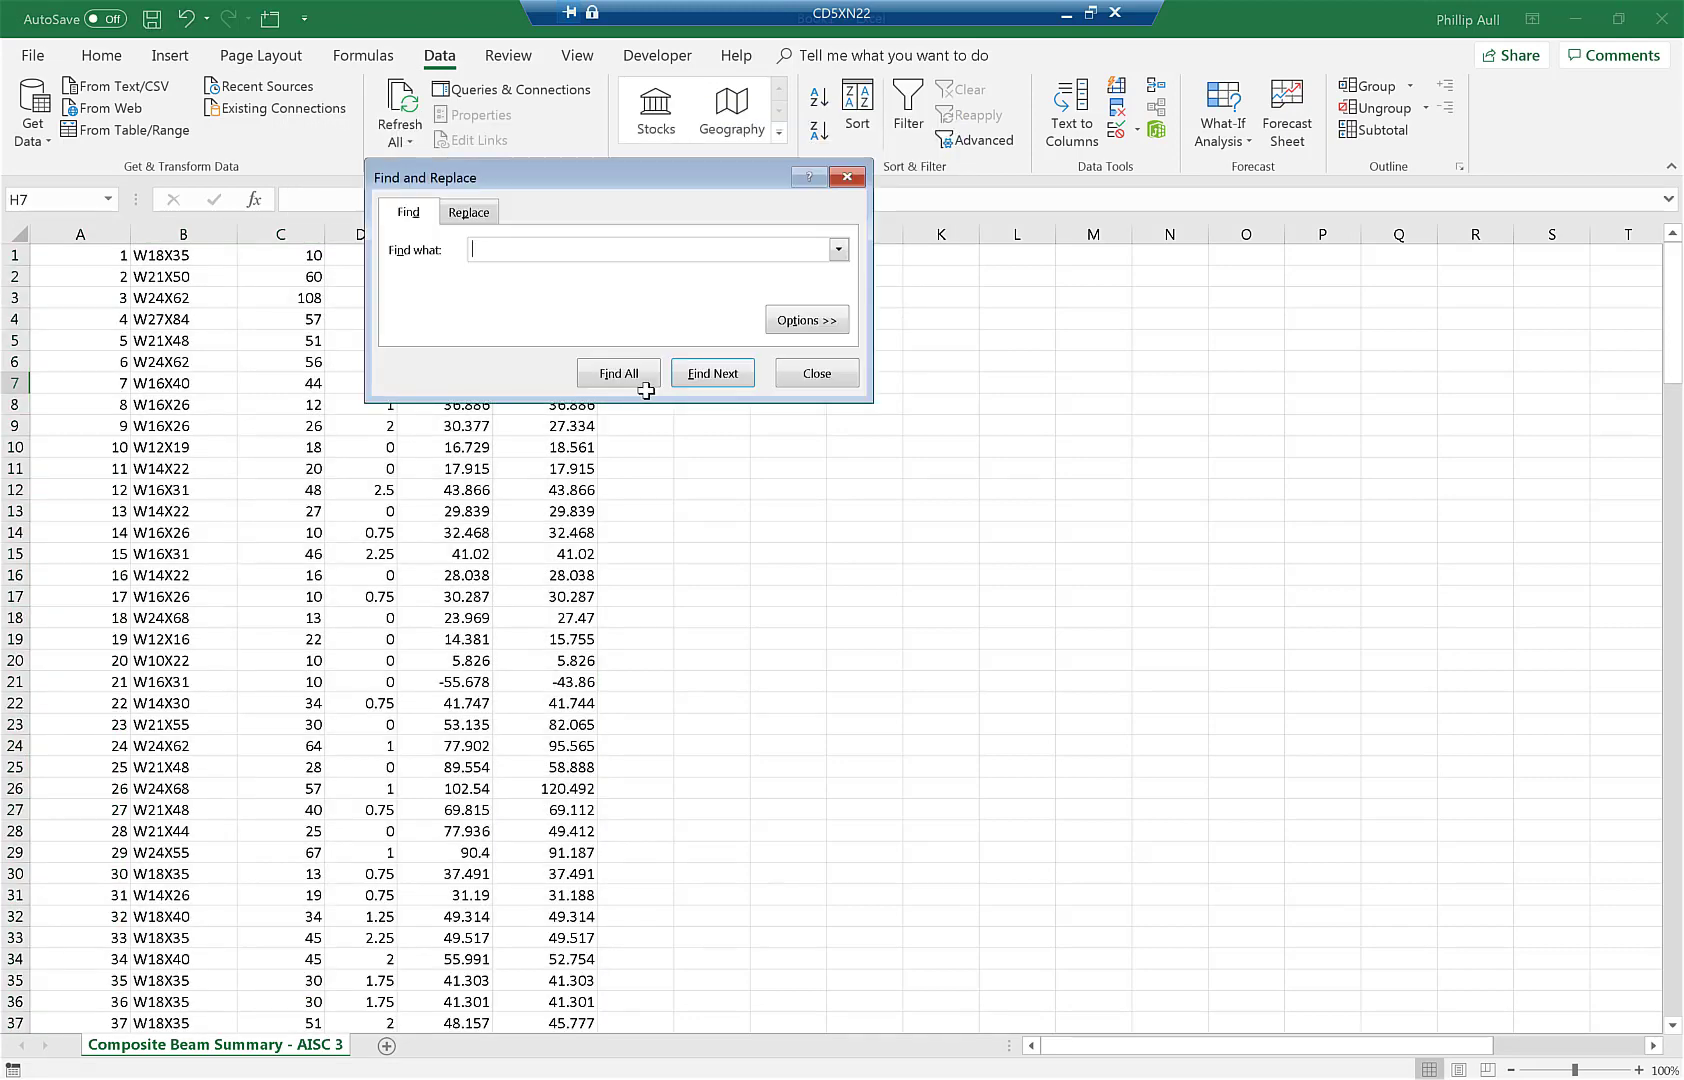
- Replace every uppercase X with lowercase x in the beam sizes, making 198 replacements
click(470, 216)
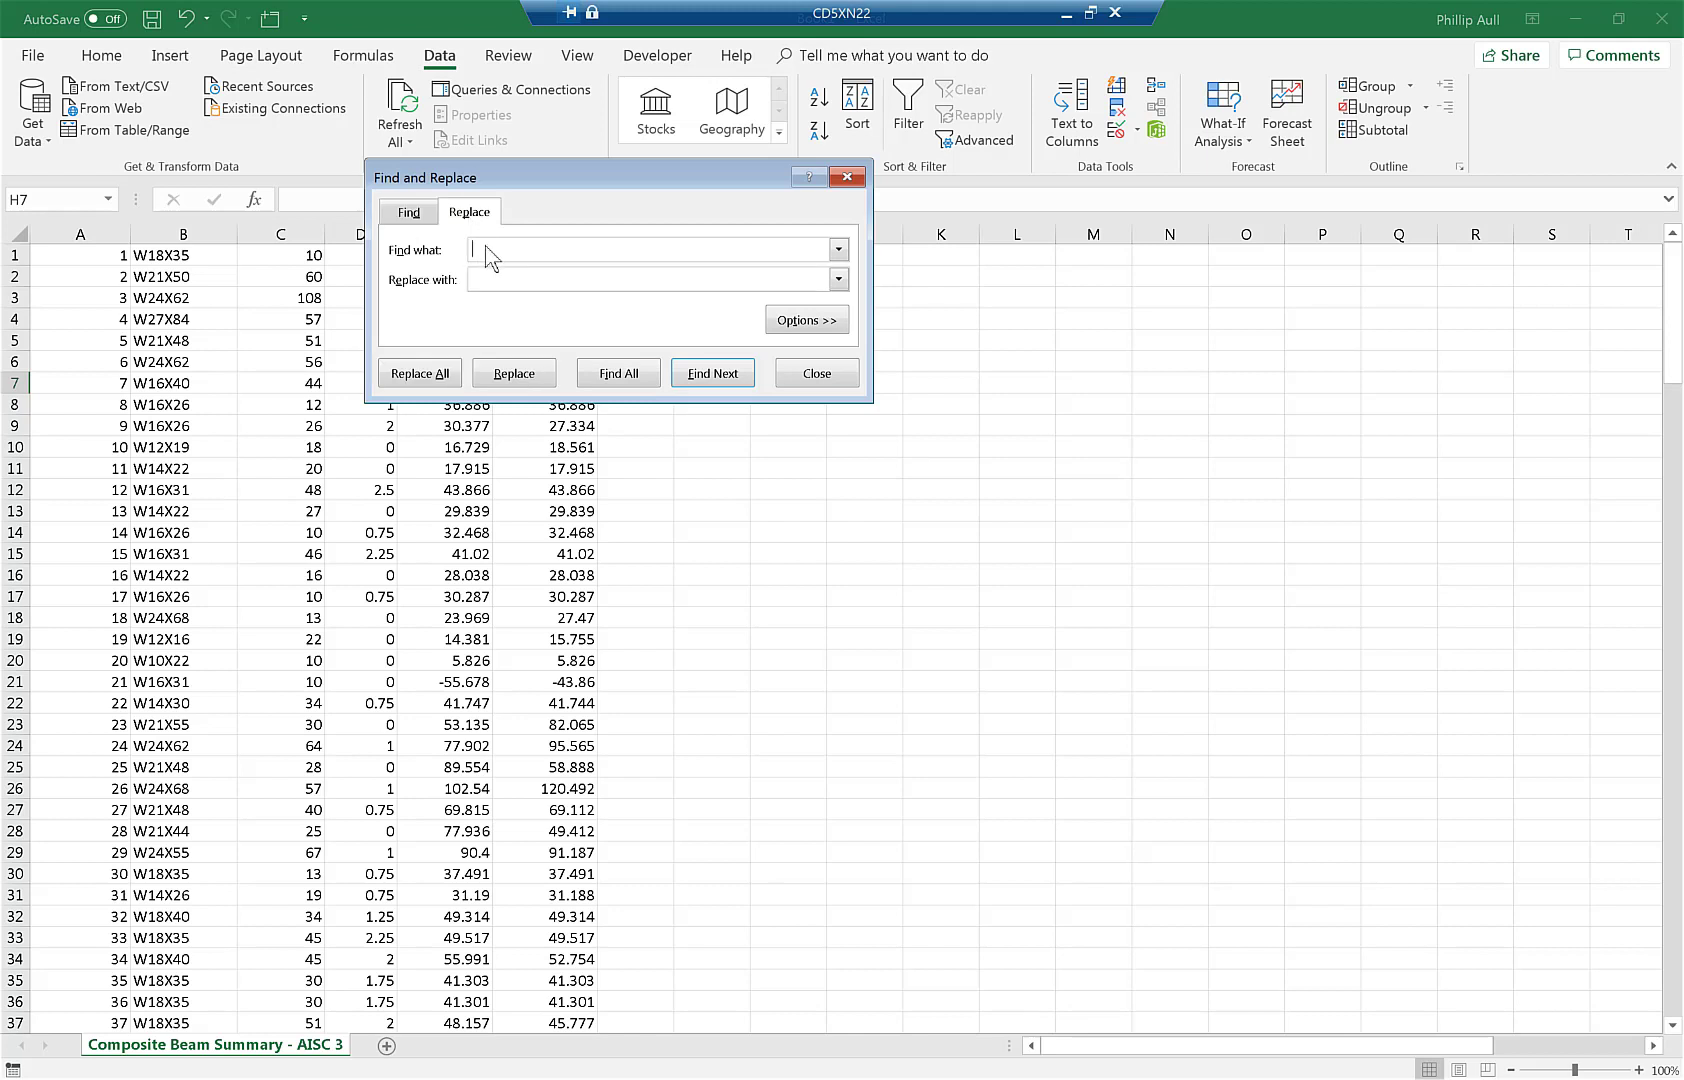
text(X)
click(505, 282)
click(424, 378)
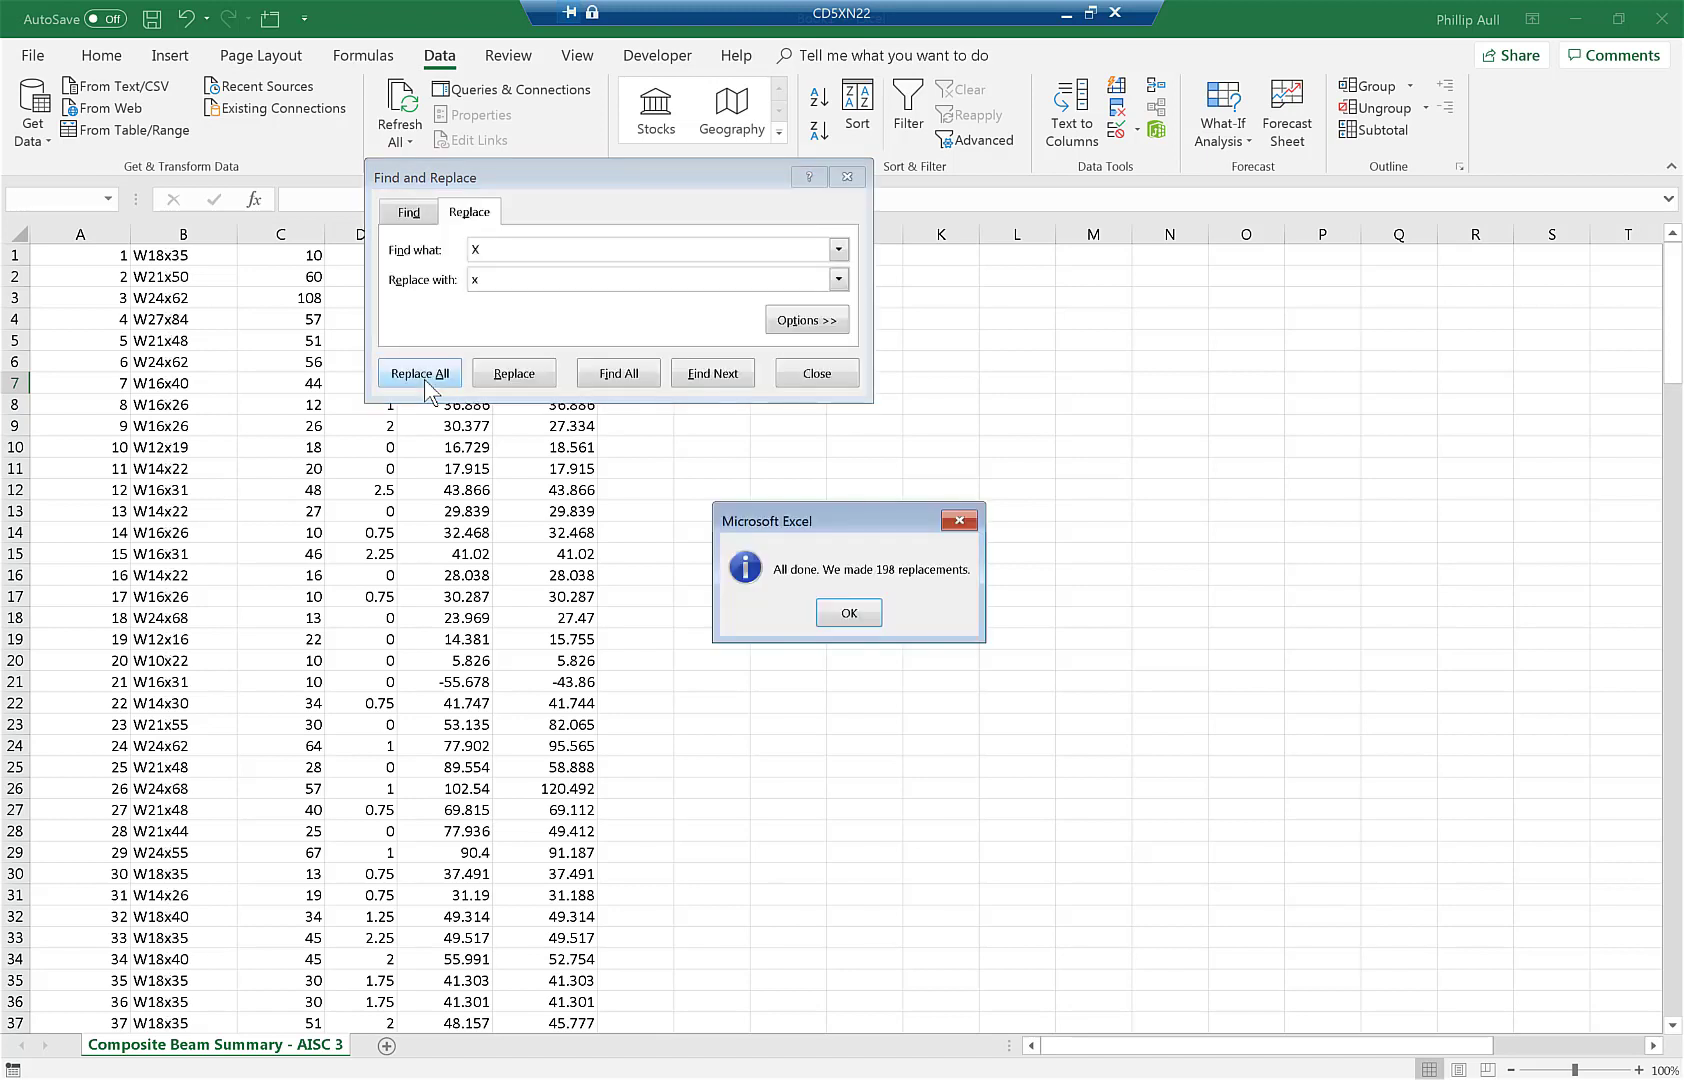
click(848, 614)
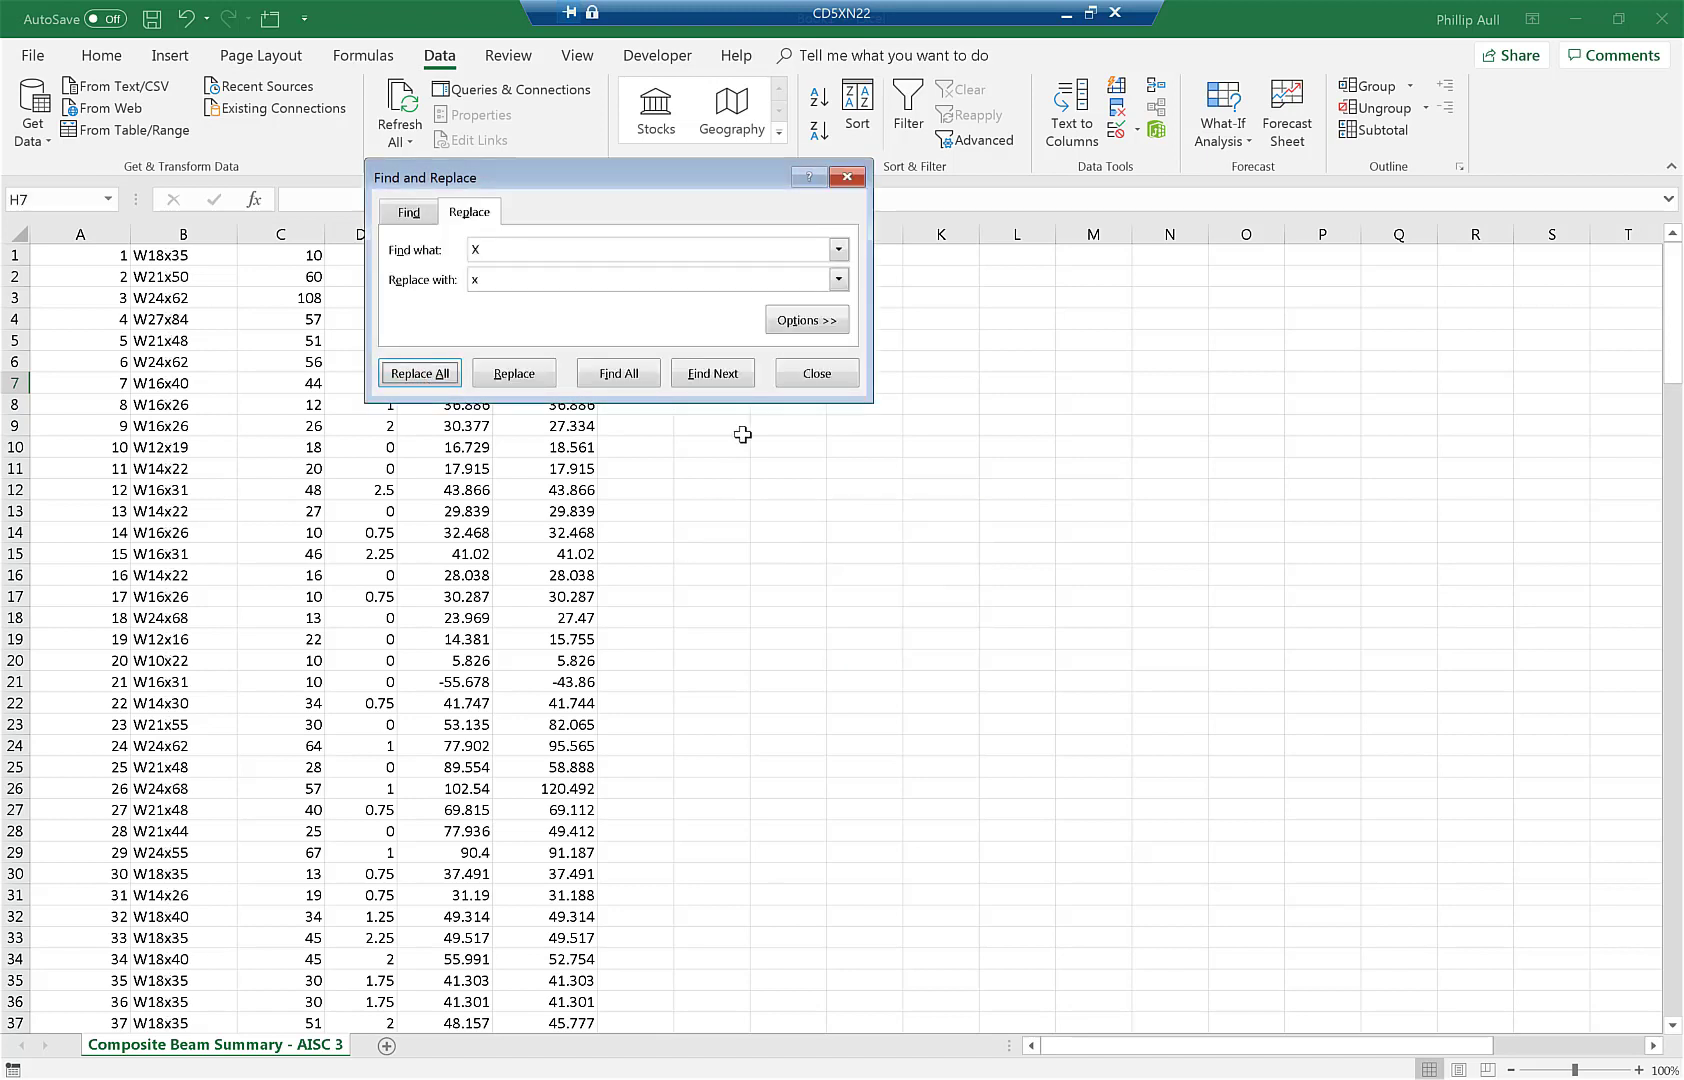
click(808, 377)
click(106, 260)
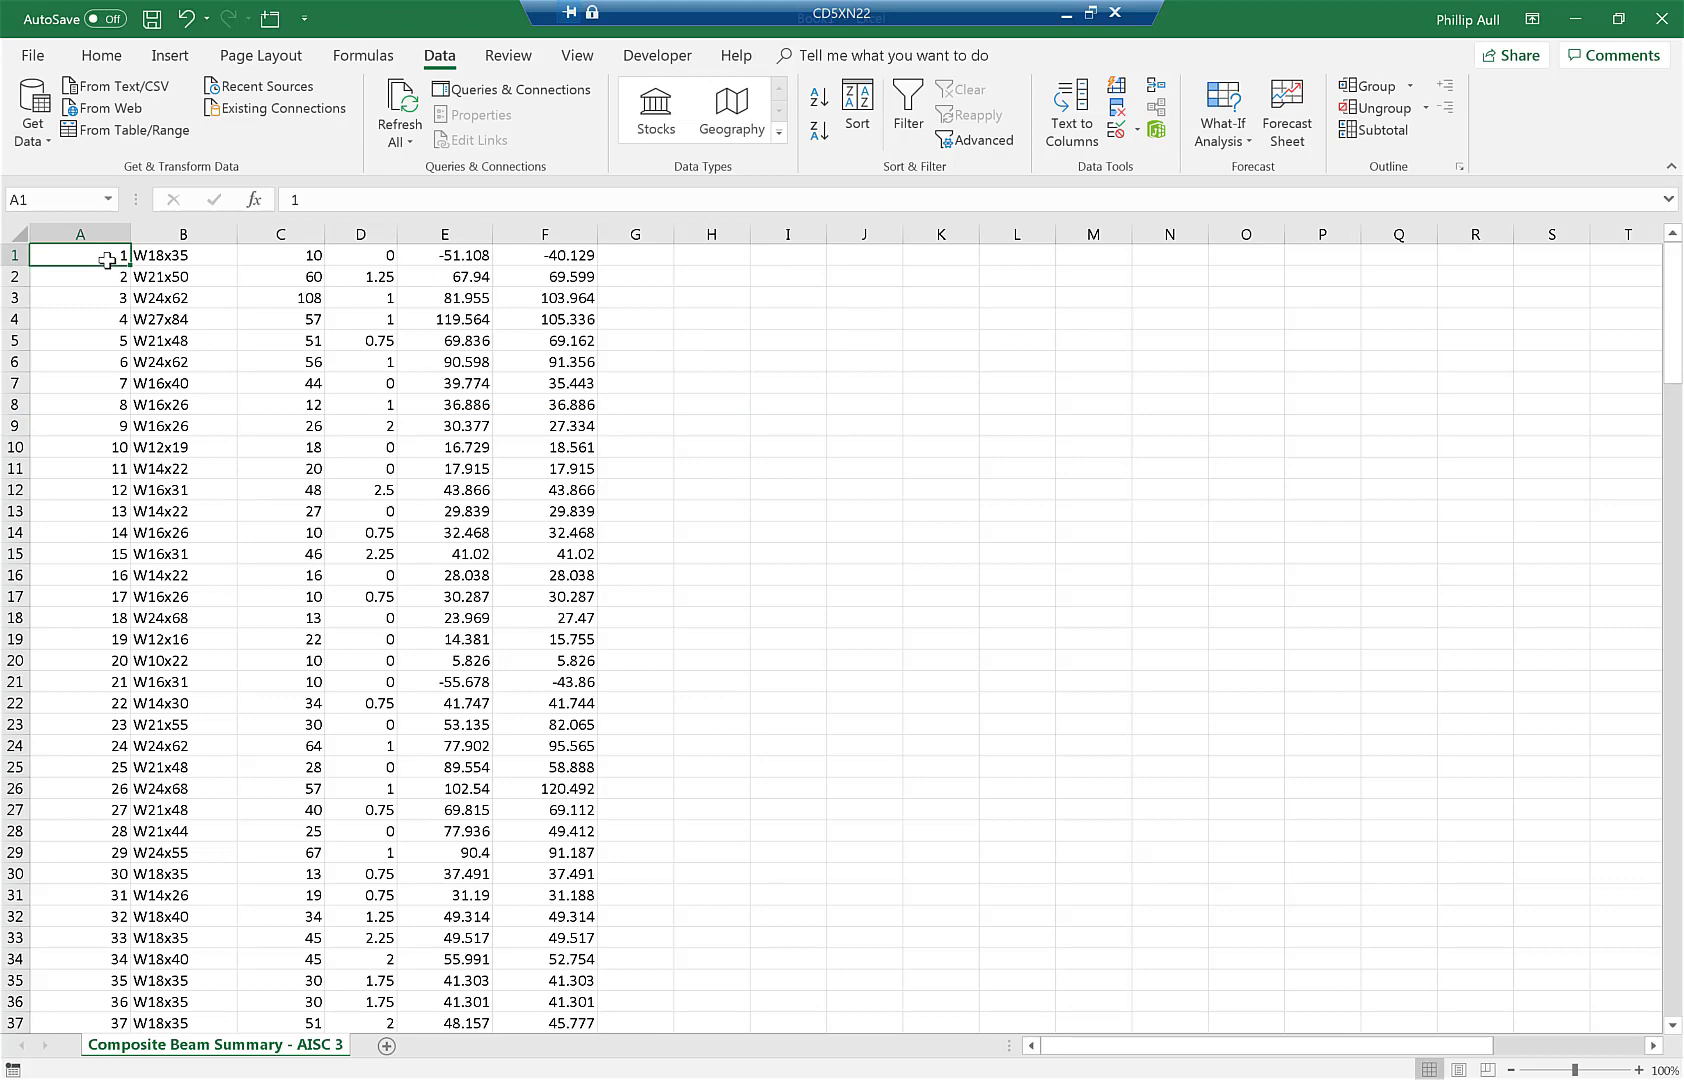
- Copy the sorted beam data A1:F198 into the Beams sheet at A2, matching destination formatting
key(ctrl+shift+End)
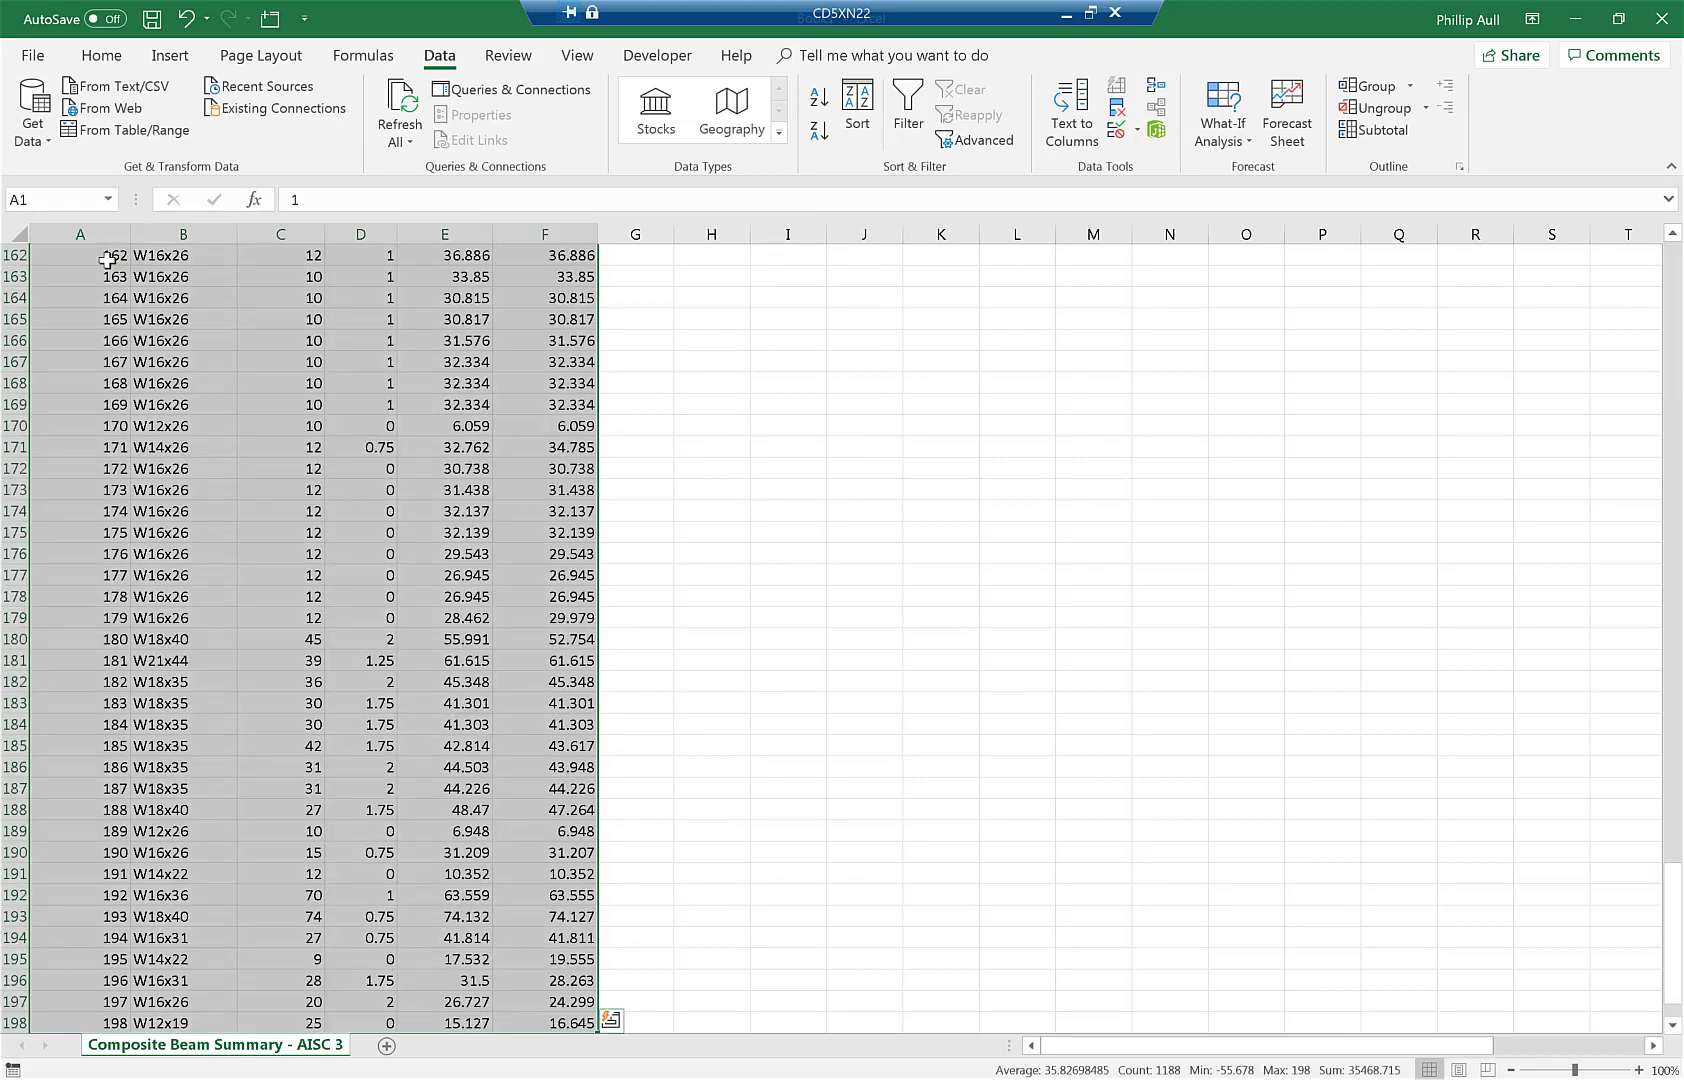
key(ctrl+c)
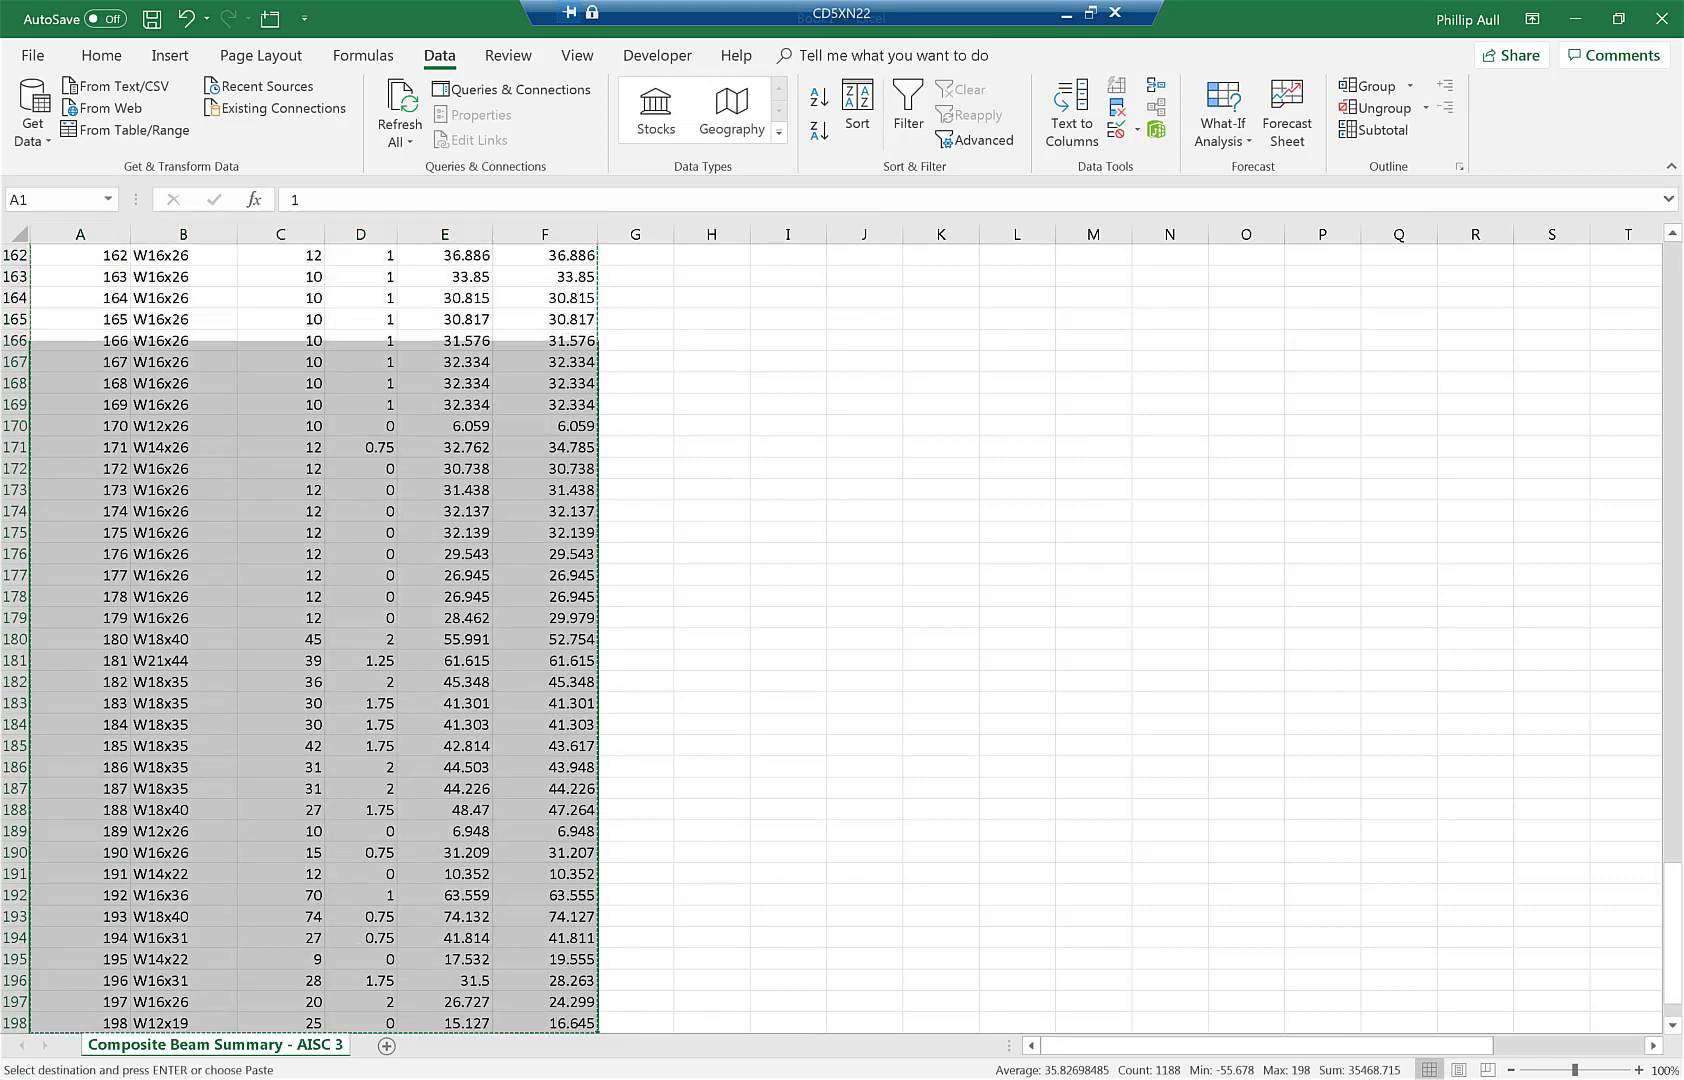
mouse_move(400, 1078)
click(397, 1035)
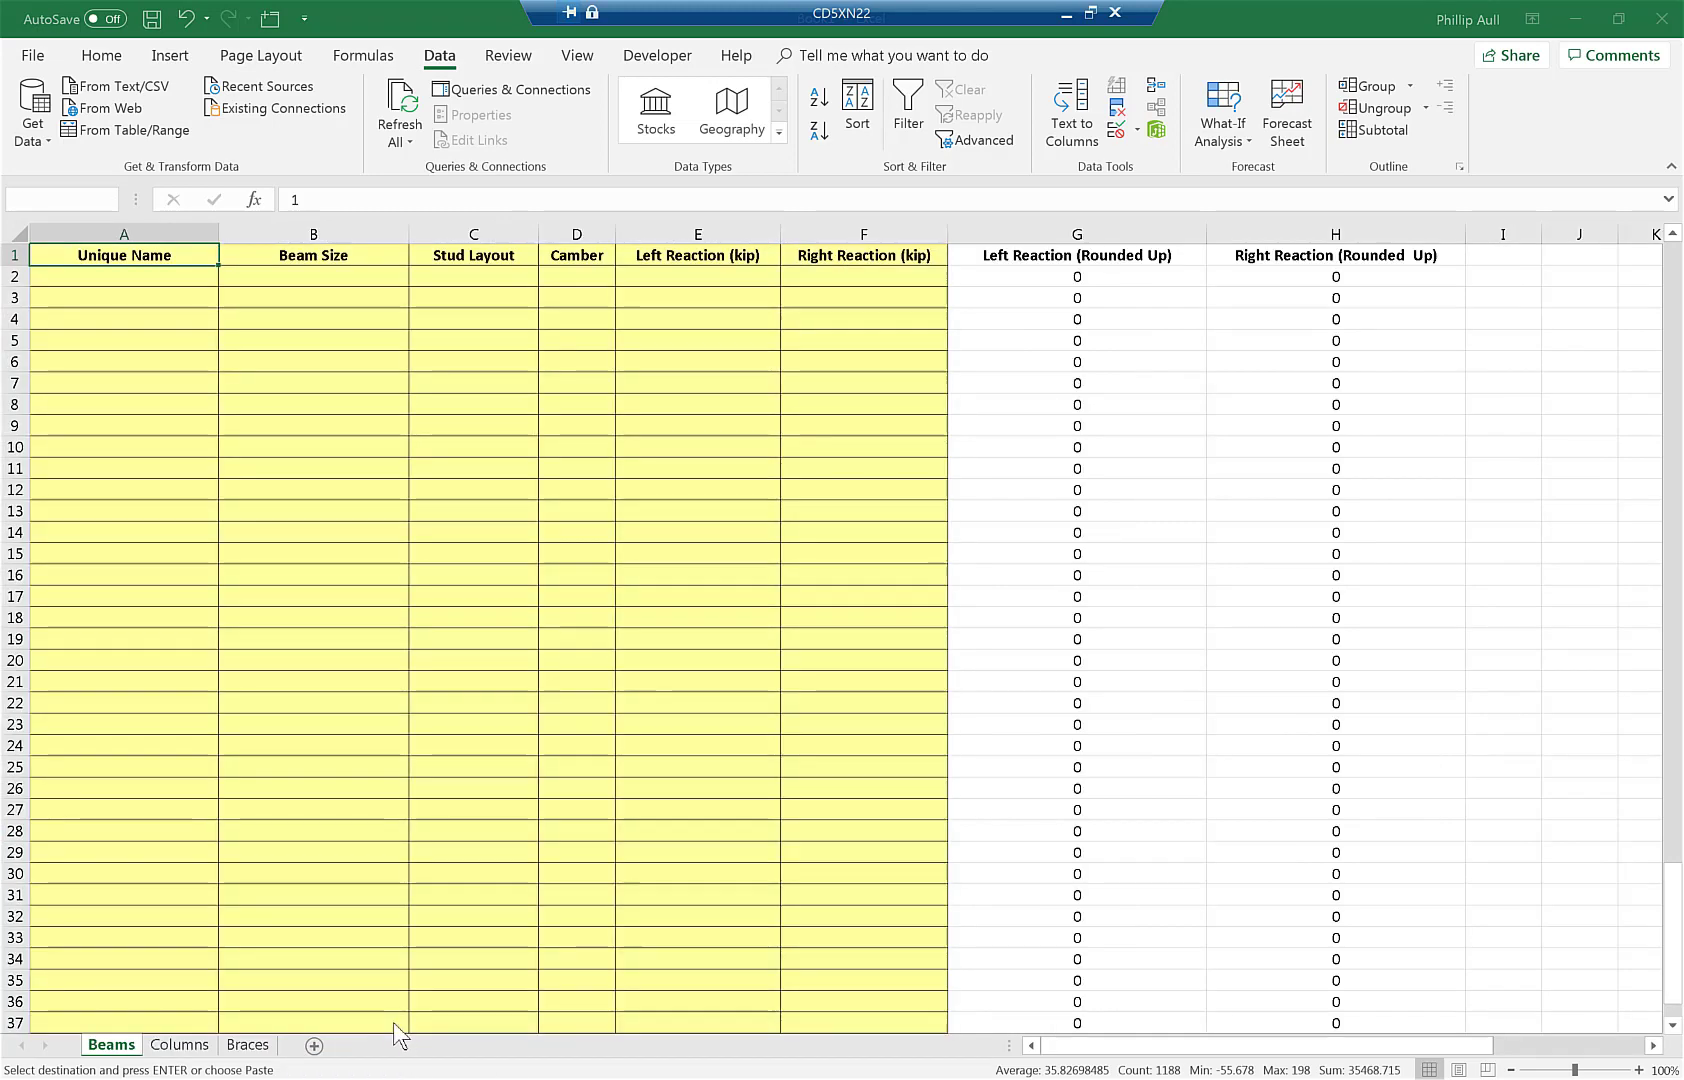
right_click(126, 281)
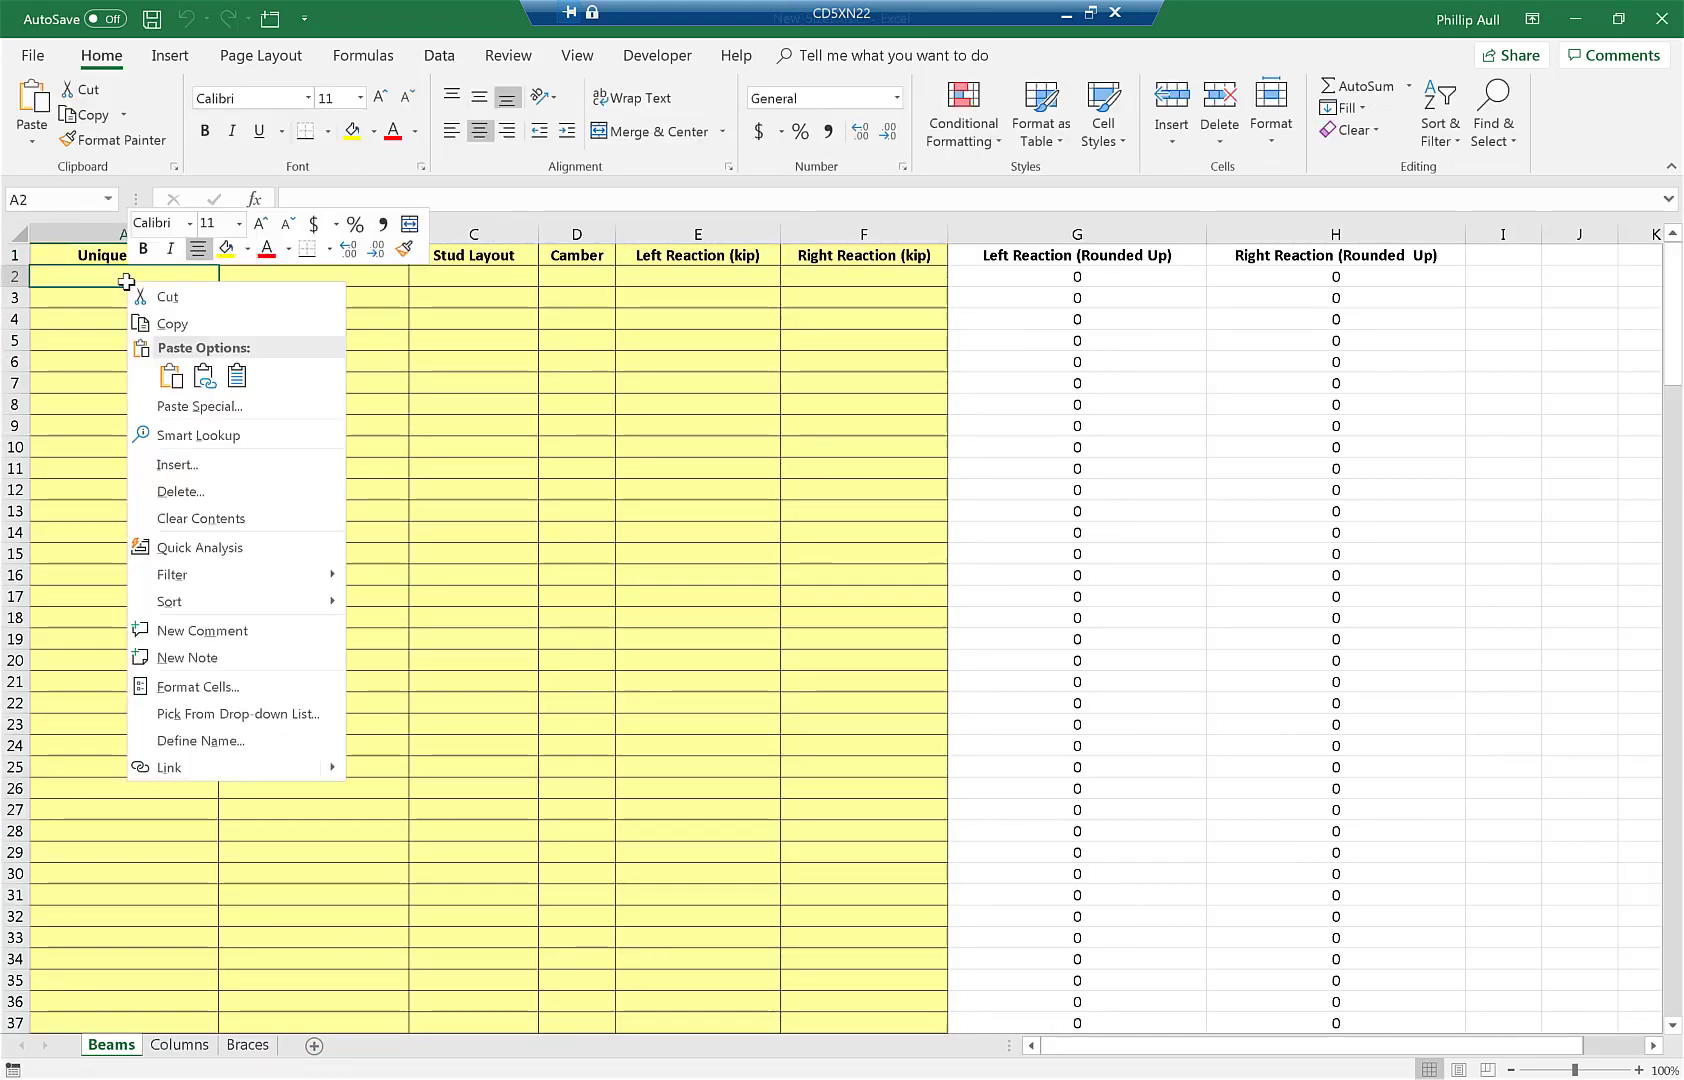
click(237, 376)
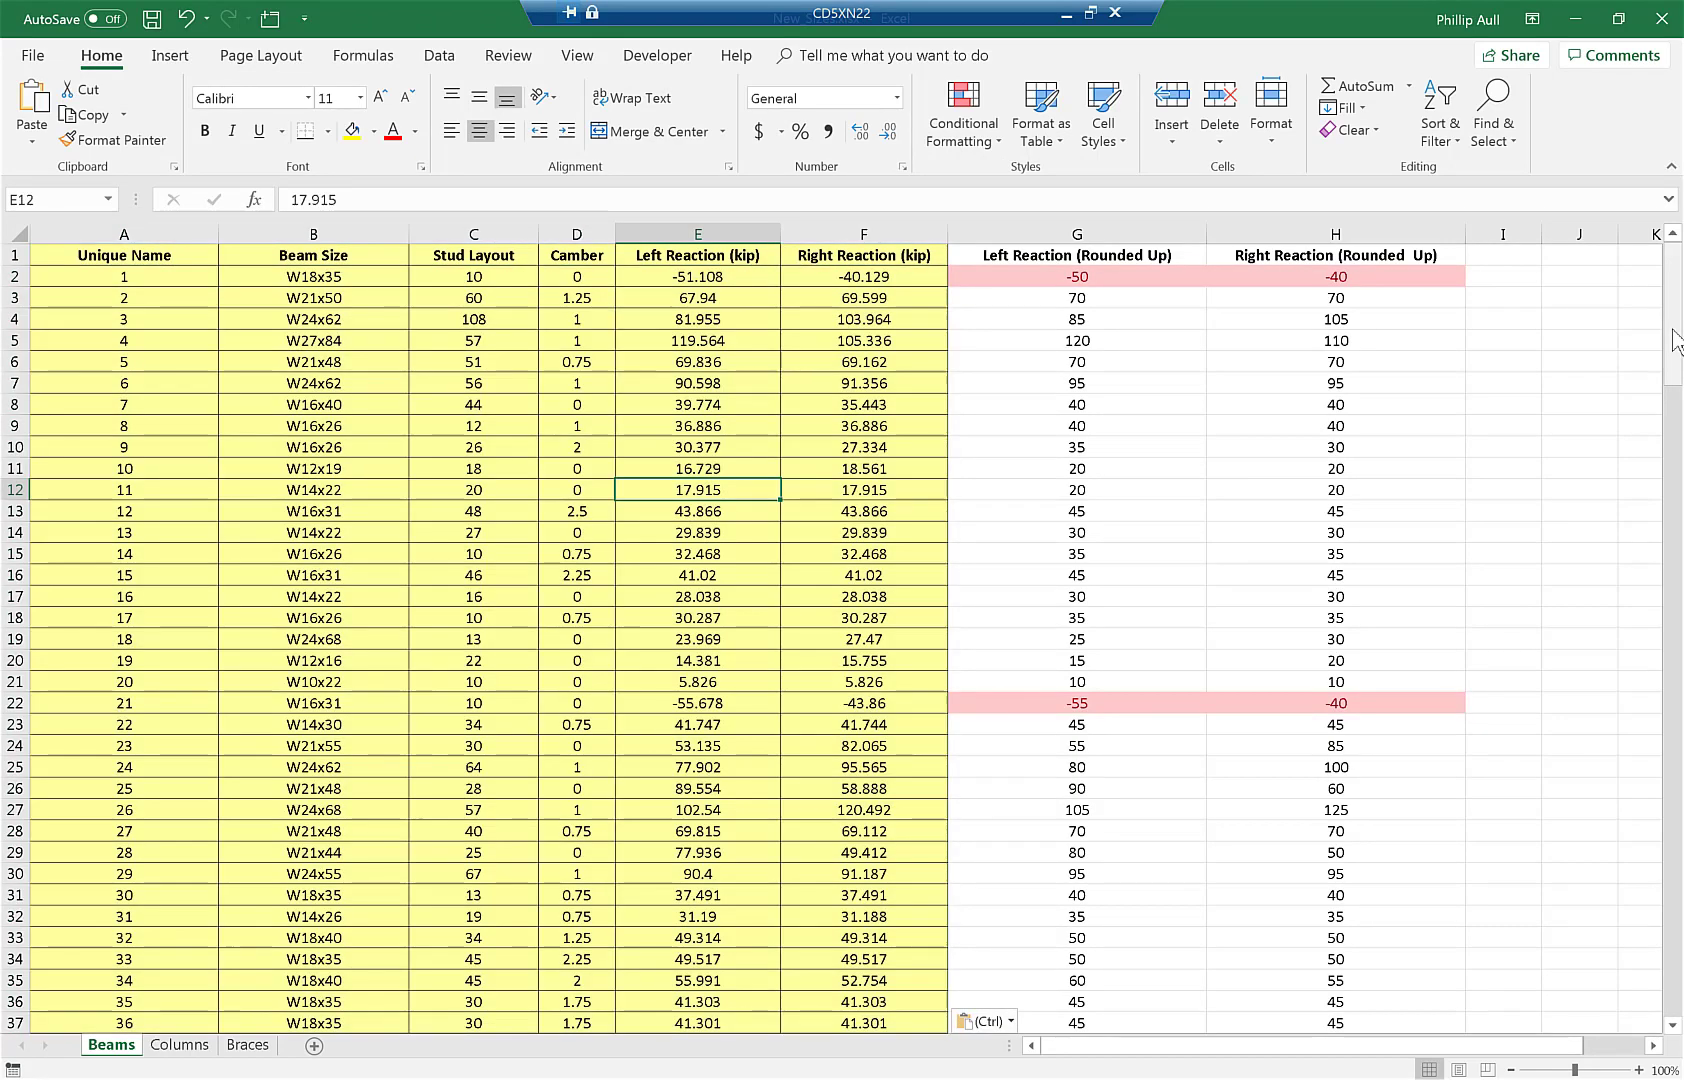
click(766, 684)
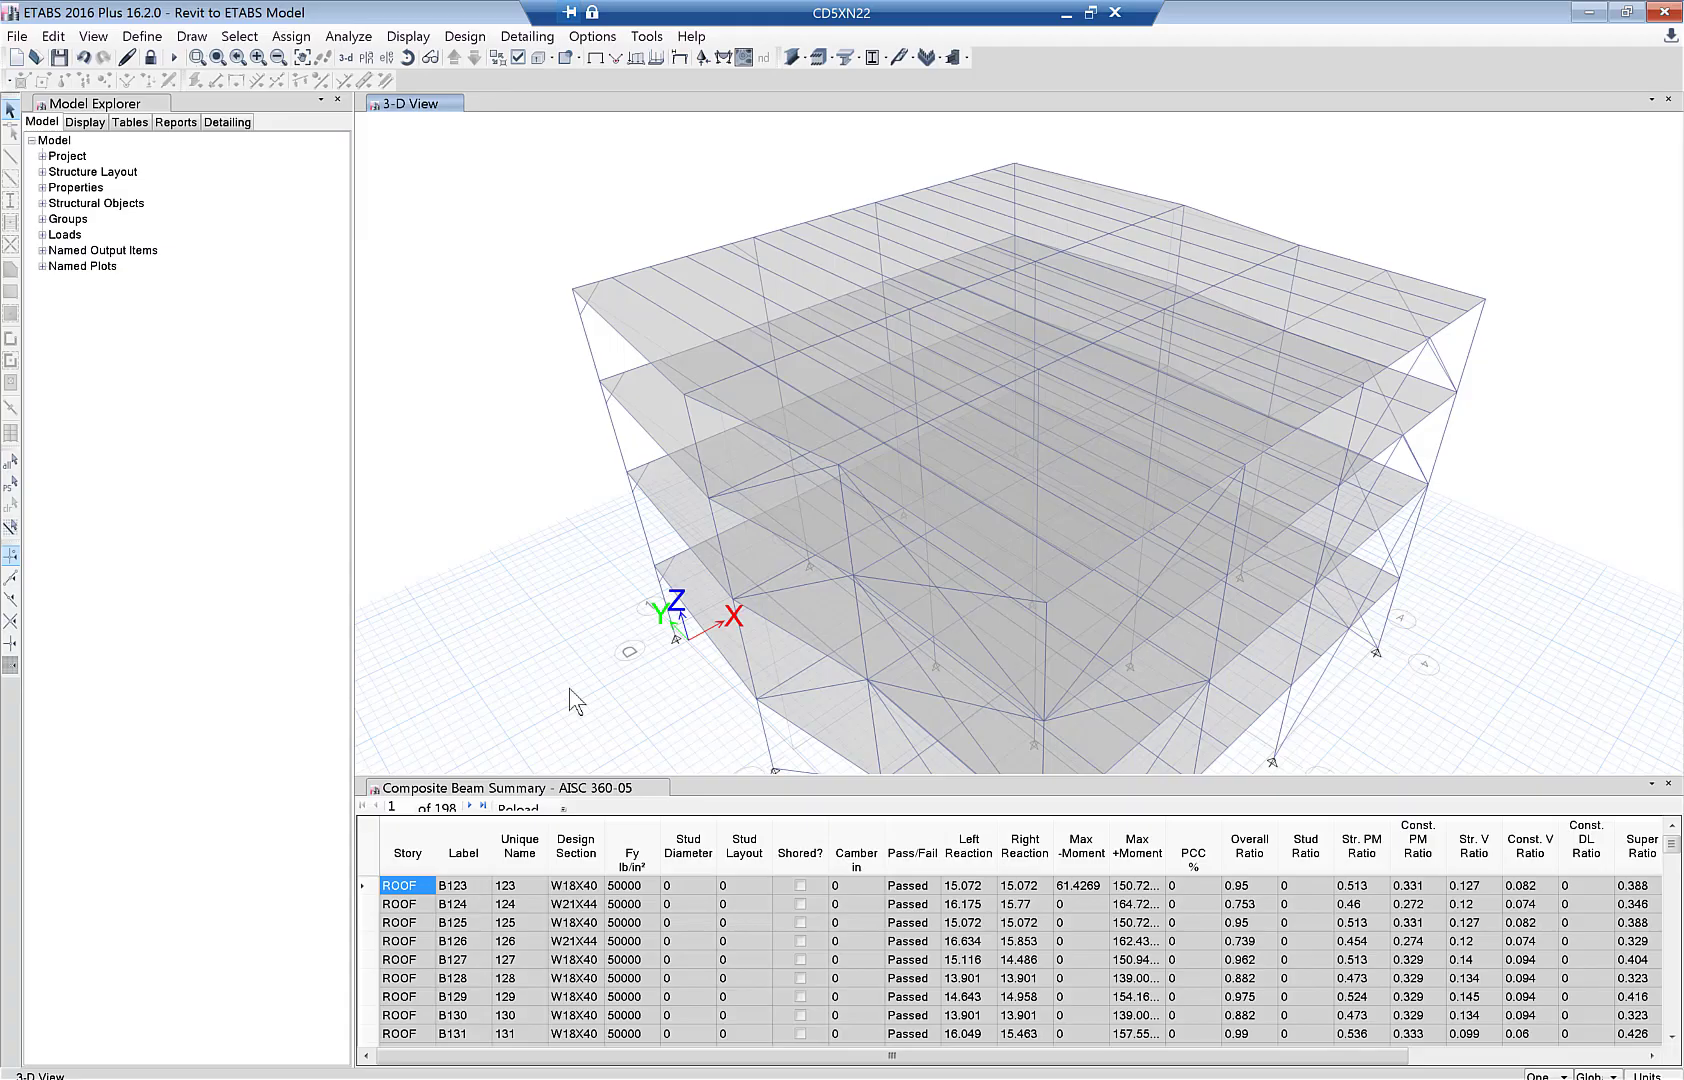
- Display the Steel Frame Summary - AISC 360-05 table from Steel Design and export it to Excel
click(405, 40)
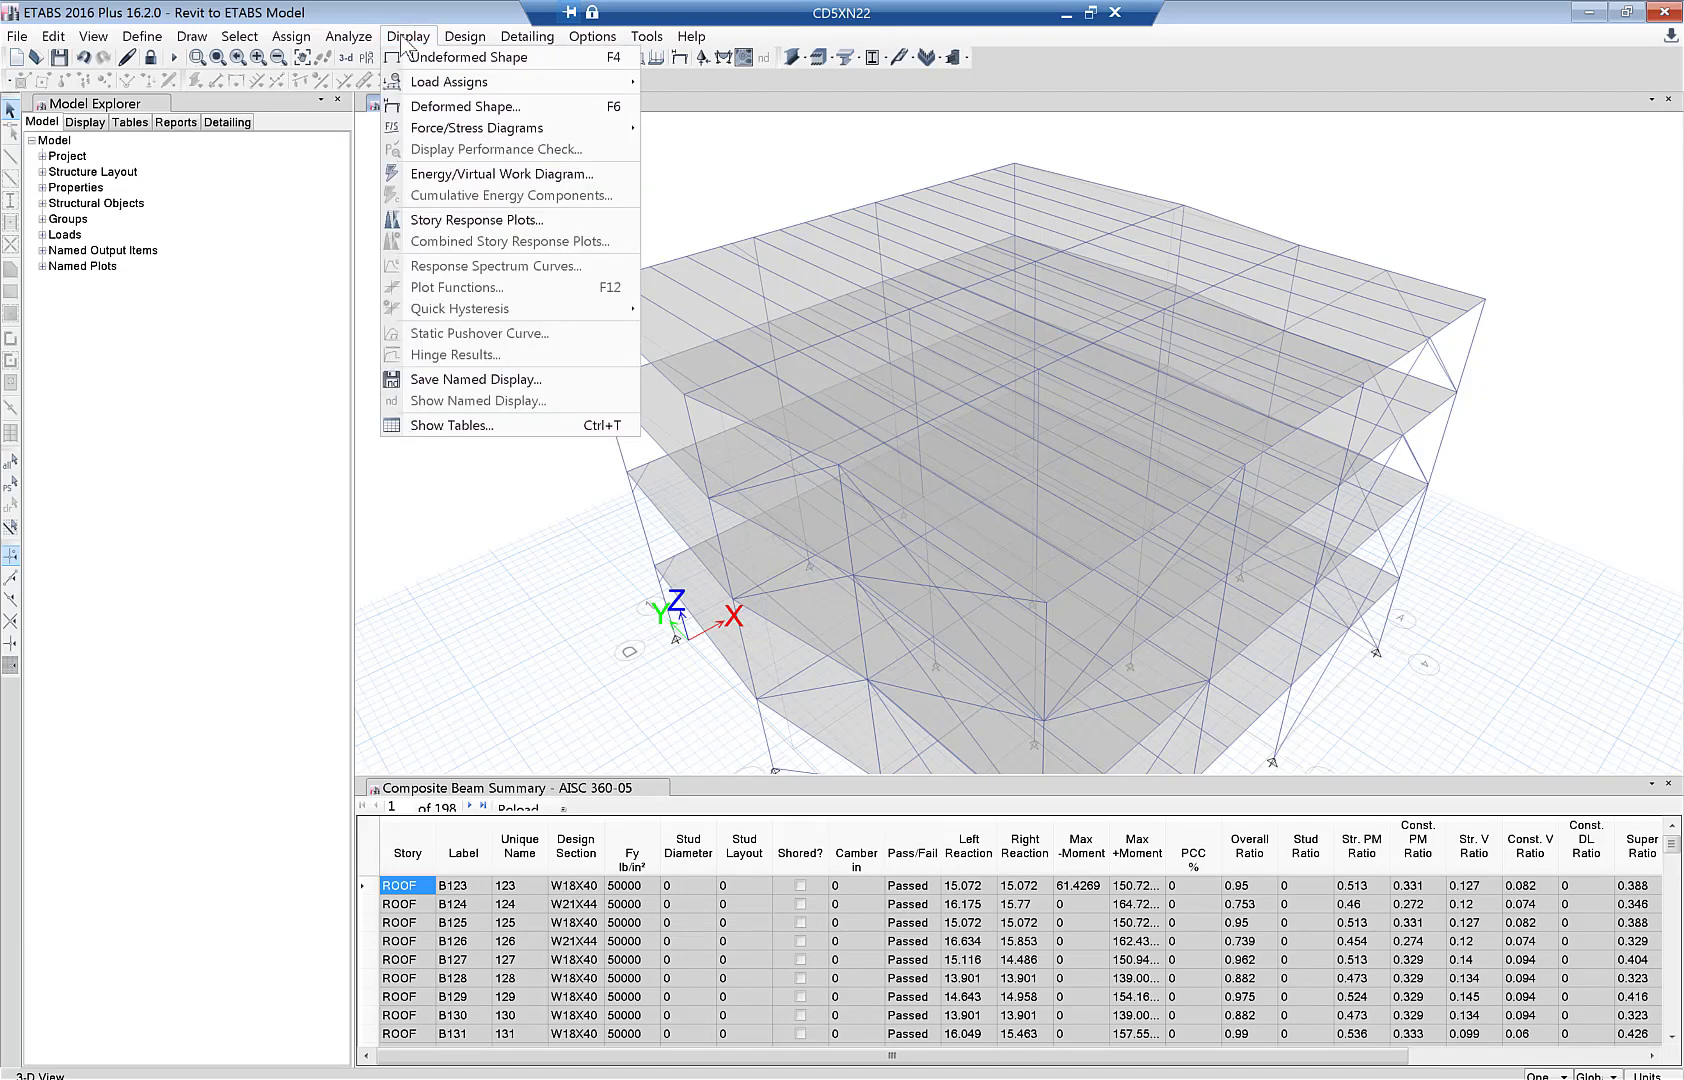
click(455, 426)
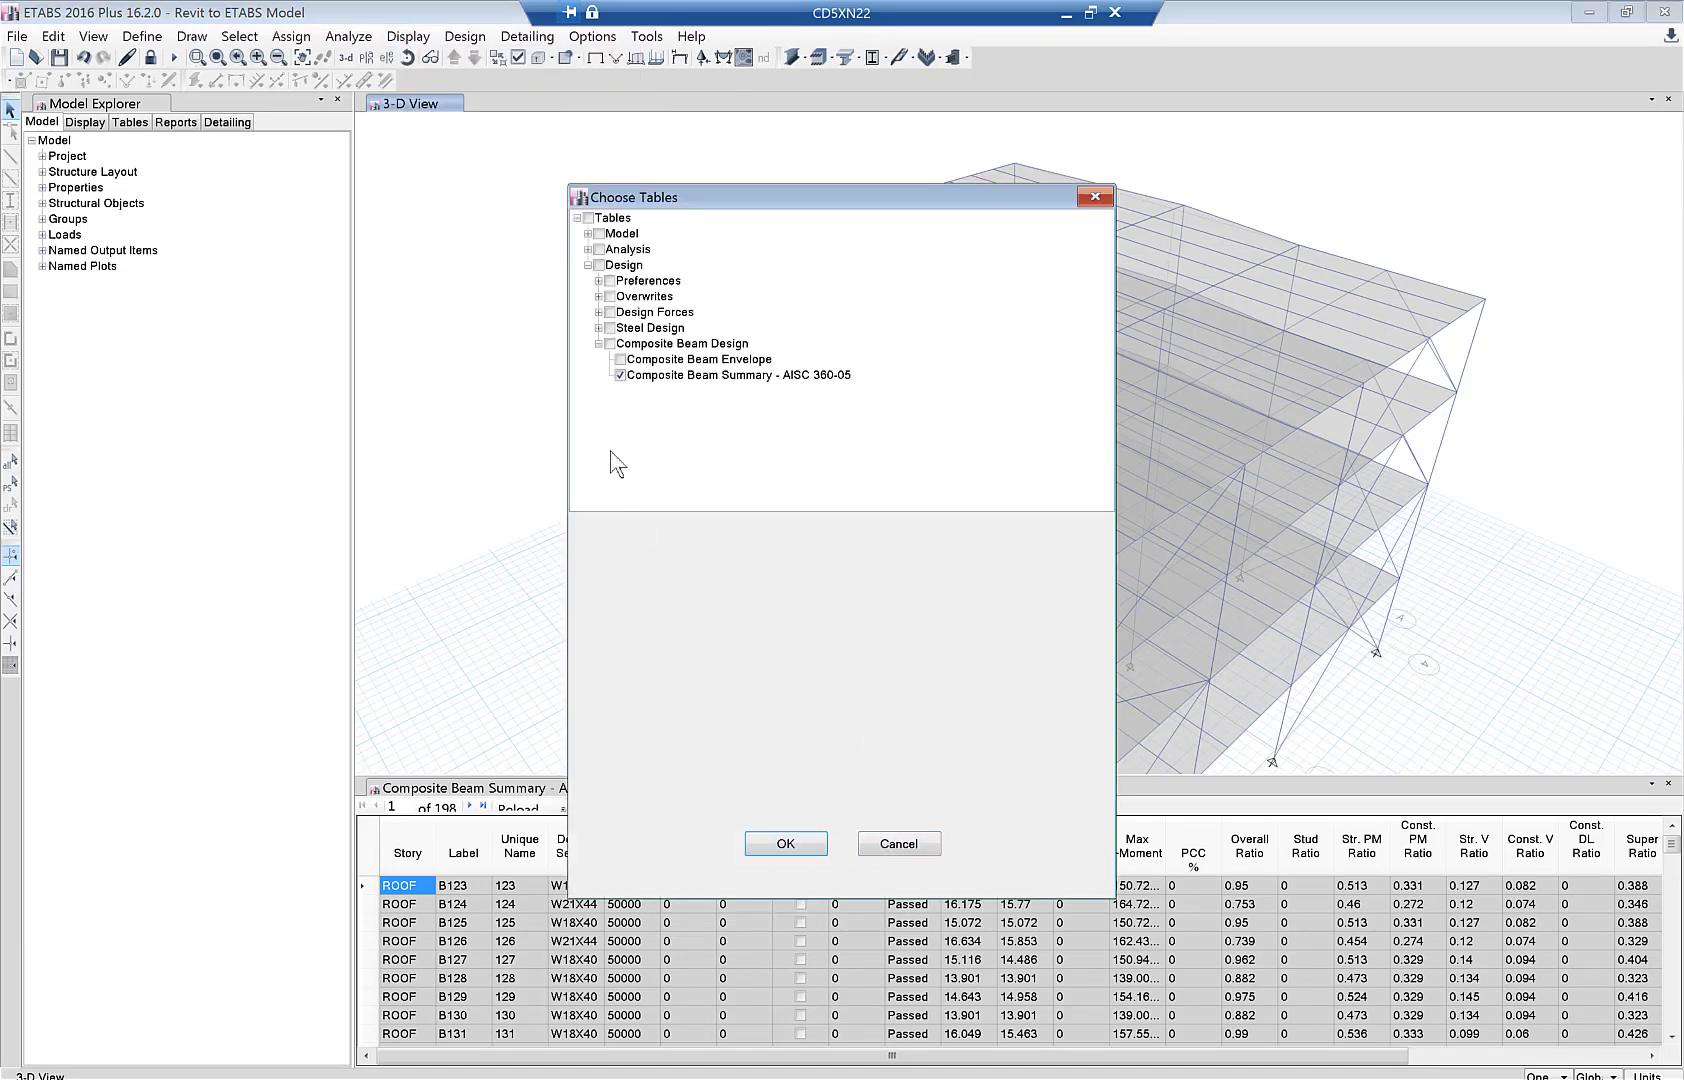
click(598, 328)
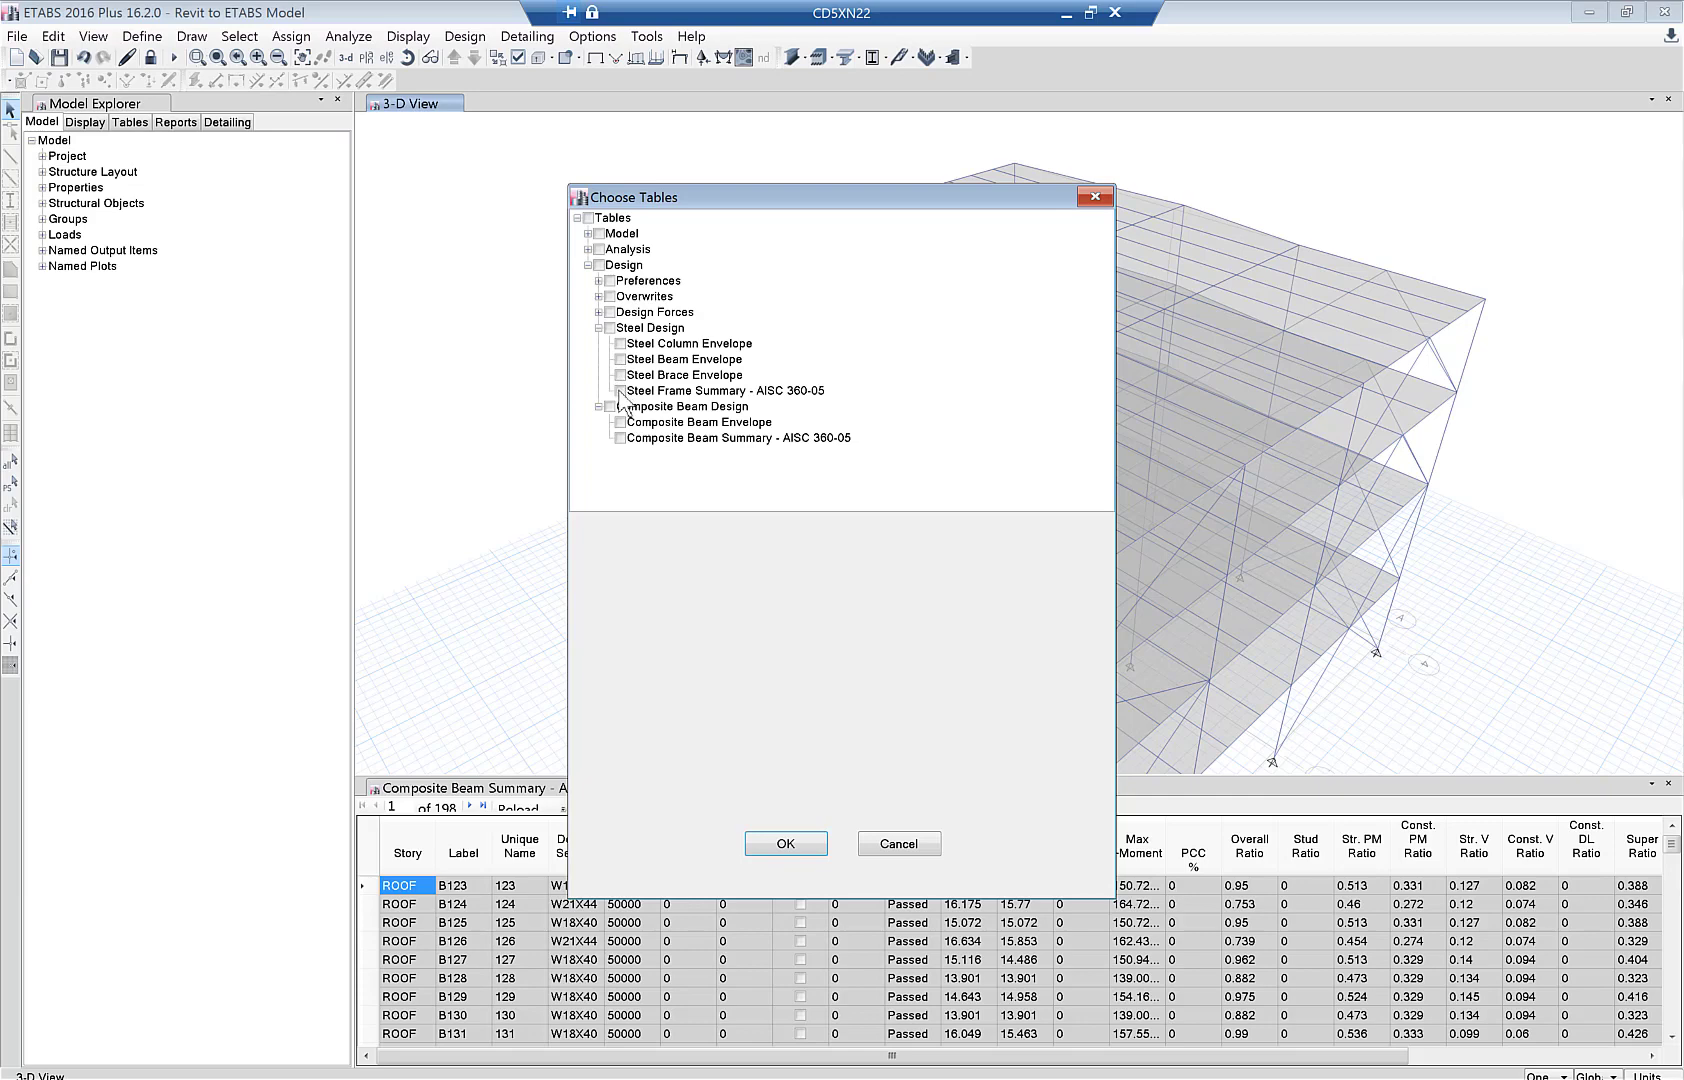
click(785, 843)
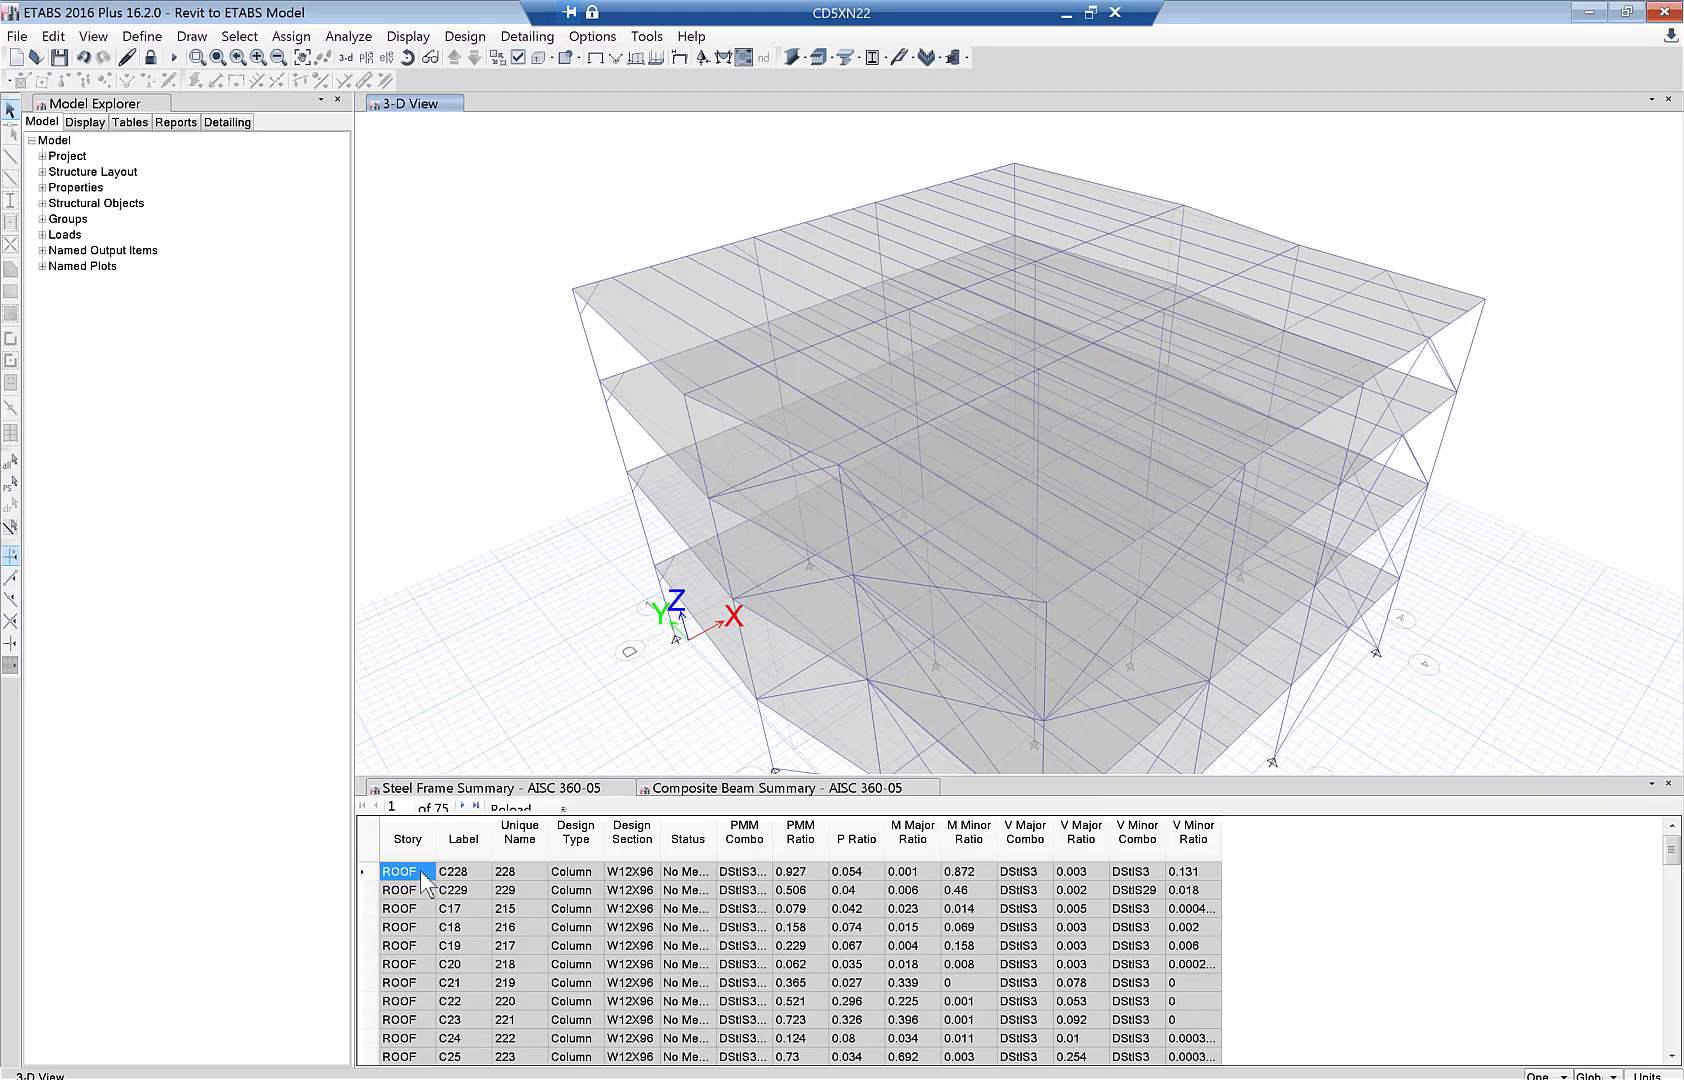
right_click(421, 871)
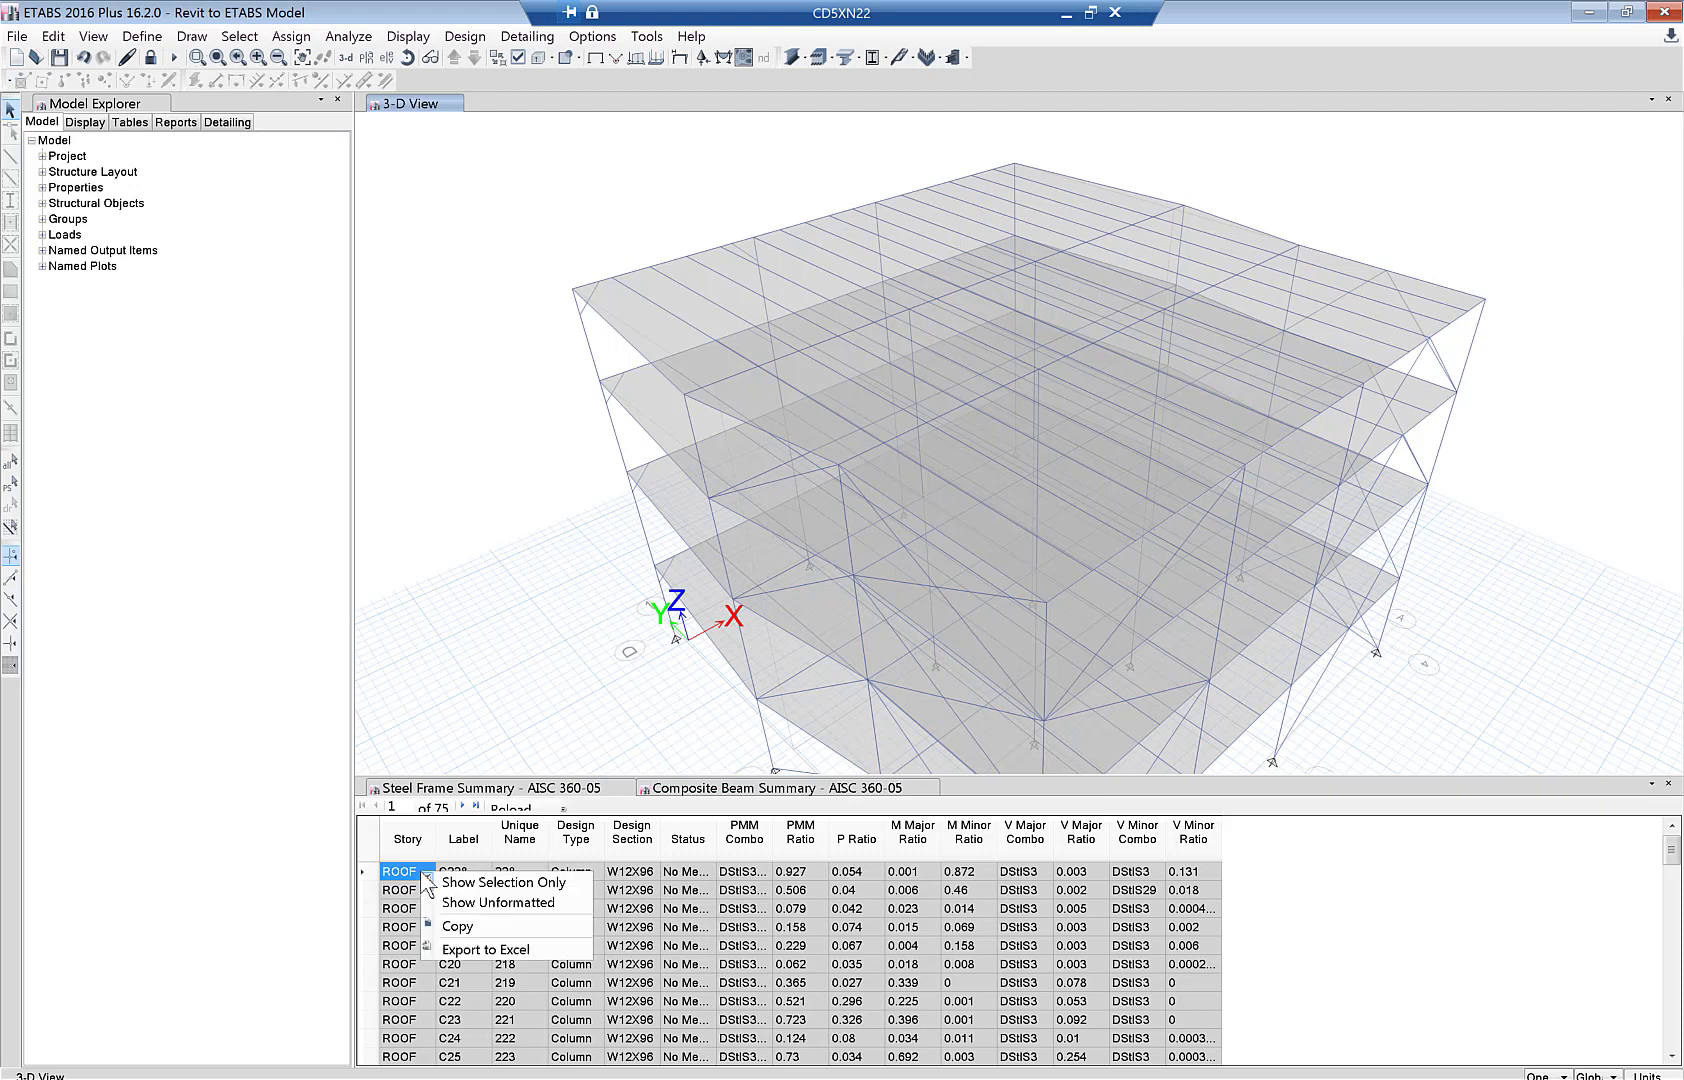
click(454, 950)
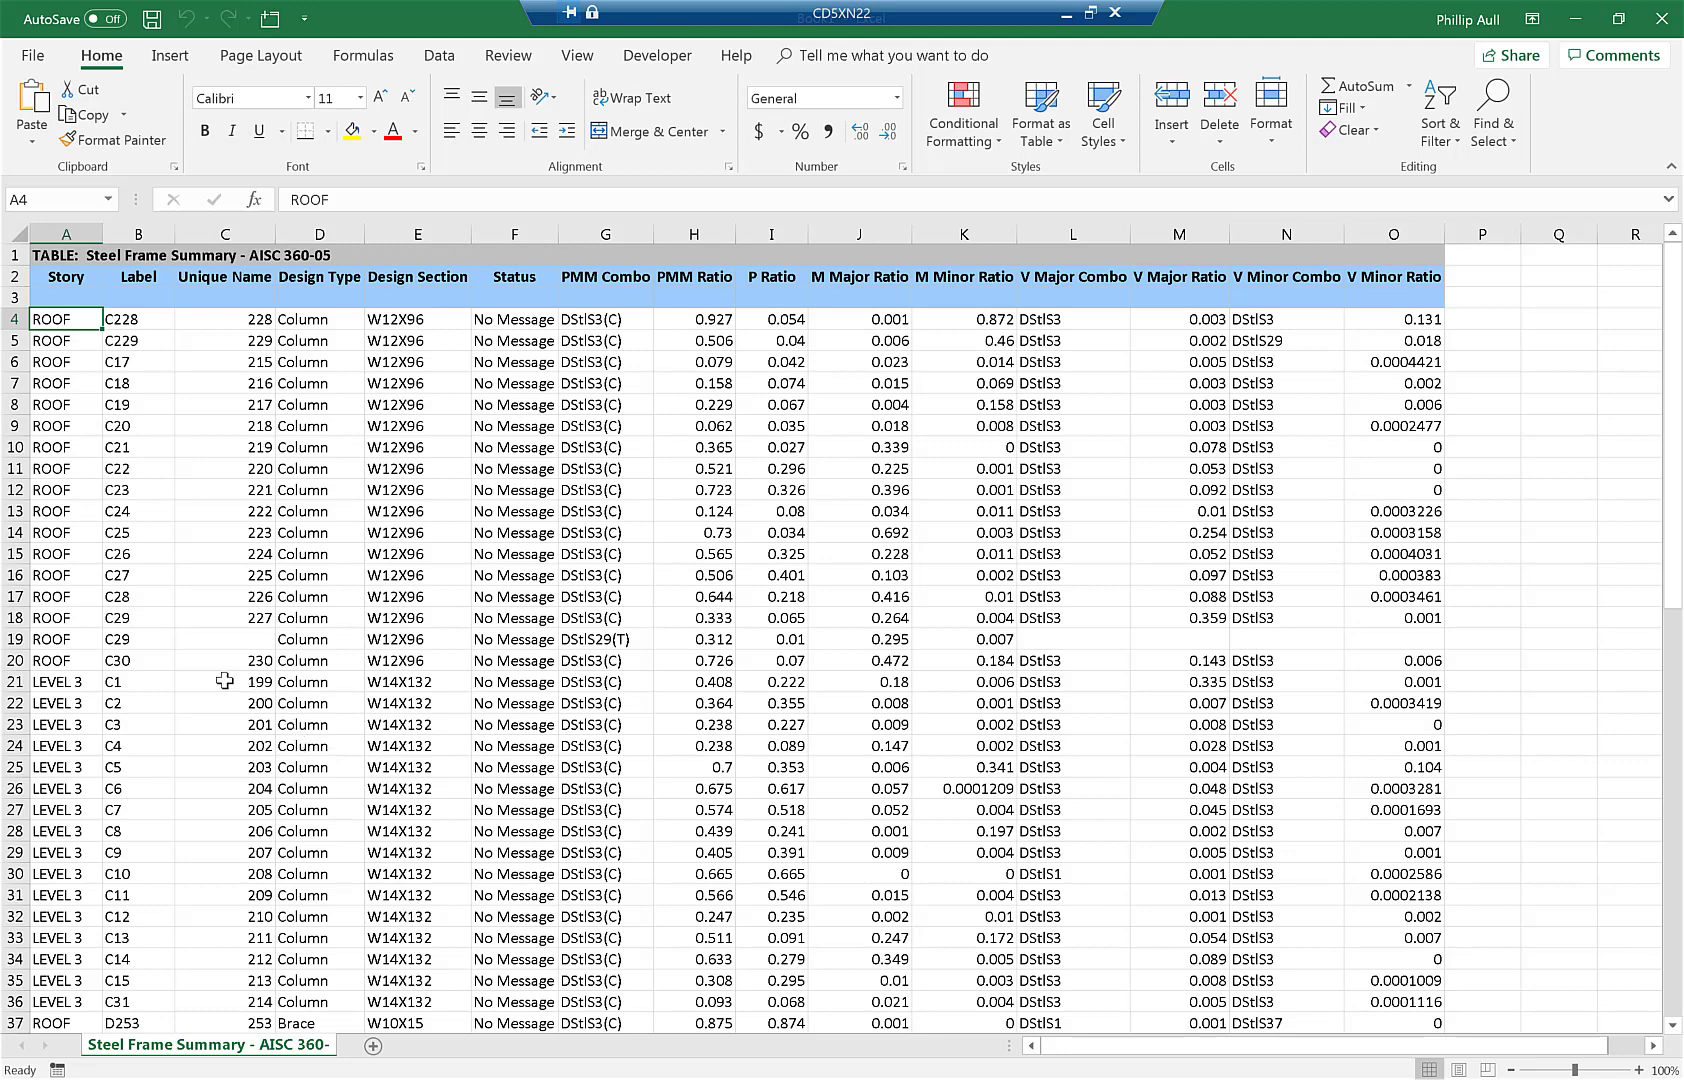
- Delete the incomplete ROOF brace rows C29, D23 and D29 that lack unique names
click(17, 637)
right_click(17, 637)
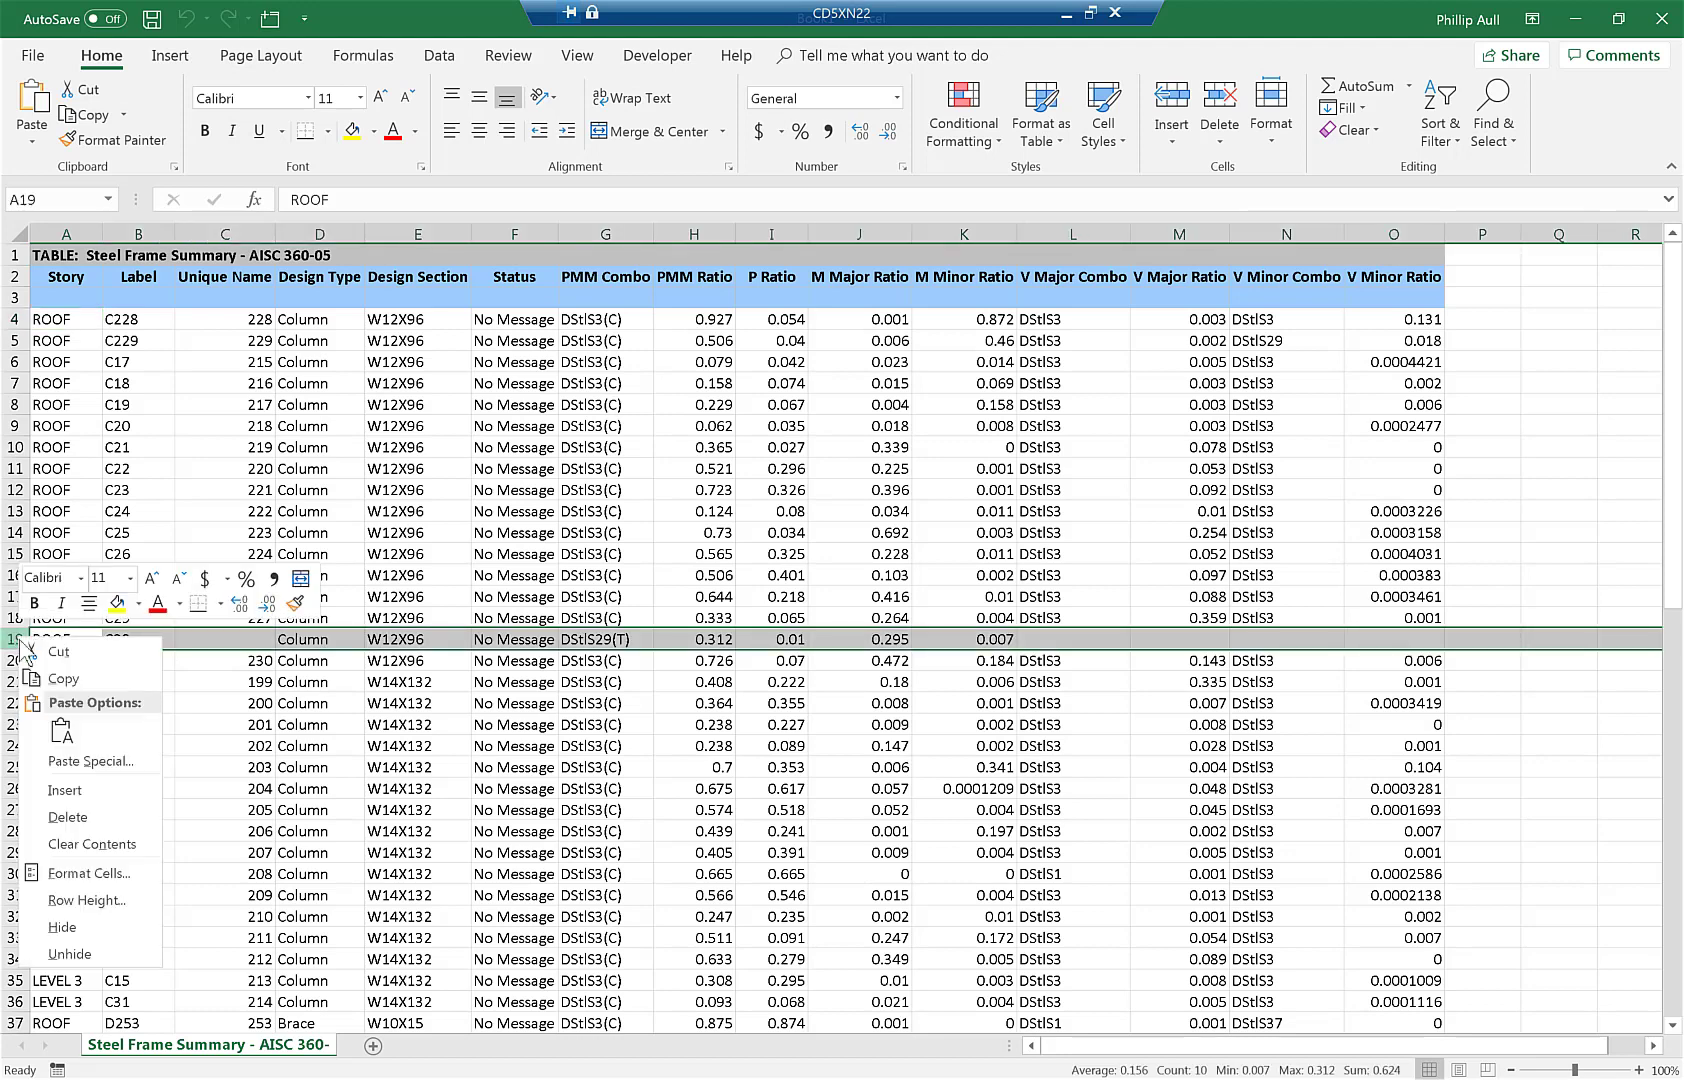
click(57, 822)
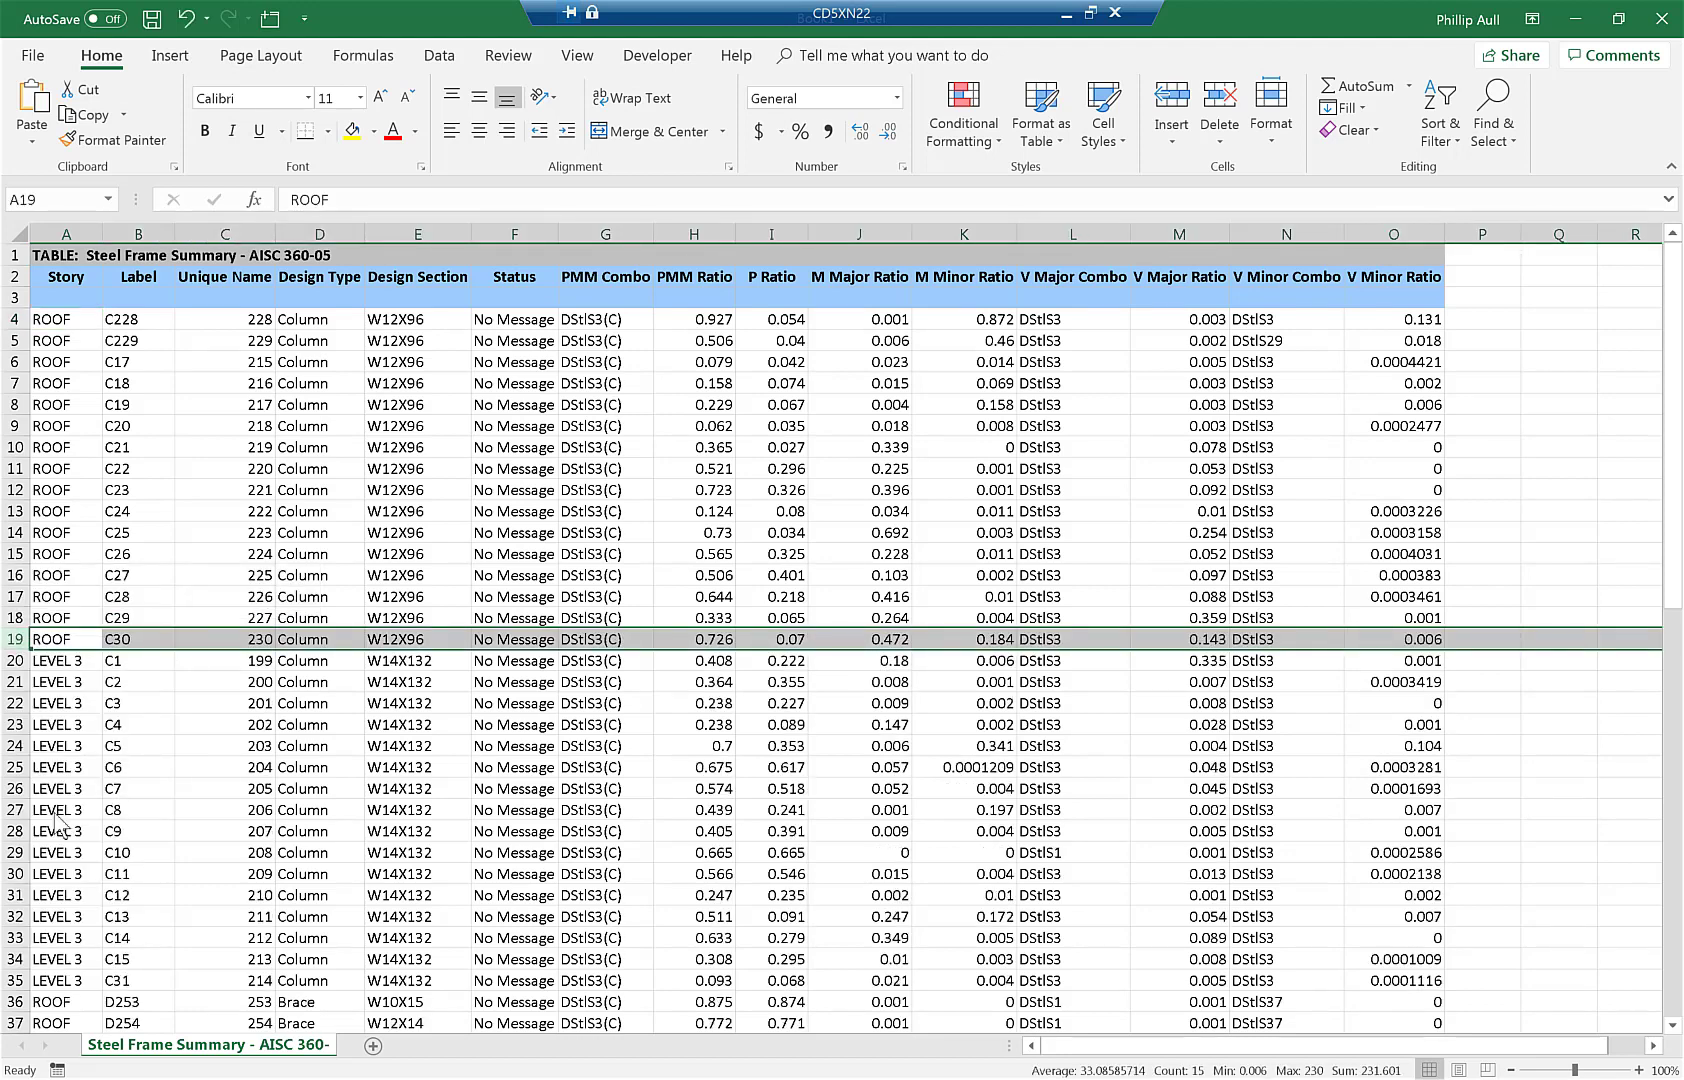
scroll(60, 757, down, 7)
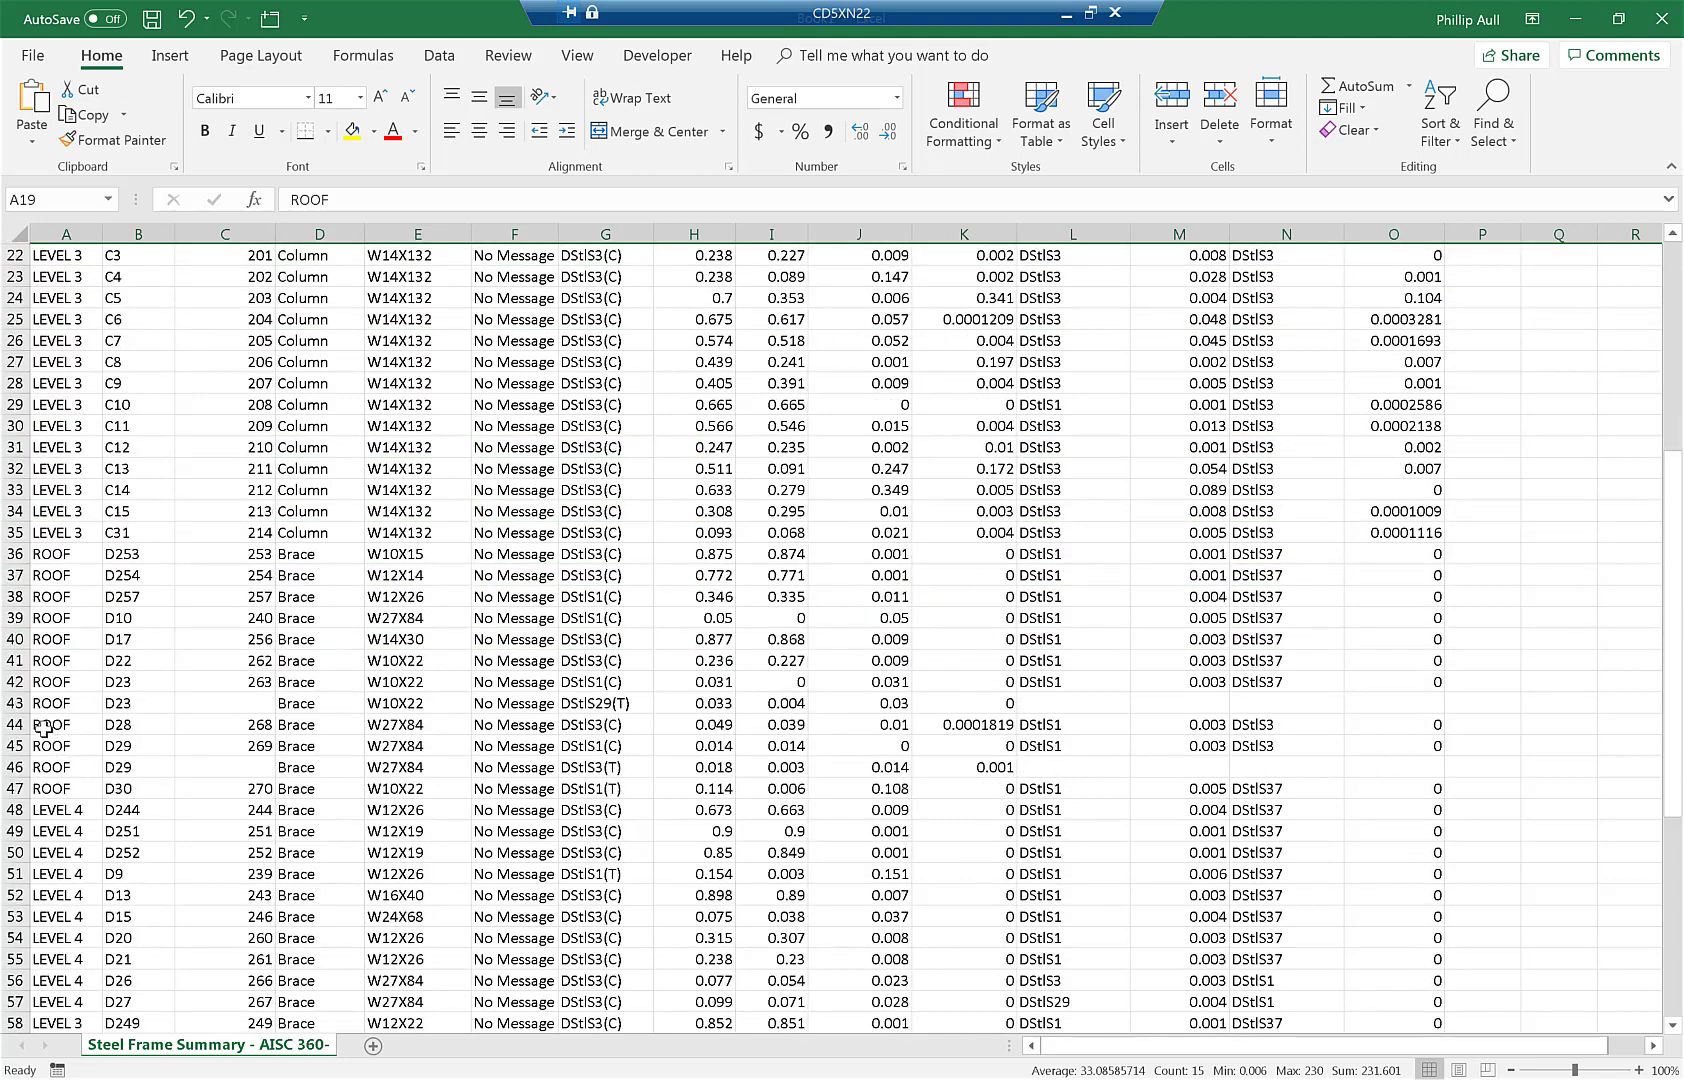
click(12, 703)
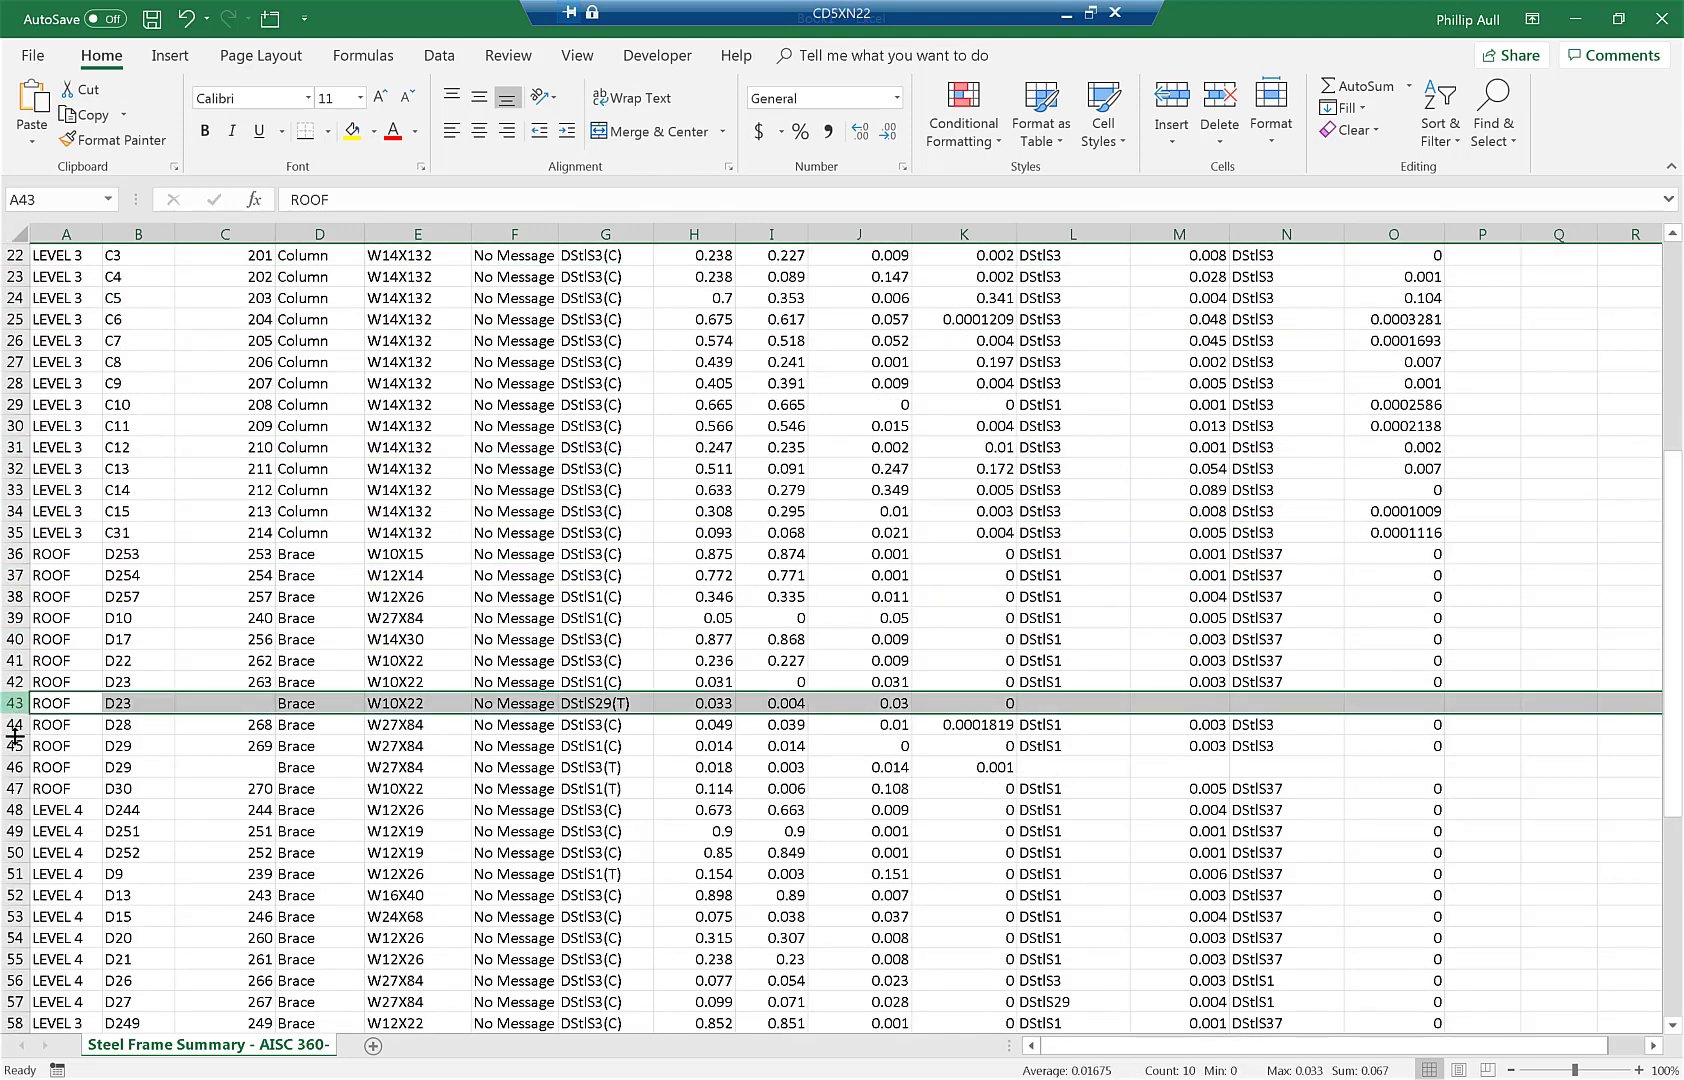
ctrl+click(14, 767)
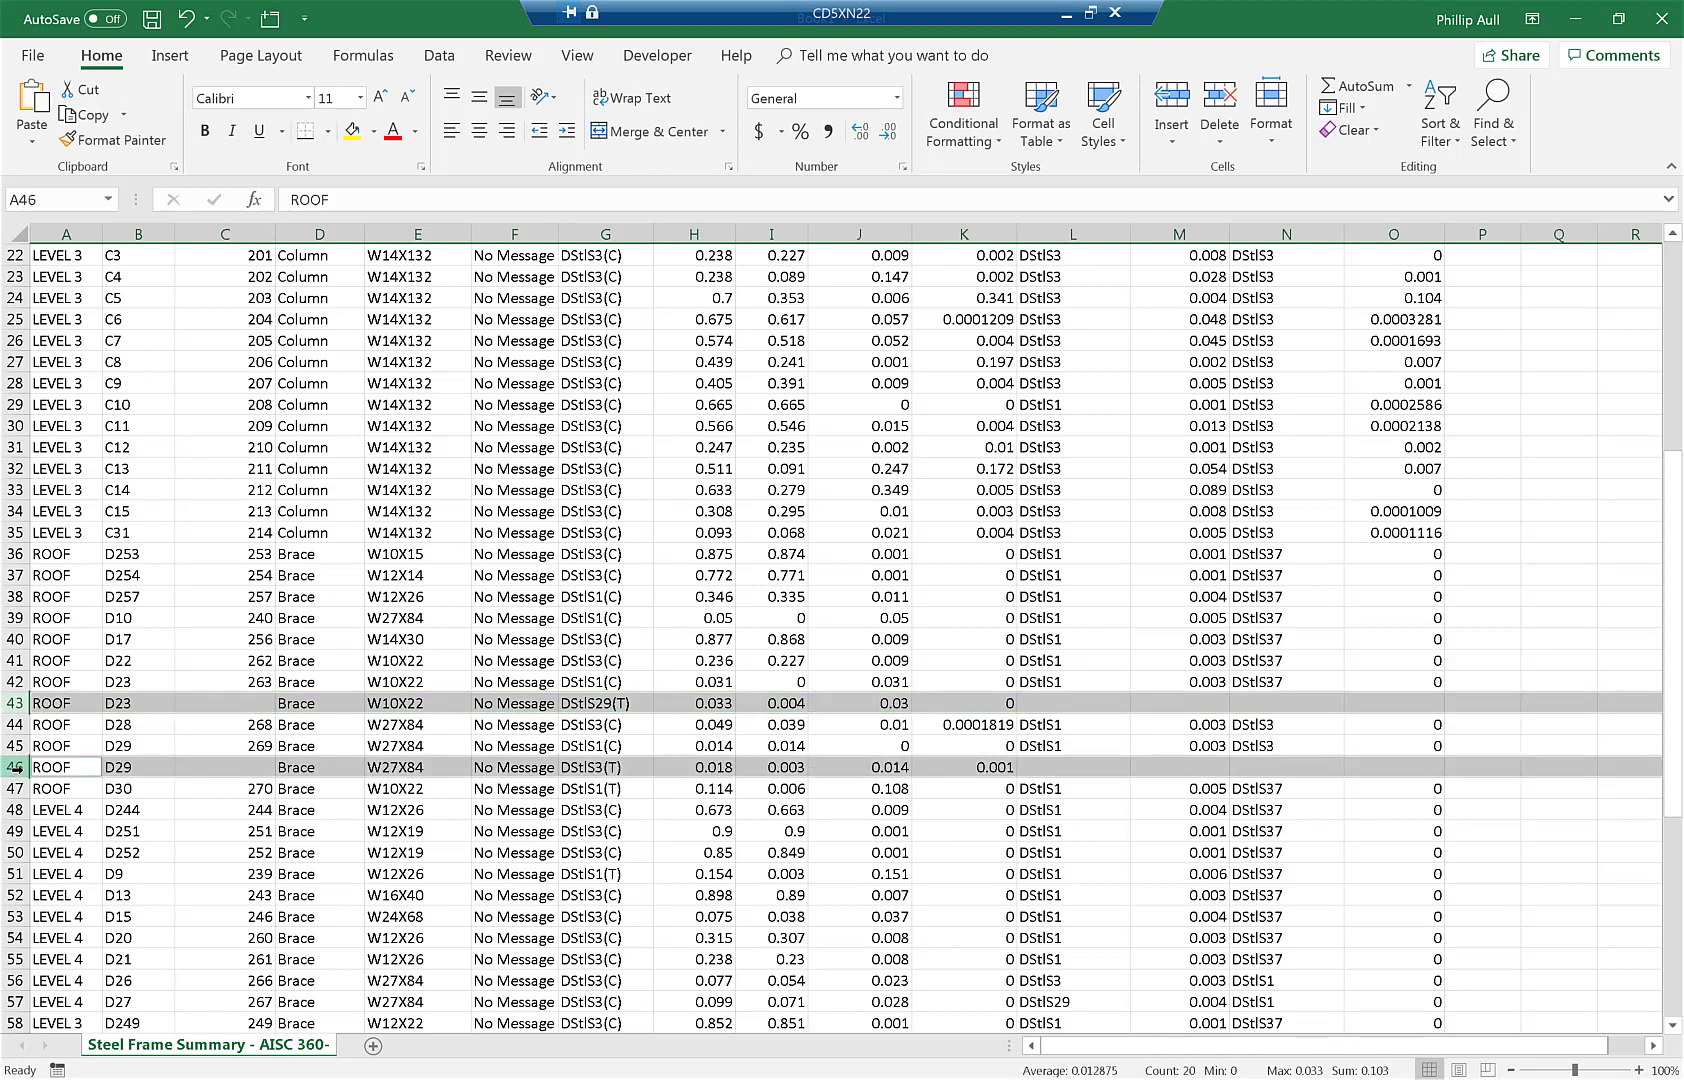
right_click(17, 769)
click(80, 623)
scroll(77, 703, down, 3)
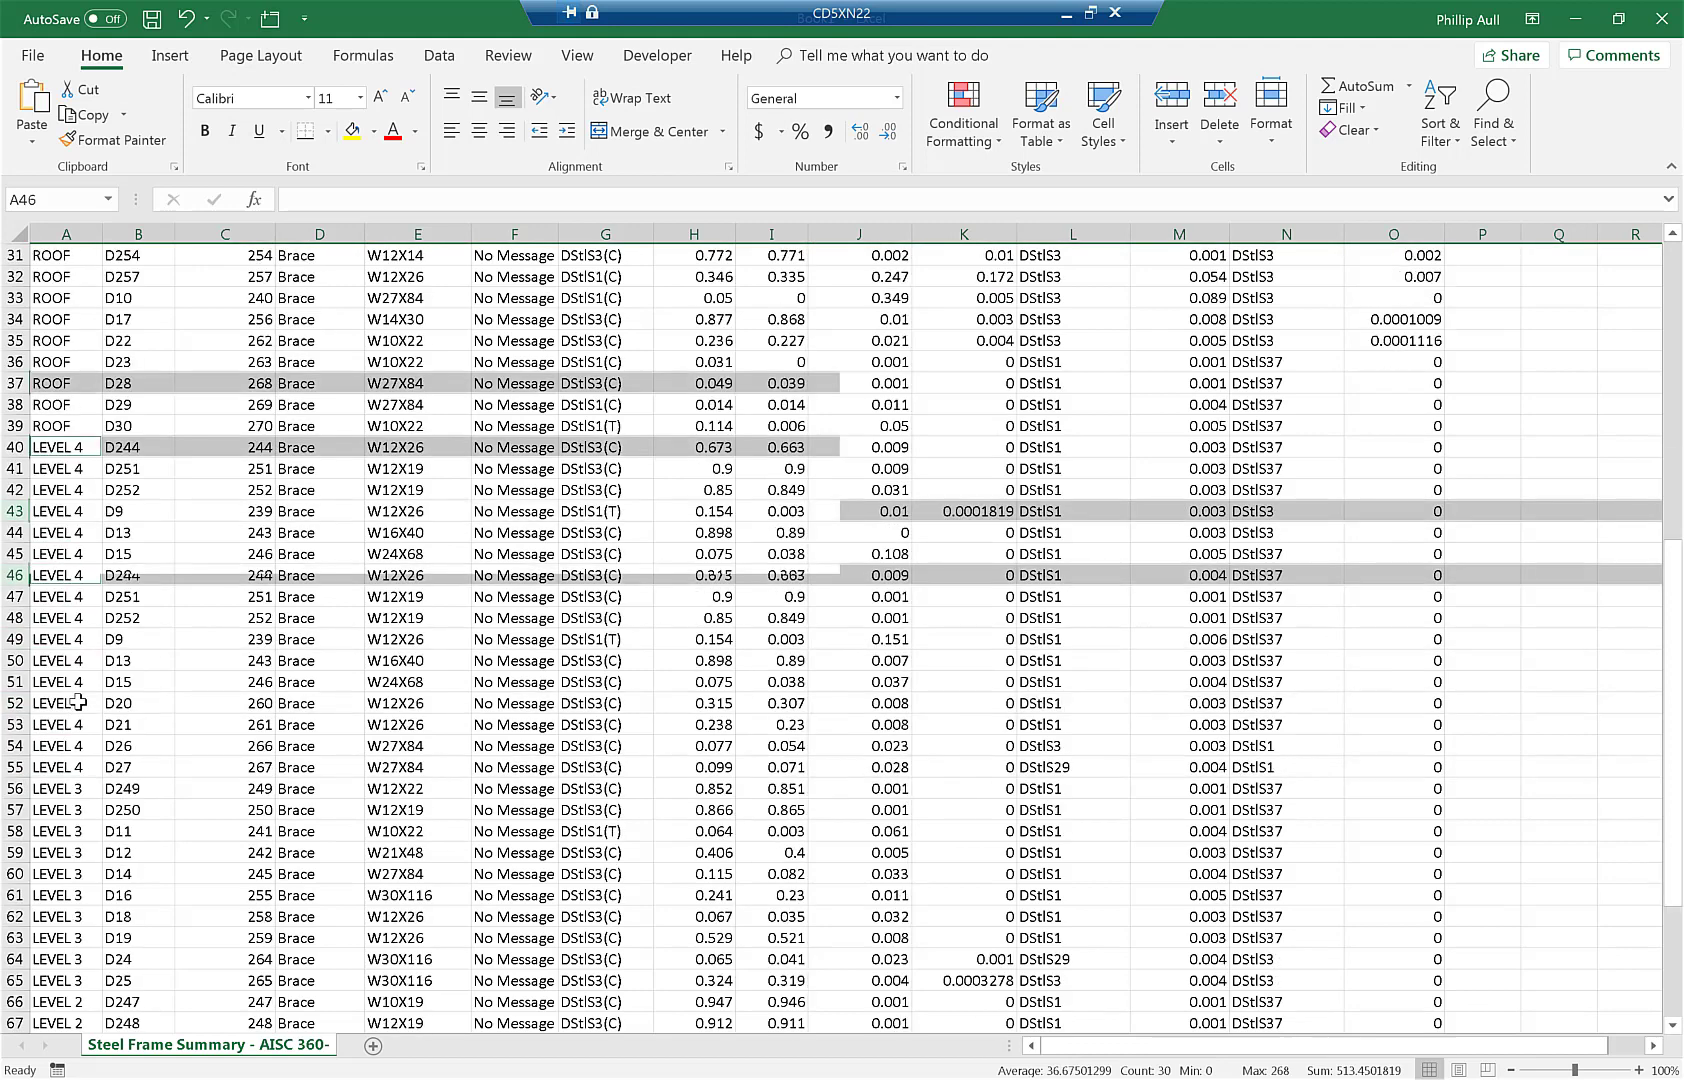
scroll(78, 703, down, 4)
click(57, 236)
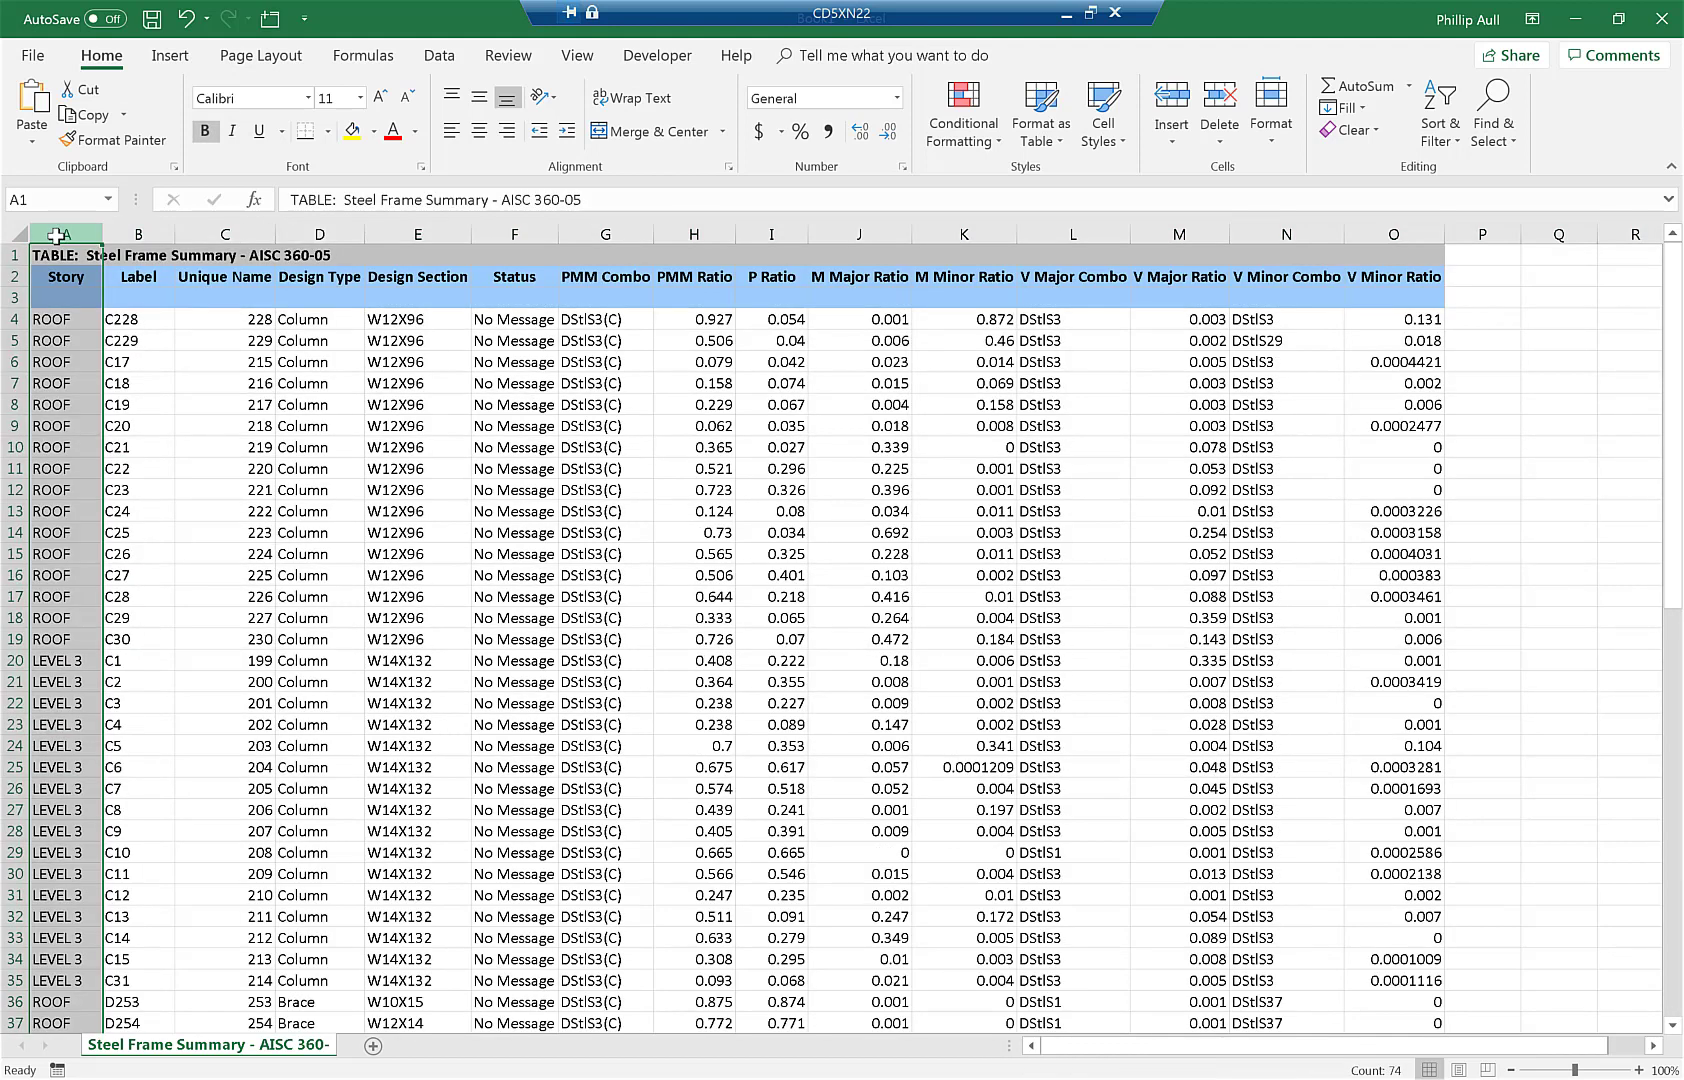
- Delete the Story and Label columns and the status, combo and ratio columns
drag(57, 236, 138, 236)
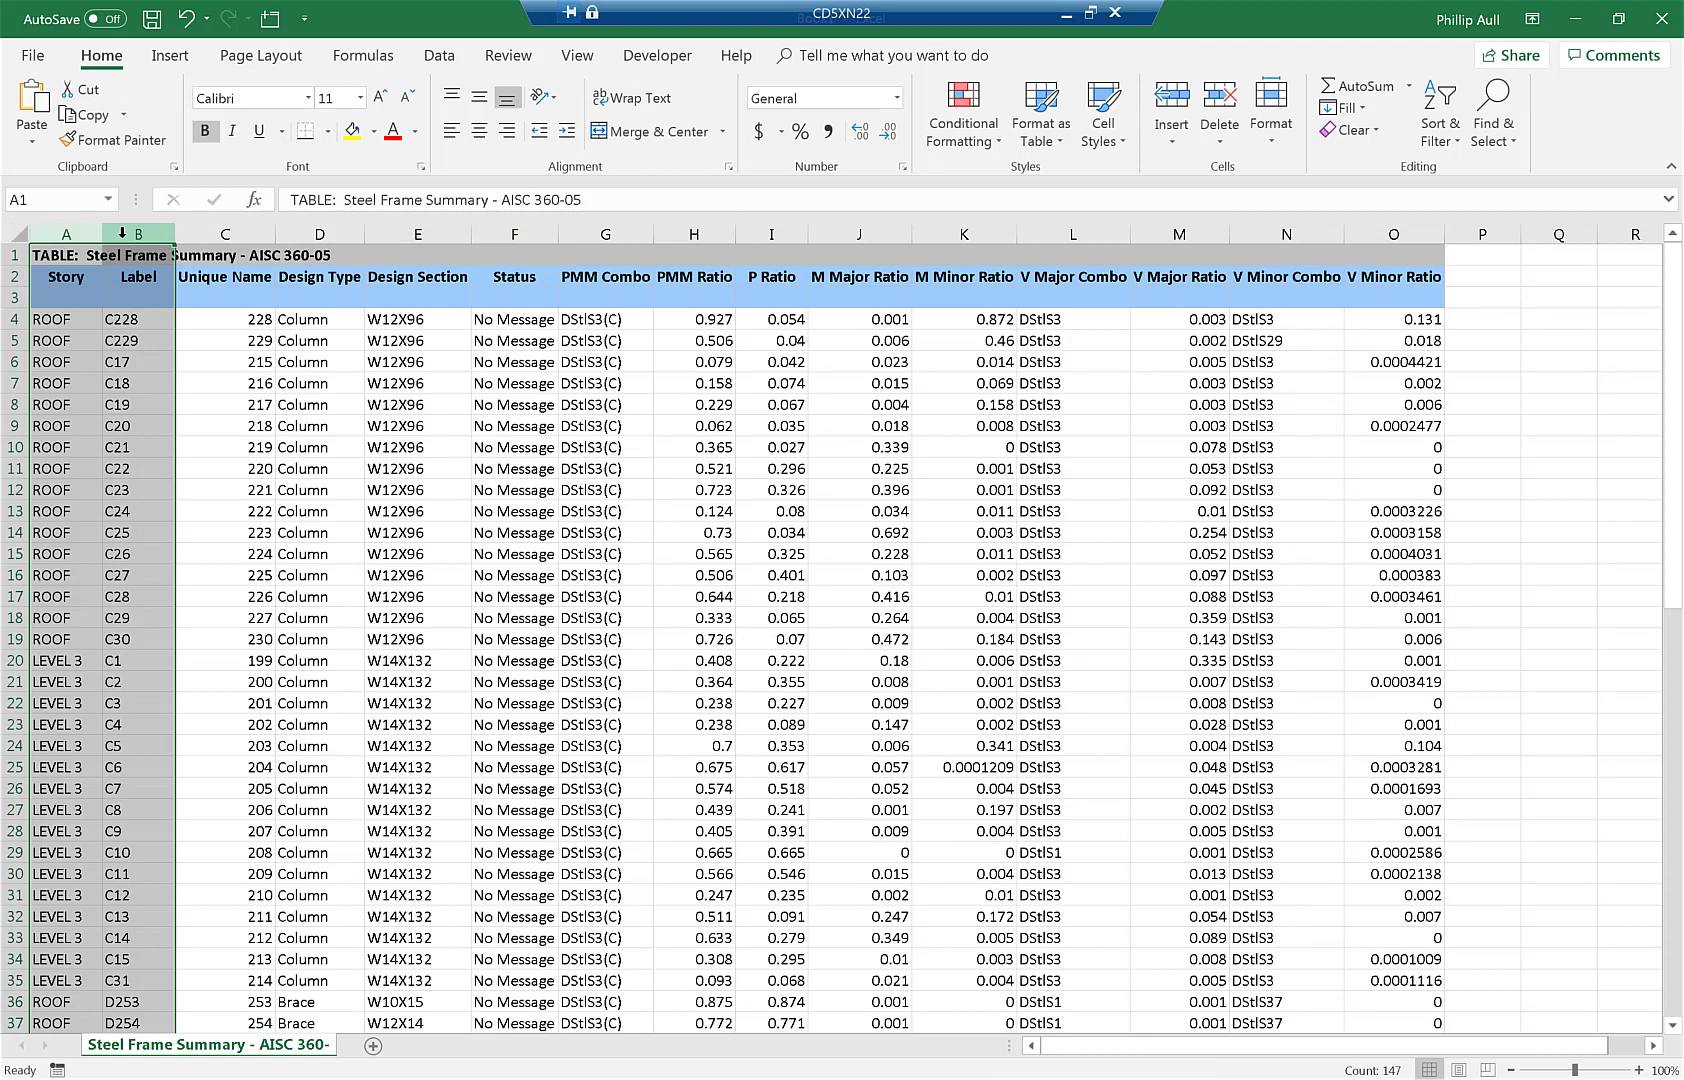
right_click(138, 236)
click(165, 395)
drag(370, 236, 1231, 236)
right_click(1231, 236)
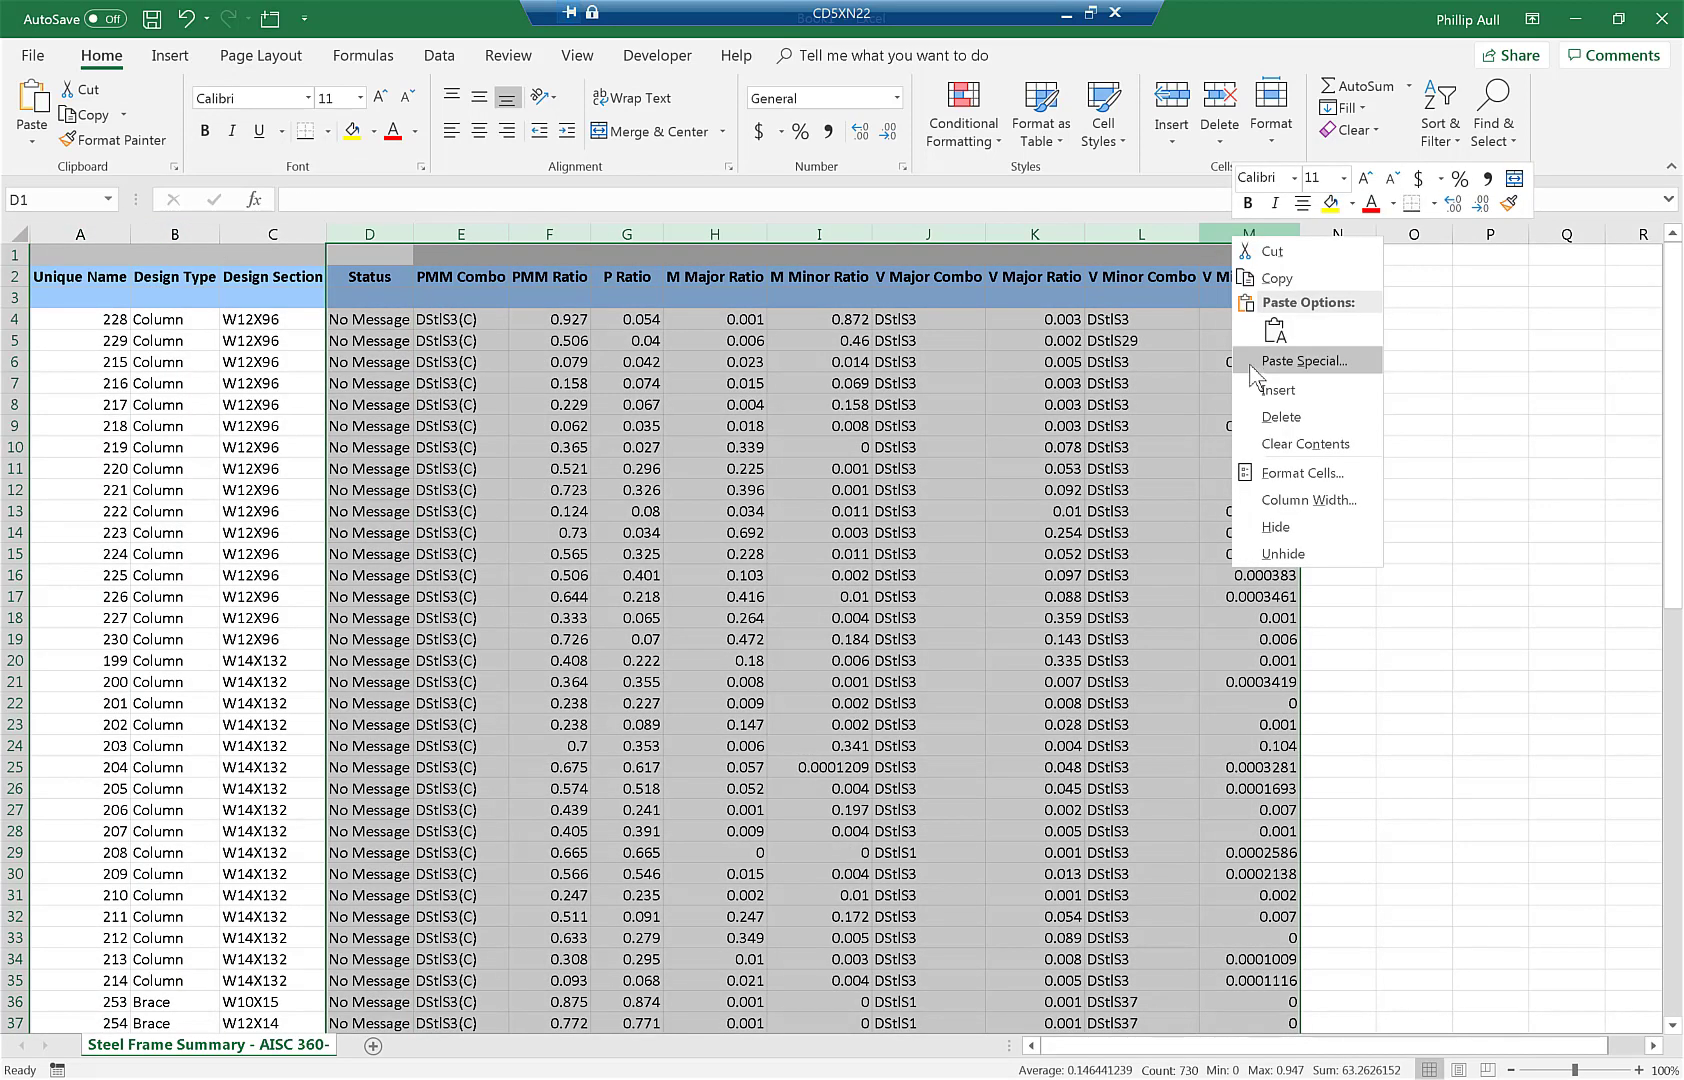
click(1262, 420)
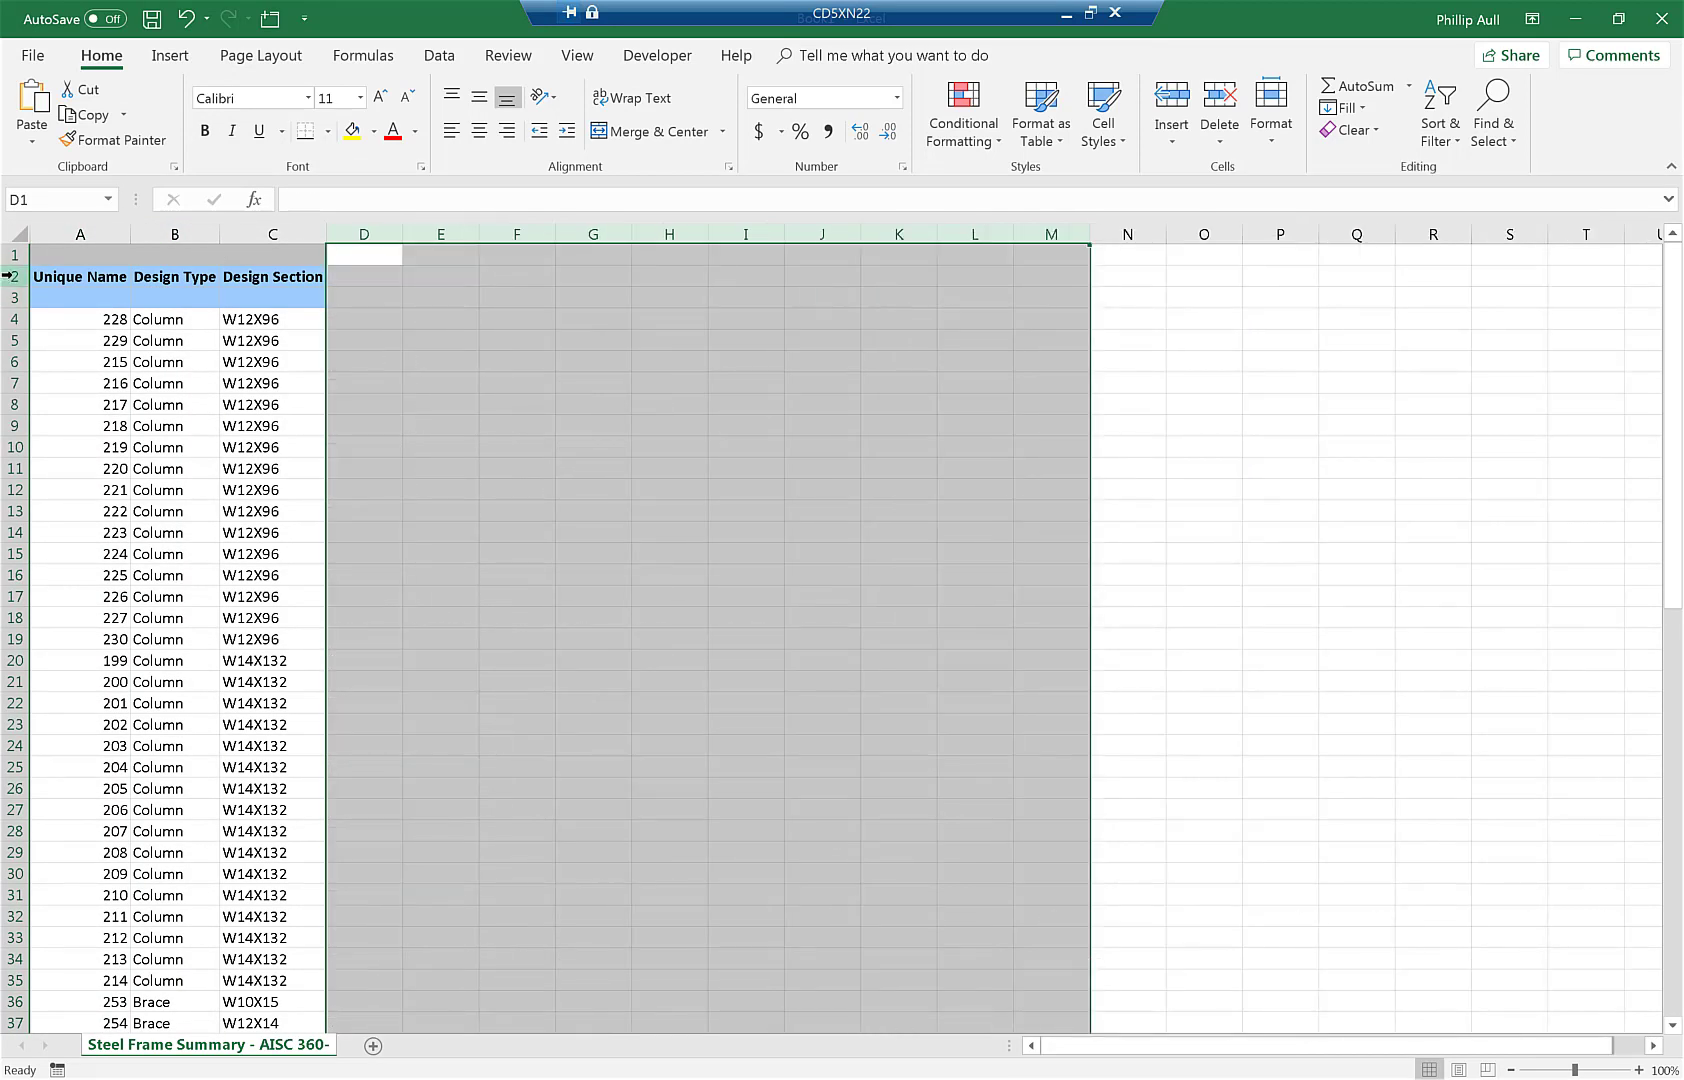
- Delete the table title and header rows above the member data
click(17, 258)
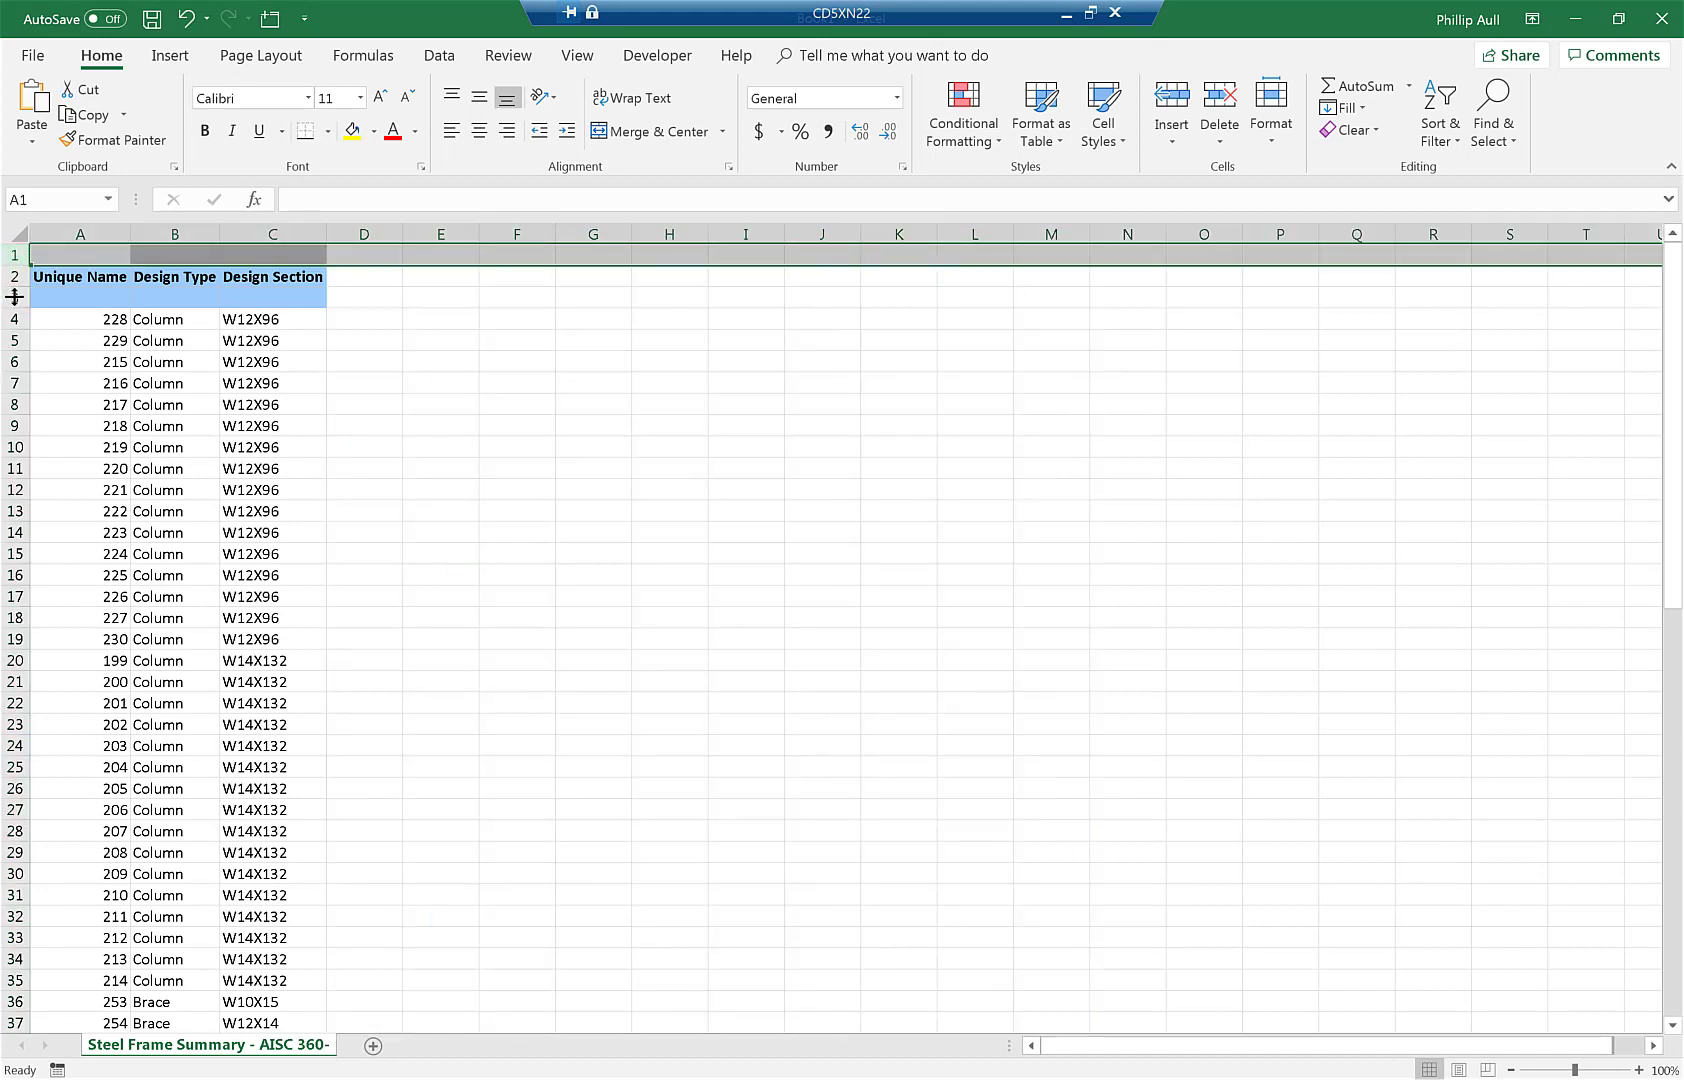
shift+click(10, 298)
right_click(10, 298)
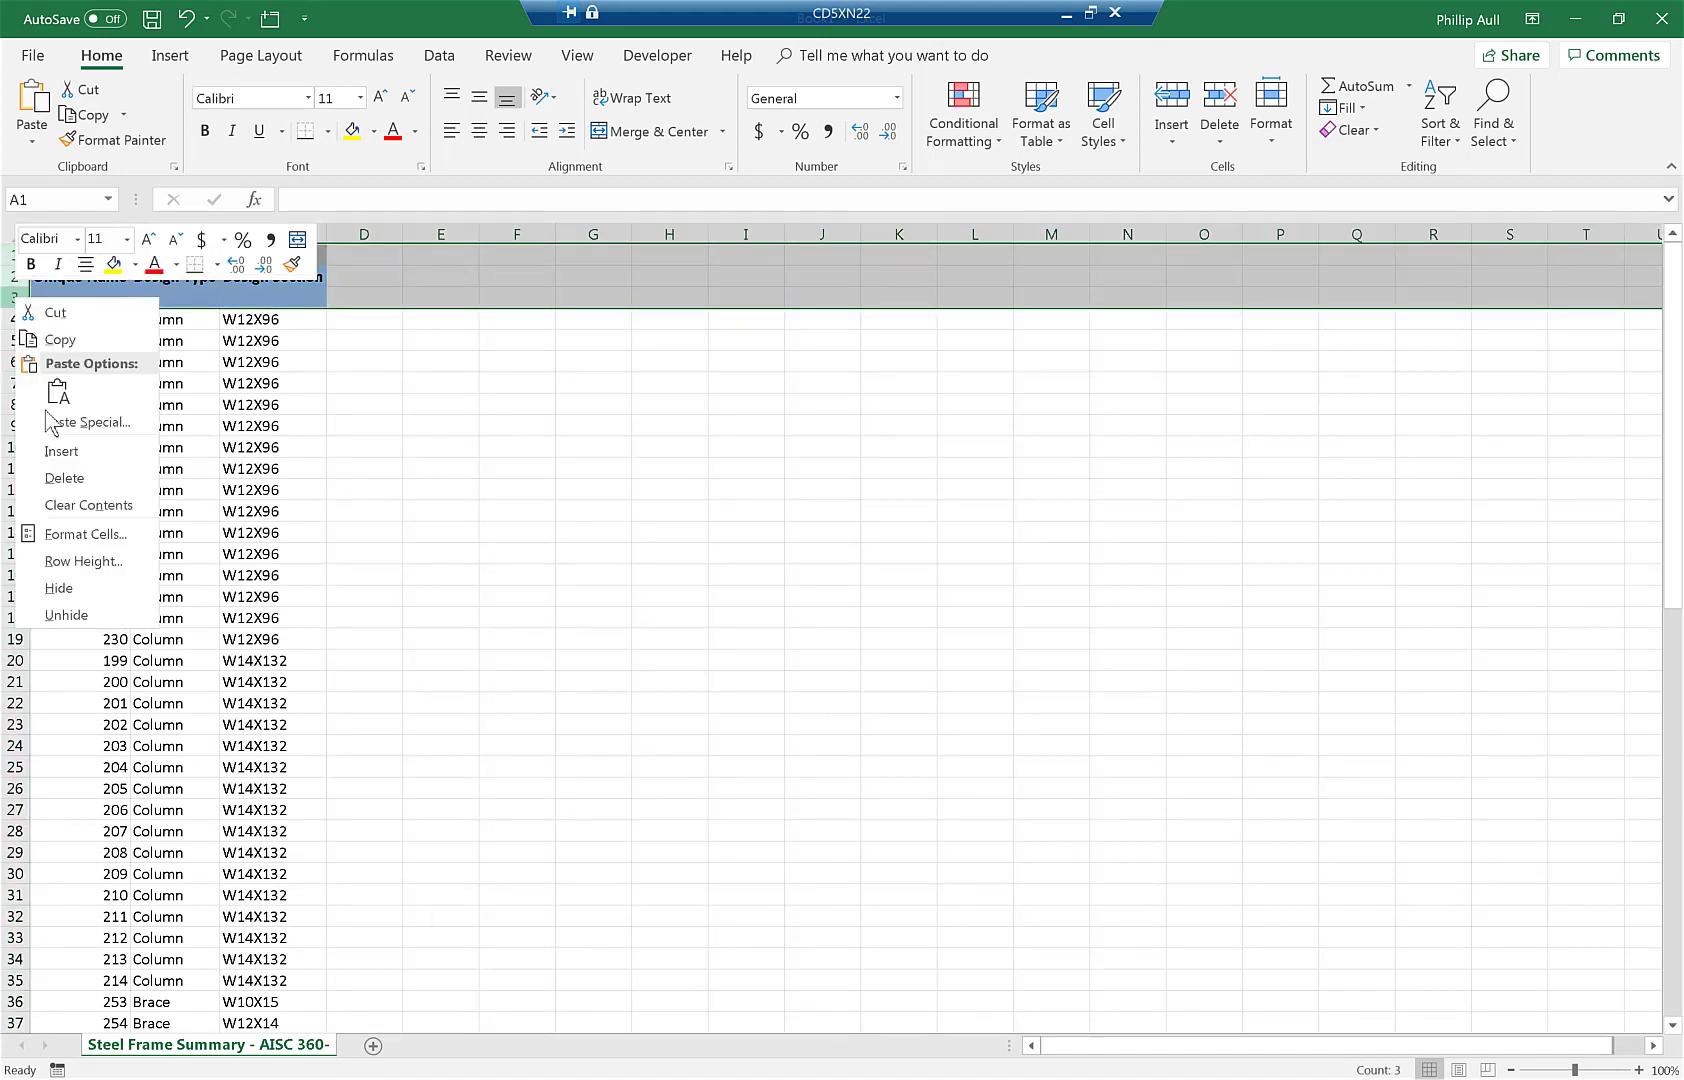
click(62, 480)
- Sort the member data by column A, unique name, smallest to largest
click(82, 256)
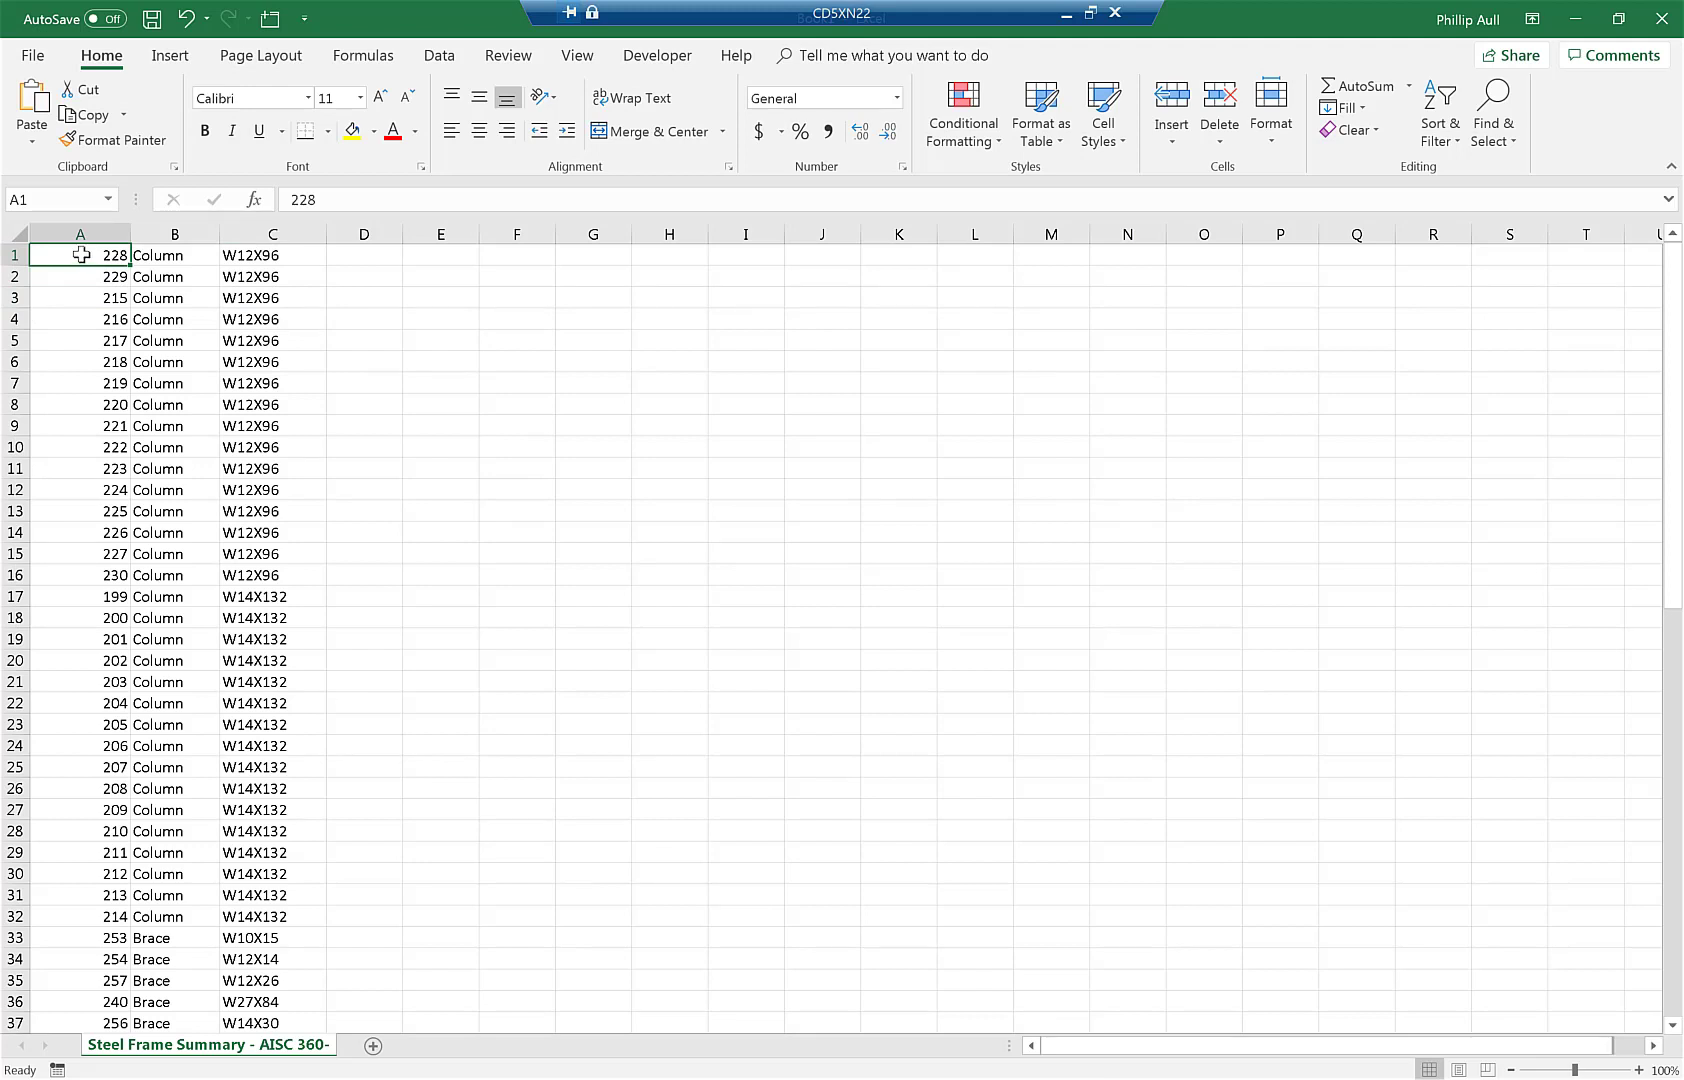
key(ctrl+shift+End)
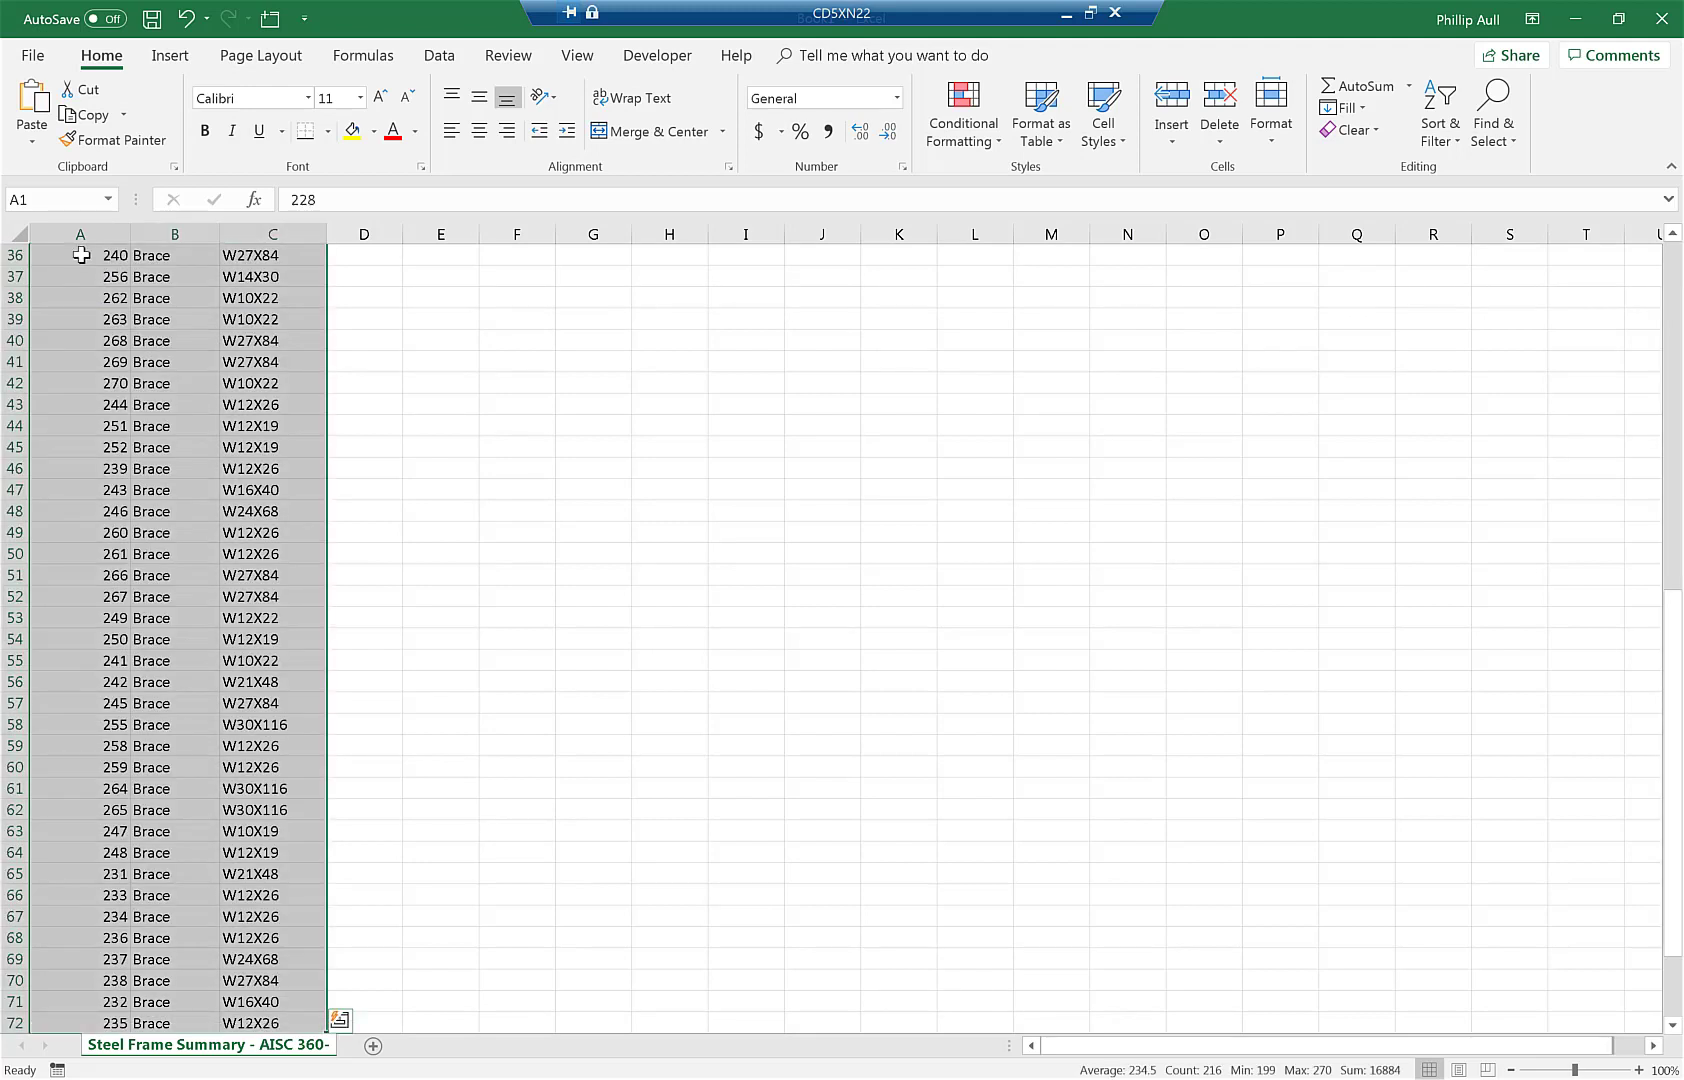
click(439, 60)
click(852, 120)
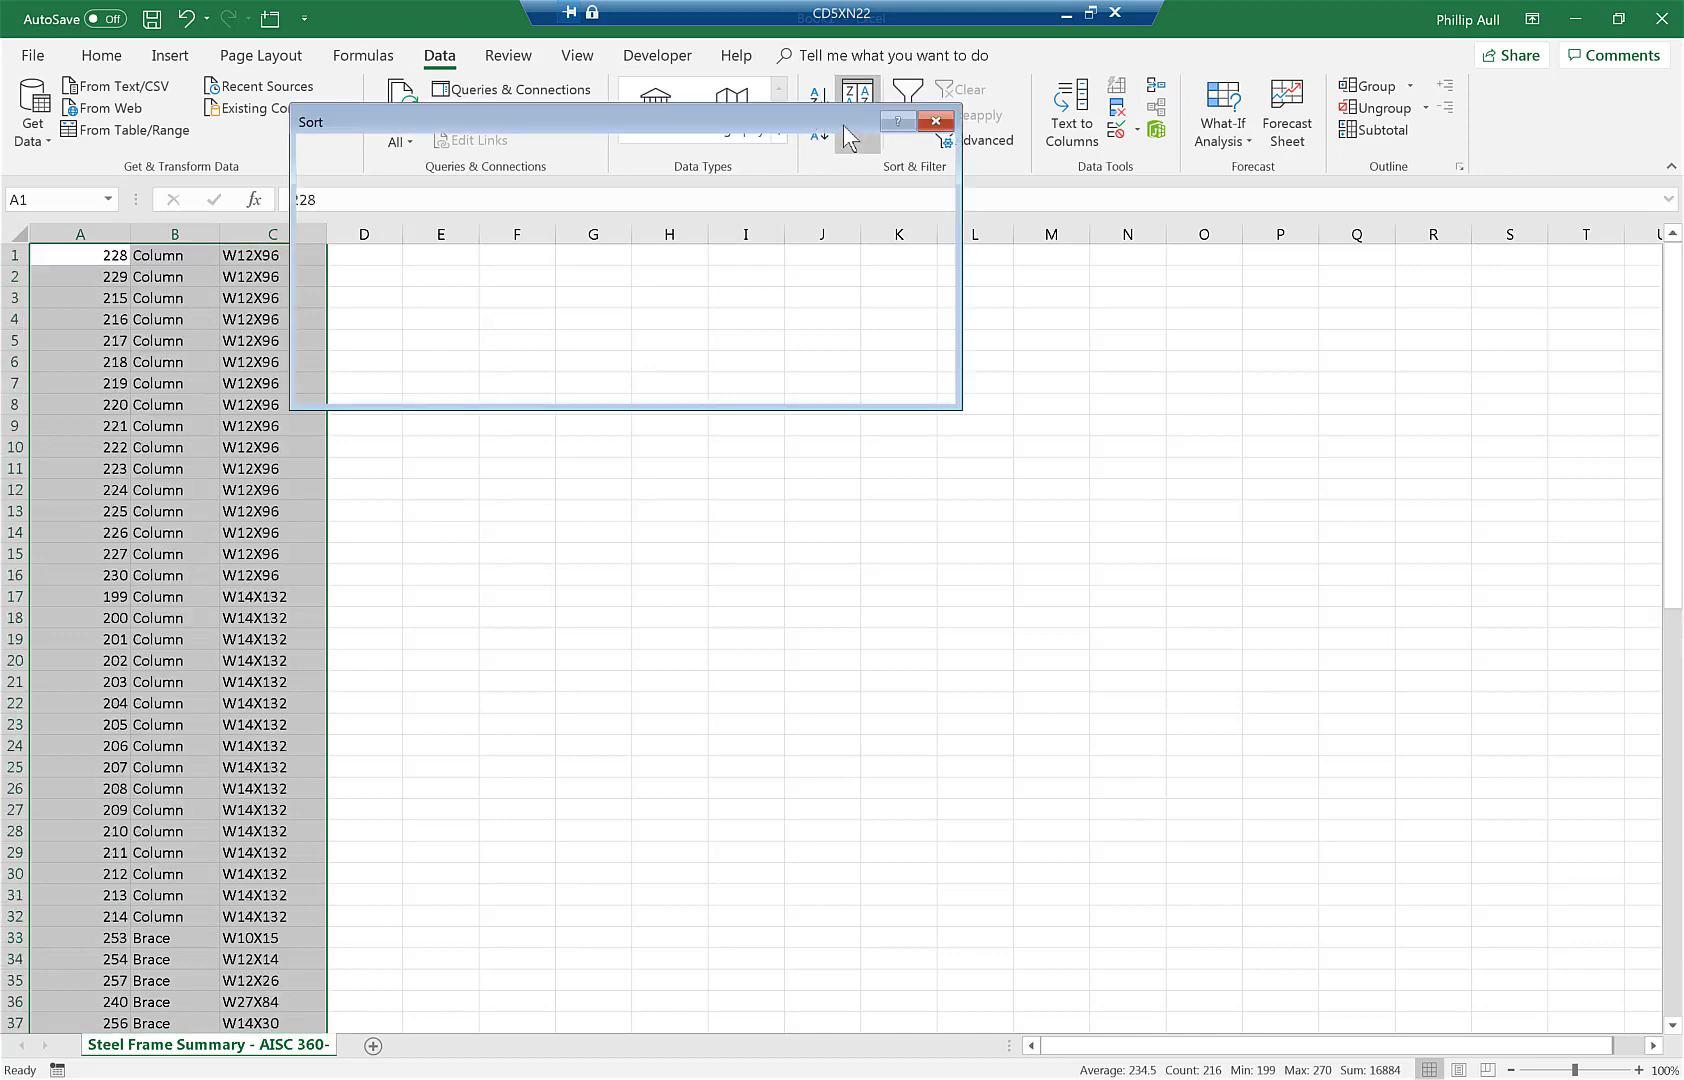
click(499, 210)
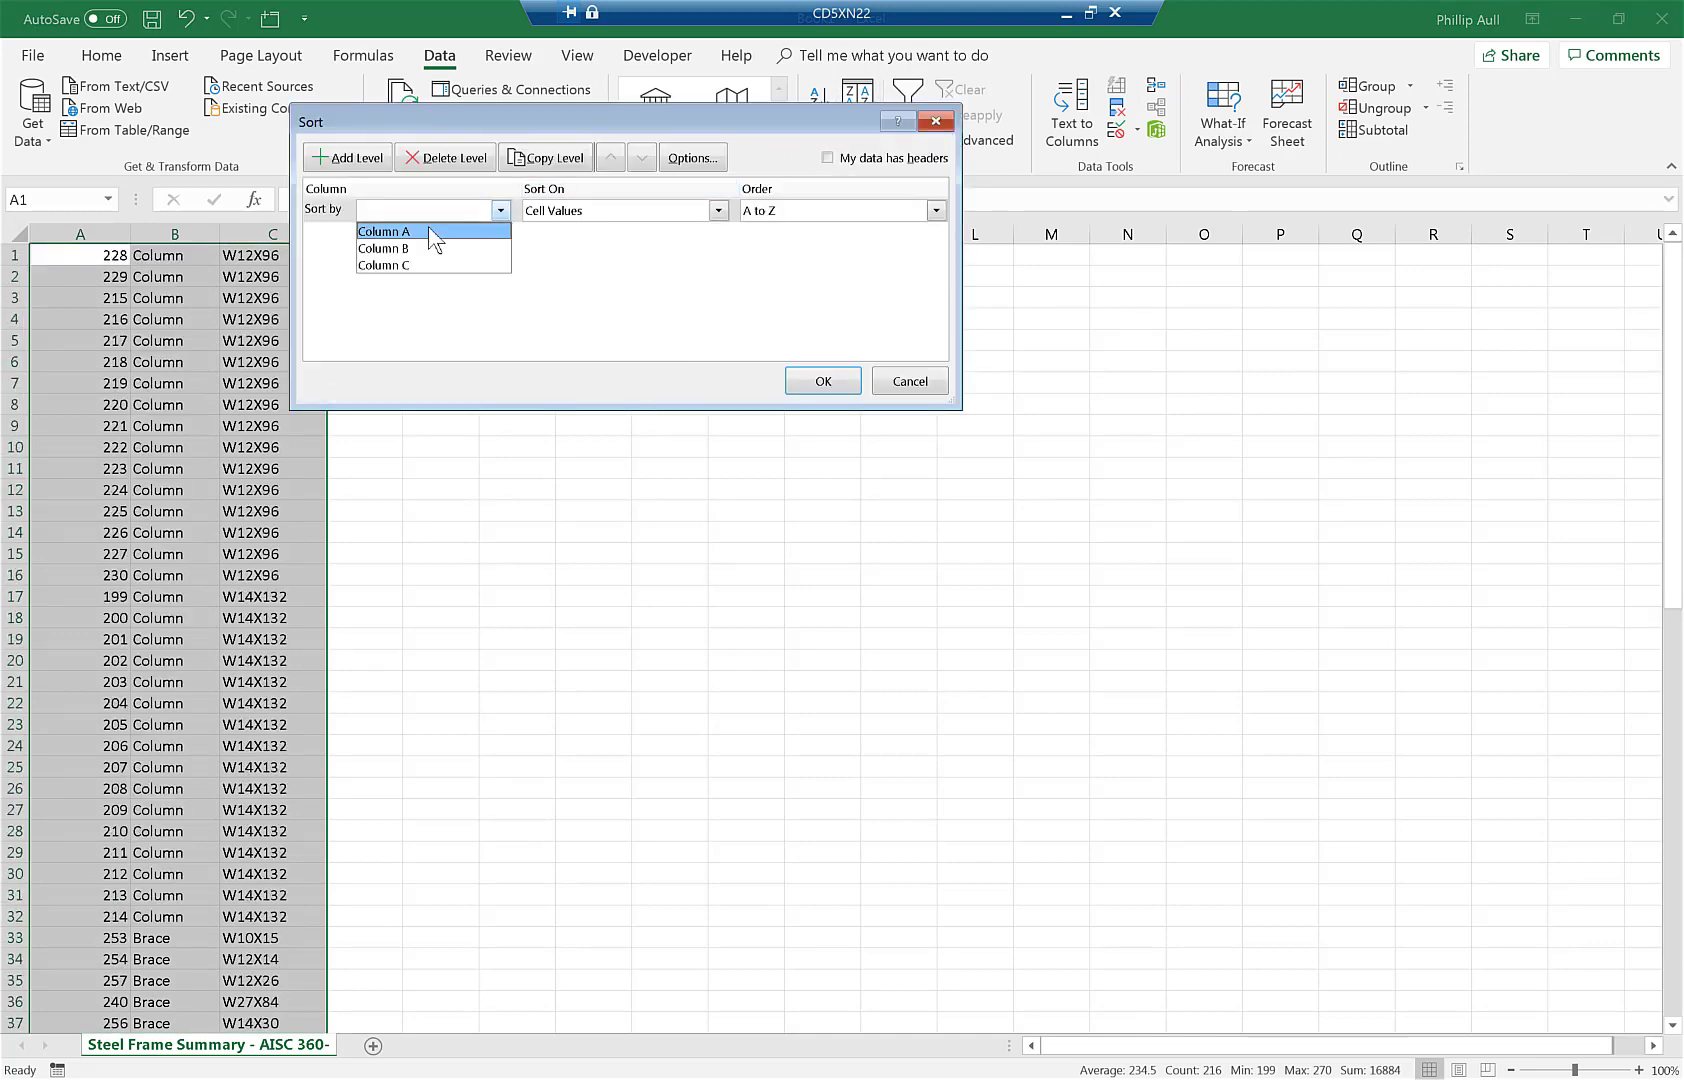
click(432, 233)
click(818, 380)
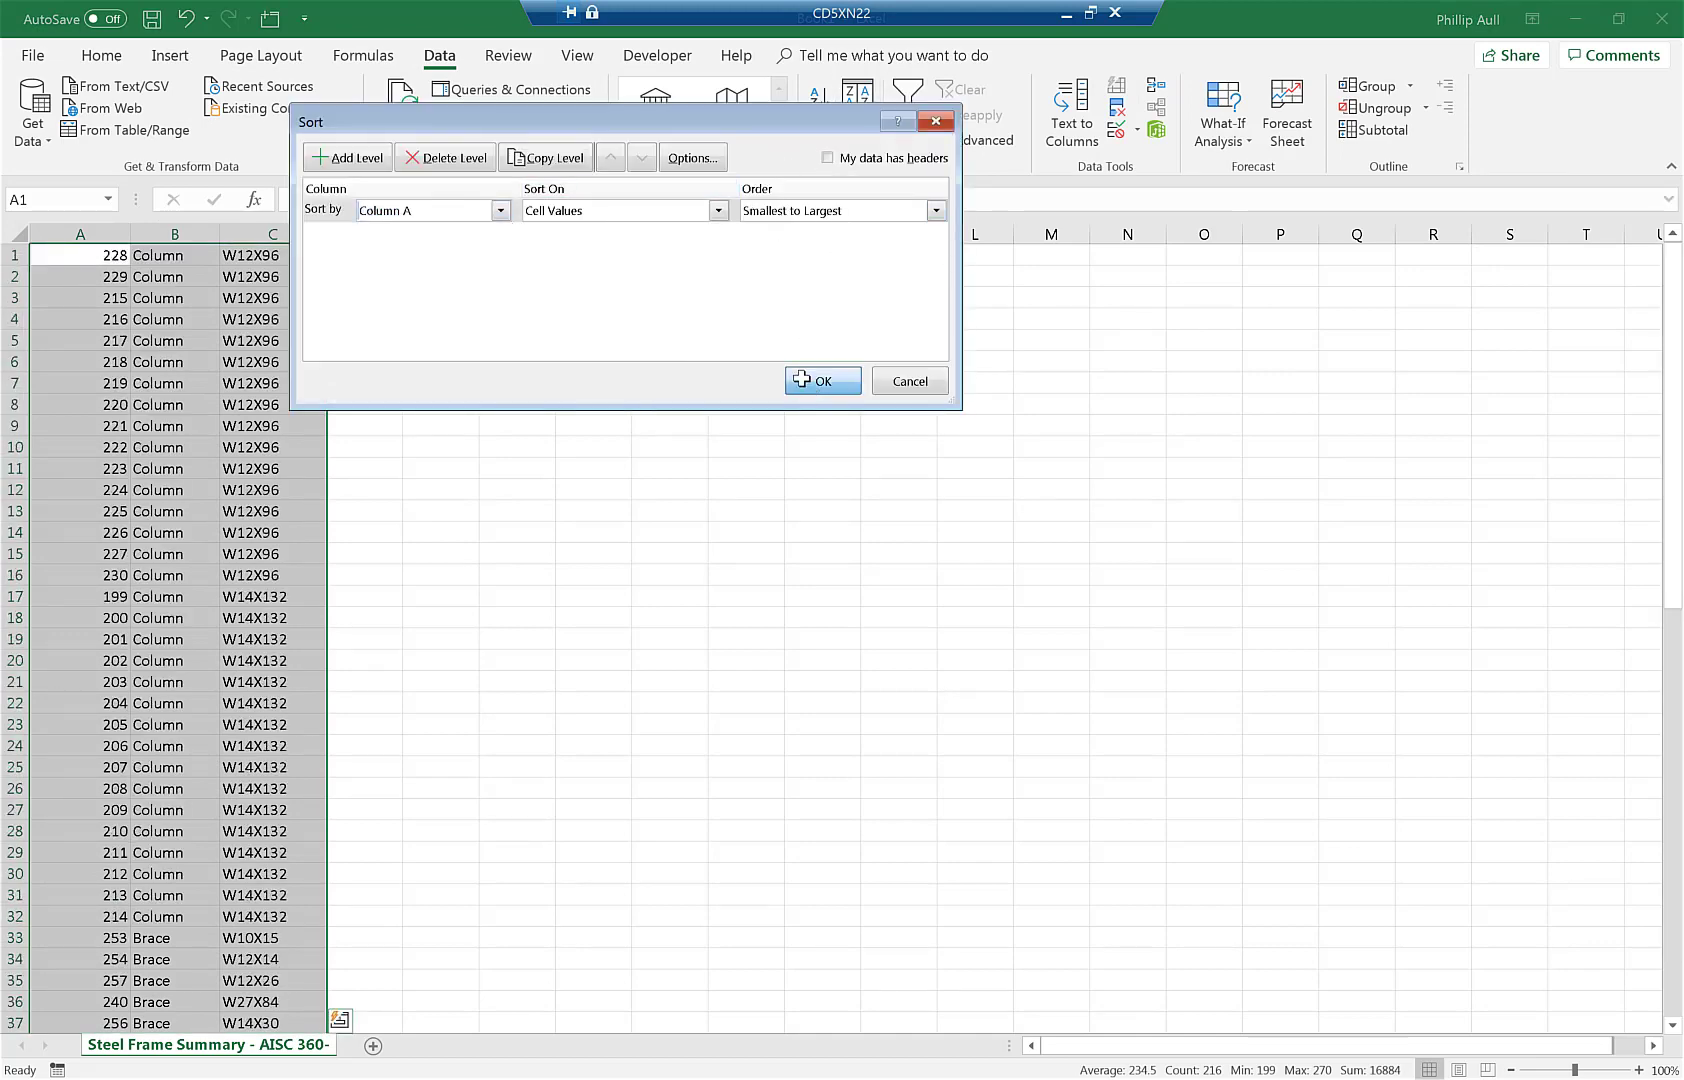
click(118, 258)
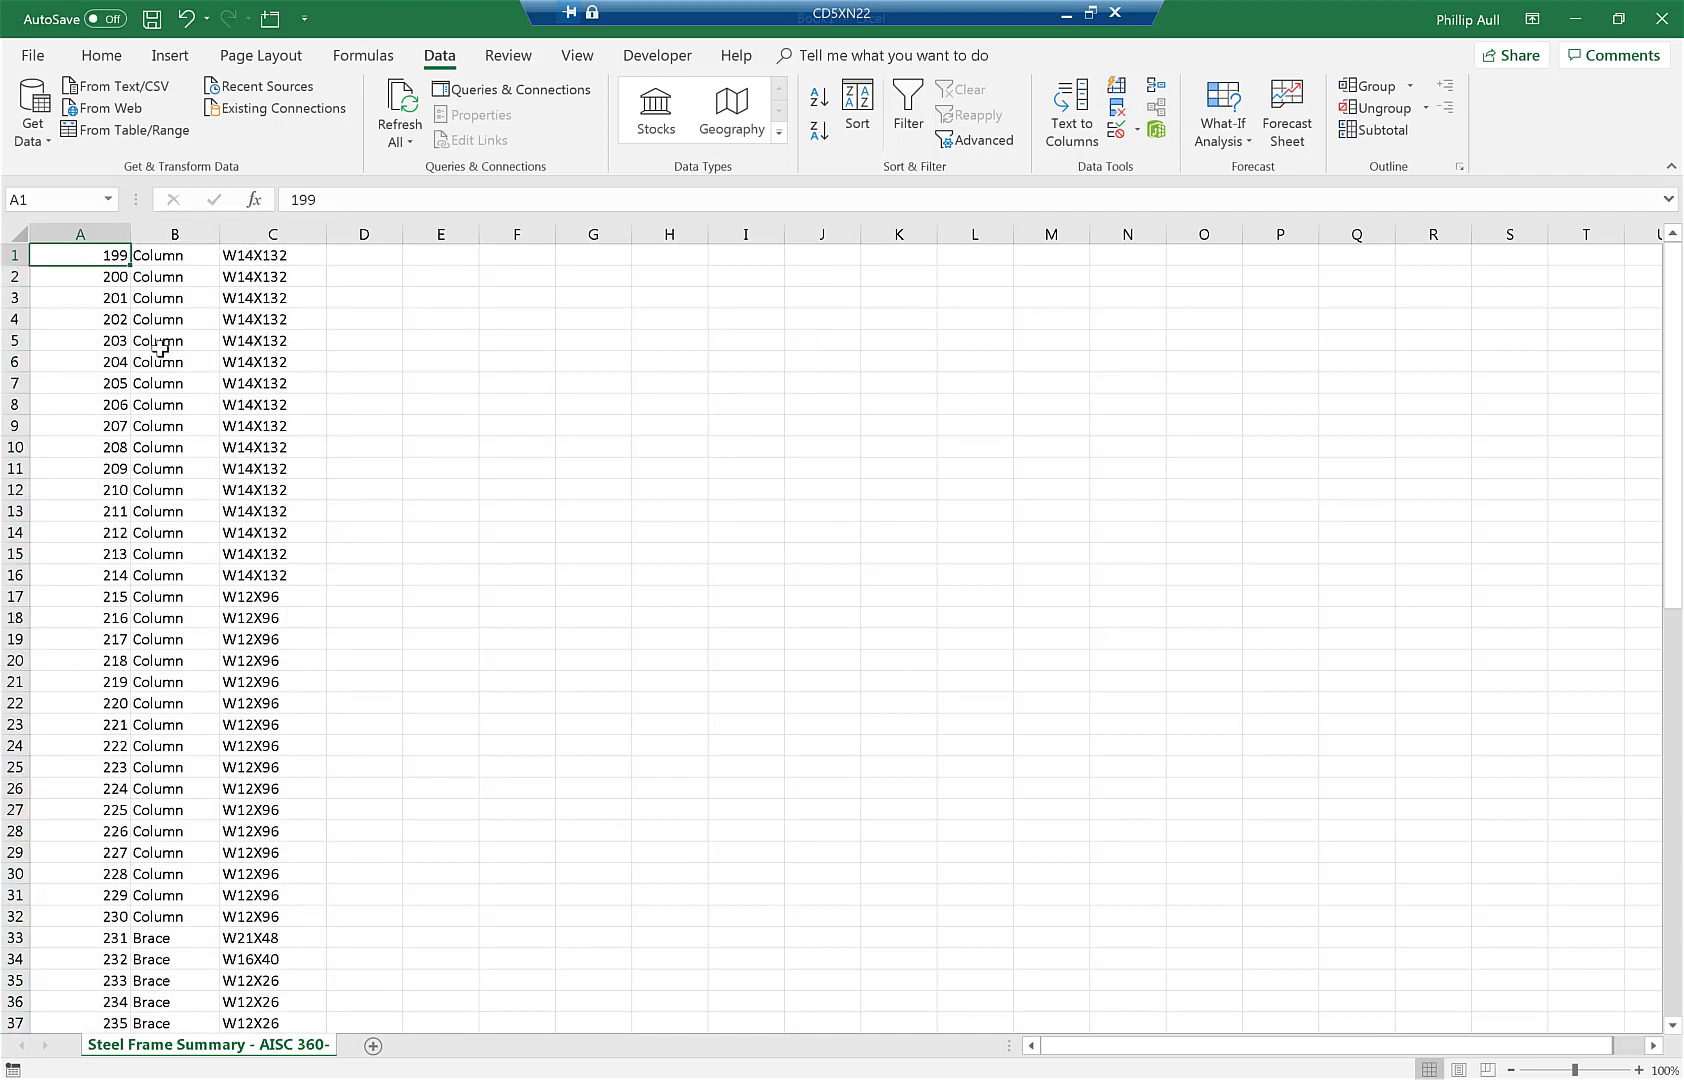
scroll(160, 347, down, 2)
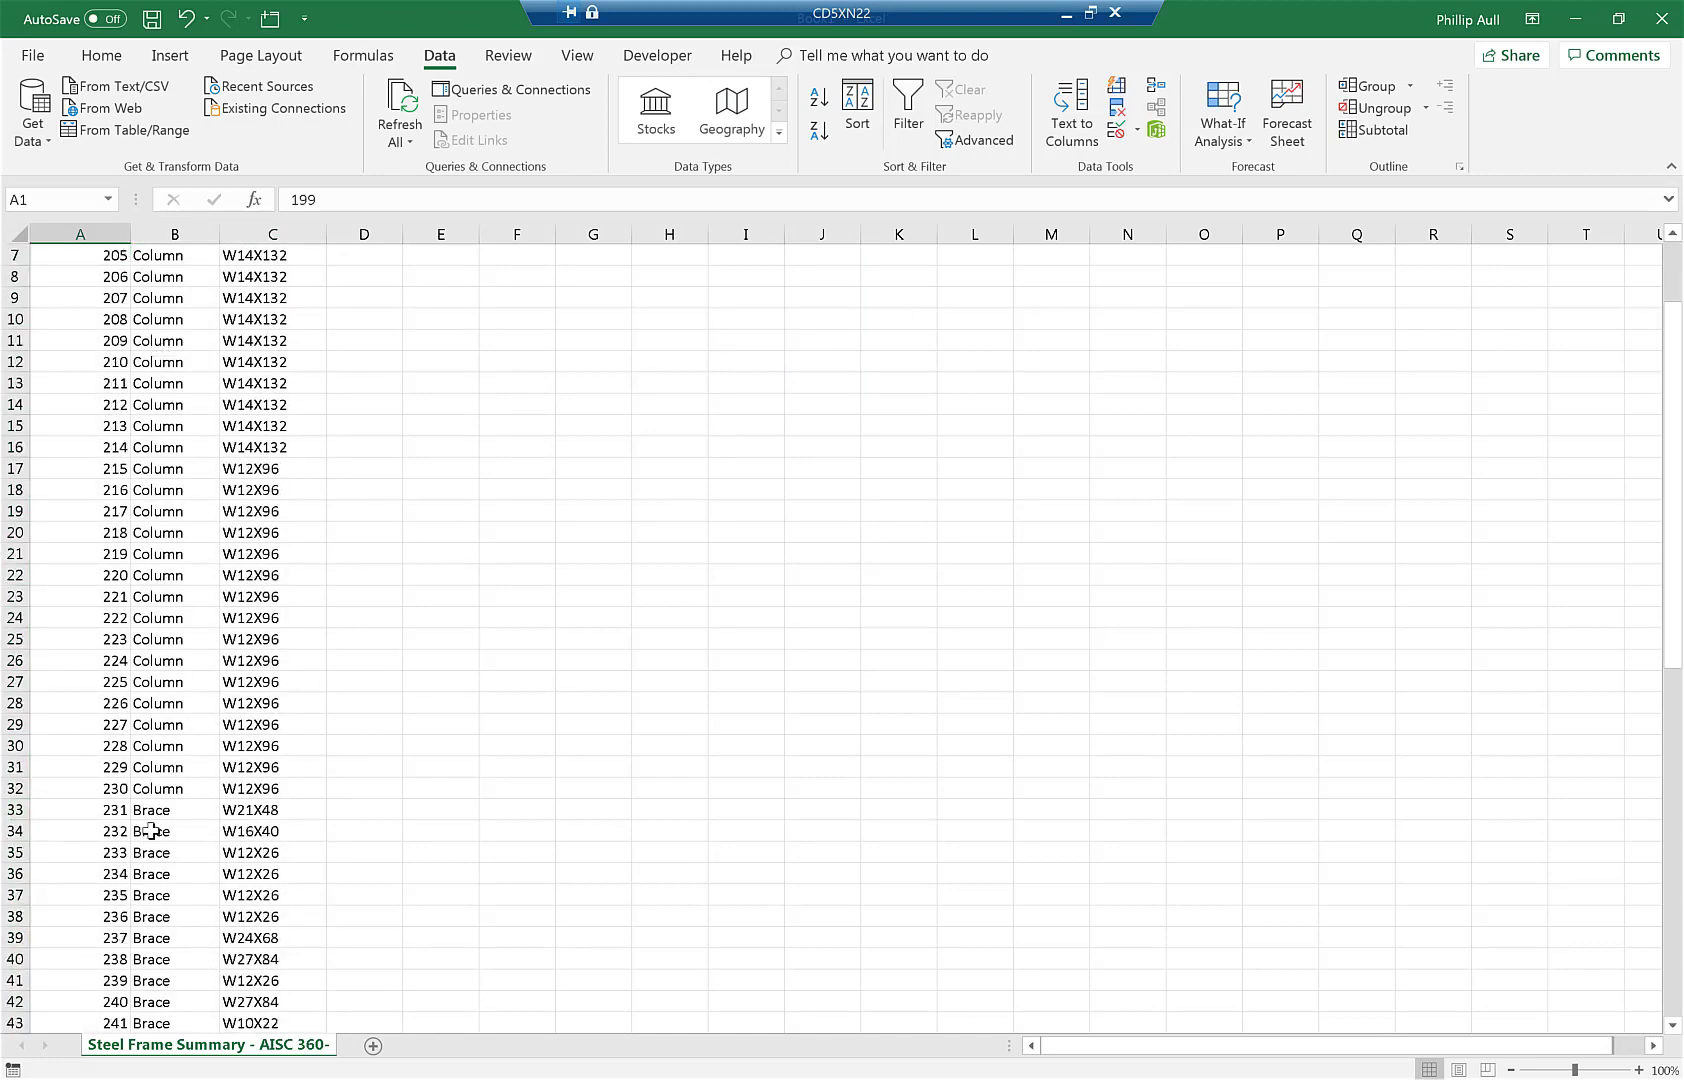
- Insert a blank row 33 after the column members and delete the design type column
right_click(22, 812)
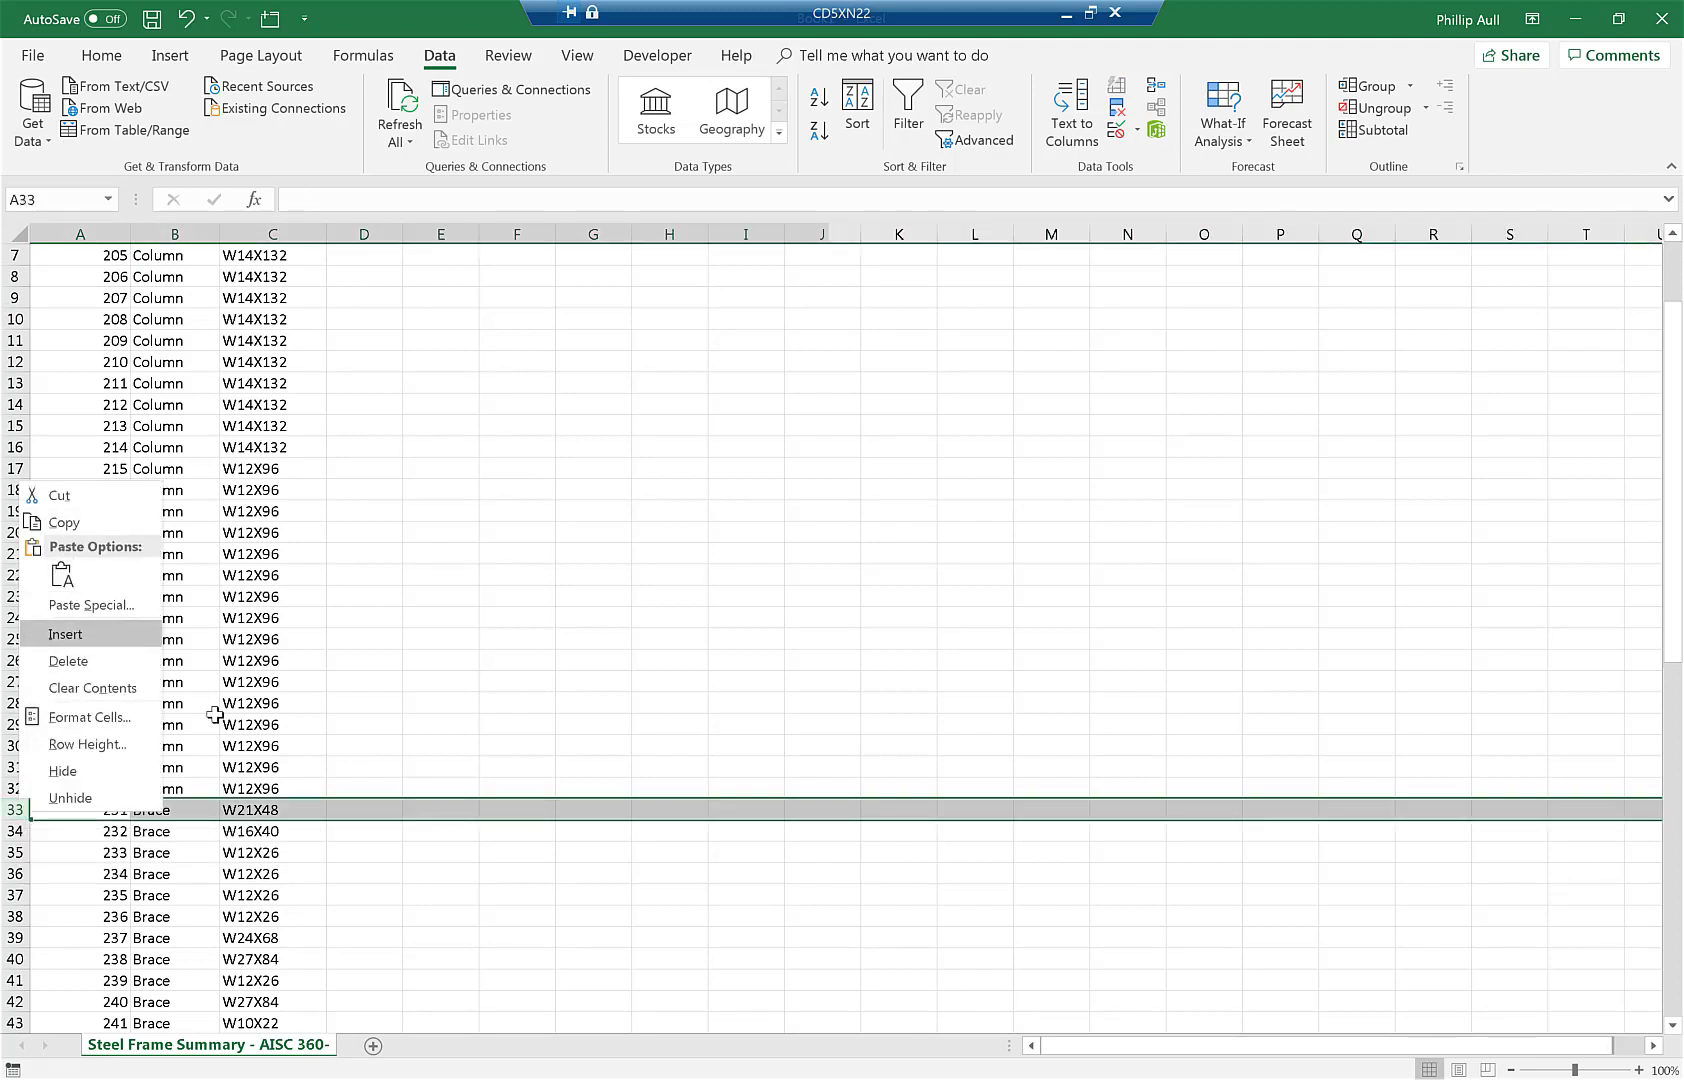
click(180, 233)
right_click(180, 233)
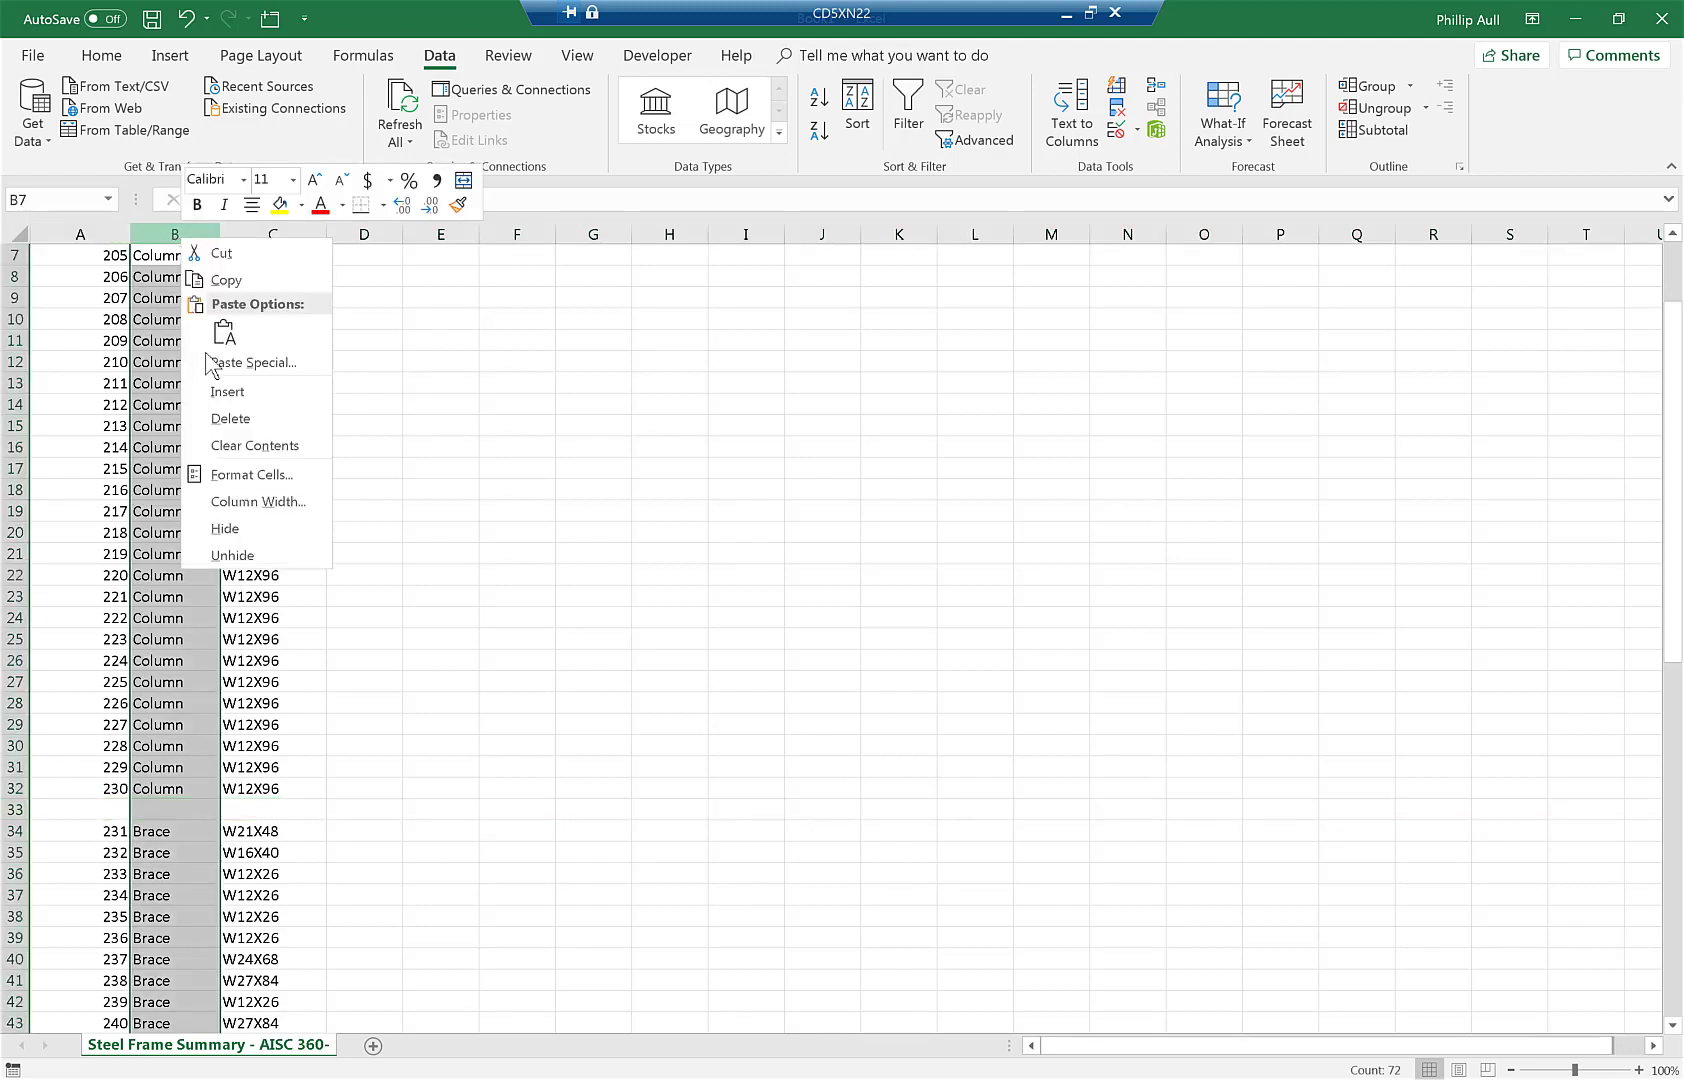
click(228, 420)
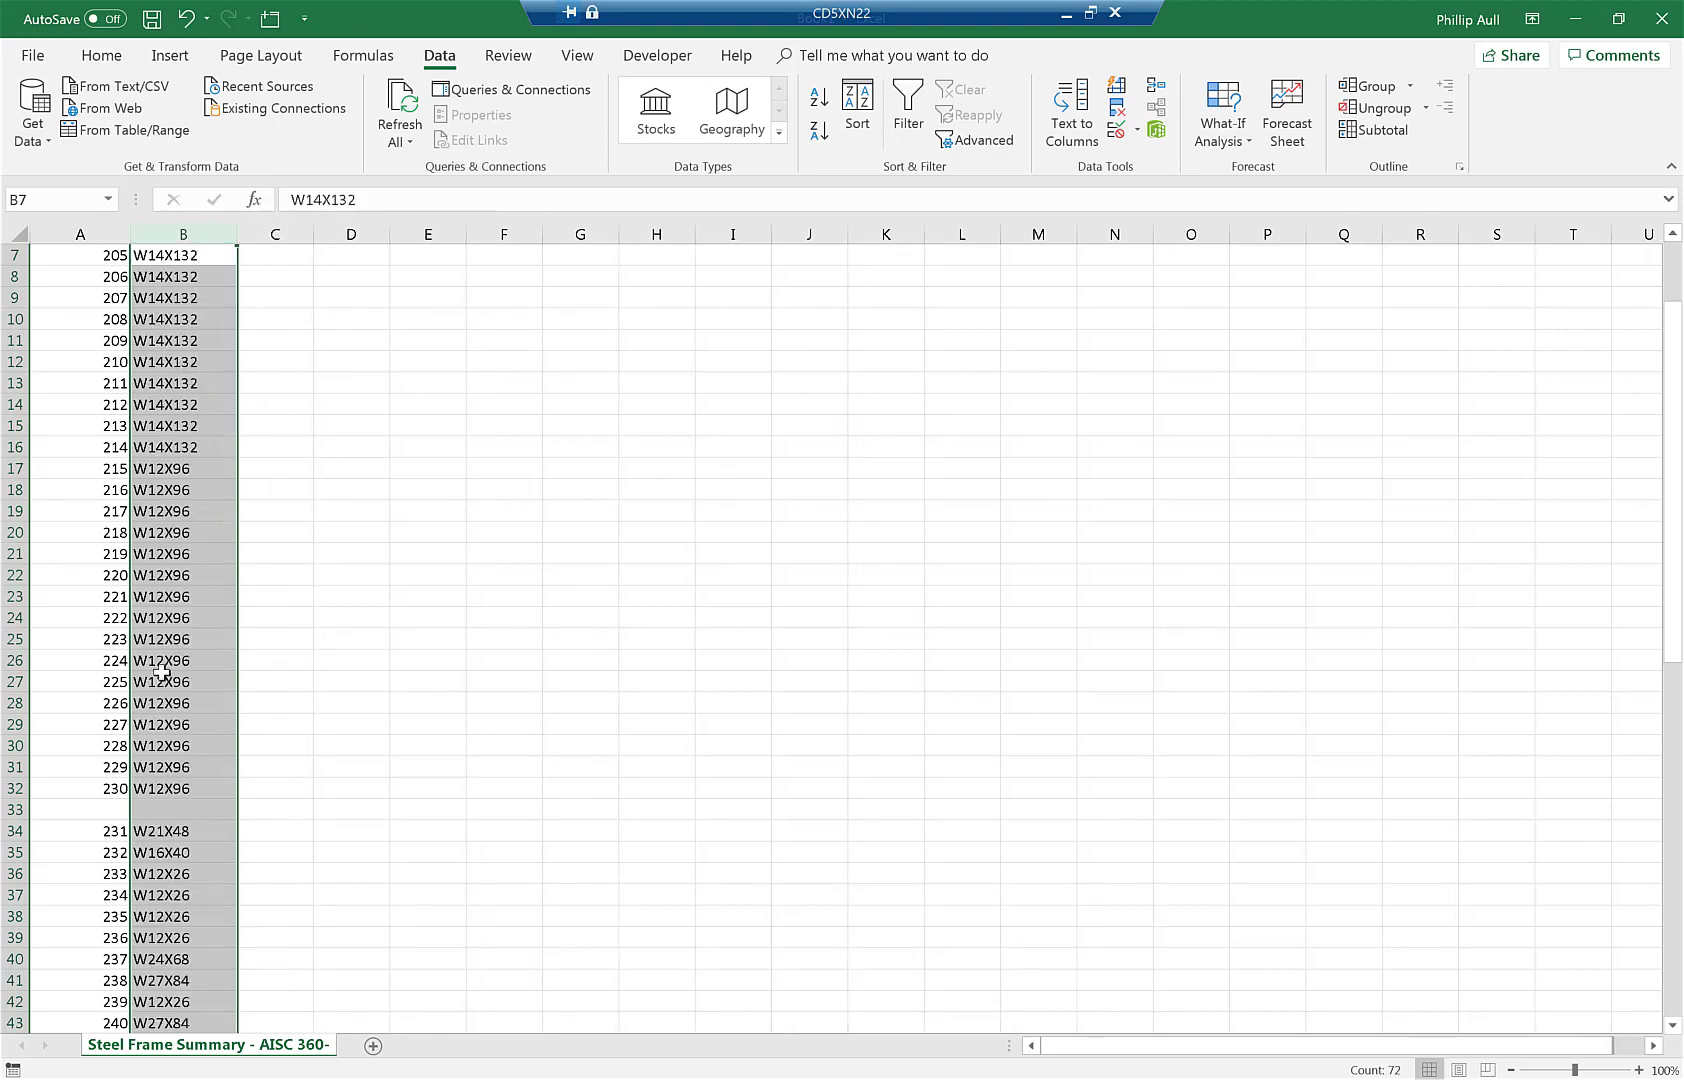
- Copy names and sizes of members 199–230 into the Columns sheet, matching destination formatting
click(162, 790)
scroll(160, 790, up, 2)
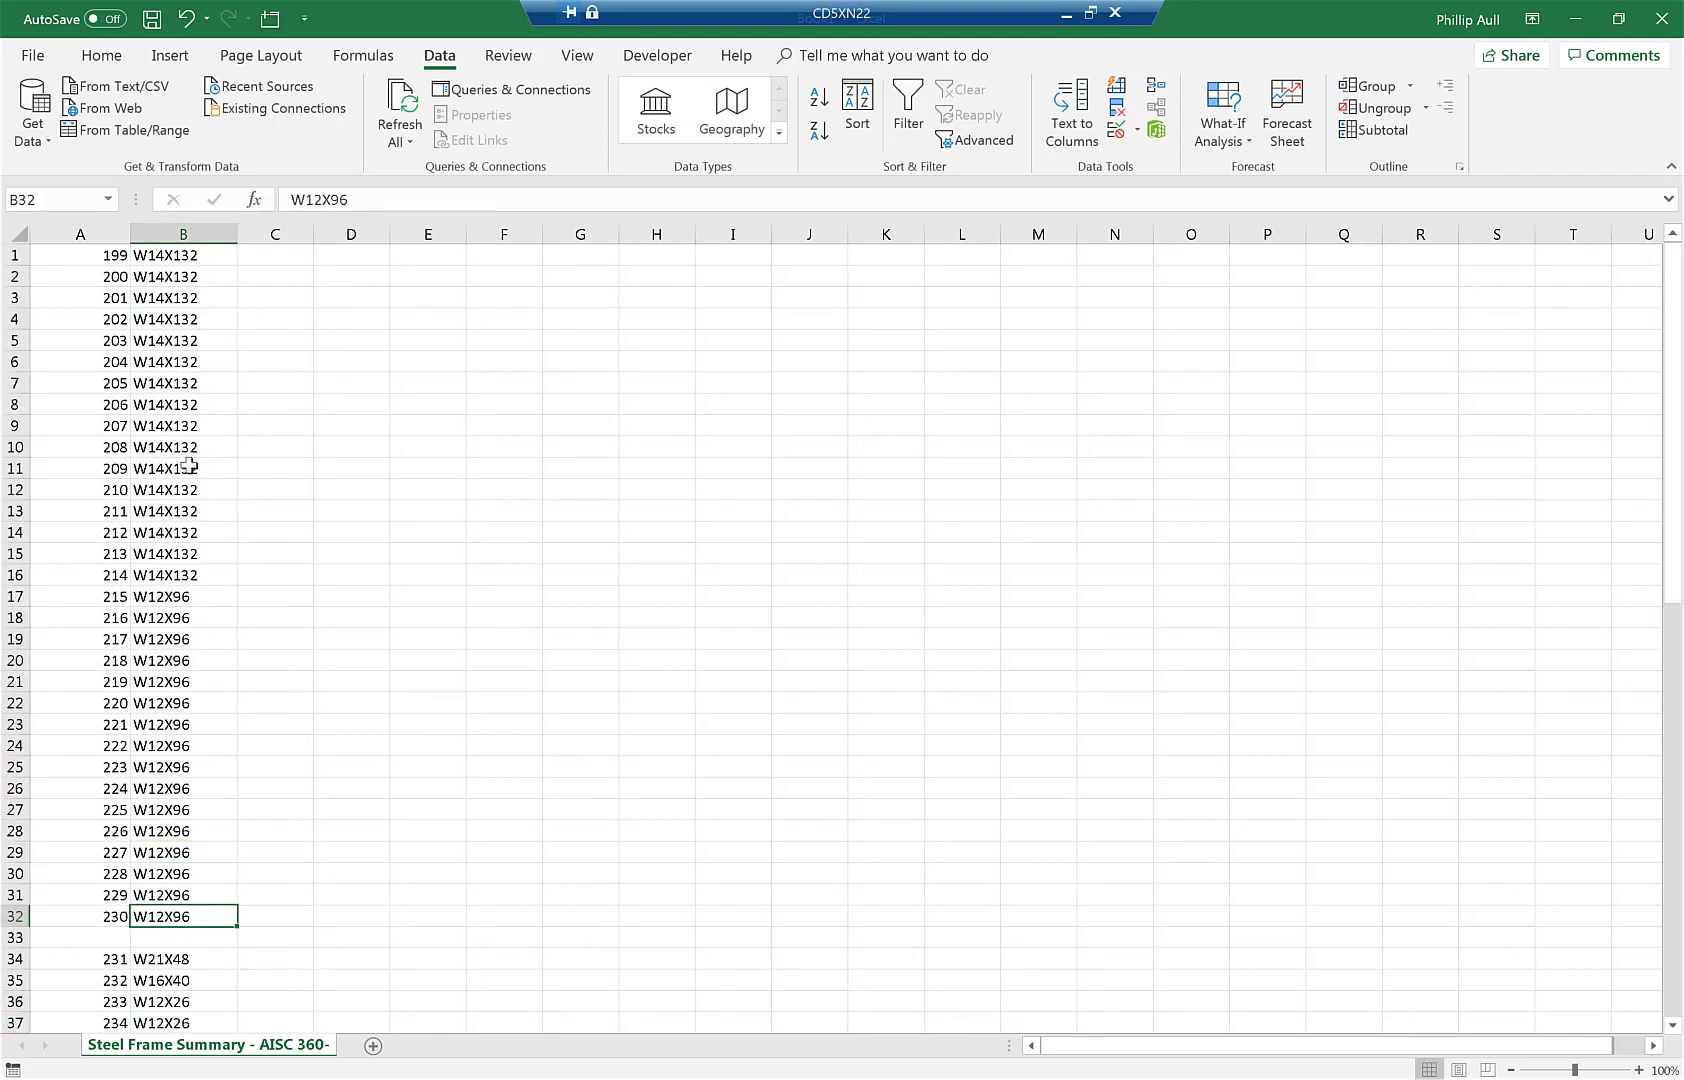
shift+click(110, 256)
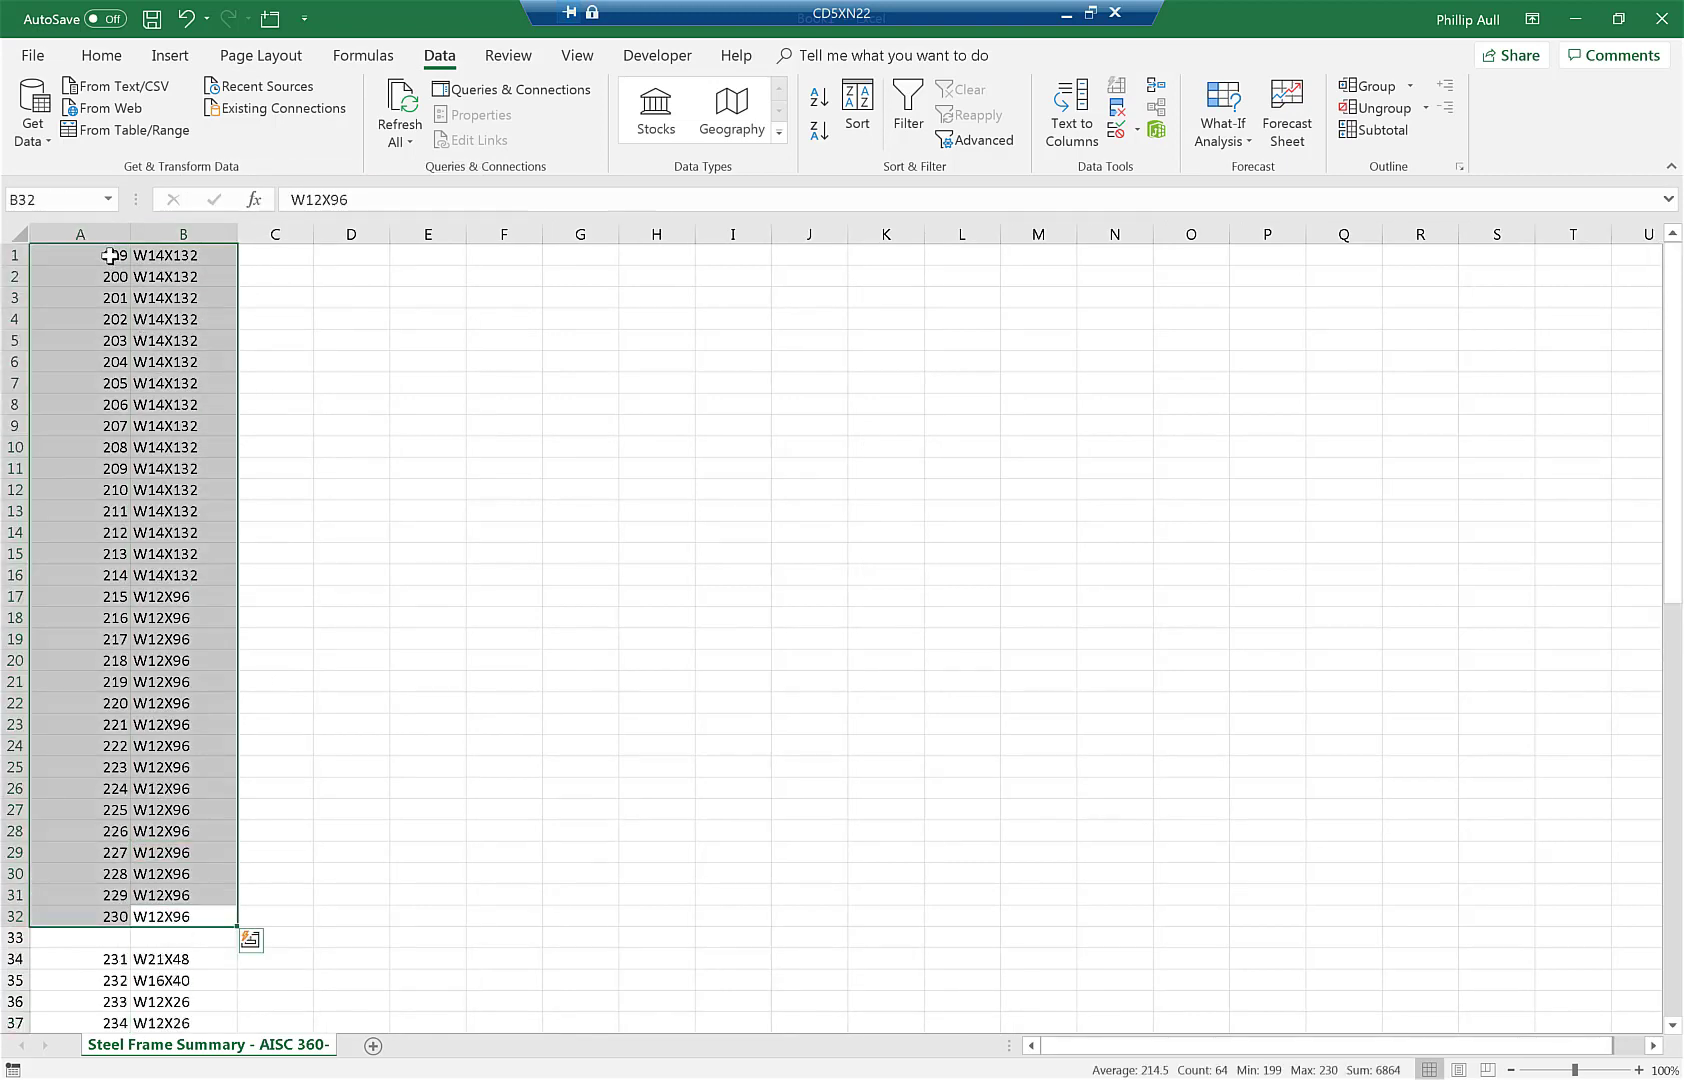
key(ctrl+c)
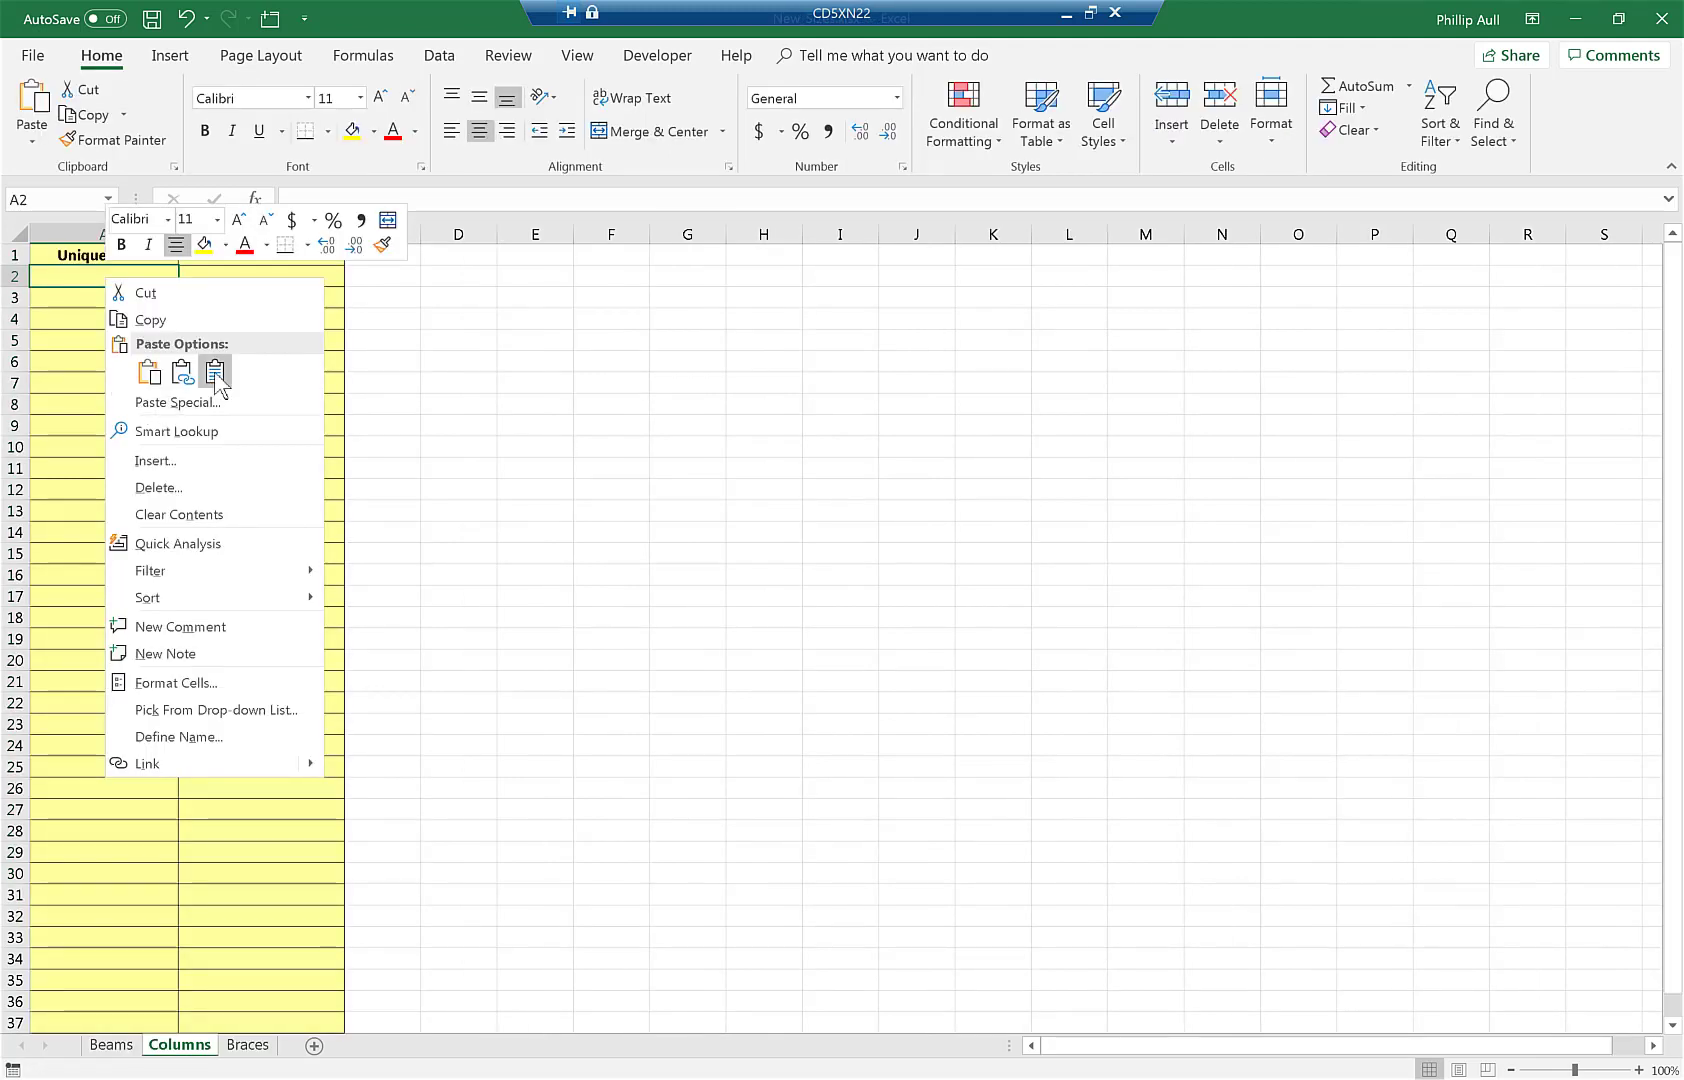
click(215, 377)
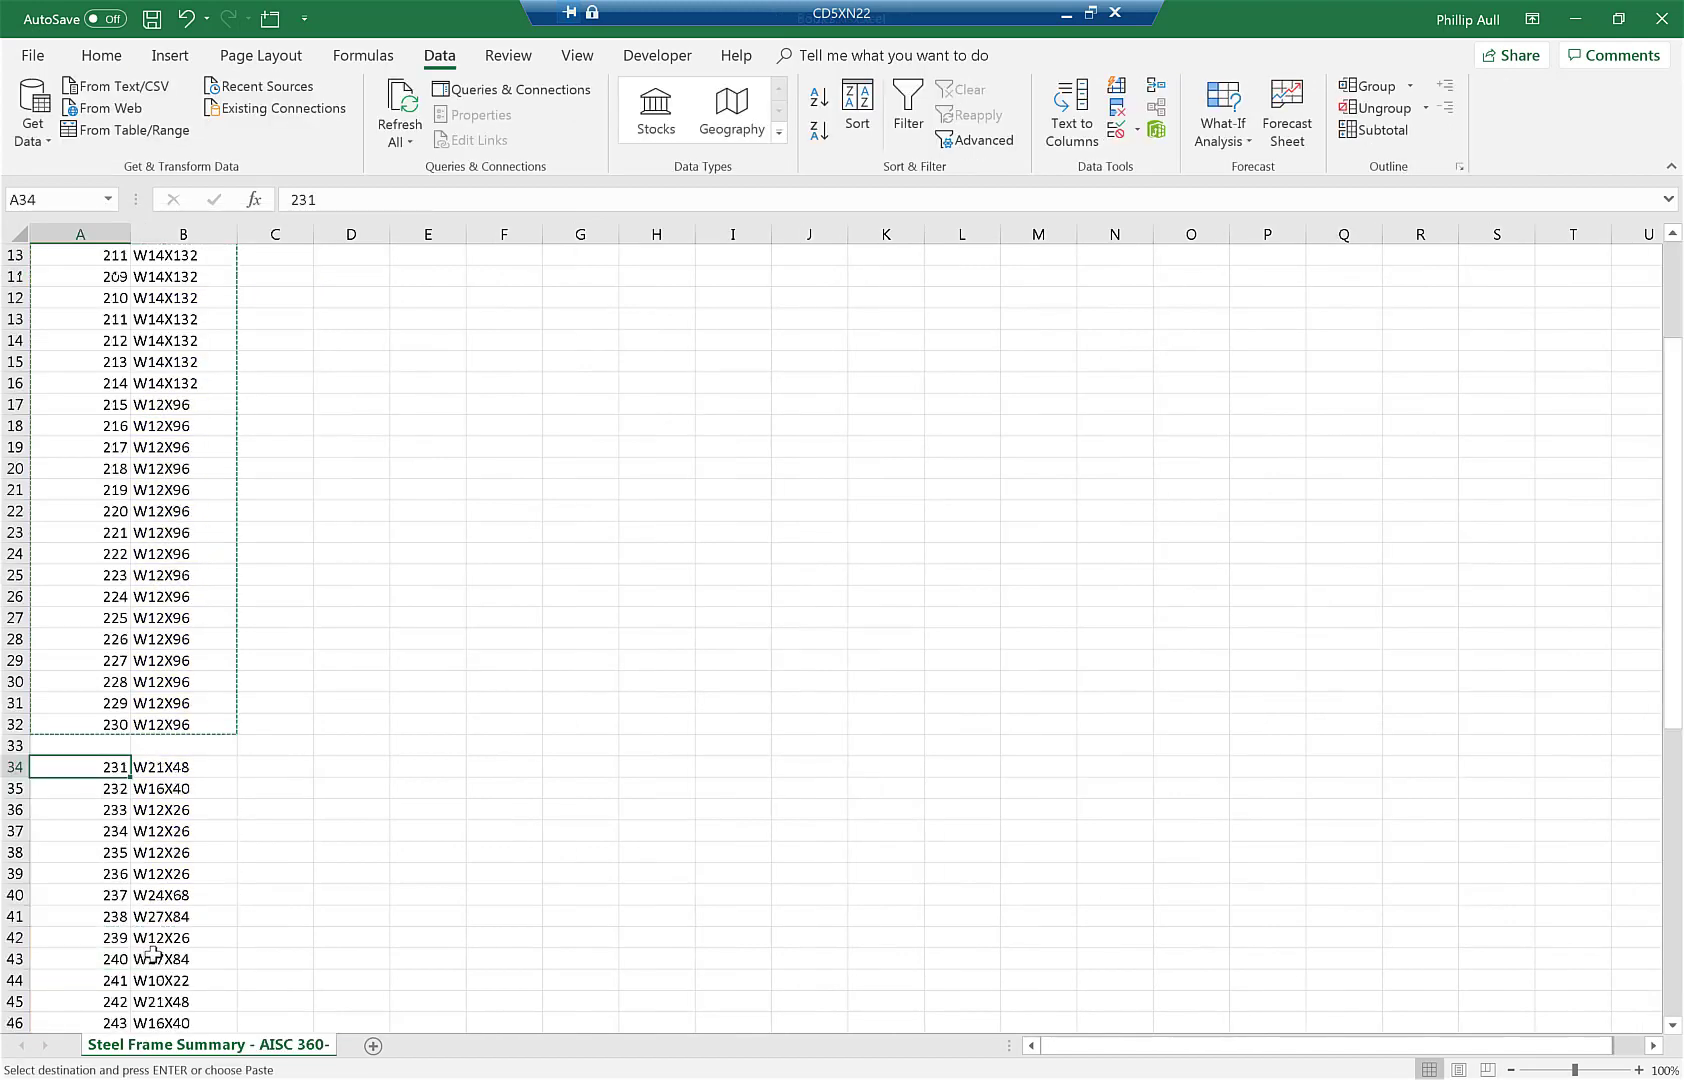
scroll(164, 936, down, 10)
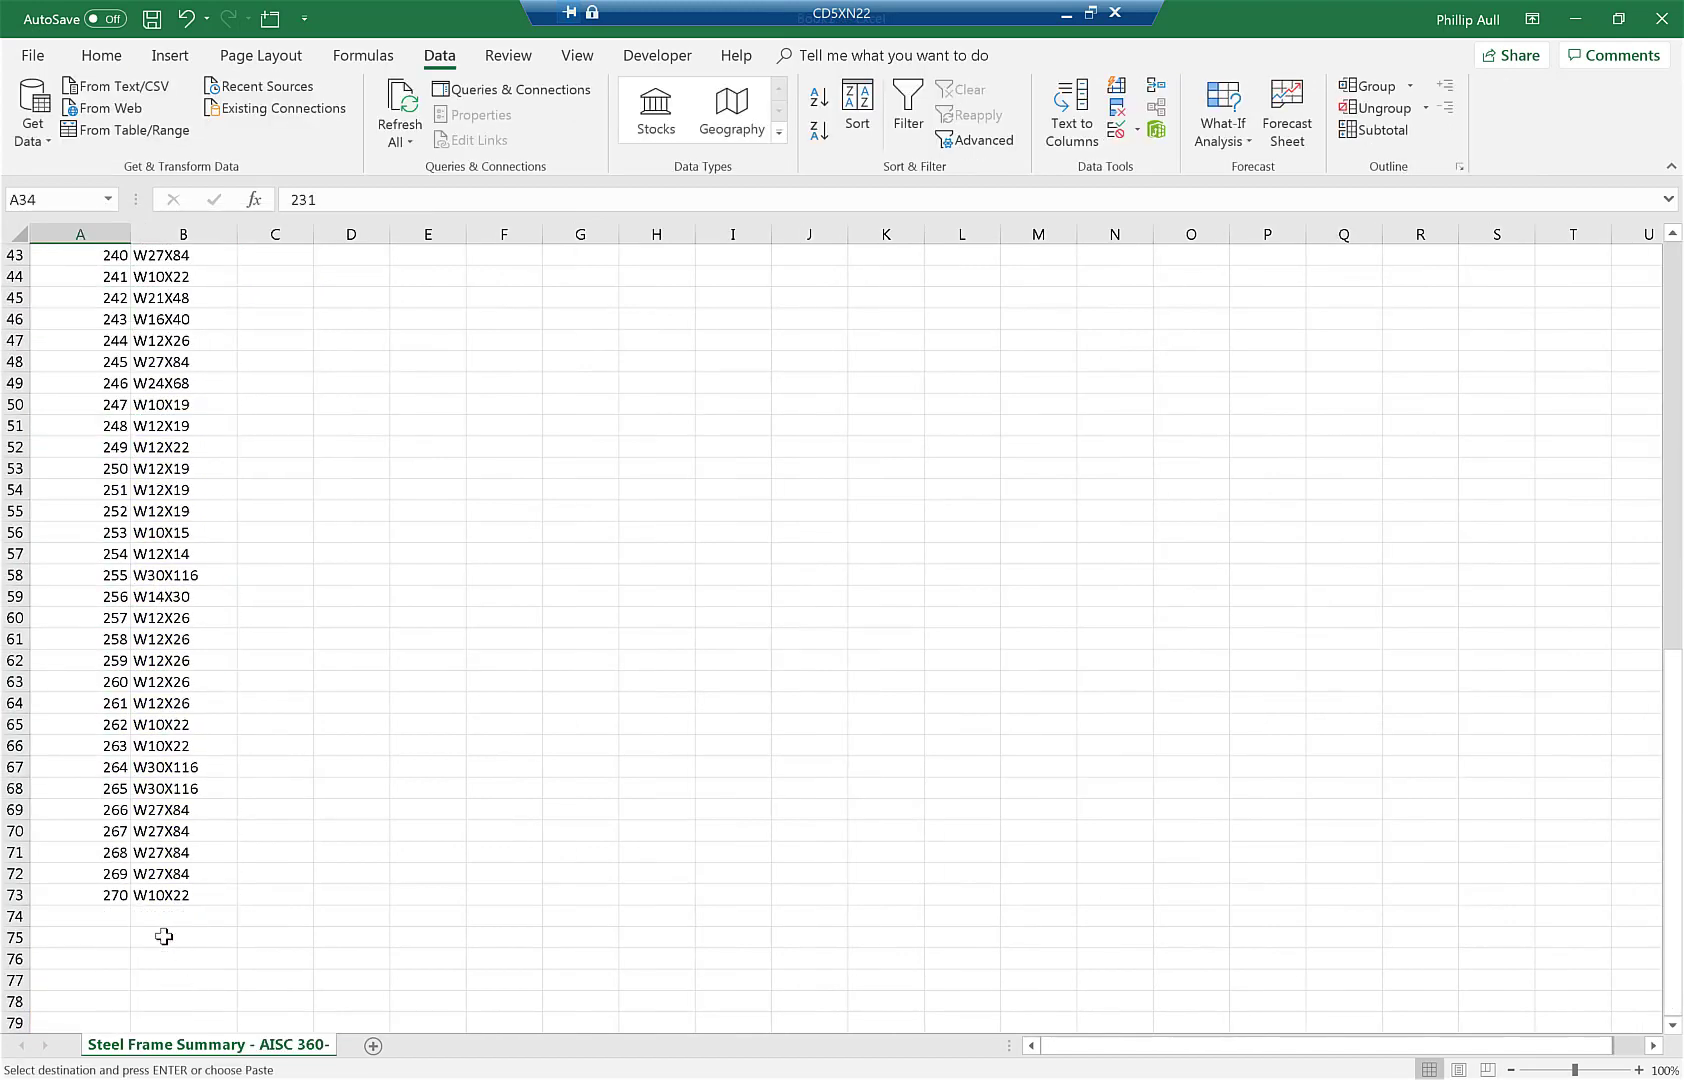
- Paste braces 231–270 and their sizes into New_Sizes Braces sheet at A2, matching destination formatting
scroll(164, 936, down, 1)
shift+click(169, 829)
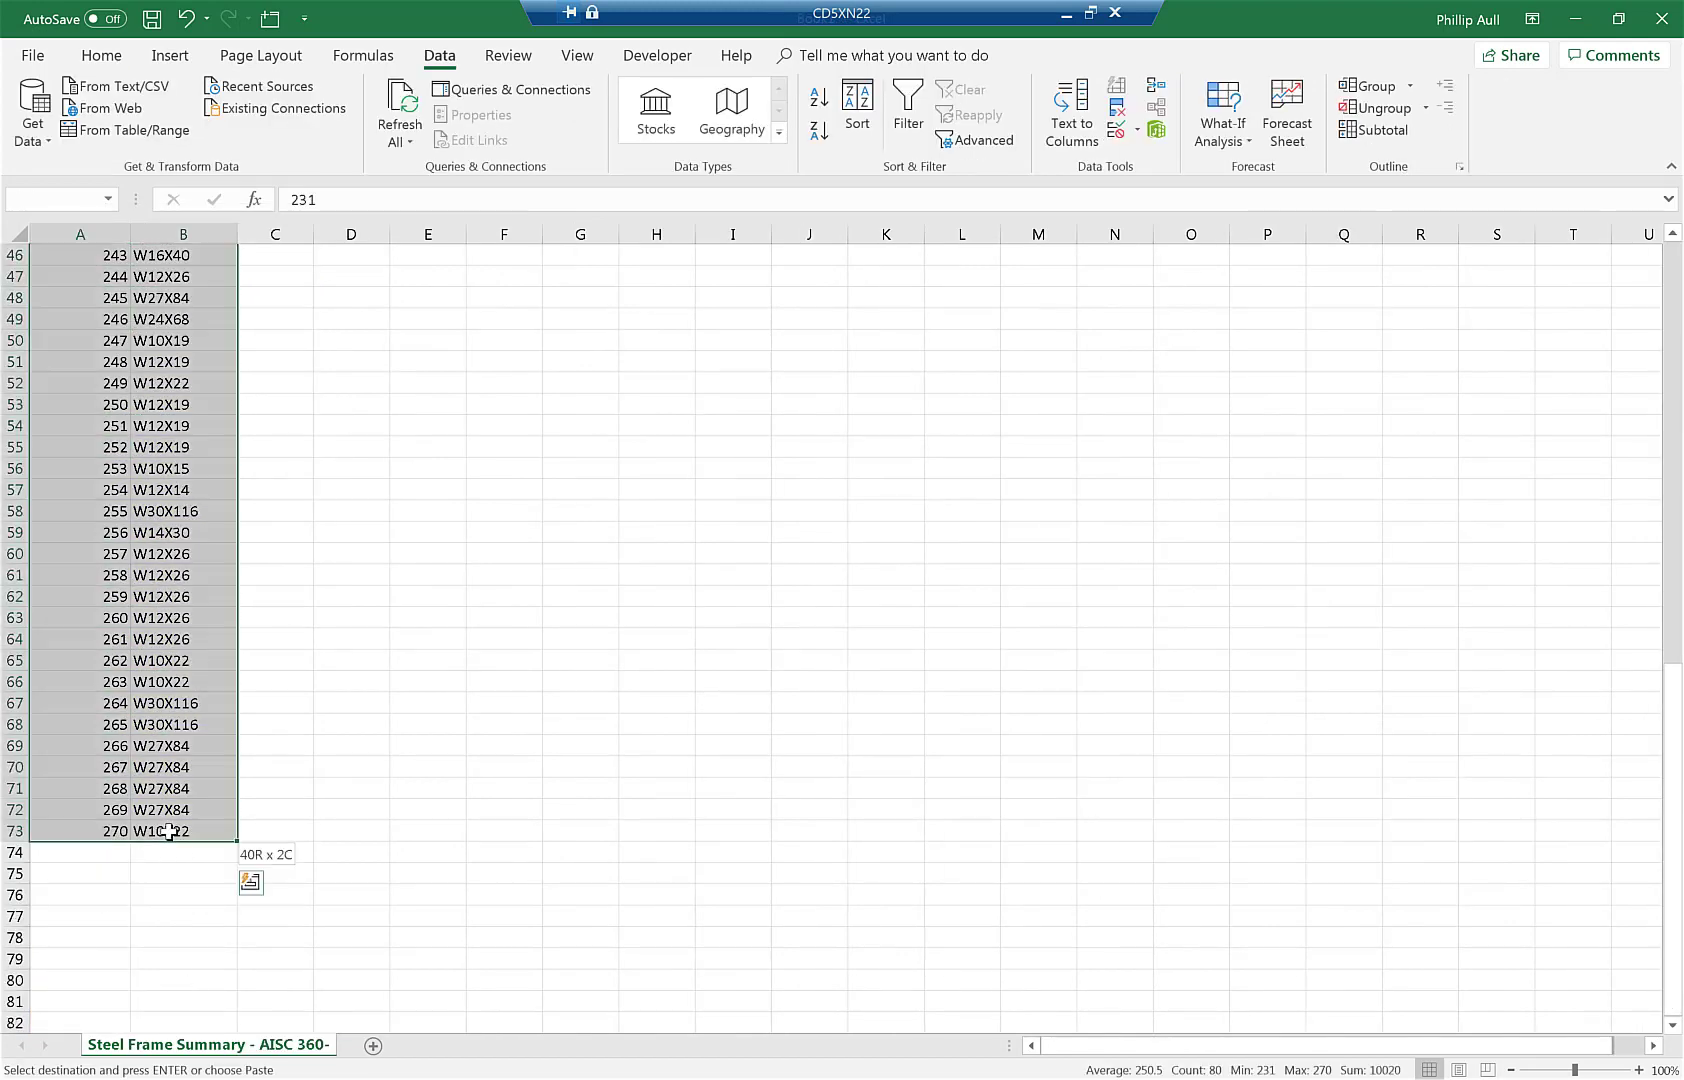
key(ctrl+c)
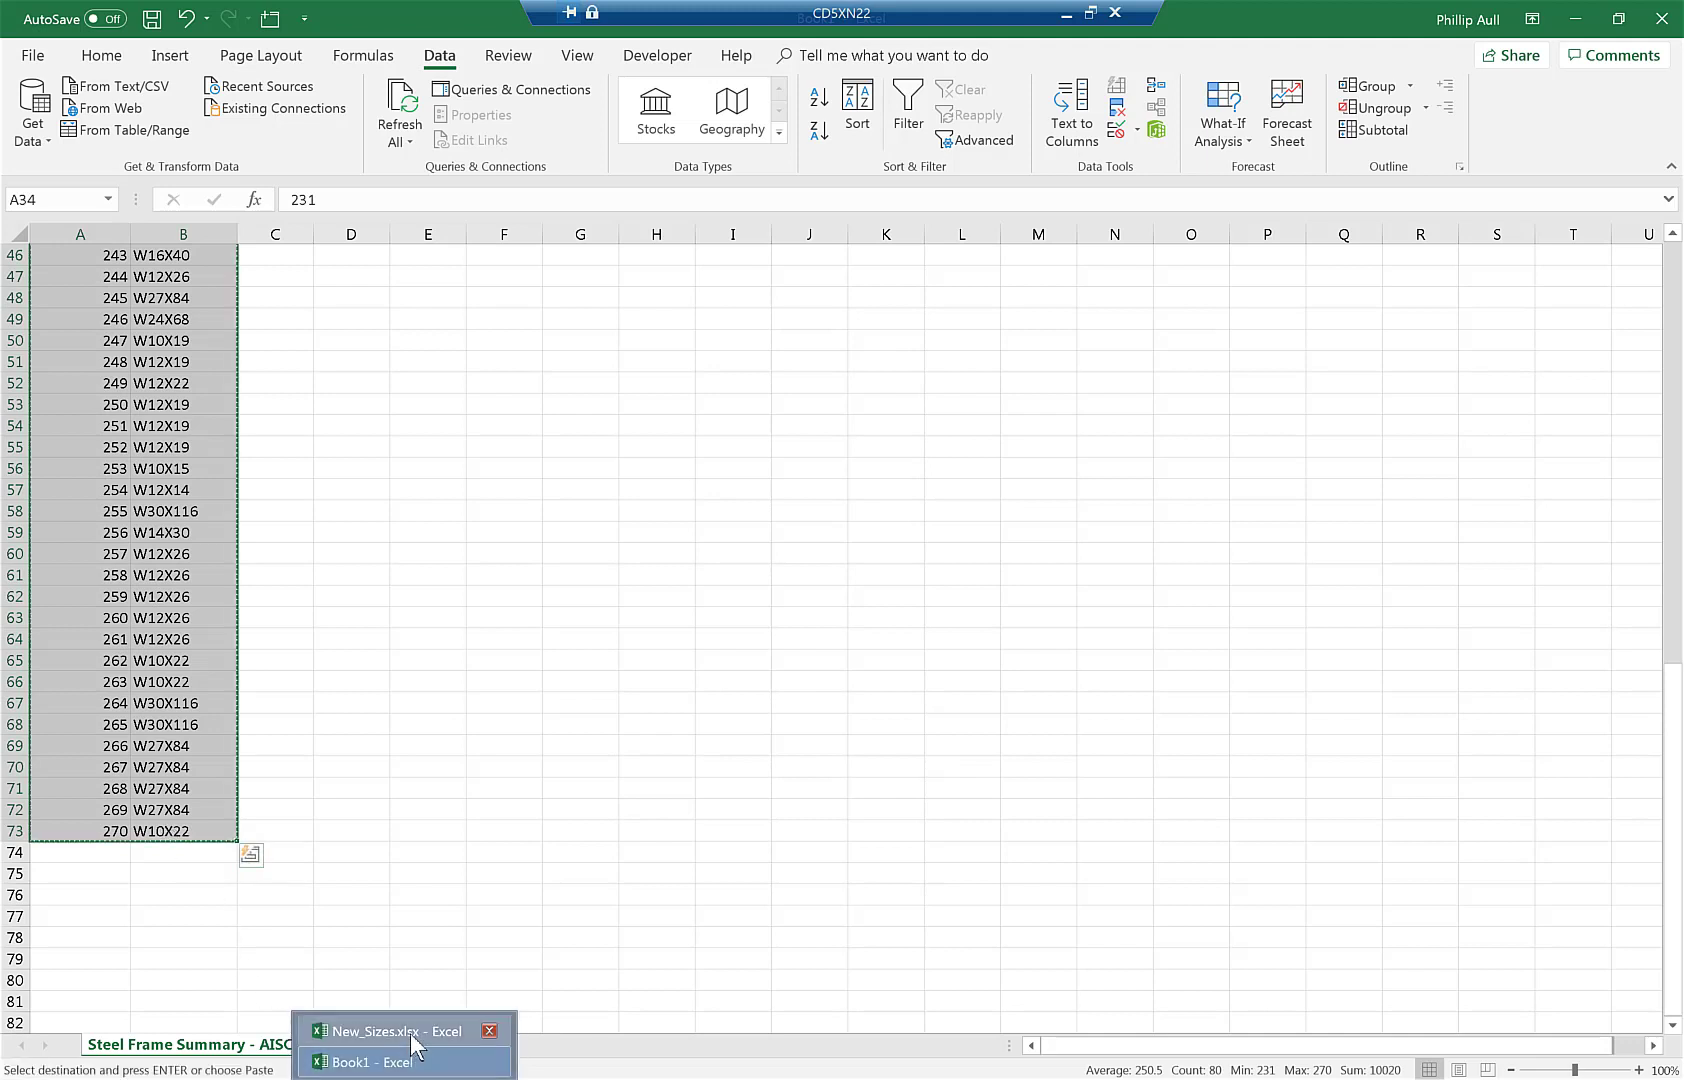
click(470, 1030)
right_click(153, 279)
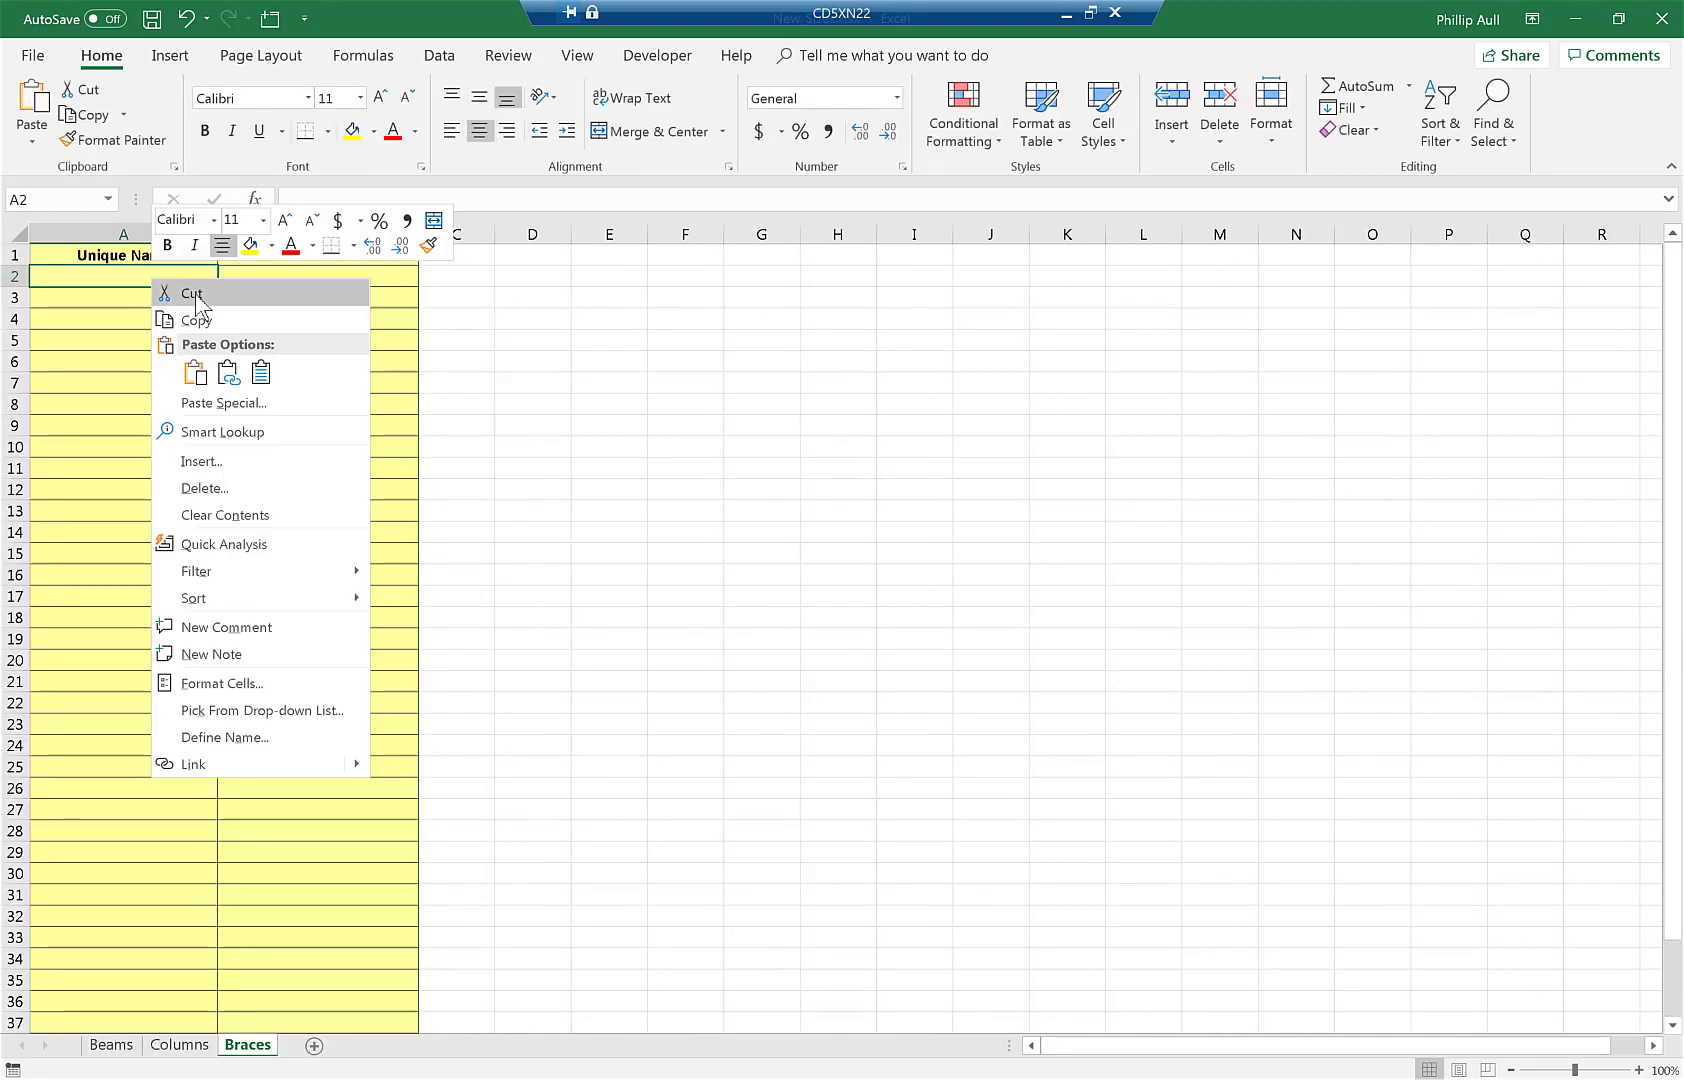
click(261, 372)
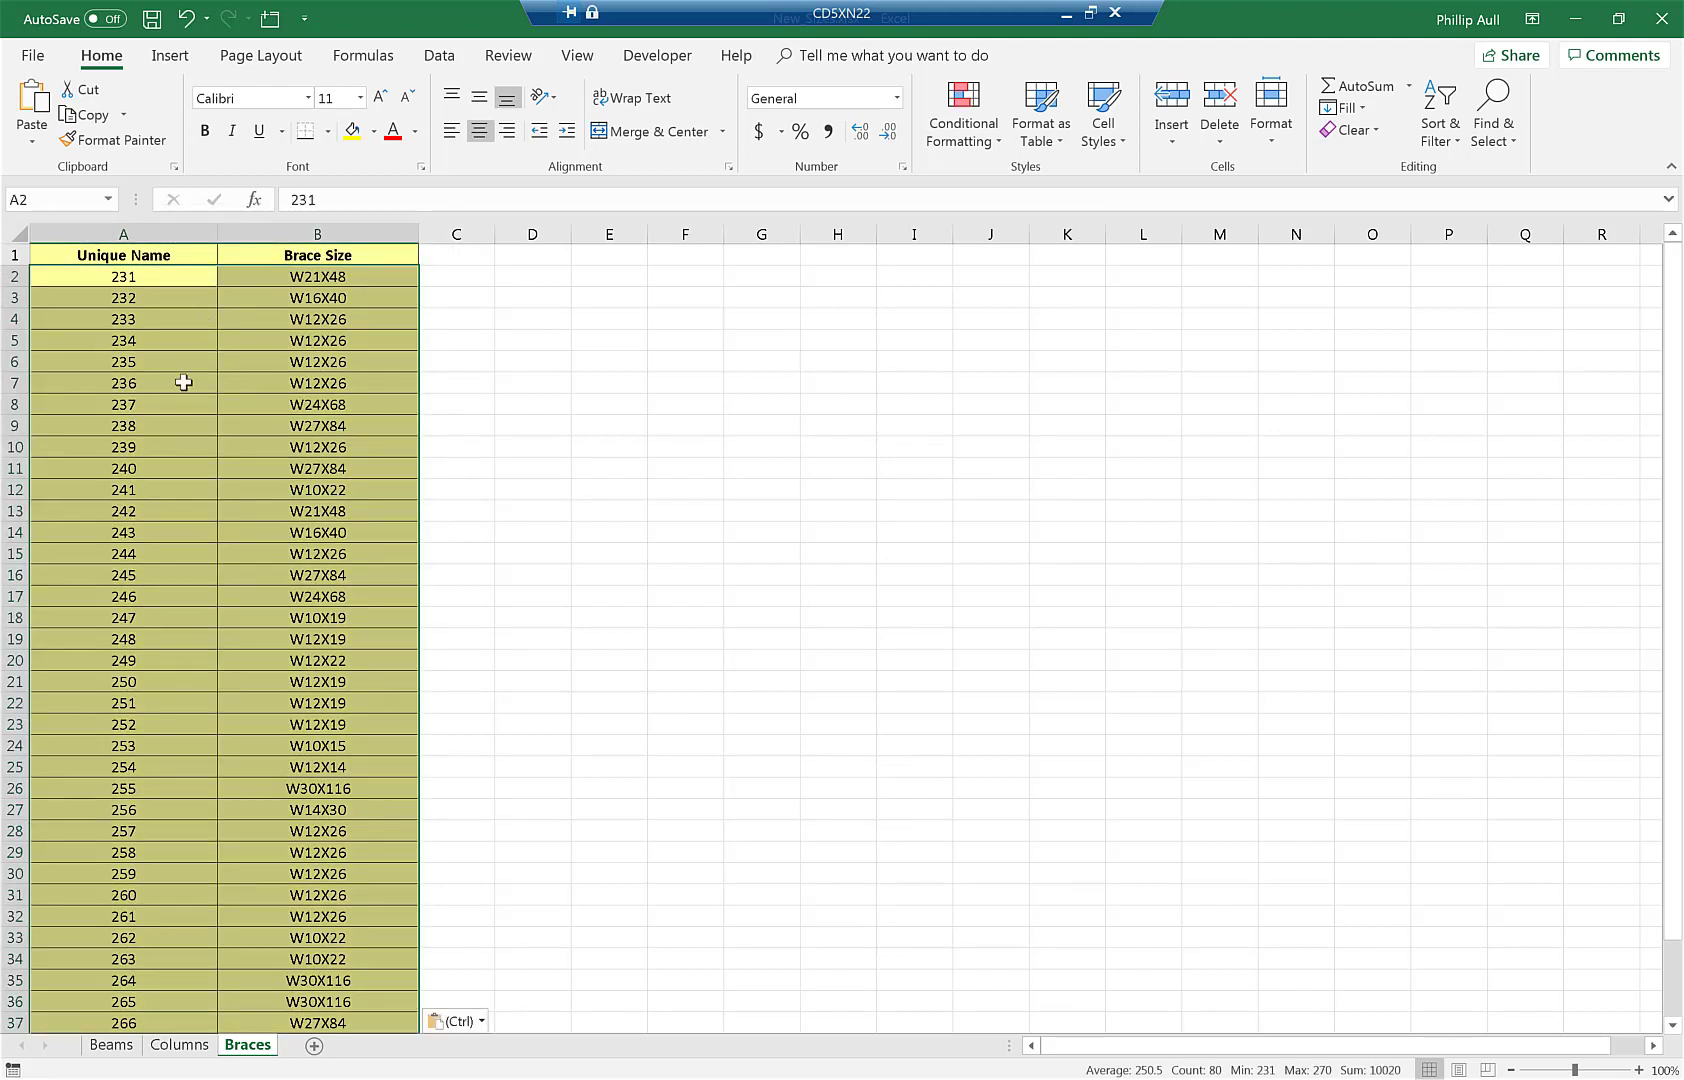
click(111, 1045)
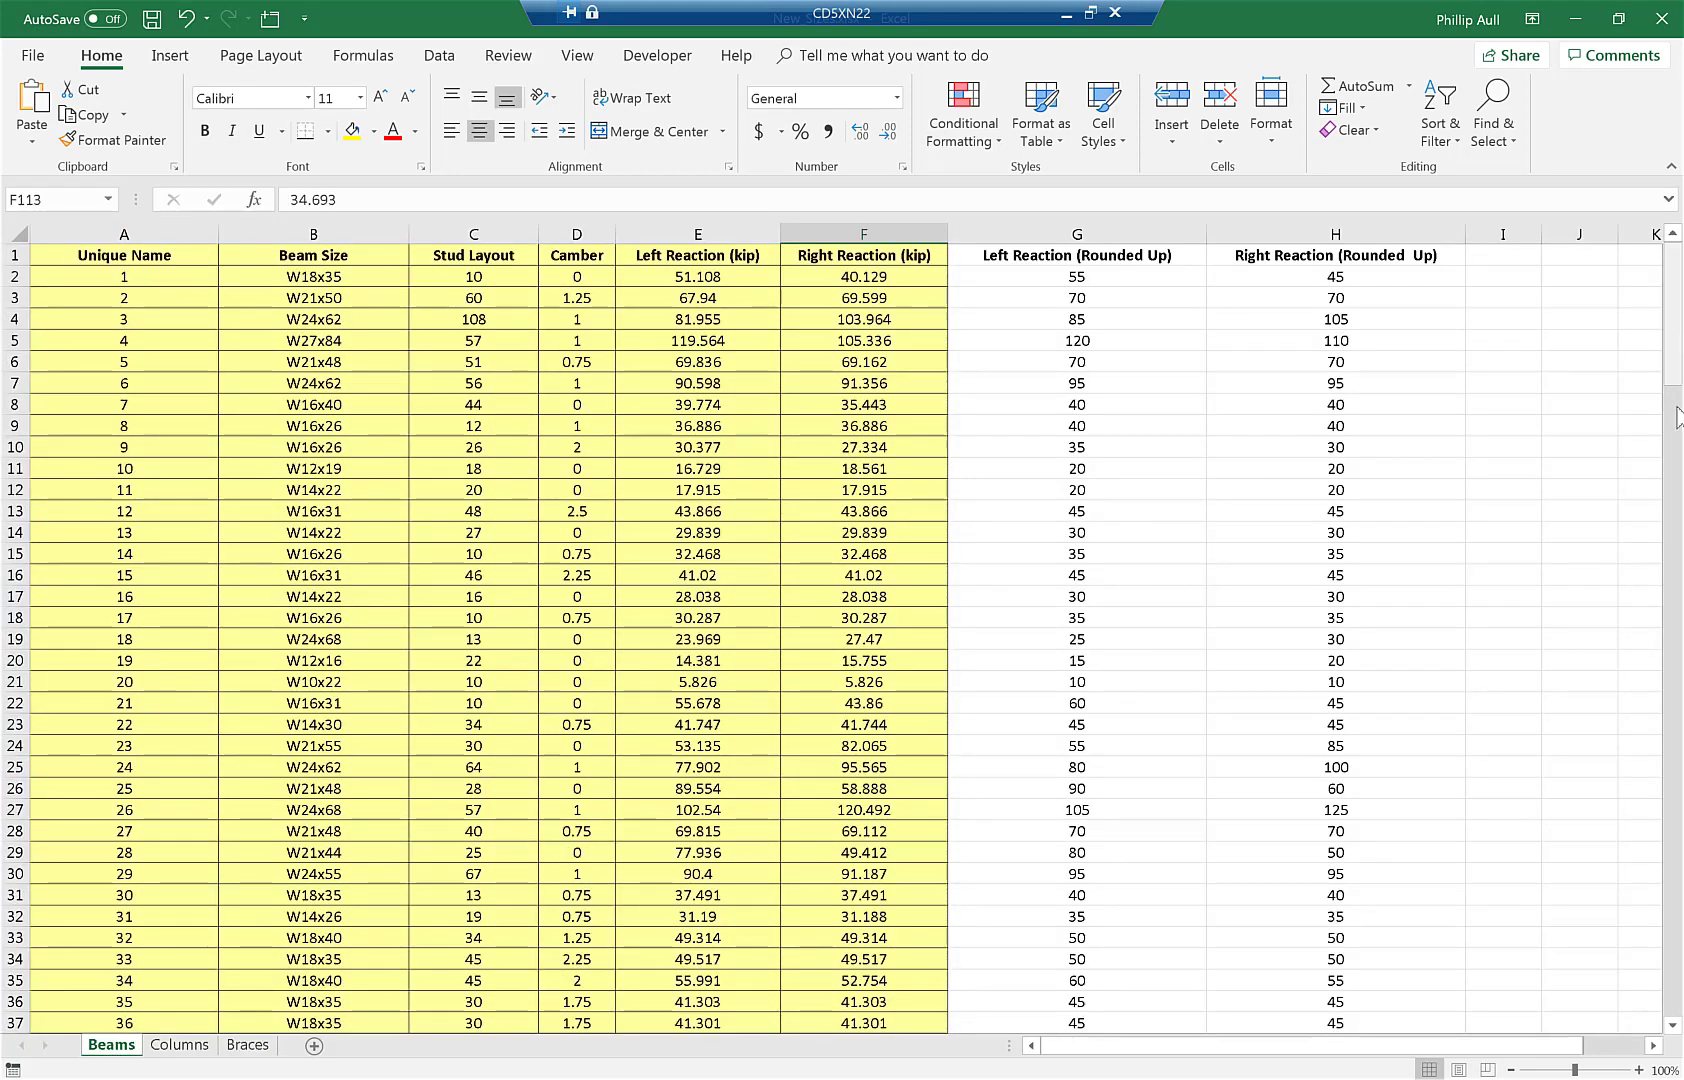
- Open Revit's Structural Framing and Column schedules and compare them with Excel's Columns and Braces sheets
drag(1677, 410, 1674, 1015)
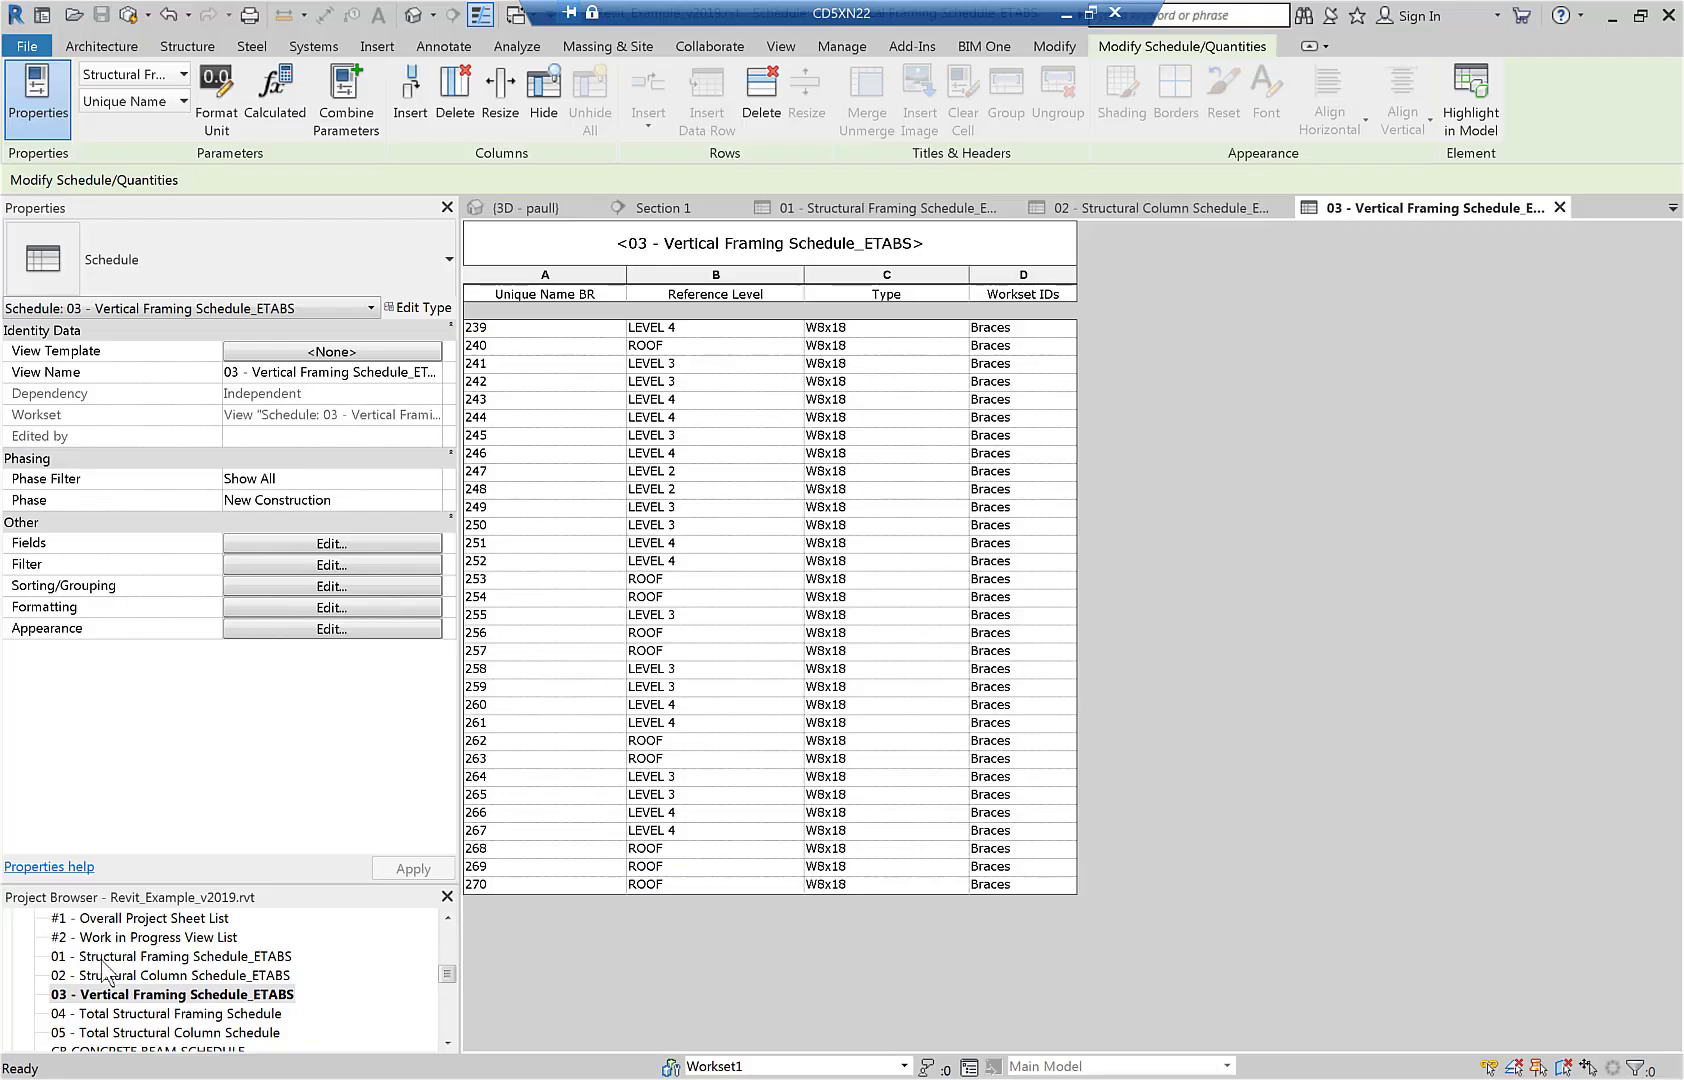
double_click(104, 957)
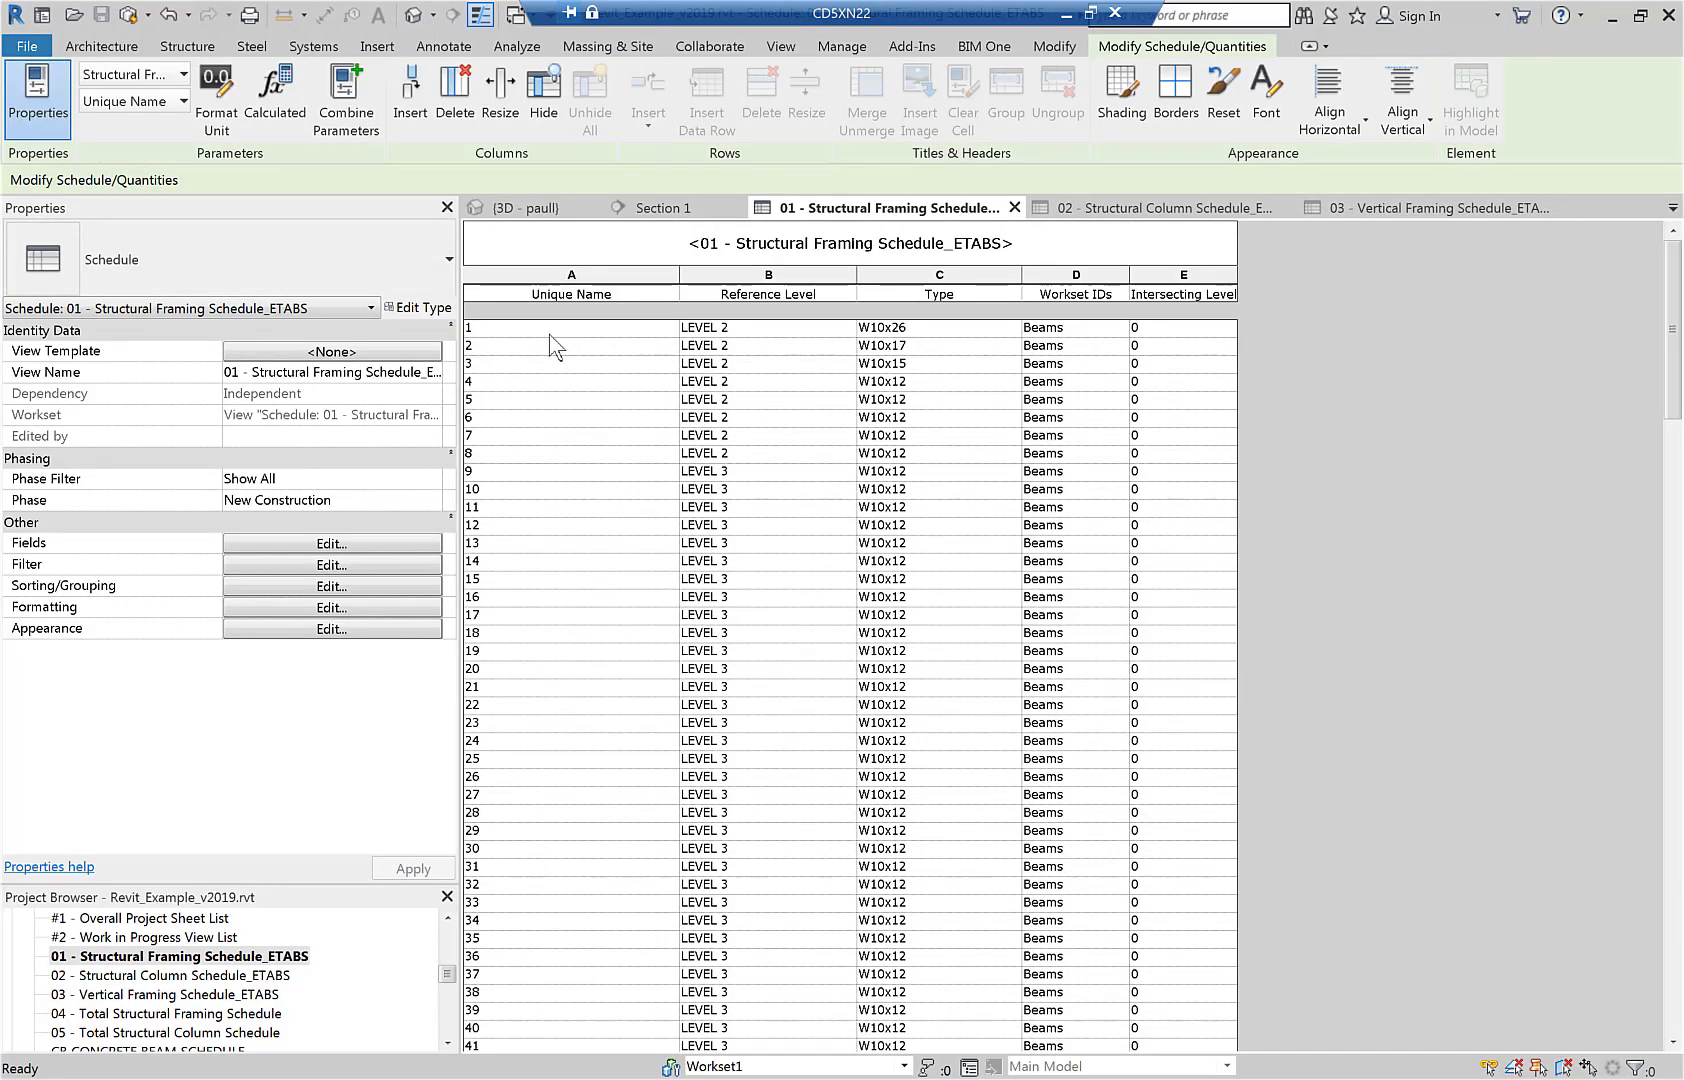
drag(1672, 320, 1660, 266)
double_click(232, 978)
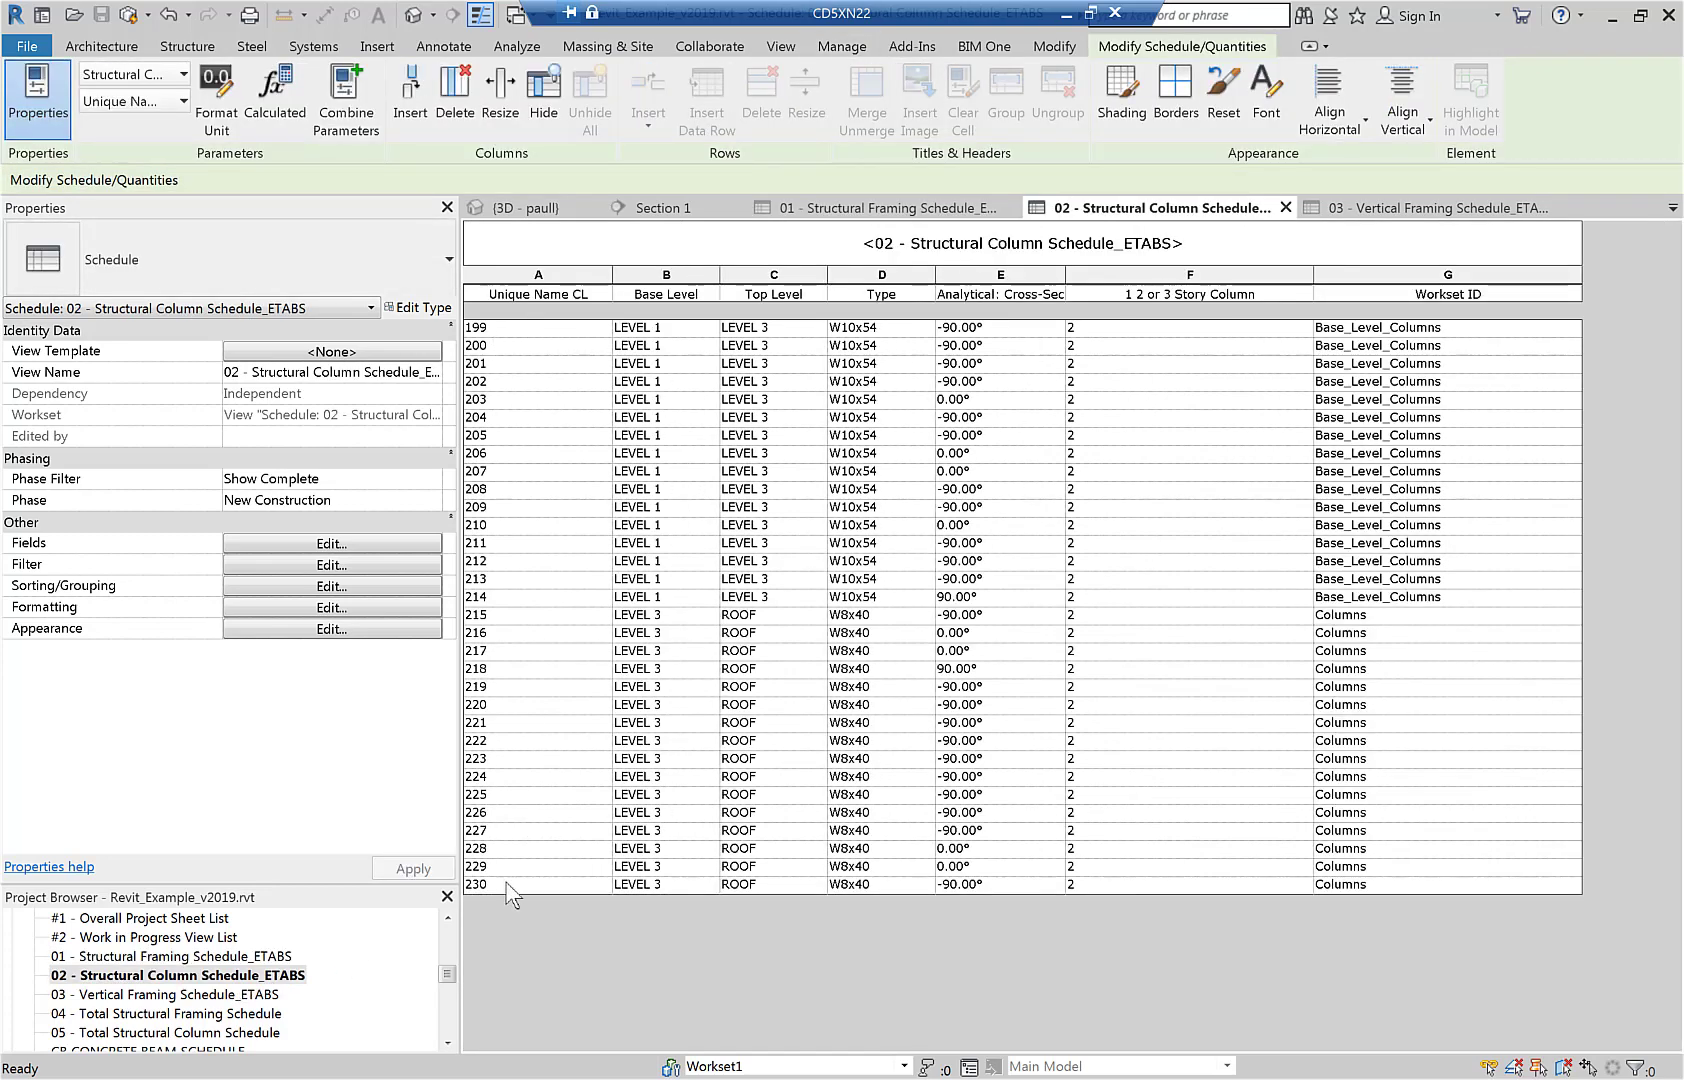
key(alt+Tab)
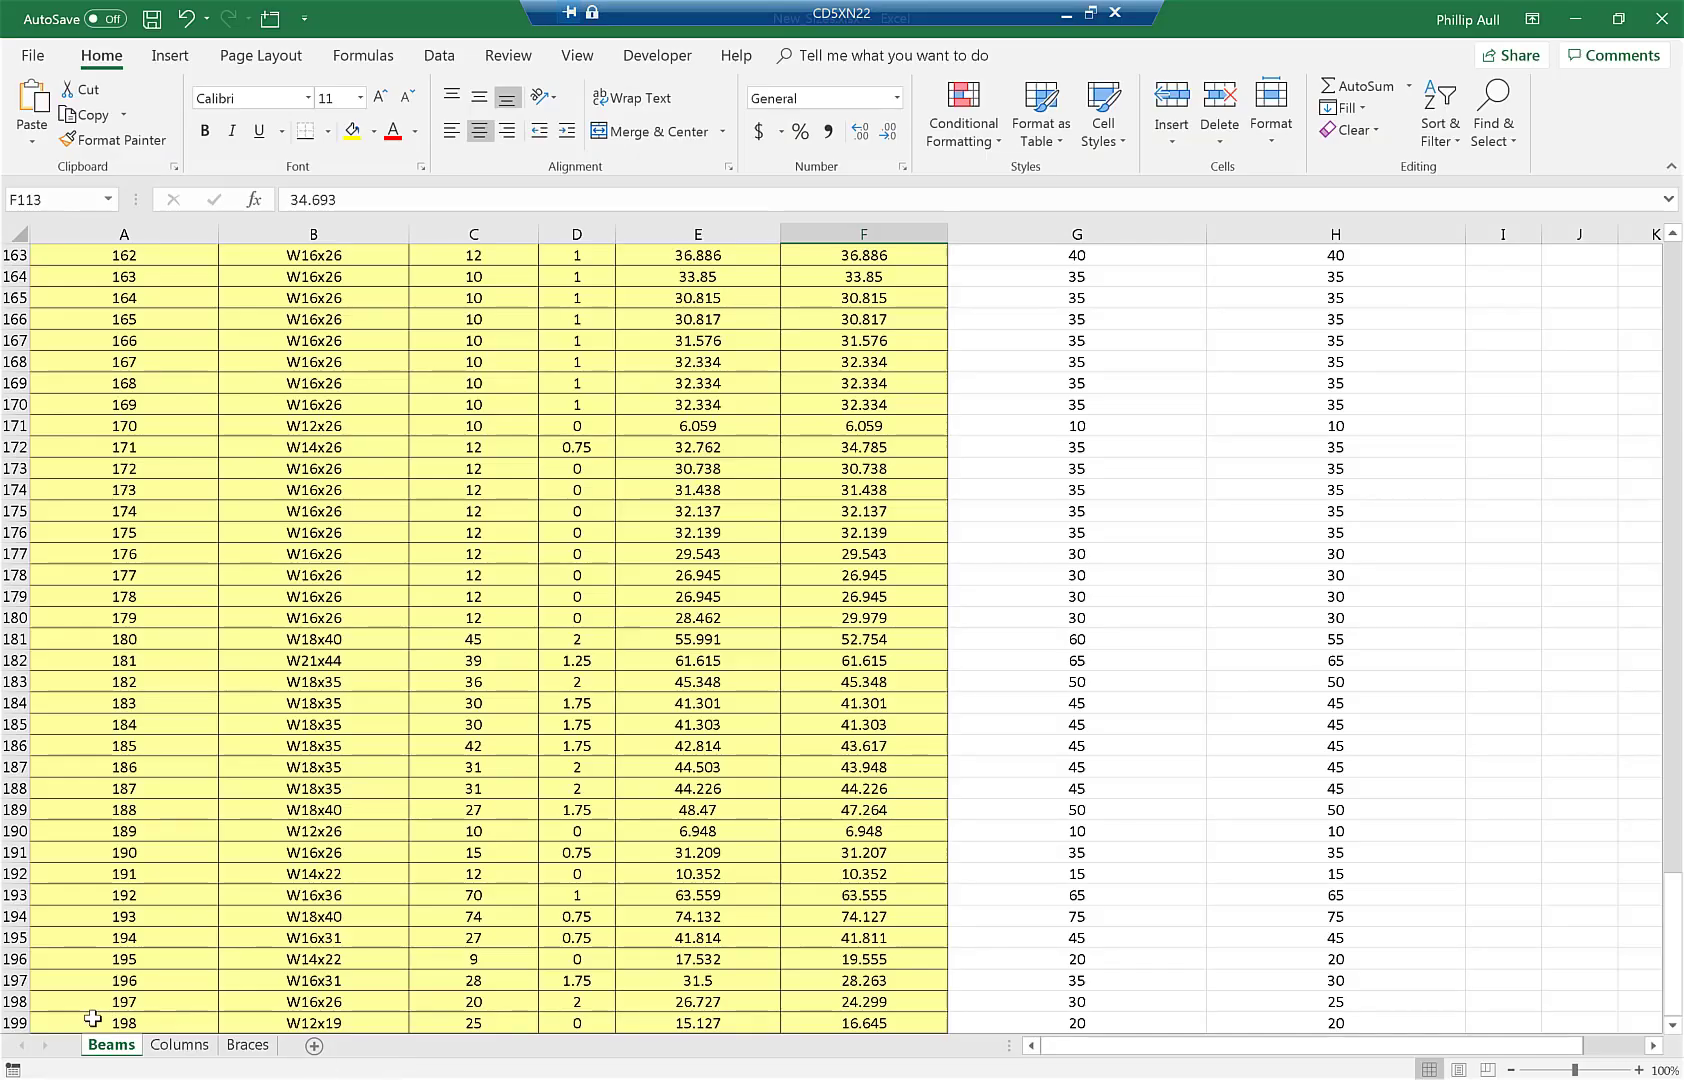
click(178, 1045)
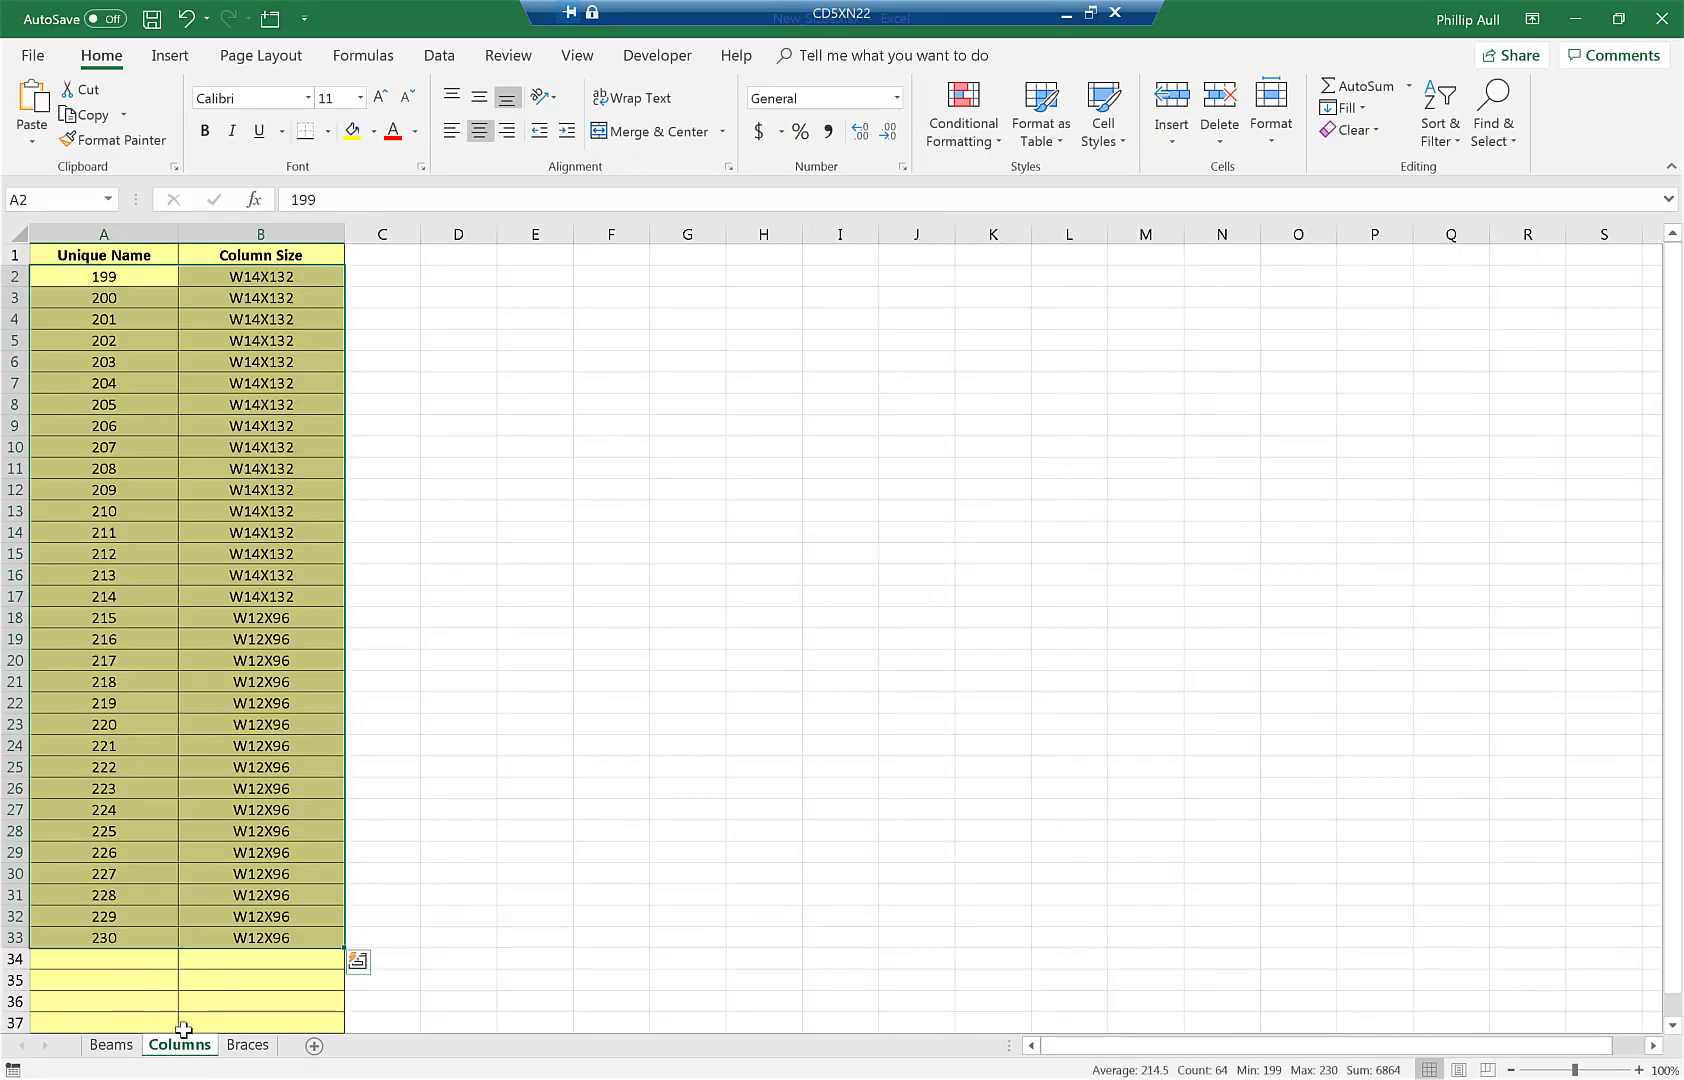
click(248, 1046)
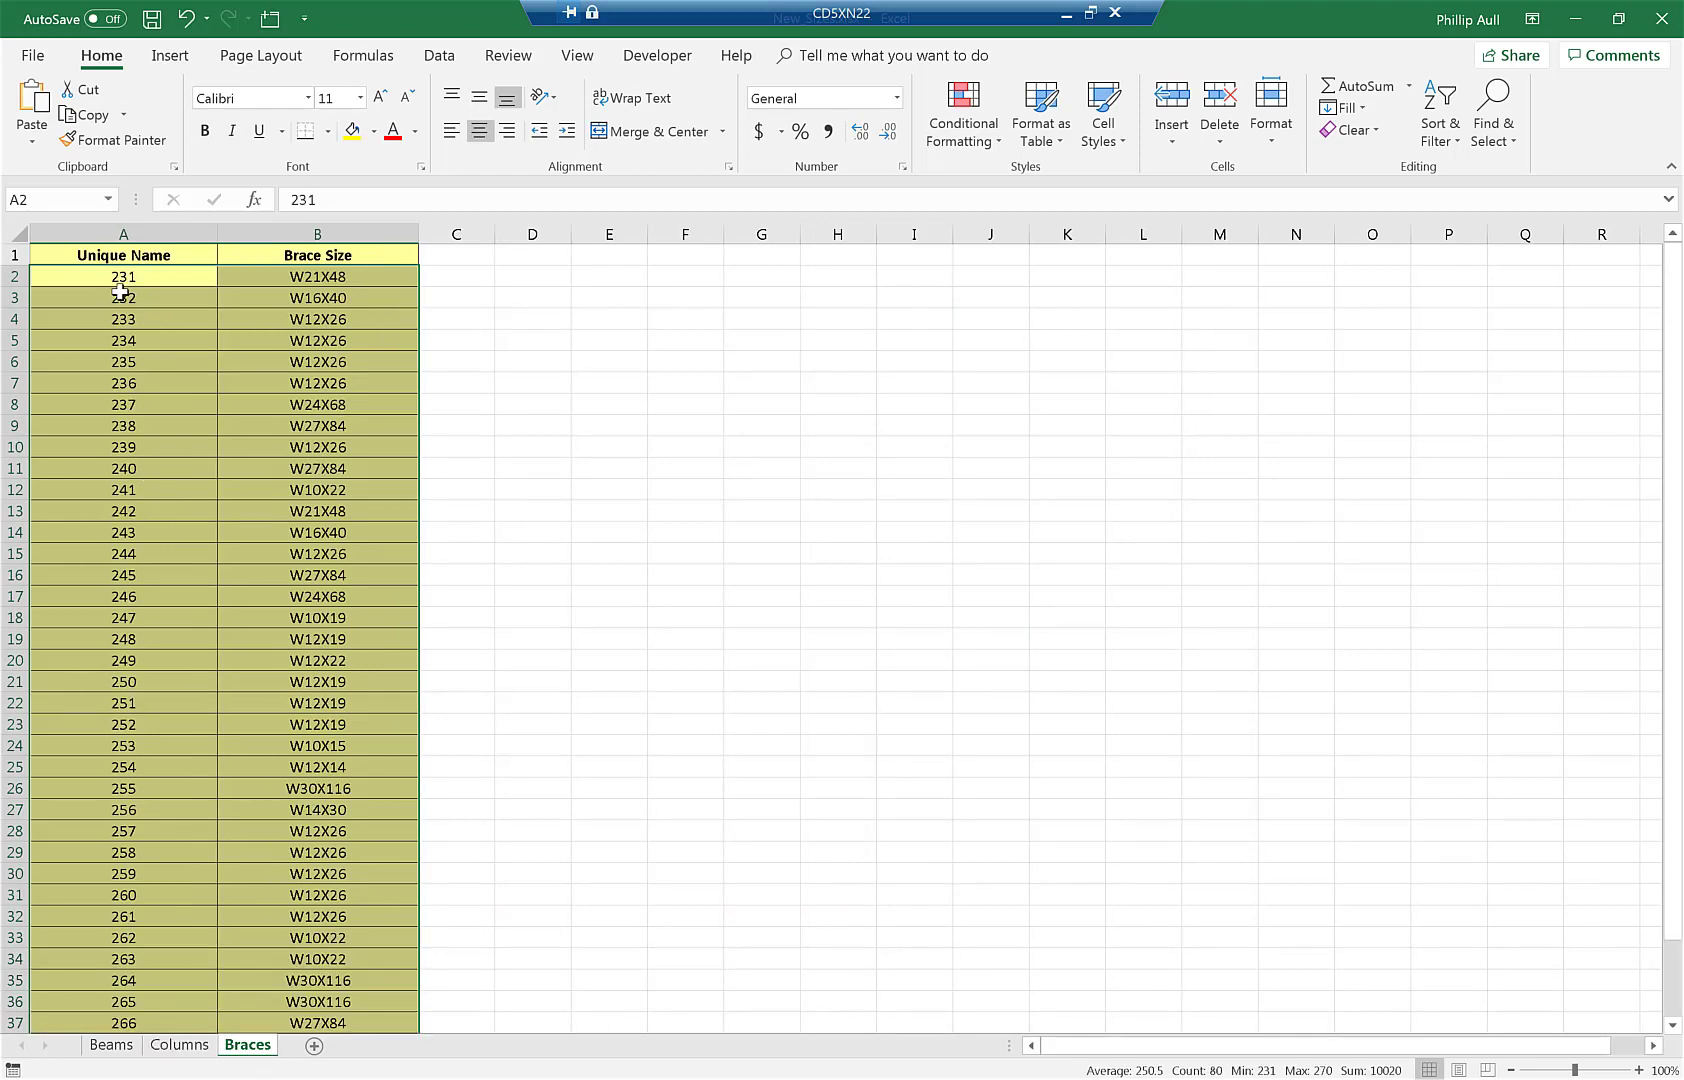
drag(1672, 418, 1672, 490)
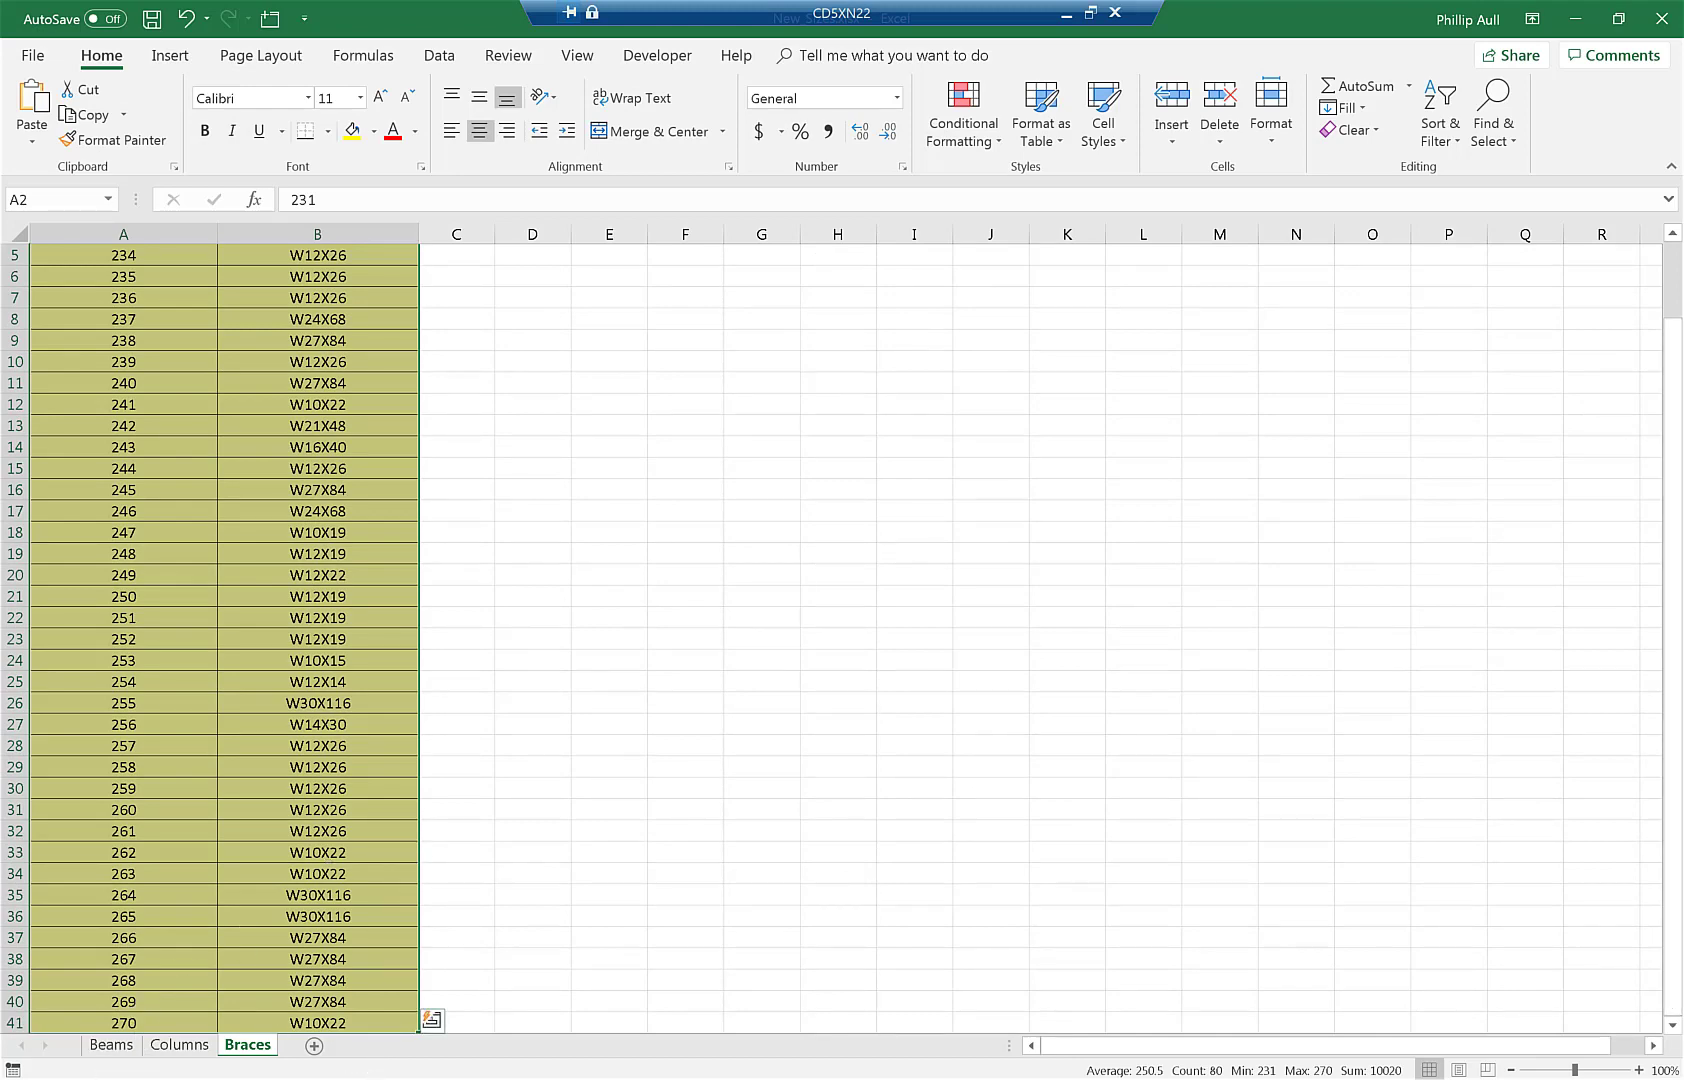
click(720, 1062)
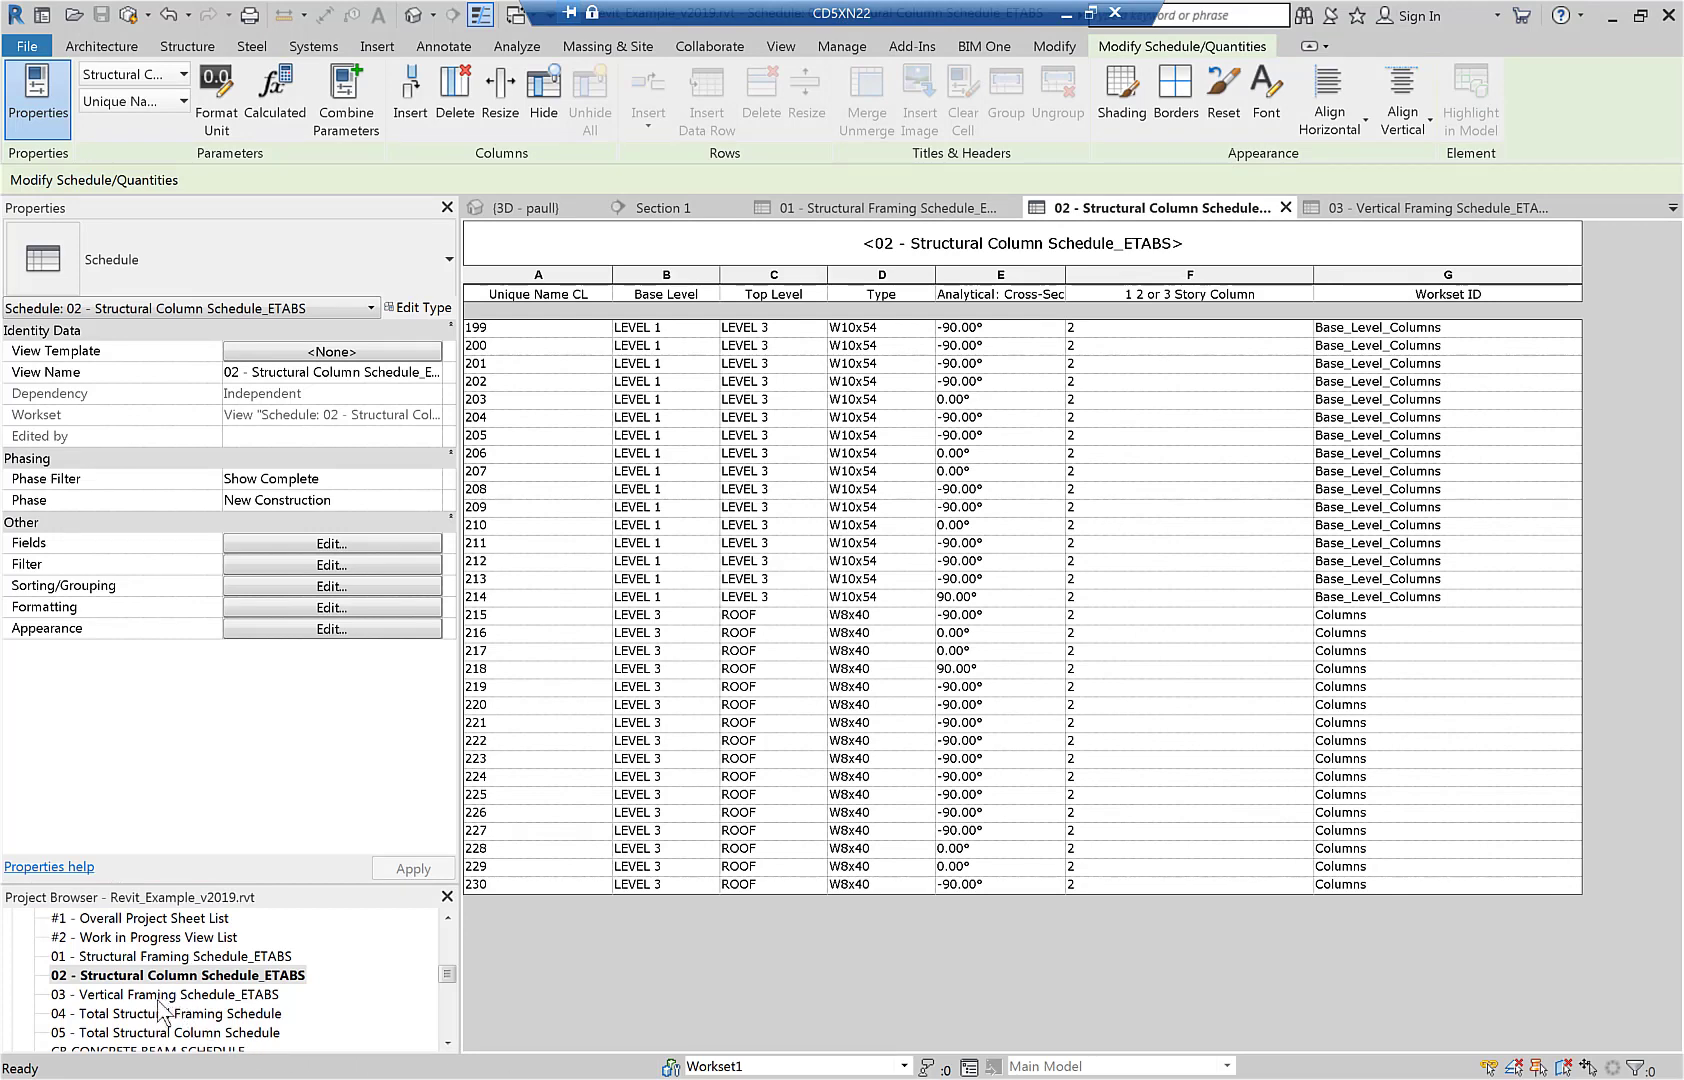
- Open the Vertical Framing Schedule and compare its W8x18 braces with Excel's brace sizes
double_click(160, 995)
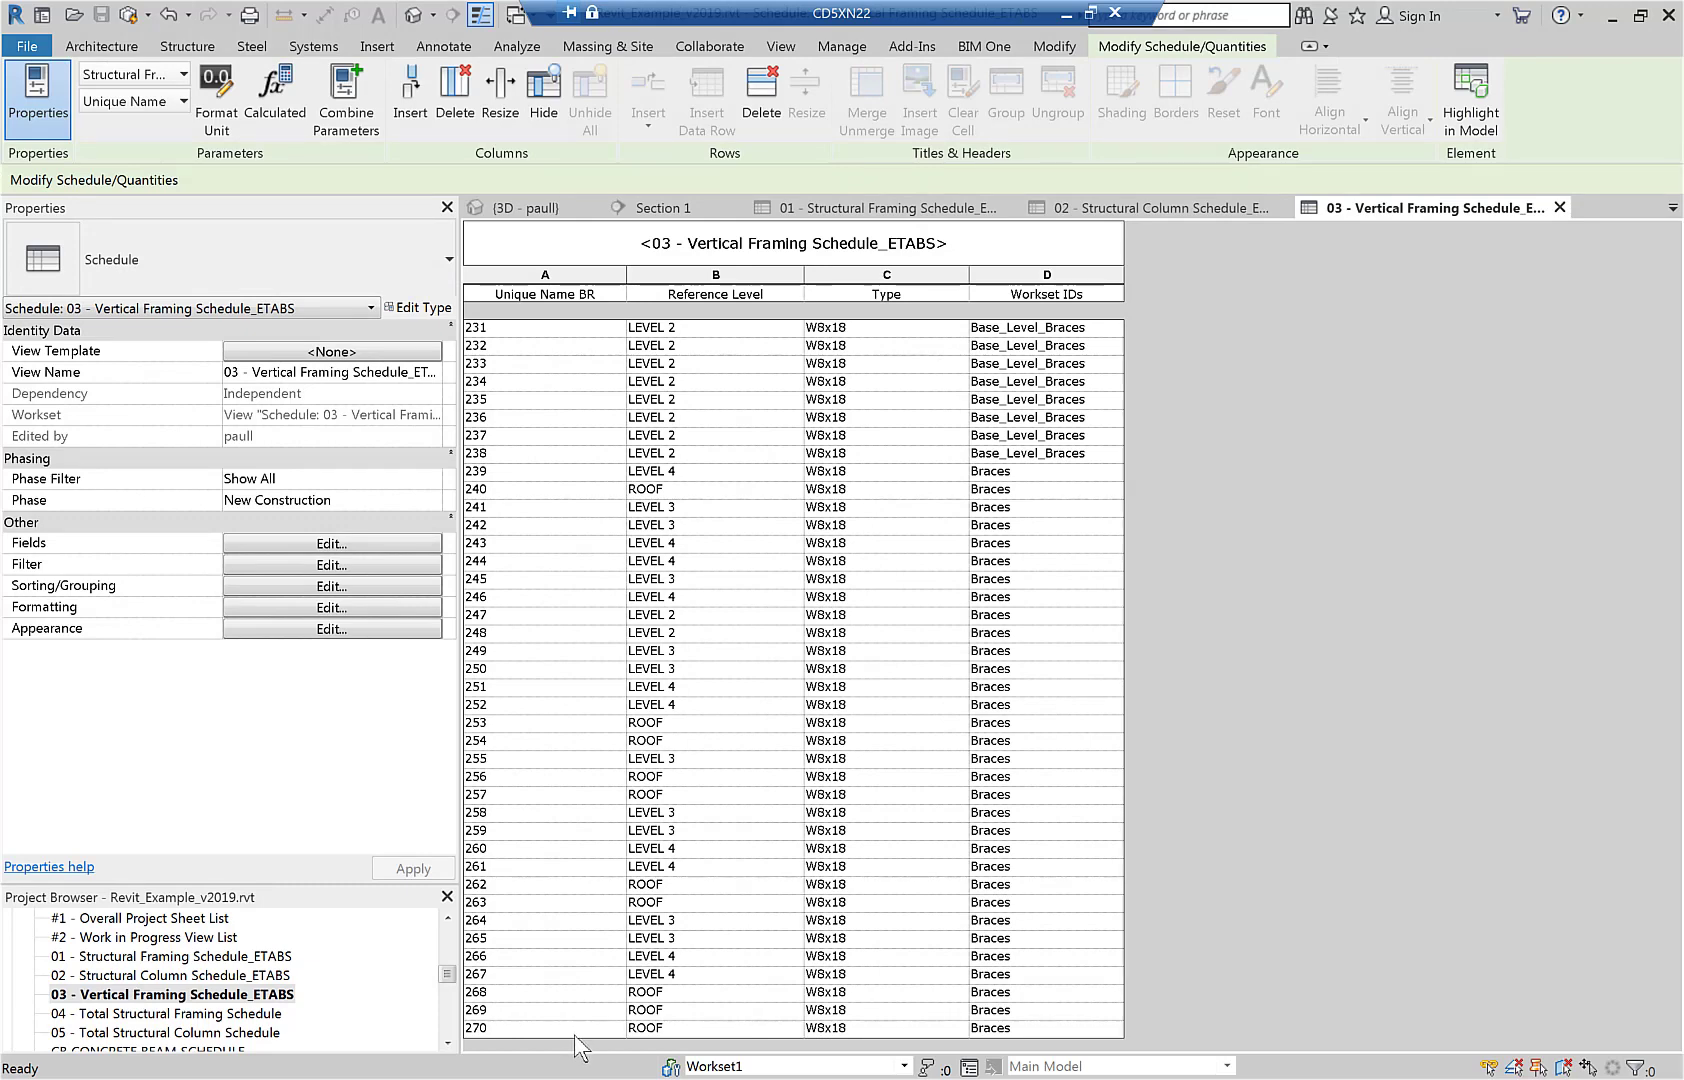
key(alt+Tab)
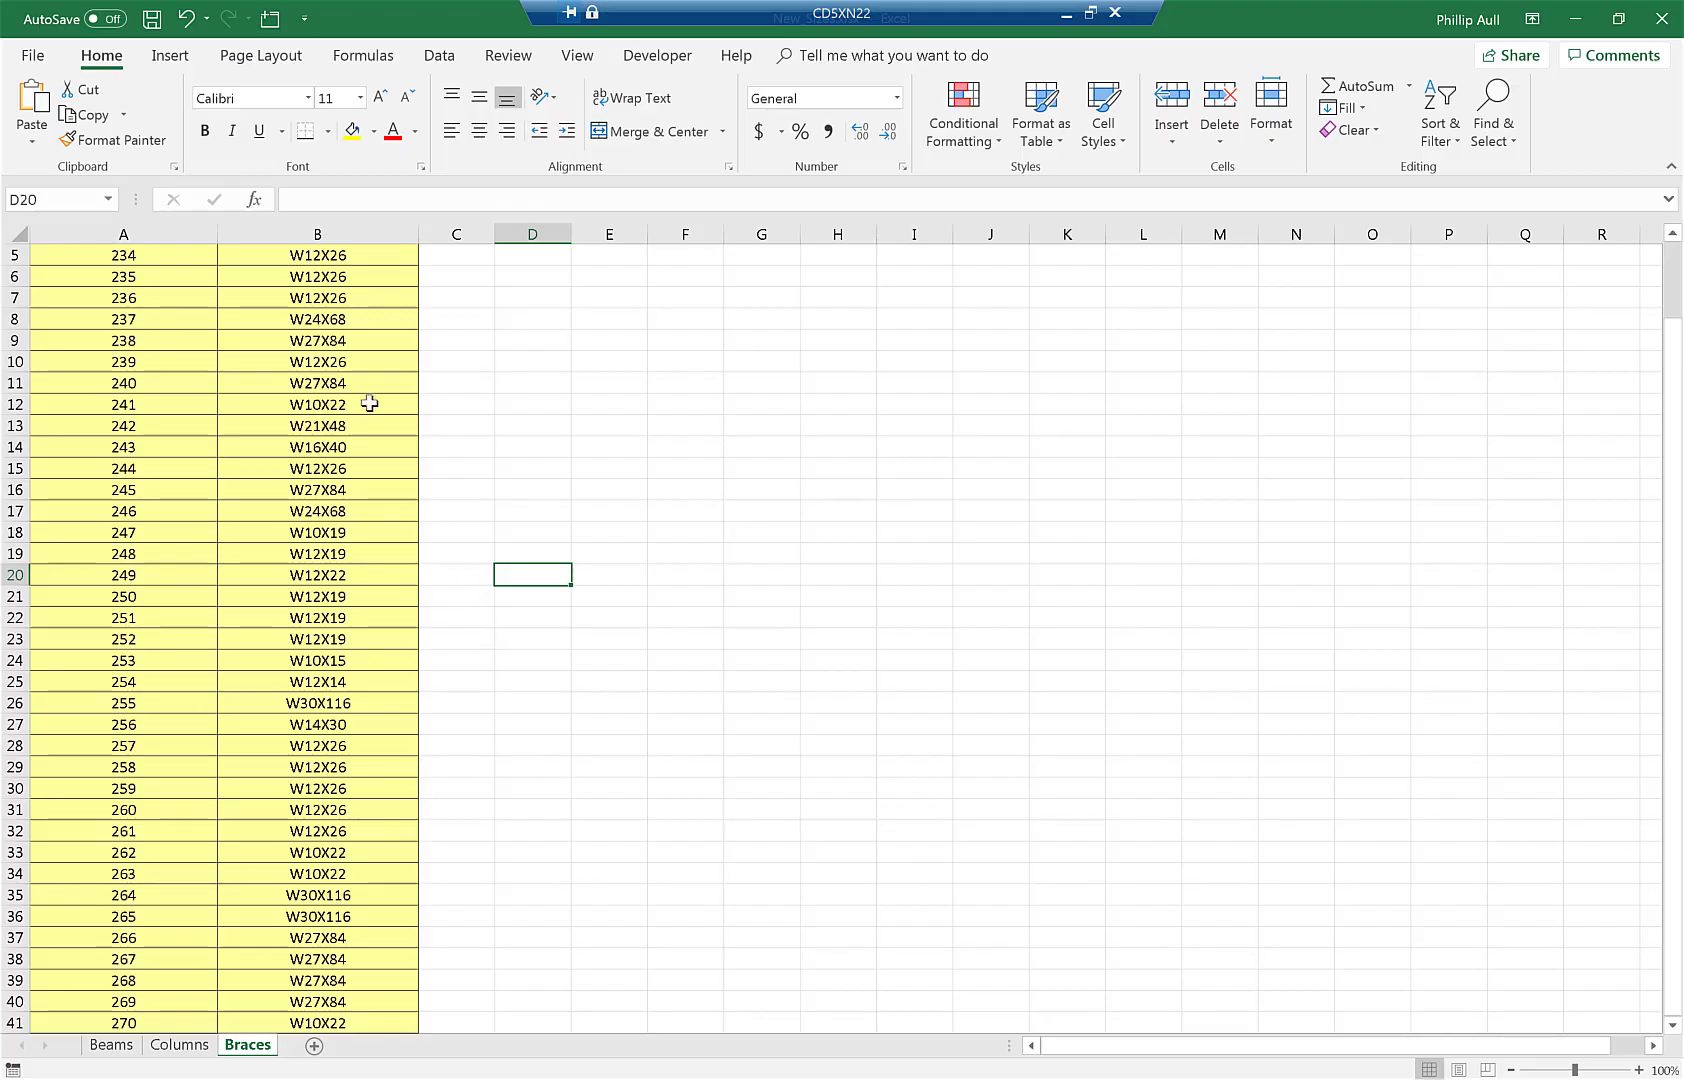
key(alt+Tab)
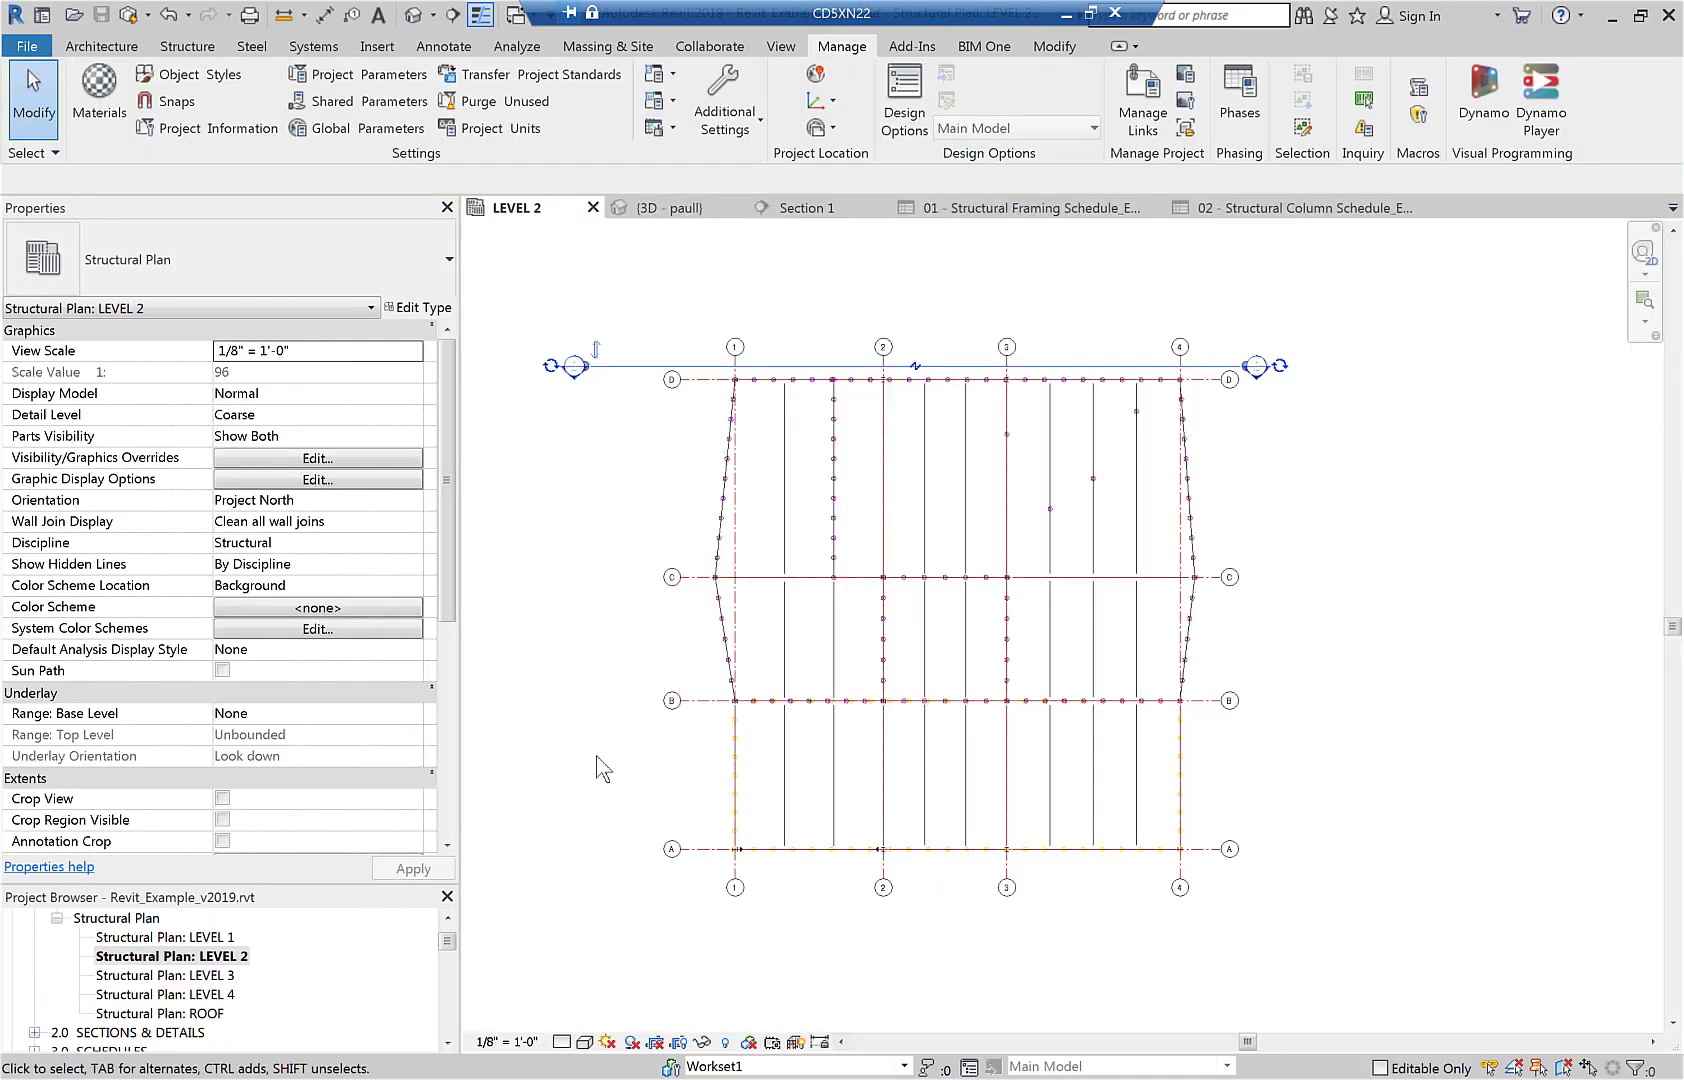
- Tag all LEVEL 2 beams with start, middle and end annotations, including Reaction End shear and studs-camber tags
click(600, 768)
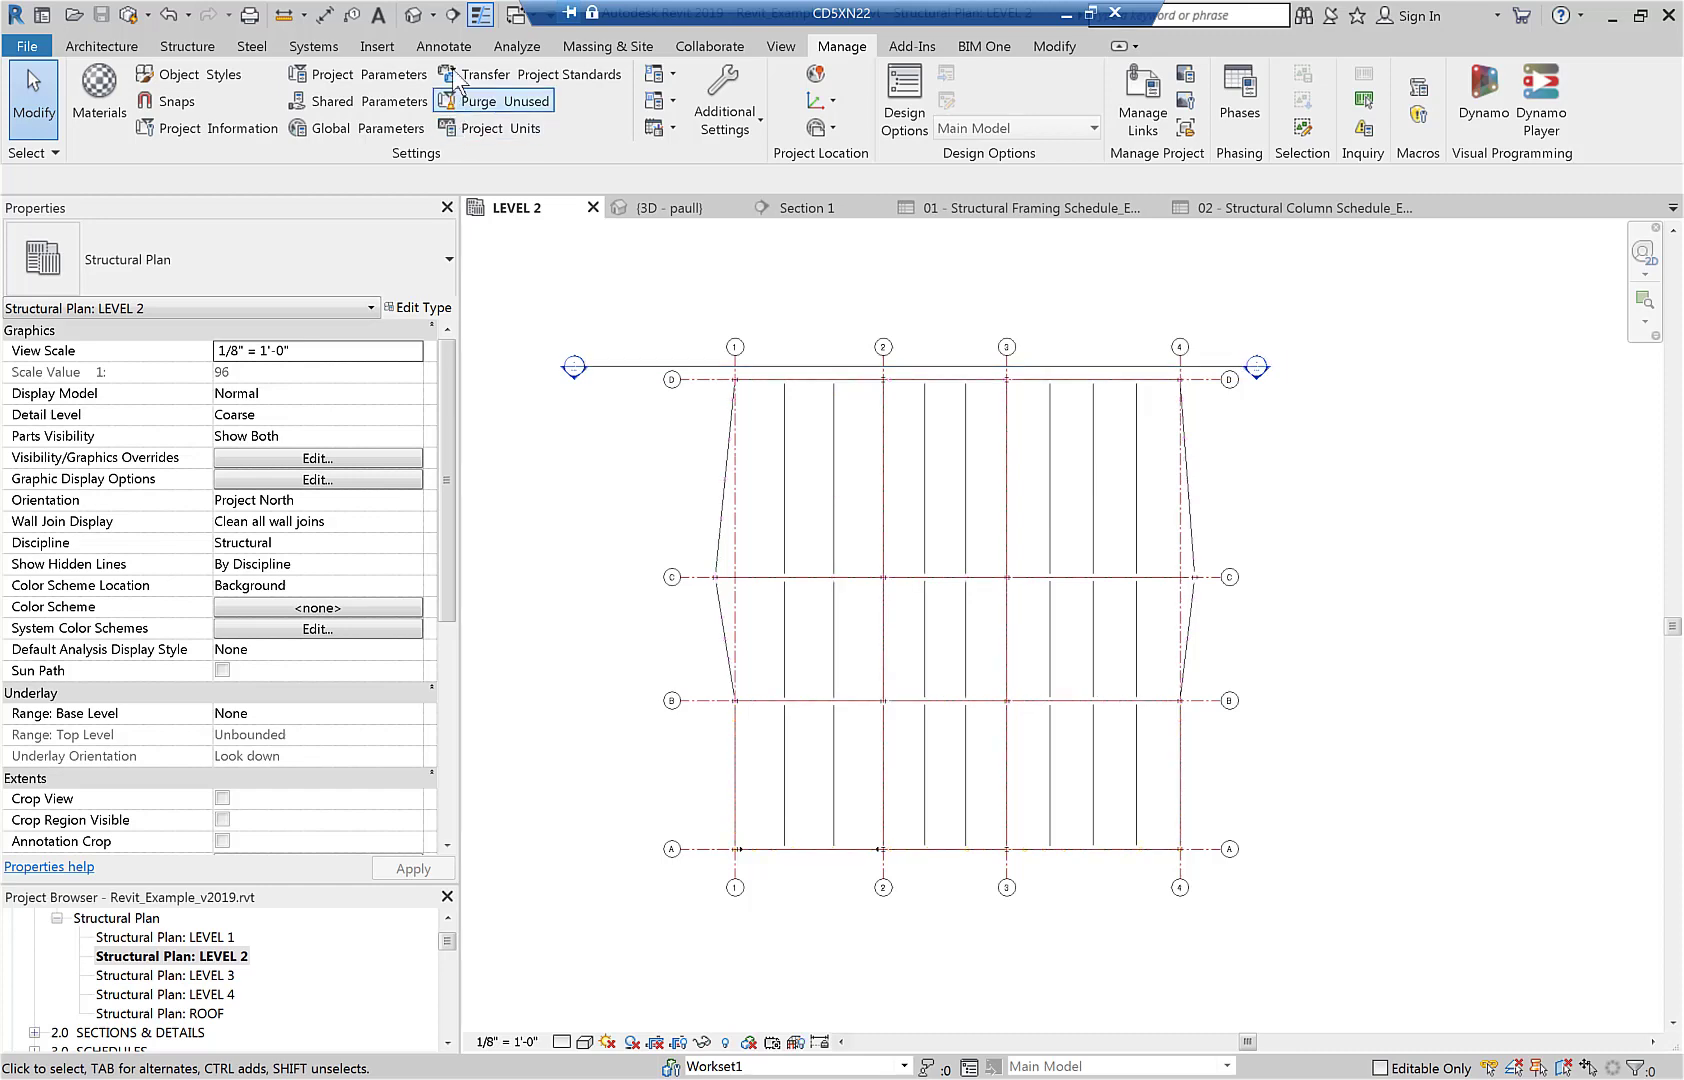
click(446, 46)
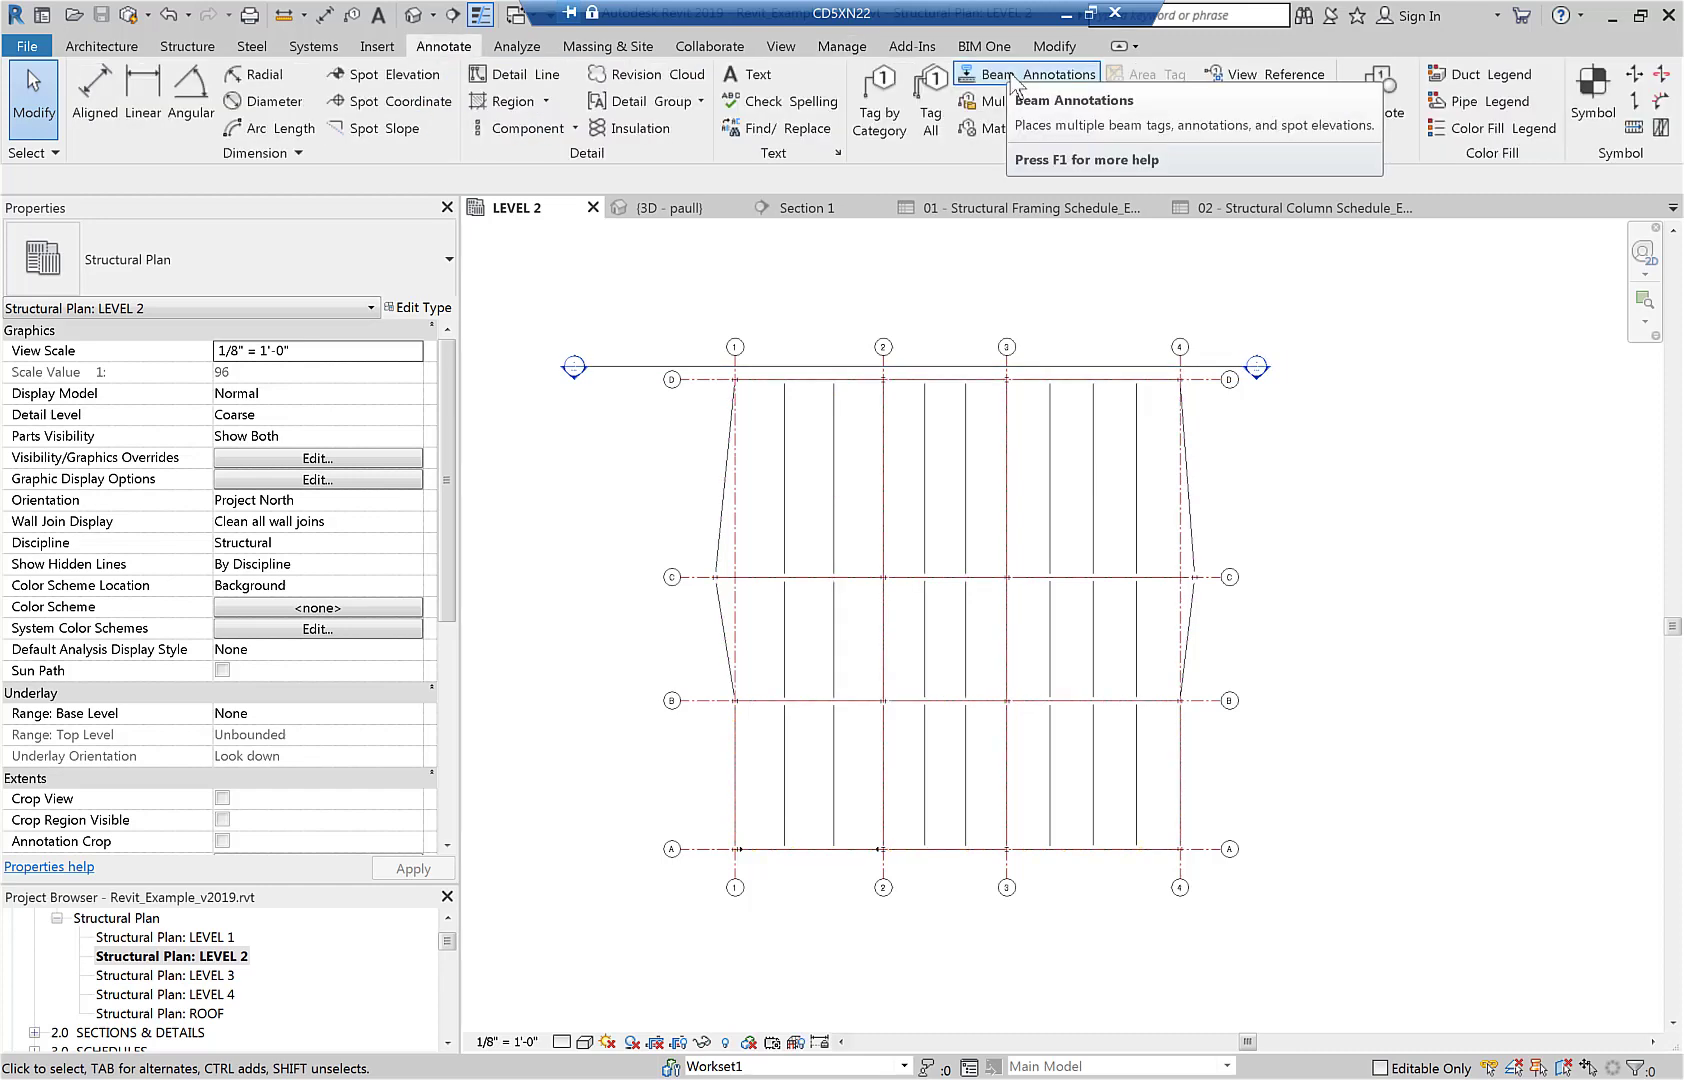
click(1013, 80)
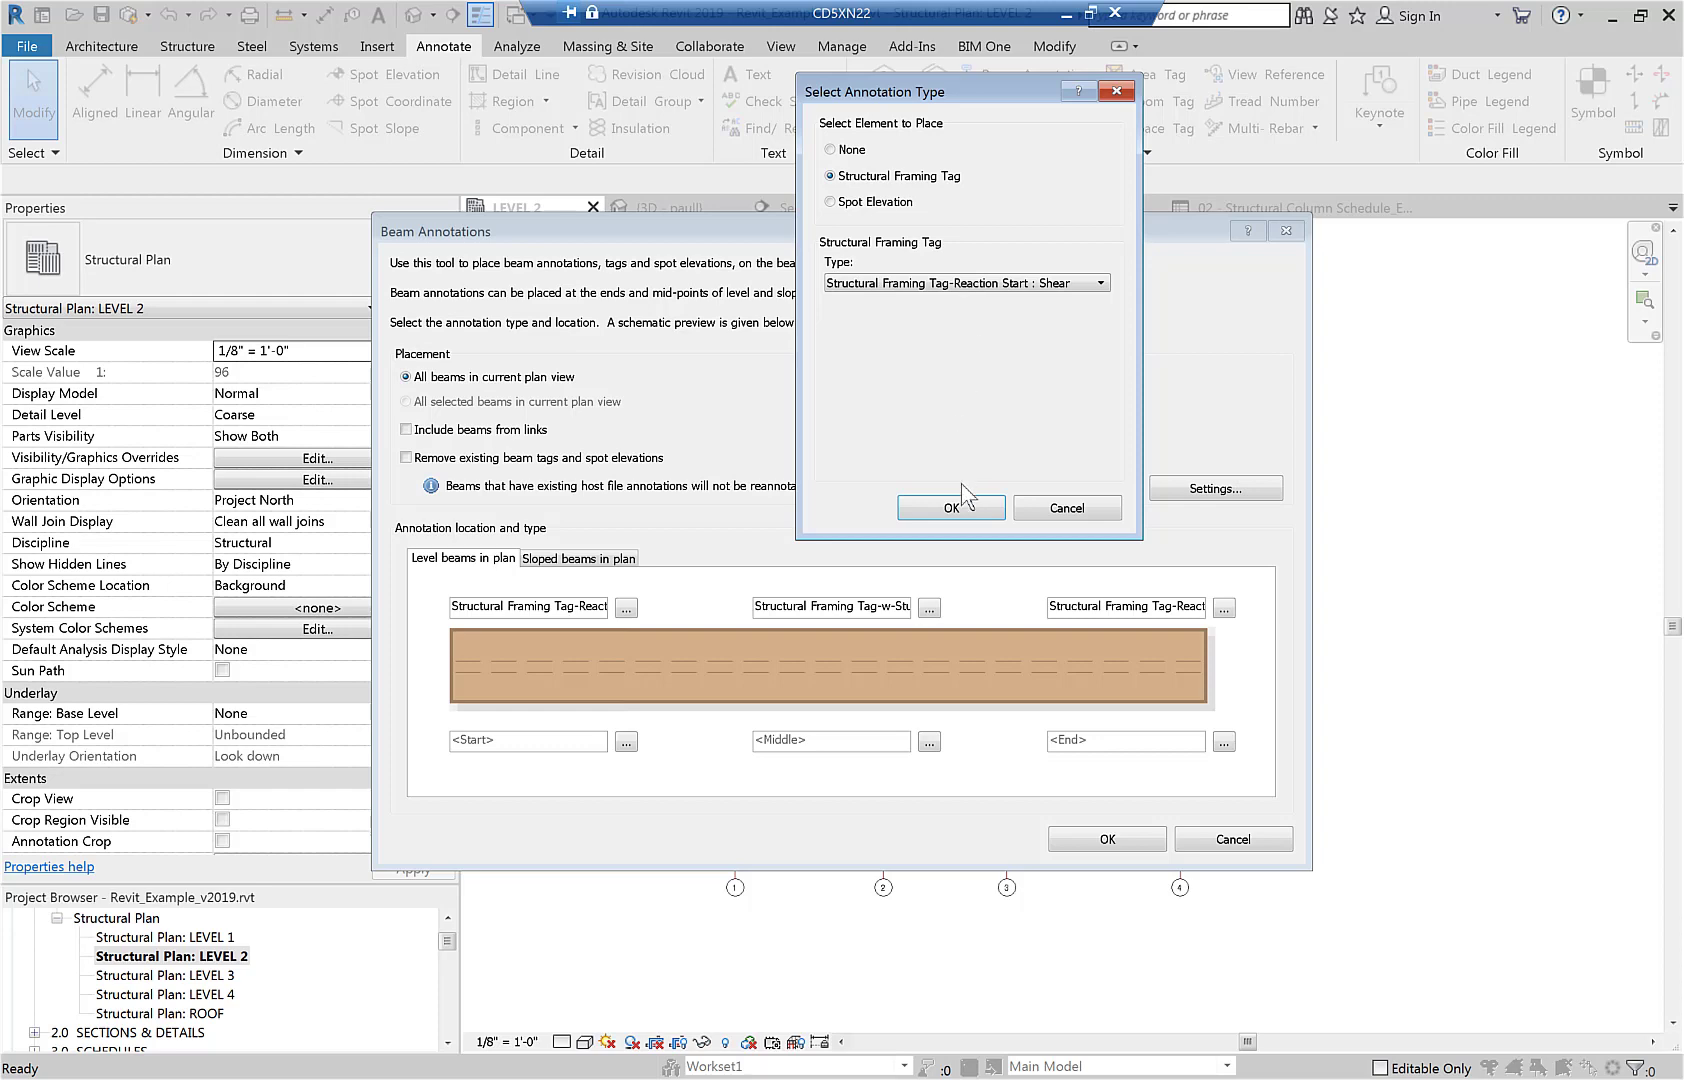
click(951, 506)
click(929, 607)
click(960, 507)
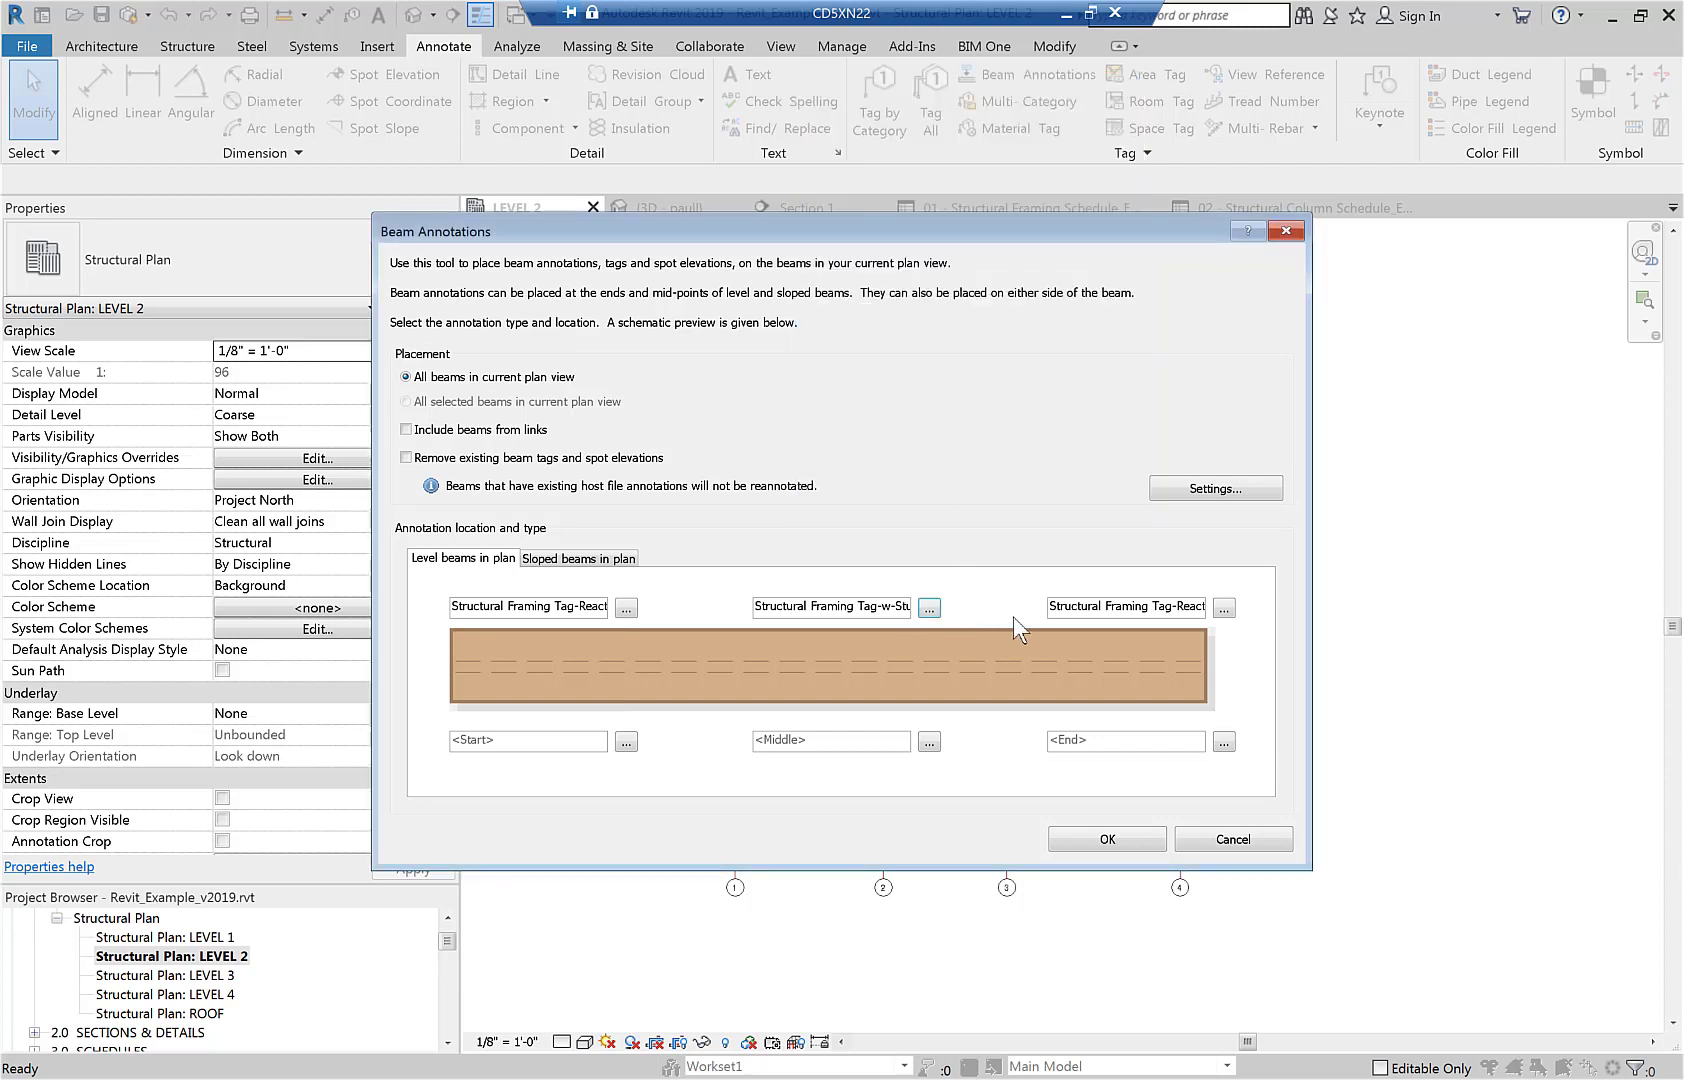
click(1223, 608)
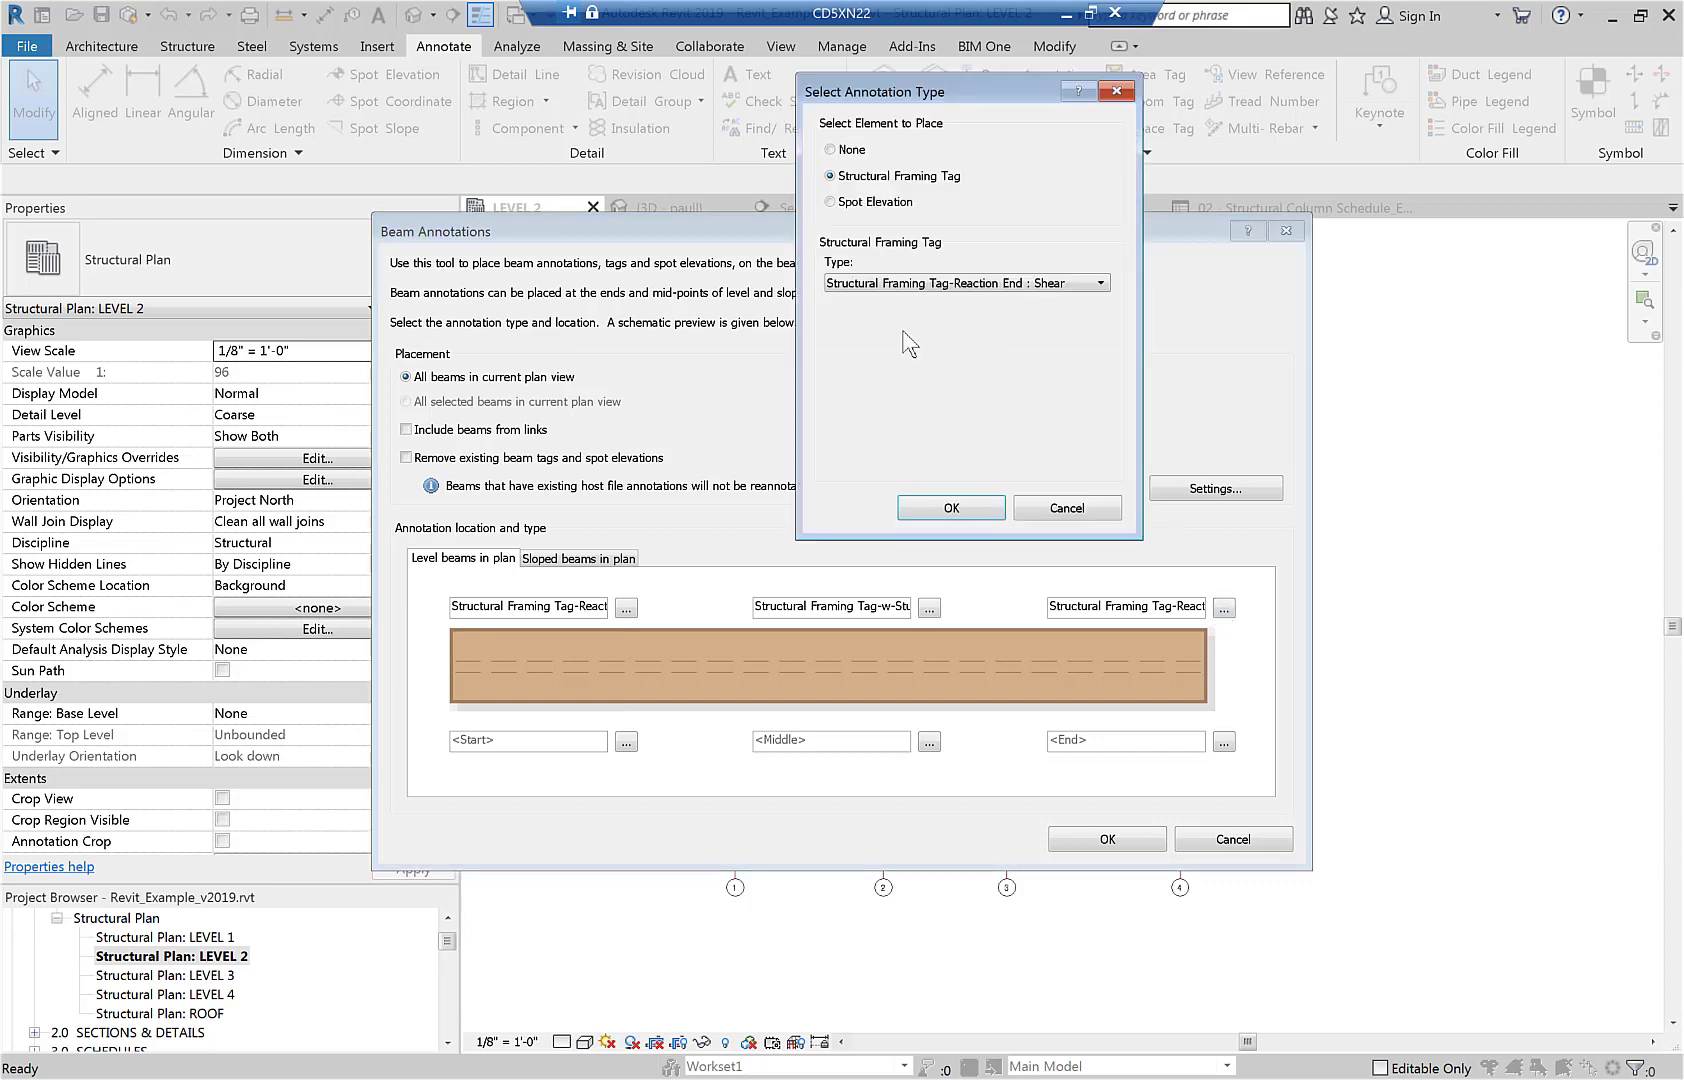
click(960, 508)
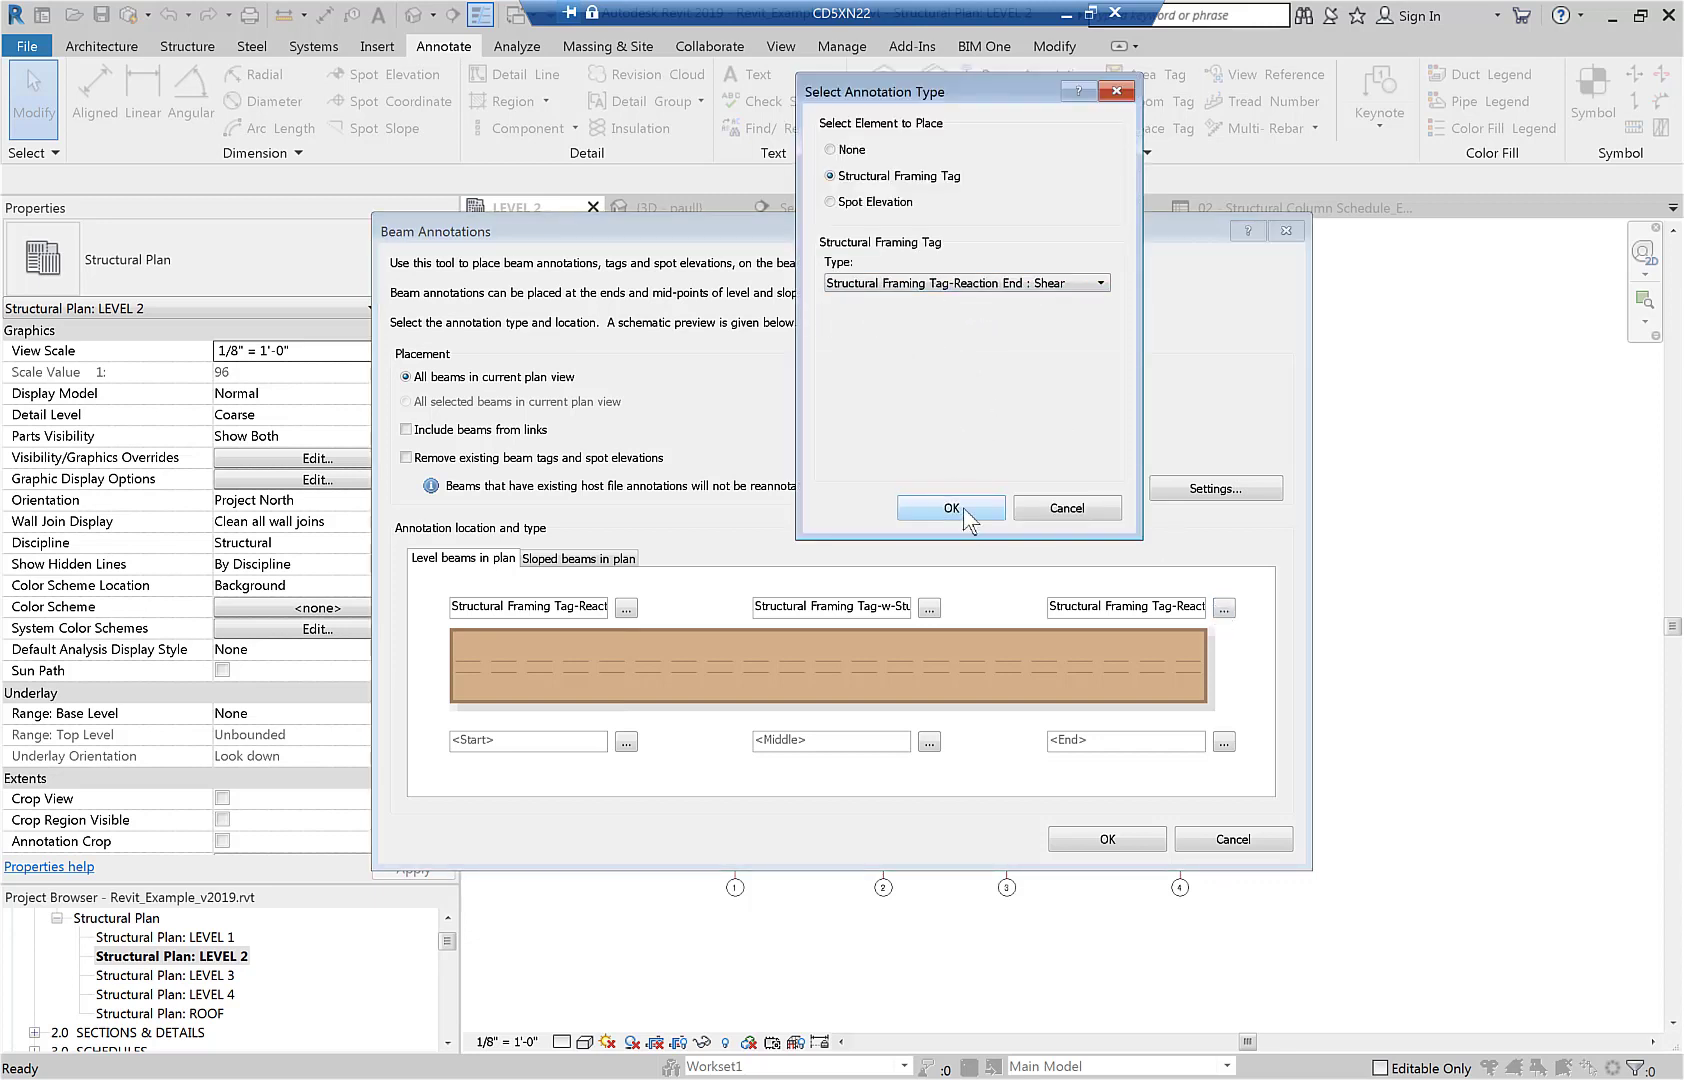
click(1084, 842)
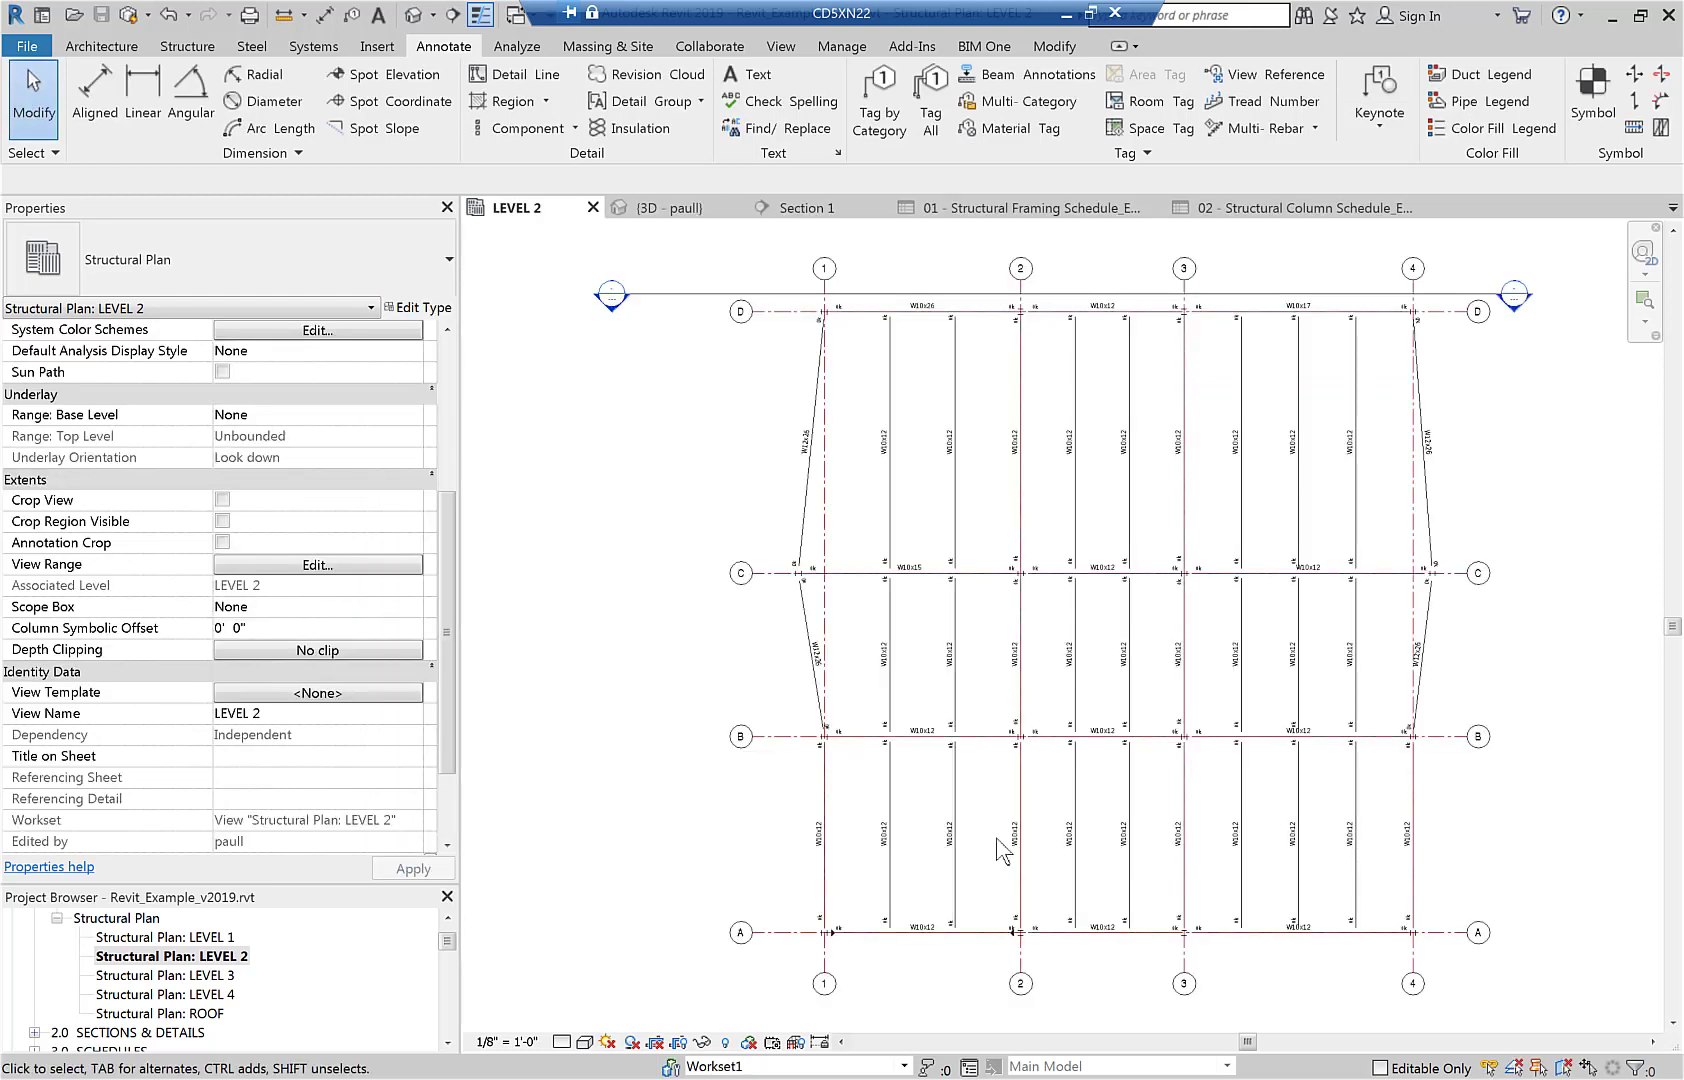
- Zoom and pan to read the W10x12 beam tags, then show the {3D - paull} view
scroll(1003, 850, up, 5)
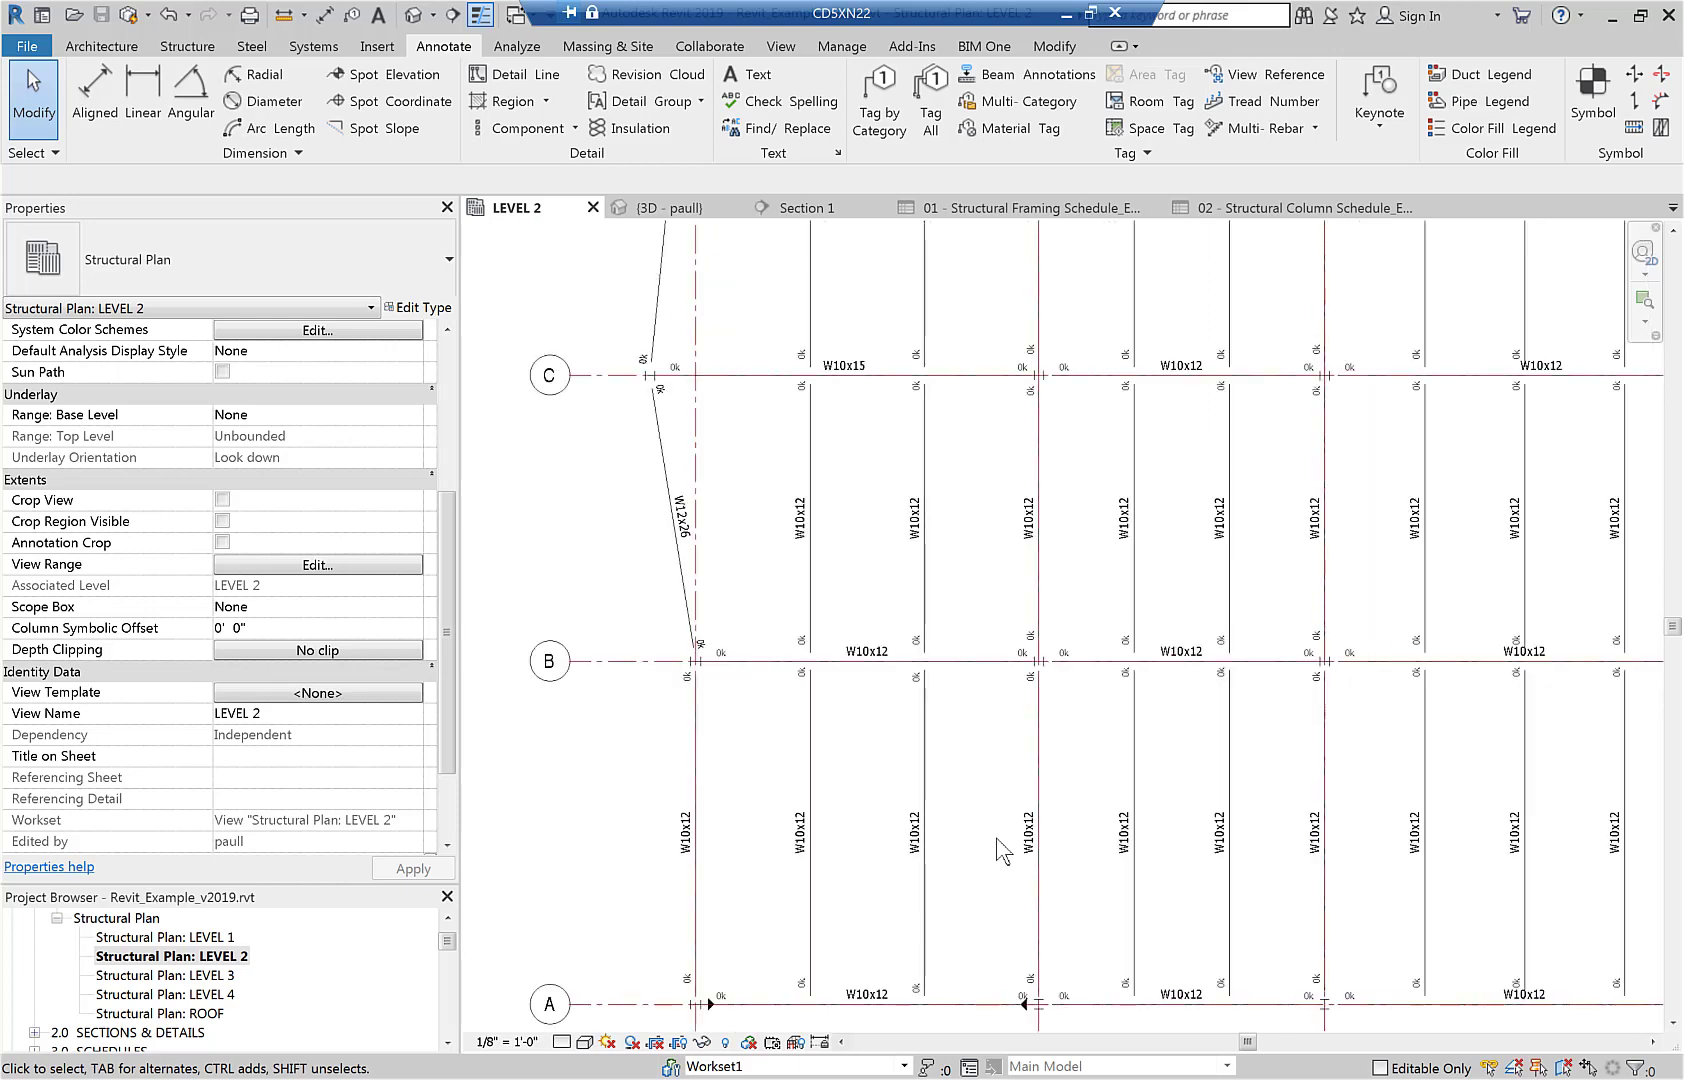
scroll(993, 840, down, 1)
middle_drag(991, 839, 935, 693)
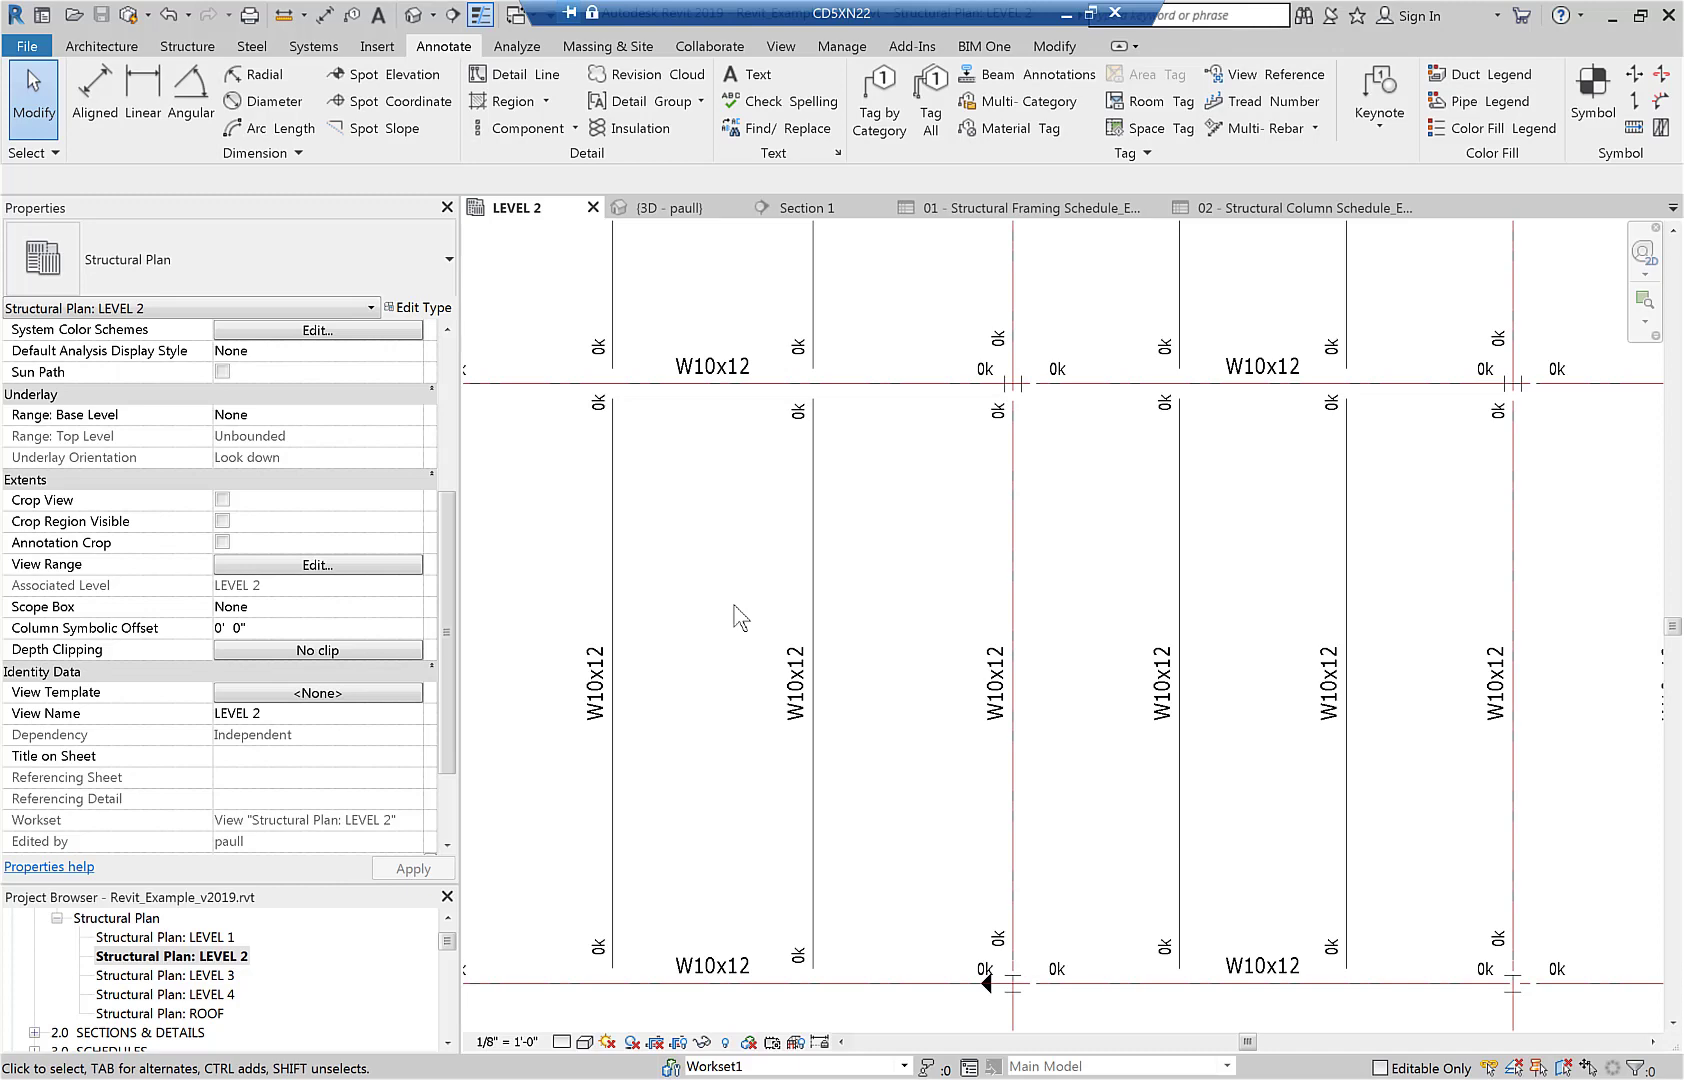
click(413, 16)
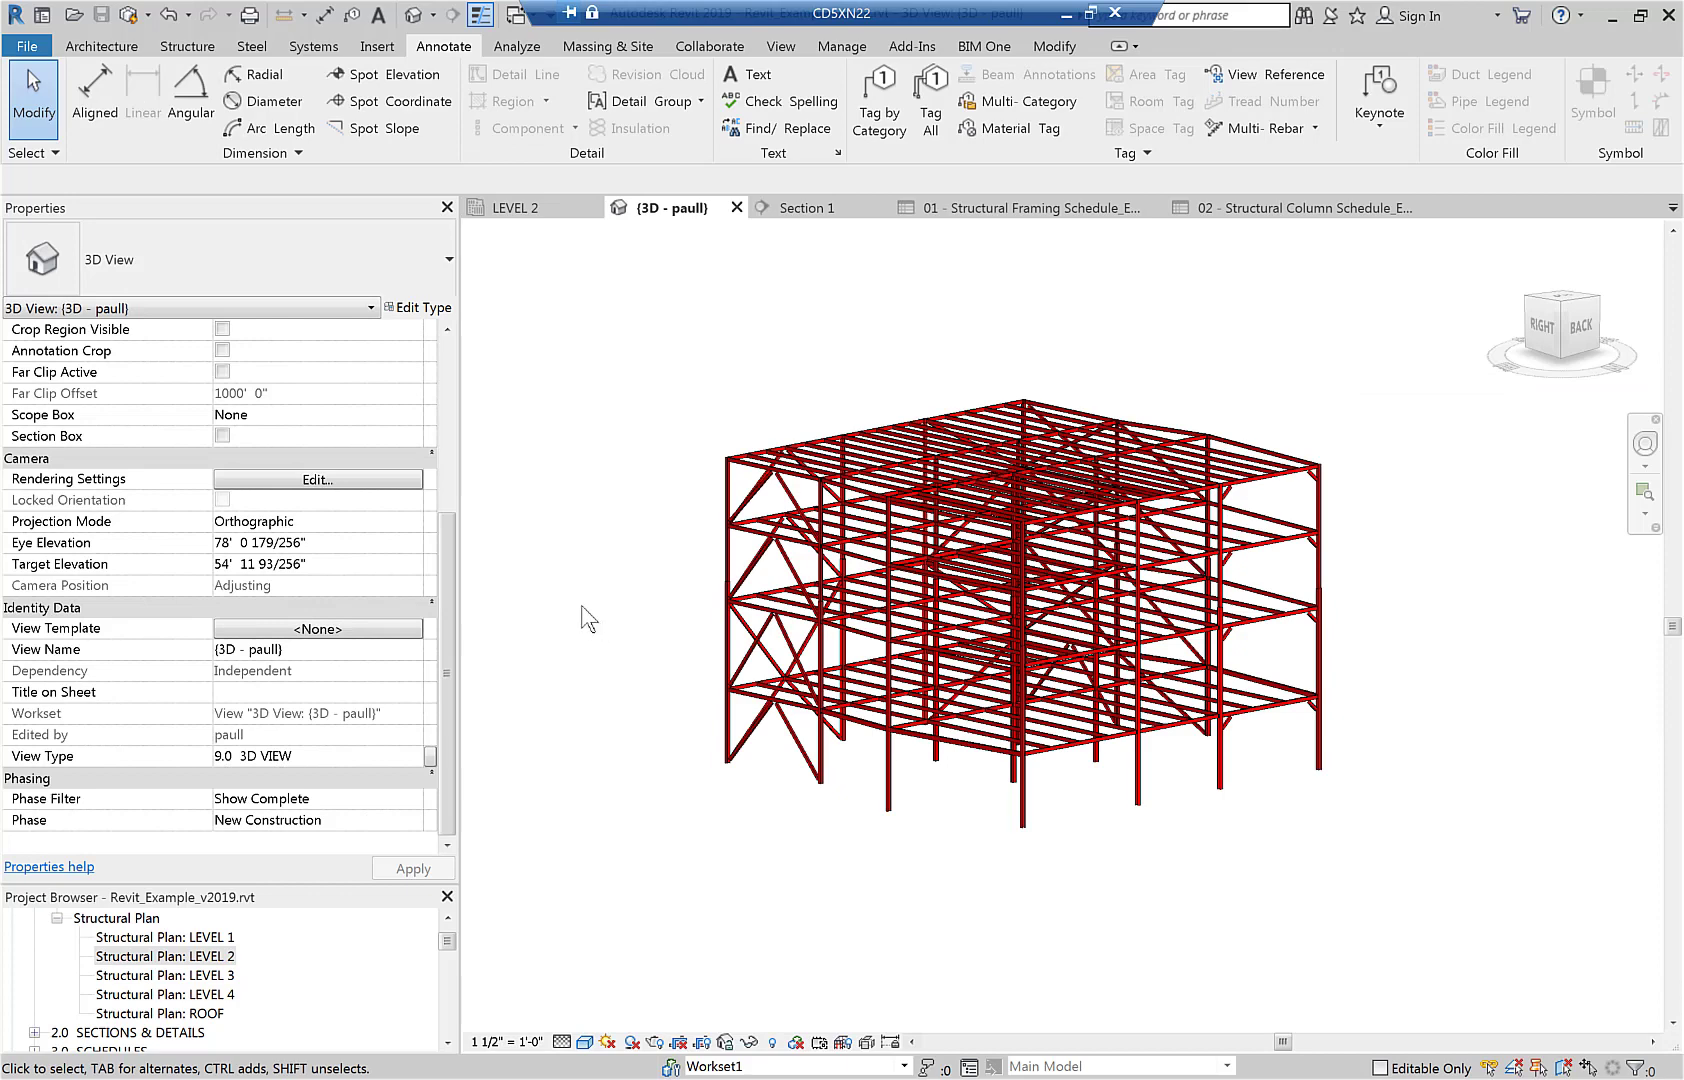
click(841, 46)
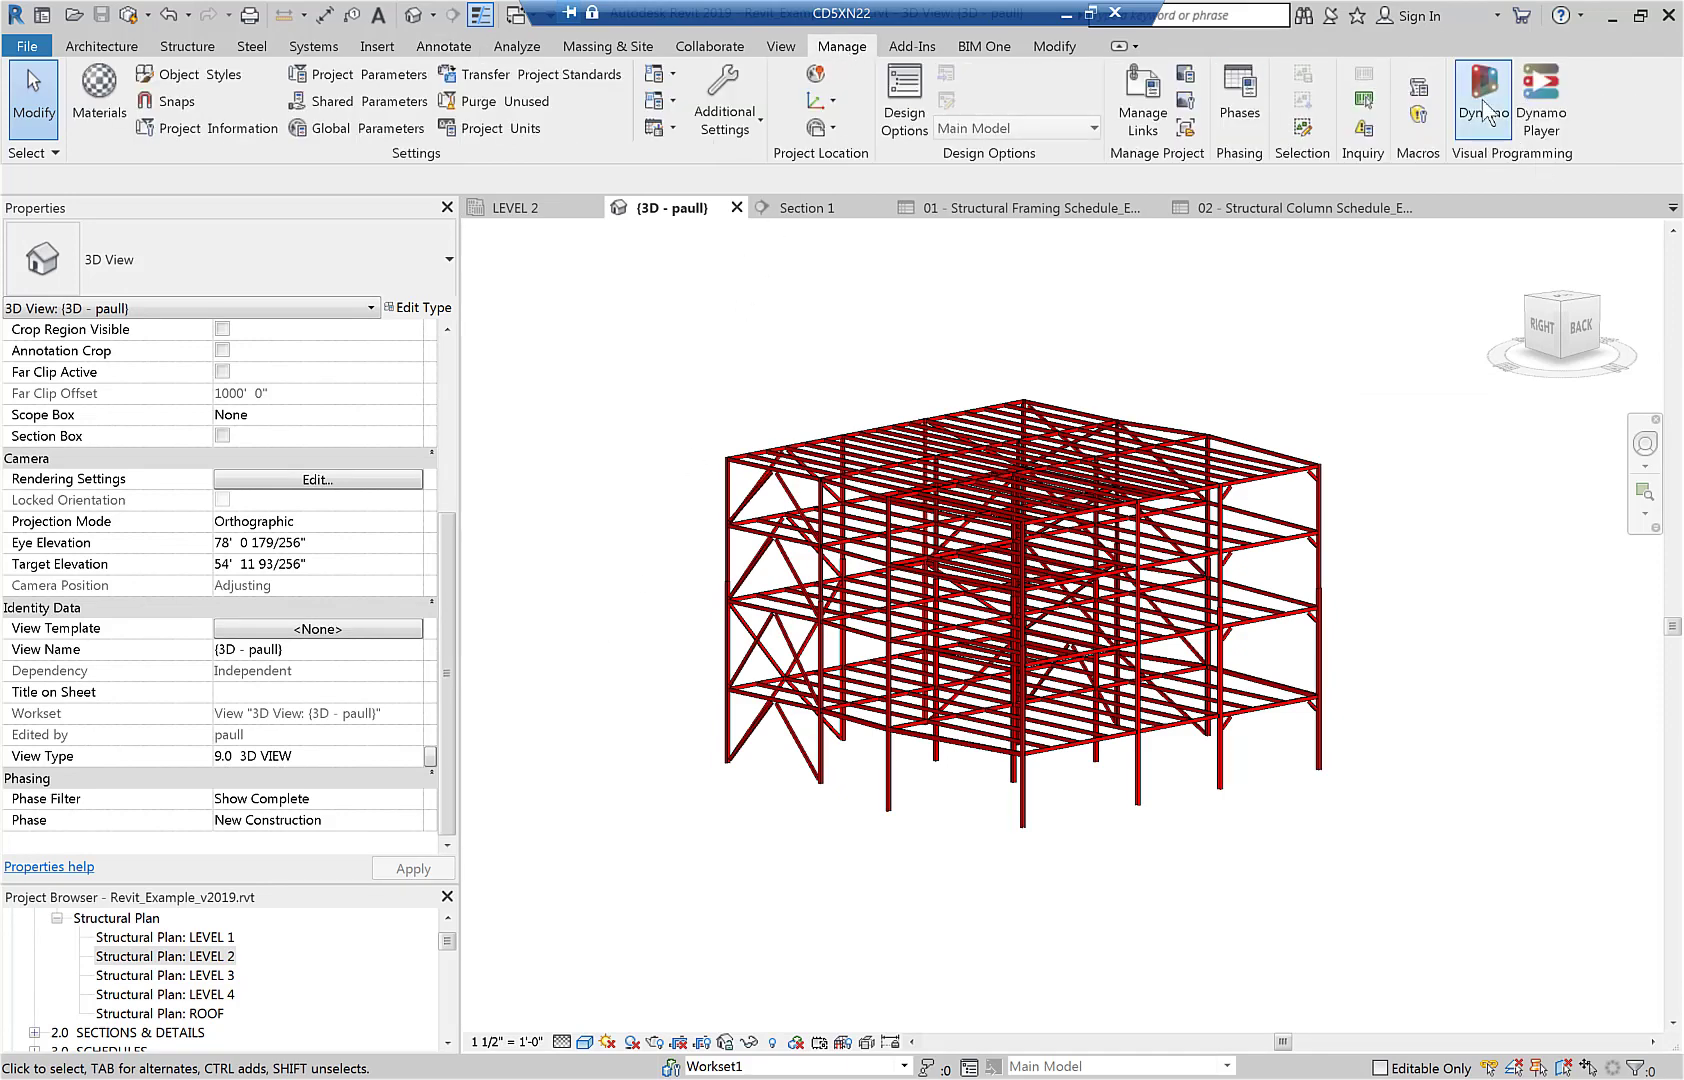
- Launch Dynamo, open Excel_To_Revit.dyn and run it to push Excel sizes into Revit
click(1487, 112)
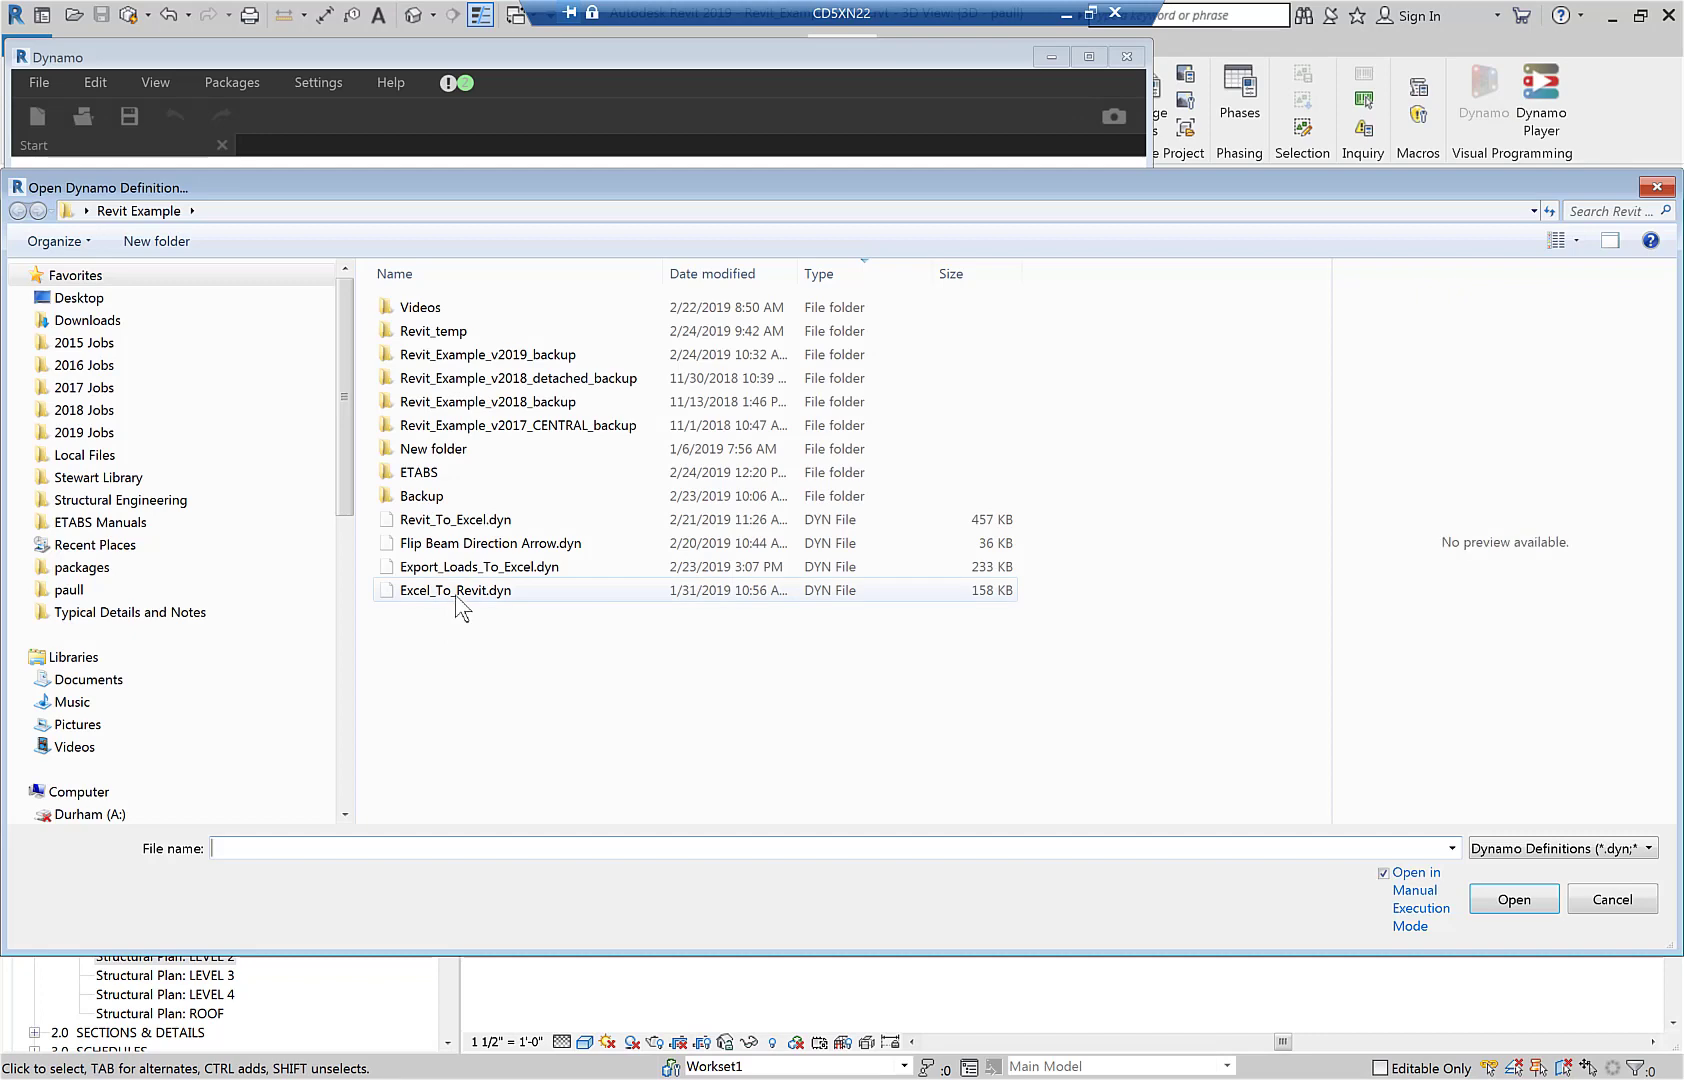
click(457, 596)
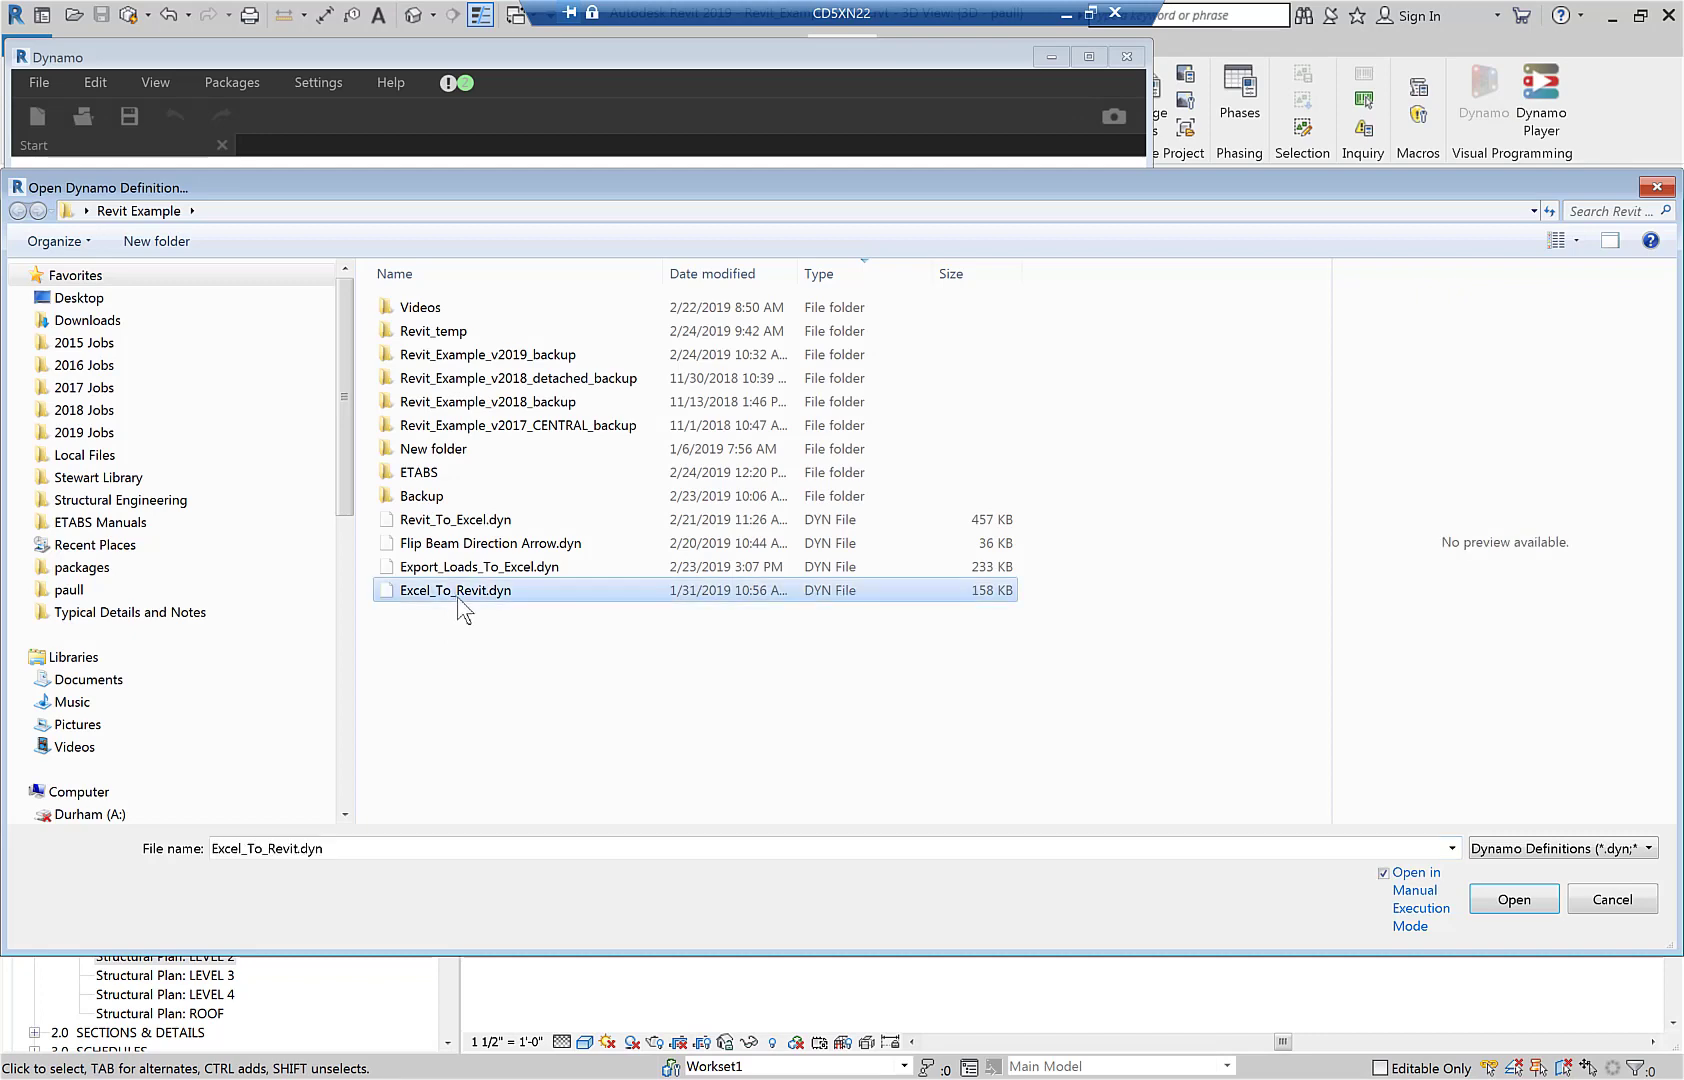
click(1512, 900)
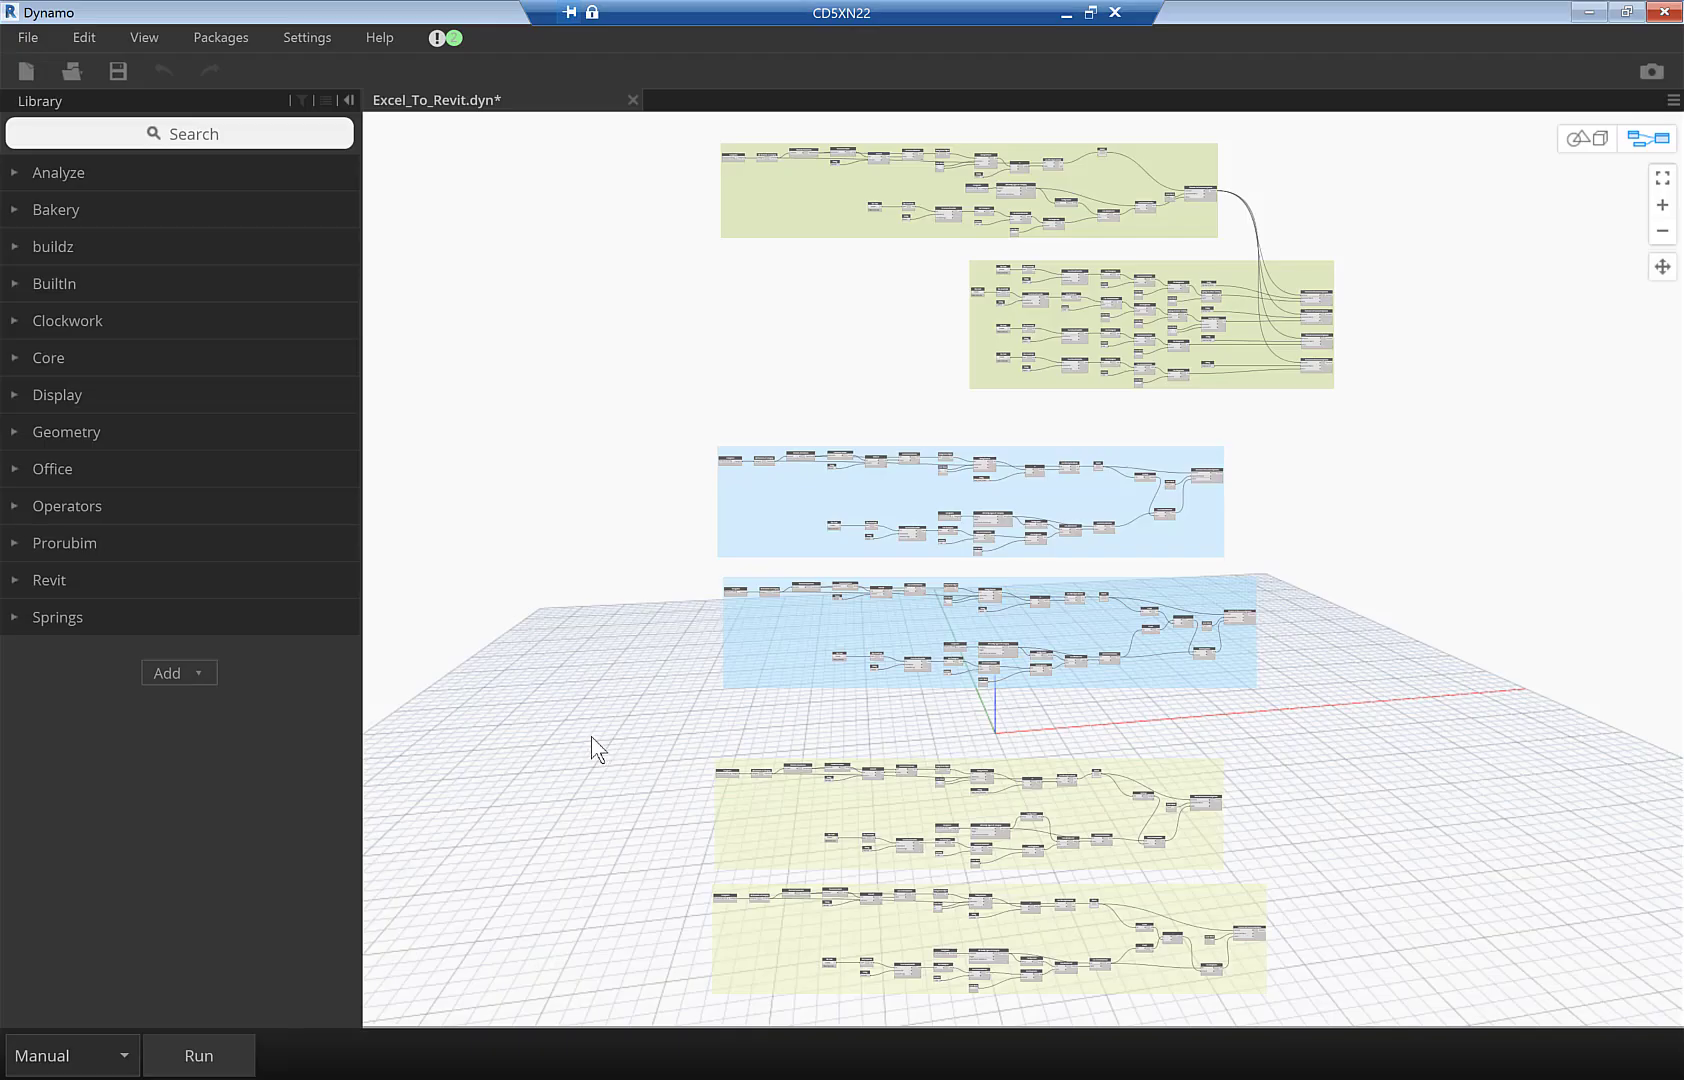
click(205, 1056)
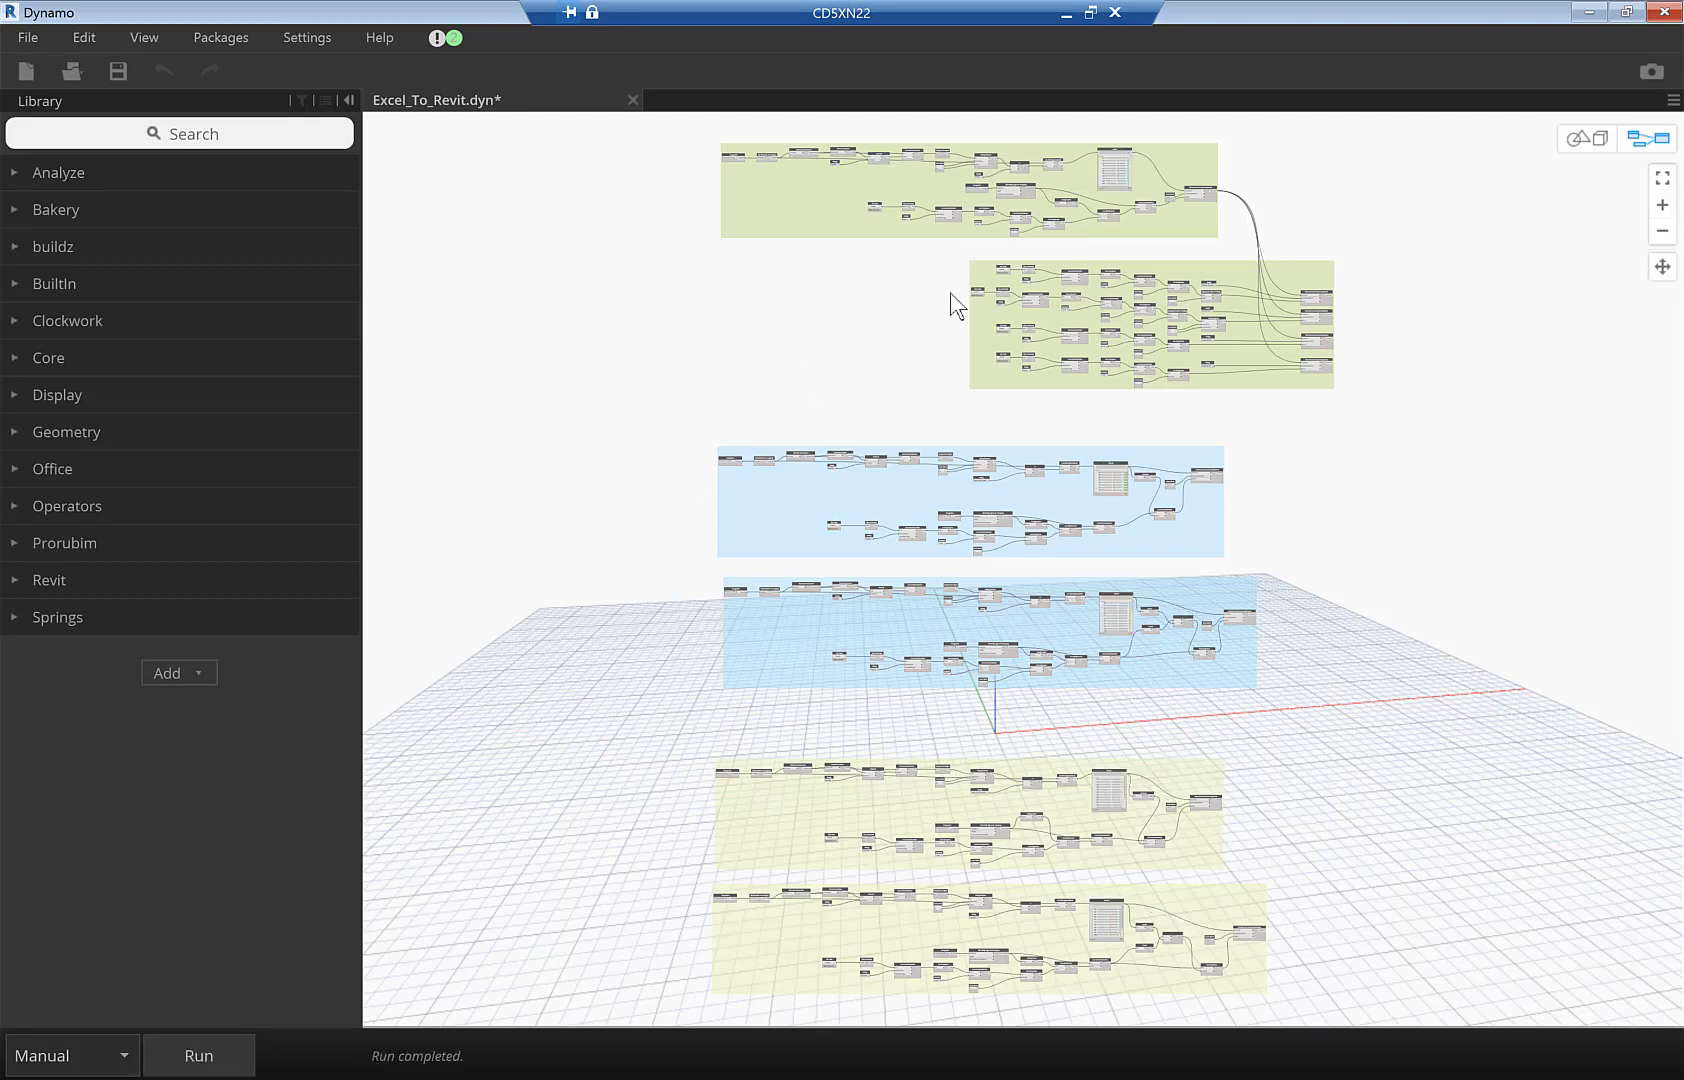
click(1585, 12)
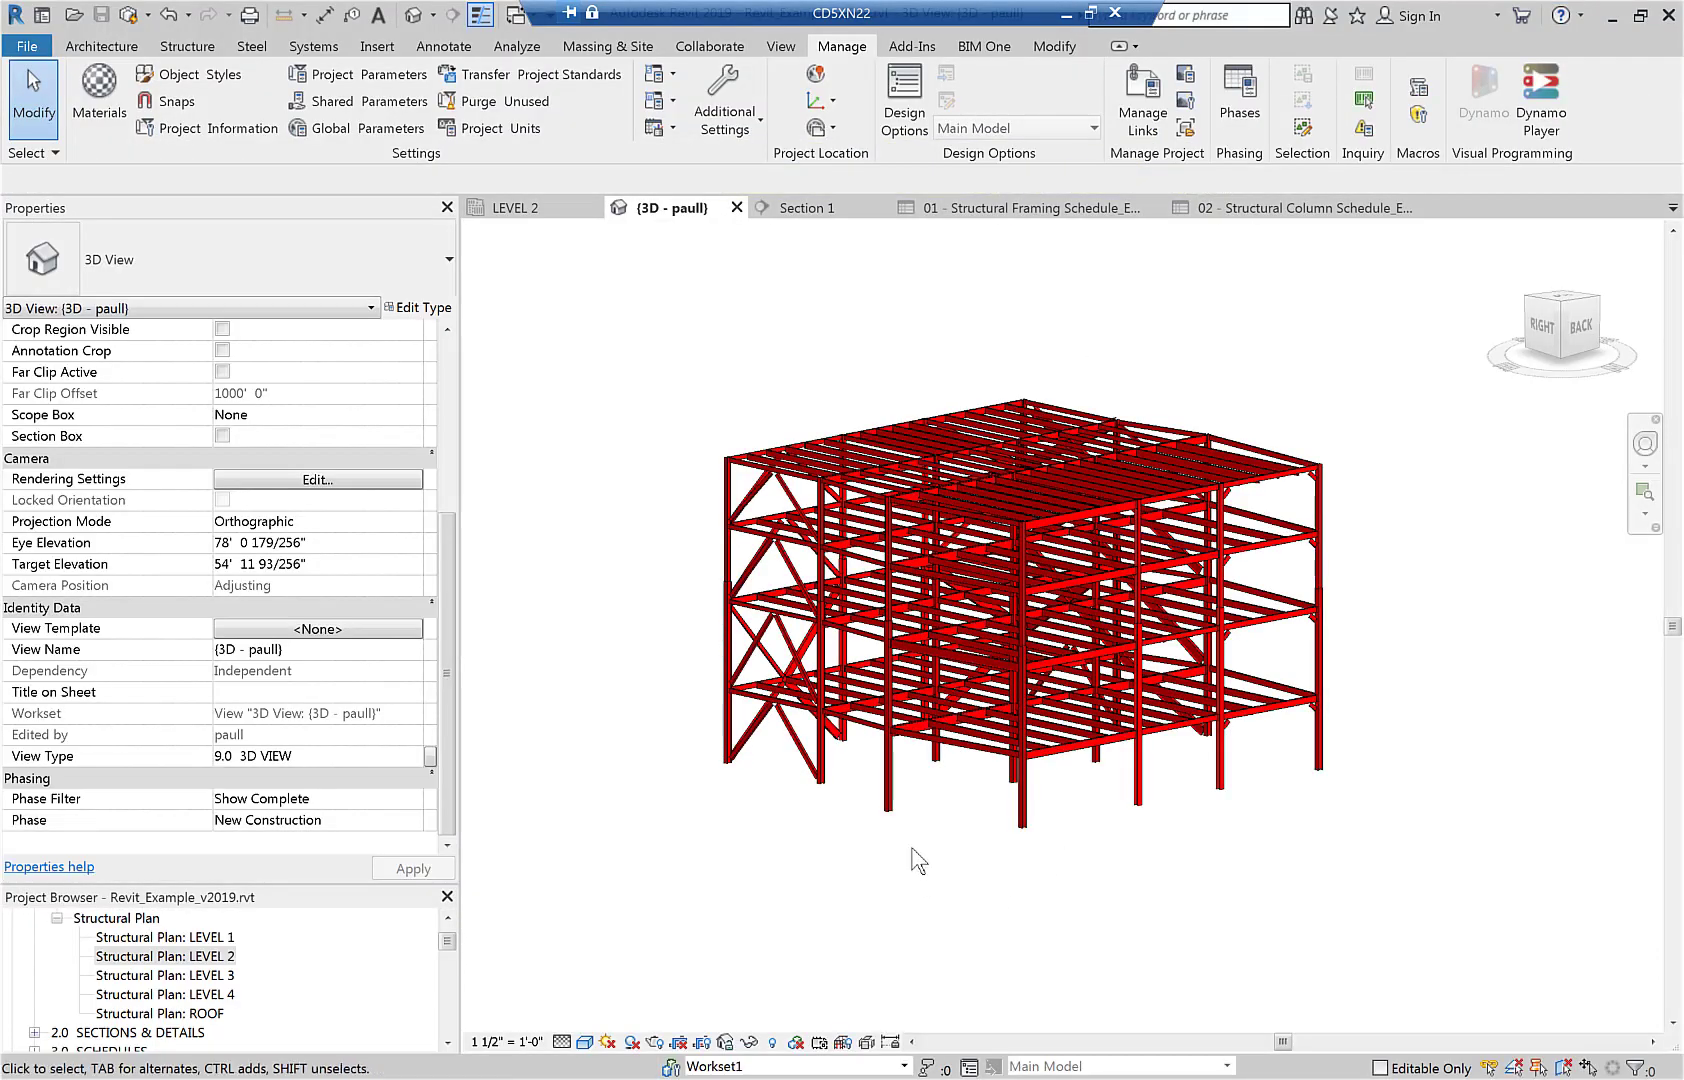
- Confirm a column's new W14x132 size in the 3D view, then open the LEVEL 3 structural plan
scroll(918, 860, up, 3)
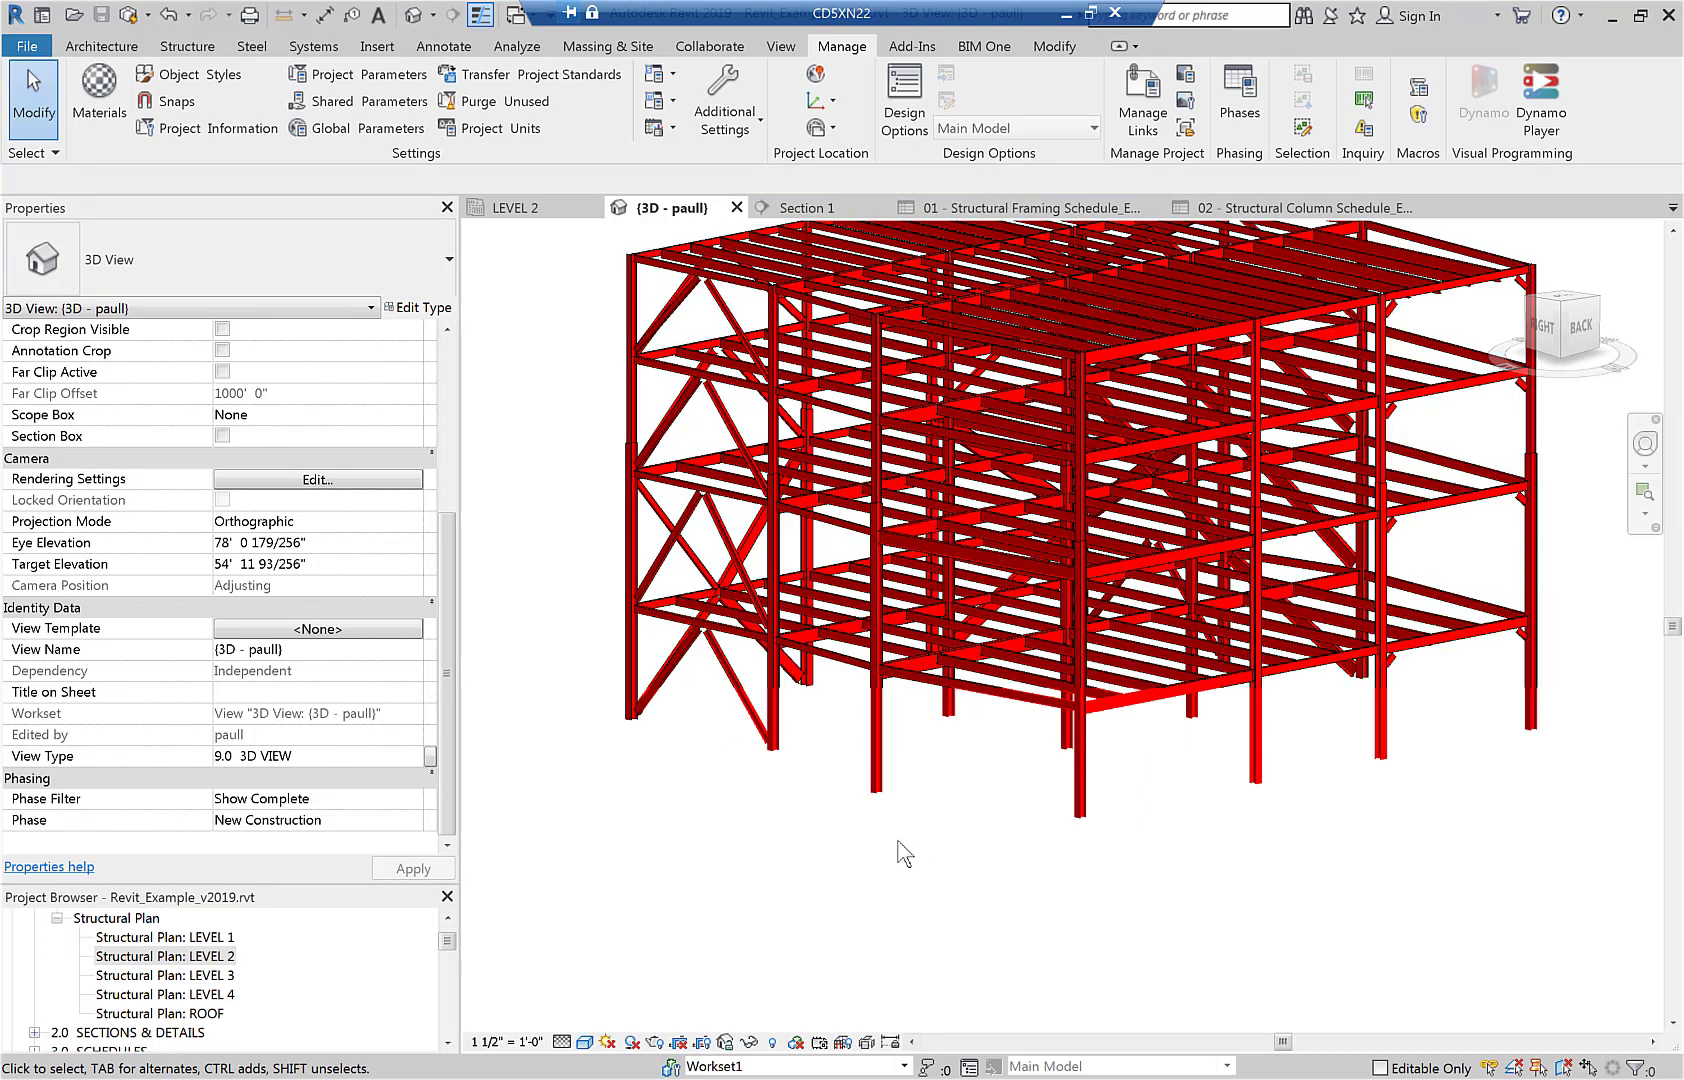
click(876, 785)
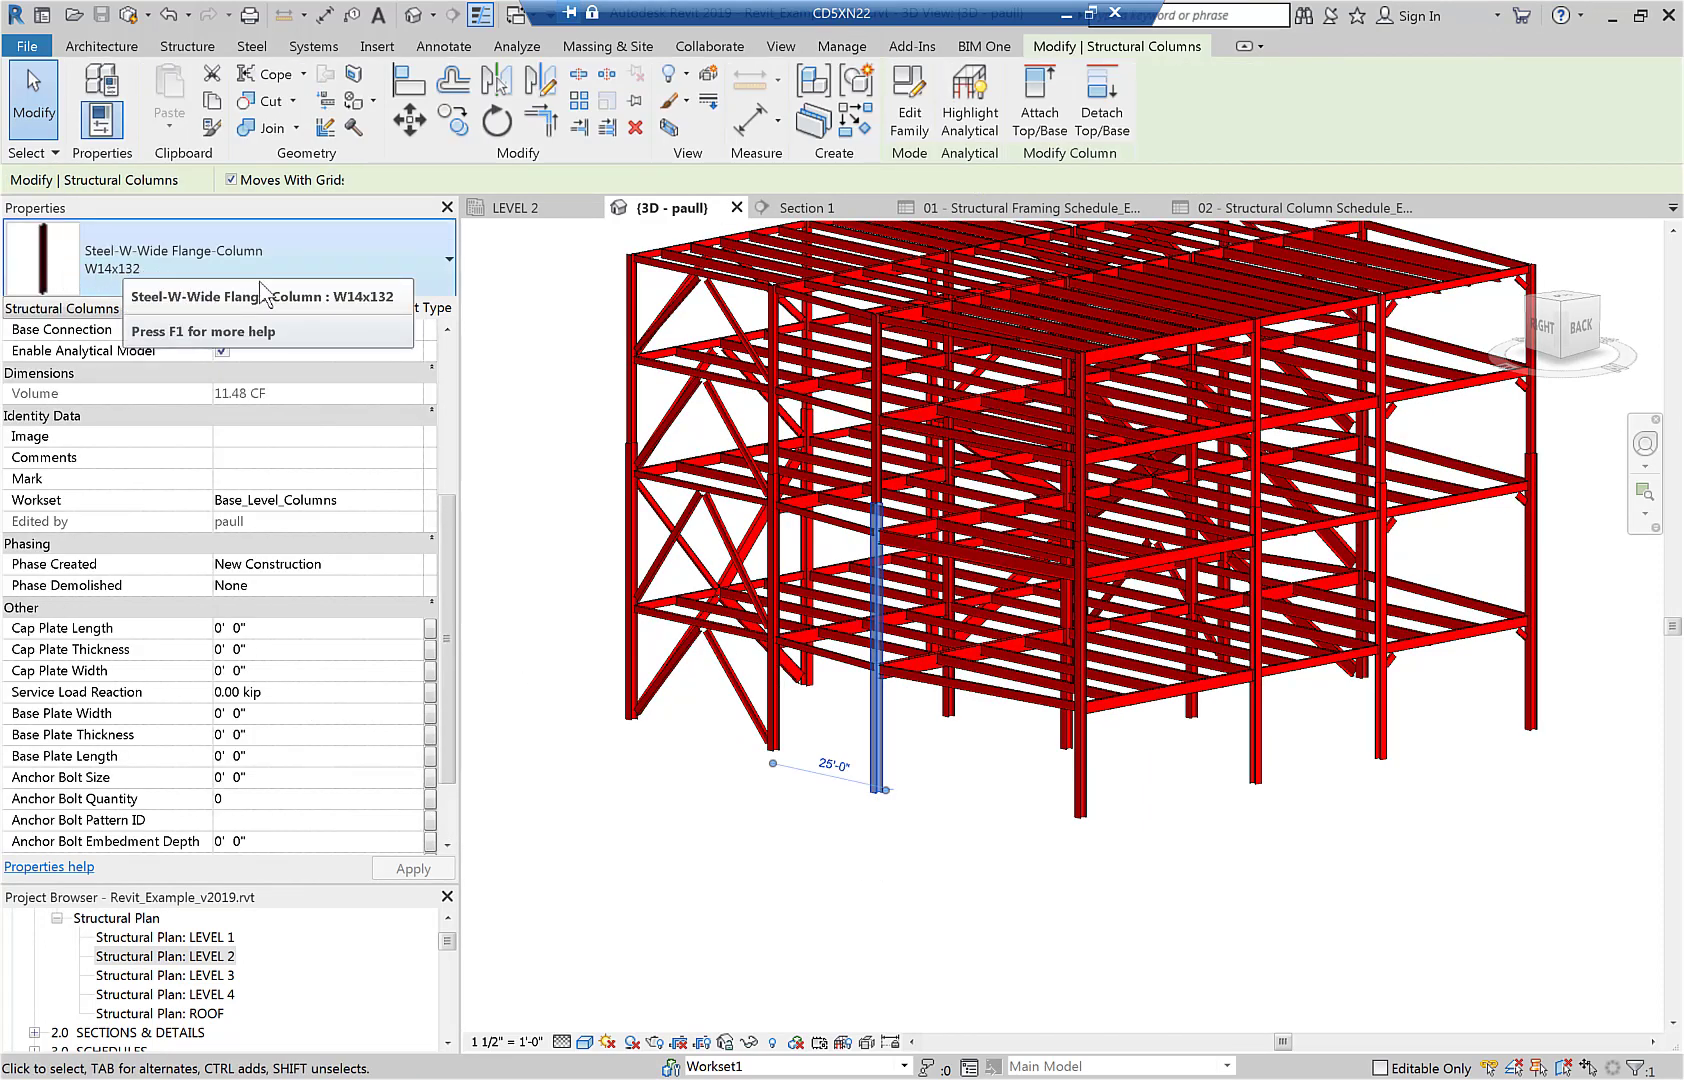
click(516, 345)
middle_drag(516, 345, 560, 420)
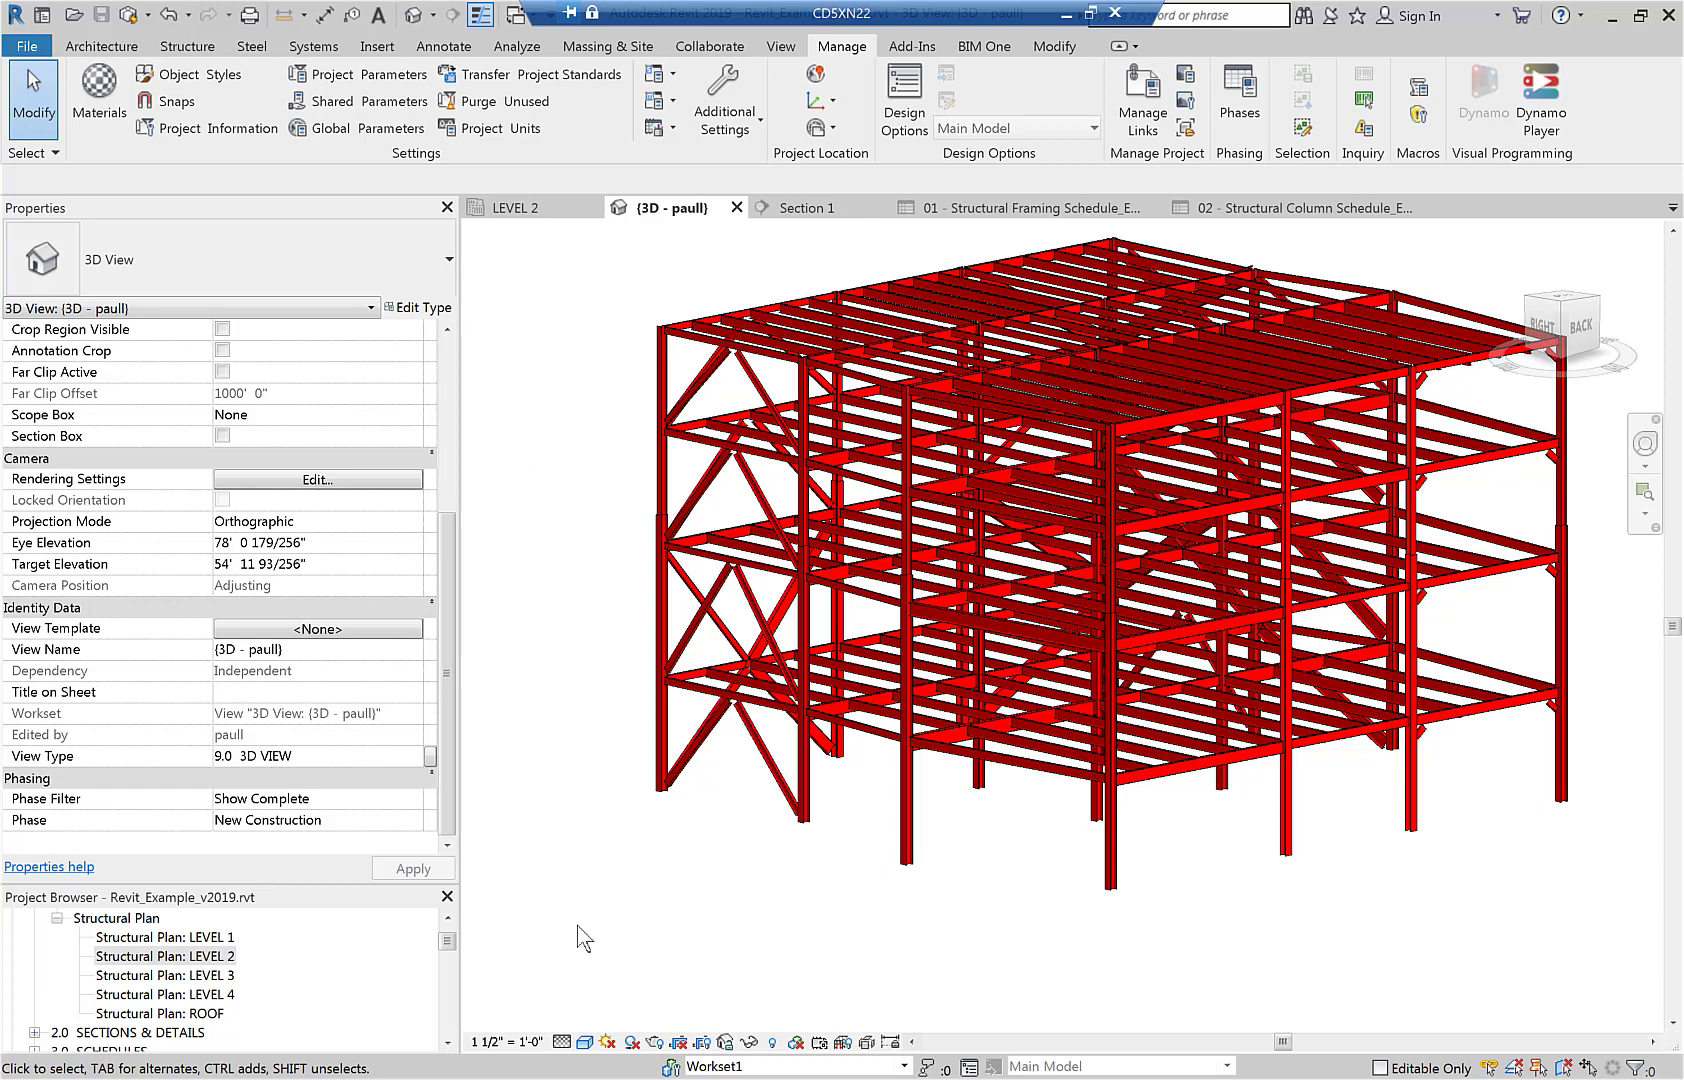
double_click(190, 958)
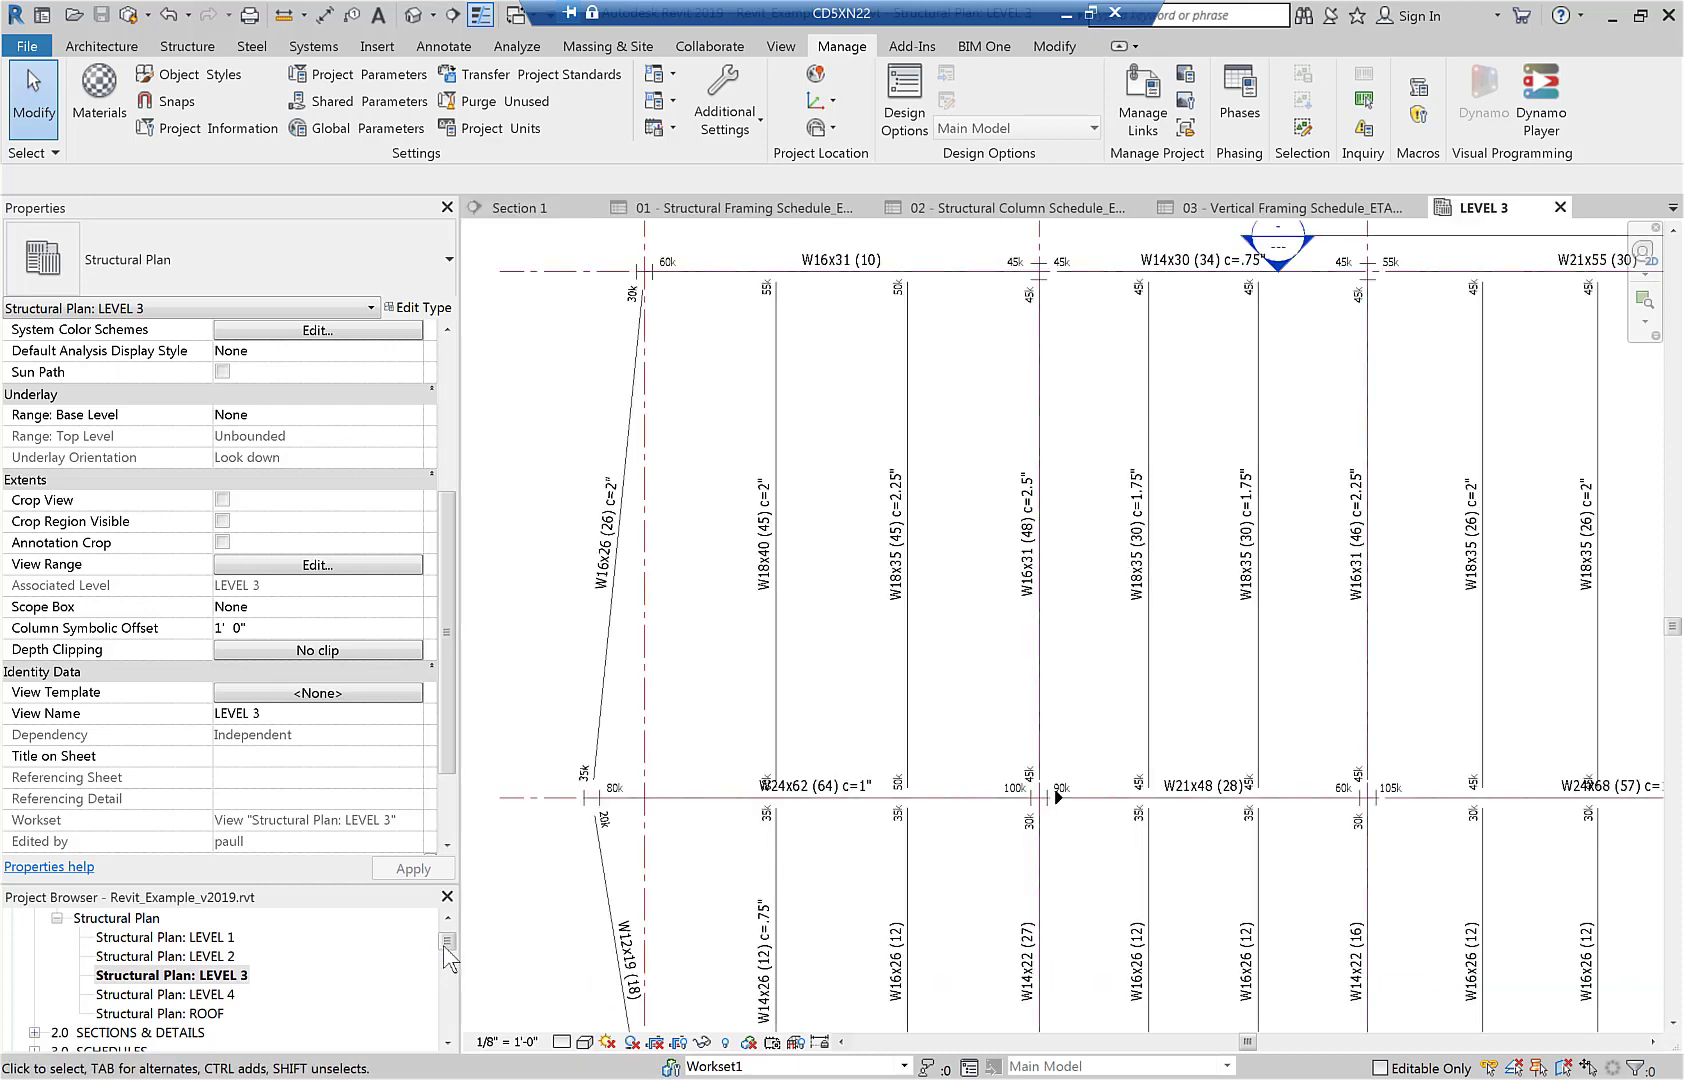
- Open the Structural Column Schedule showing W14x132 and W12x96 columns, then the Vertical Framing Schedule
drag(444, 932, 452, 968)
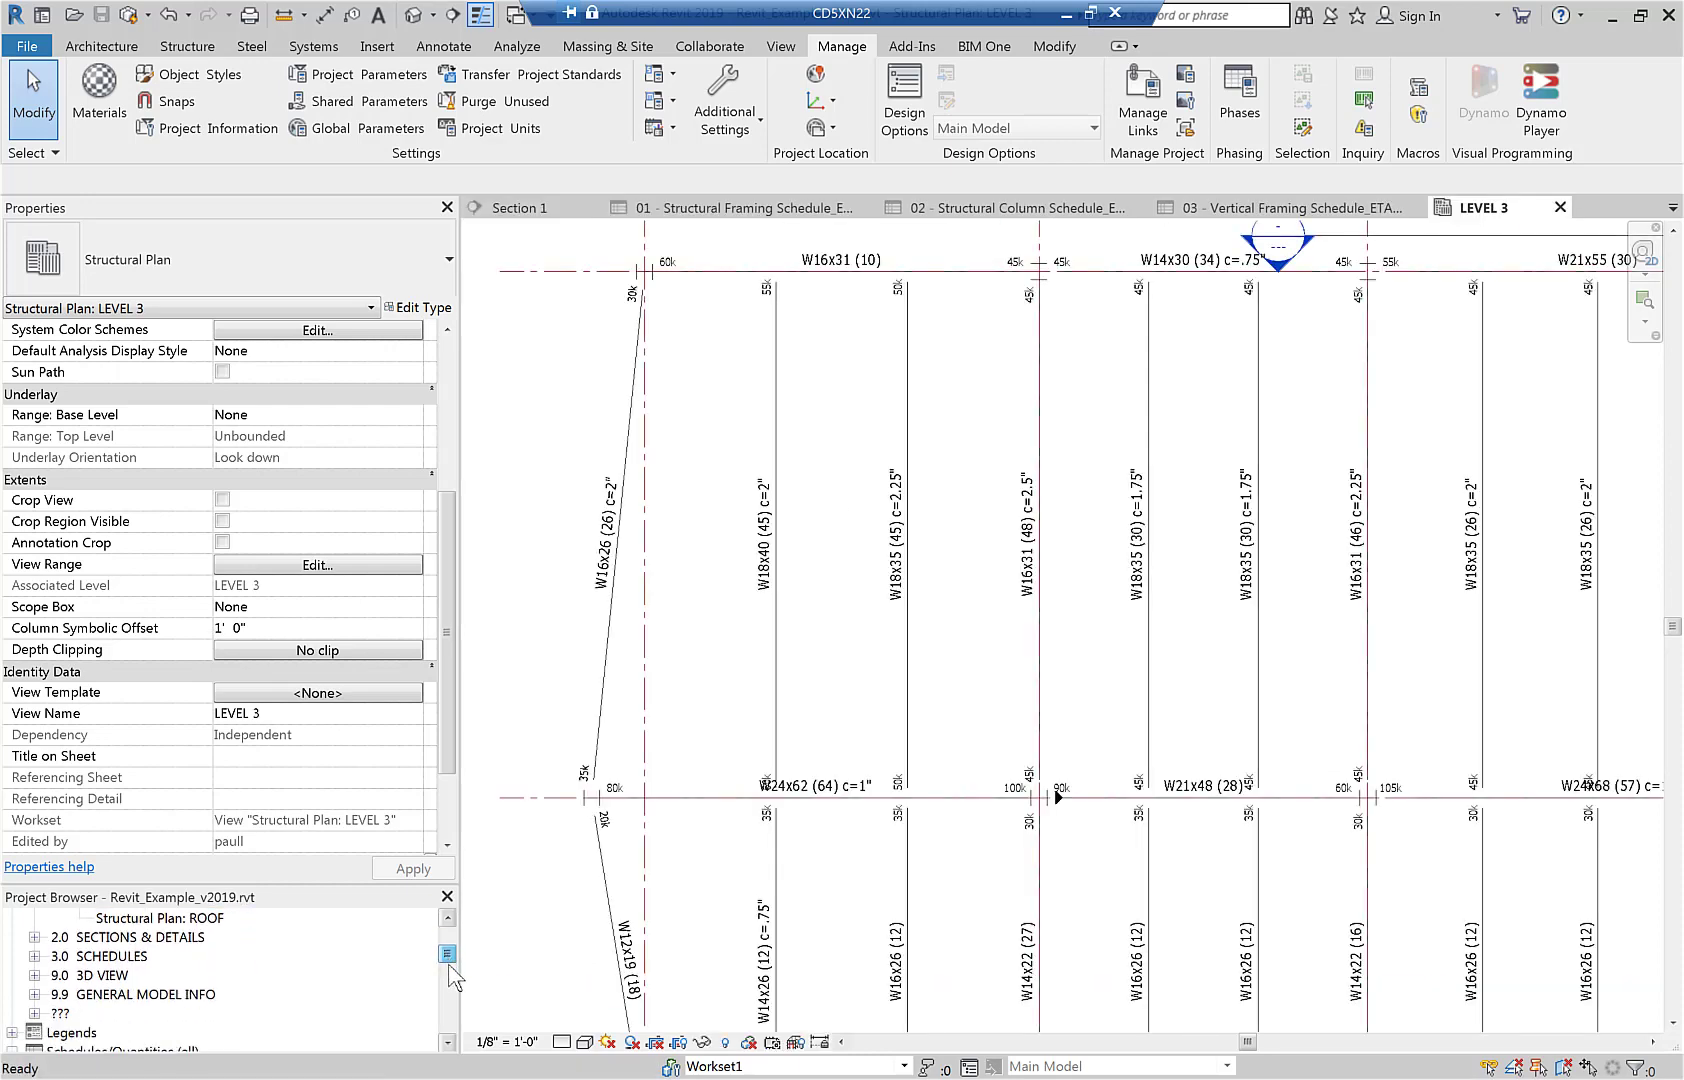
double_click(180, 975)
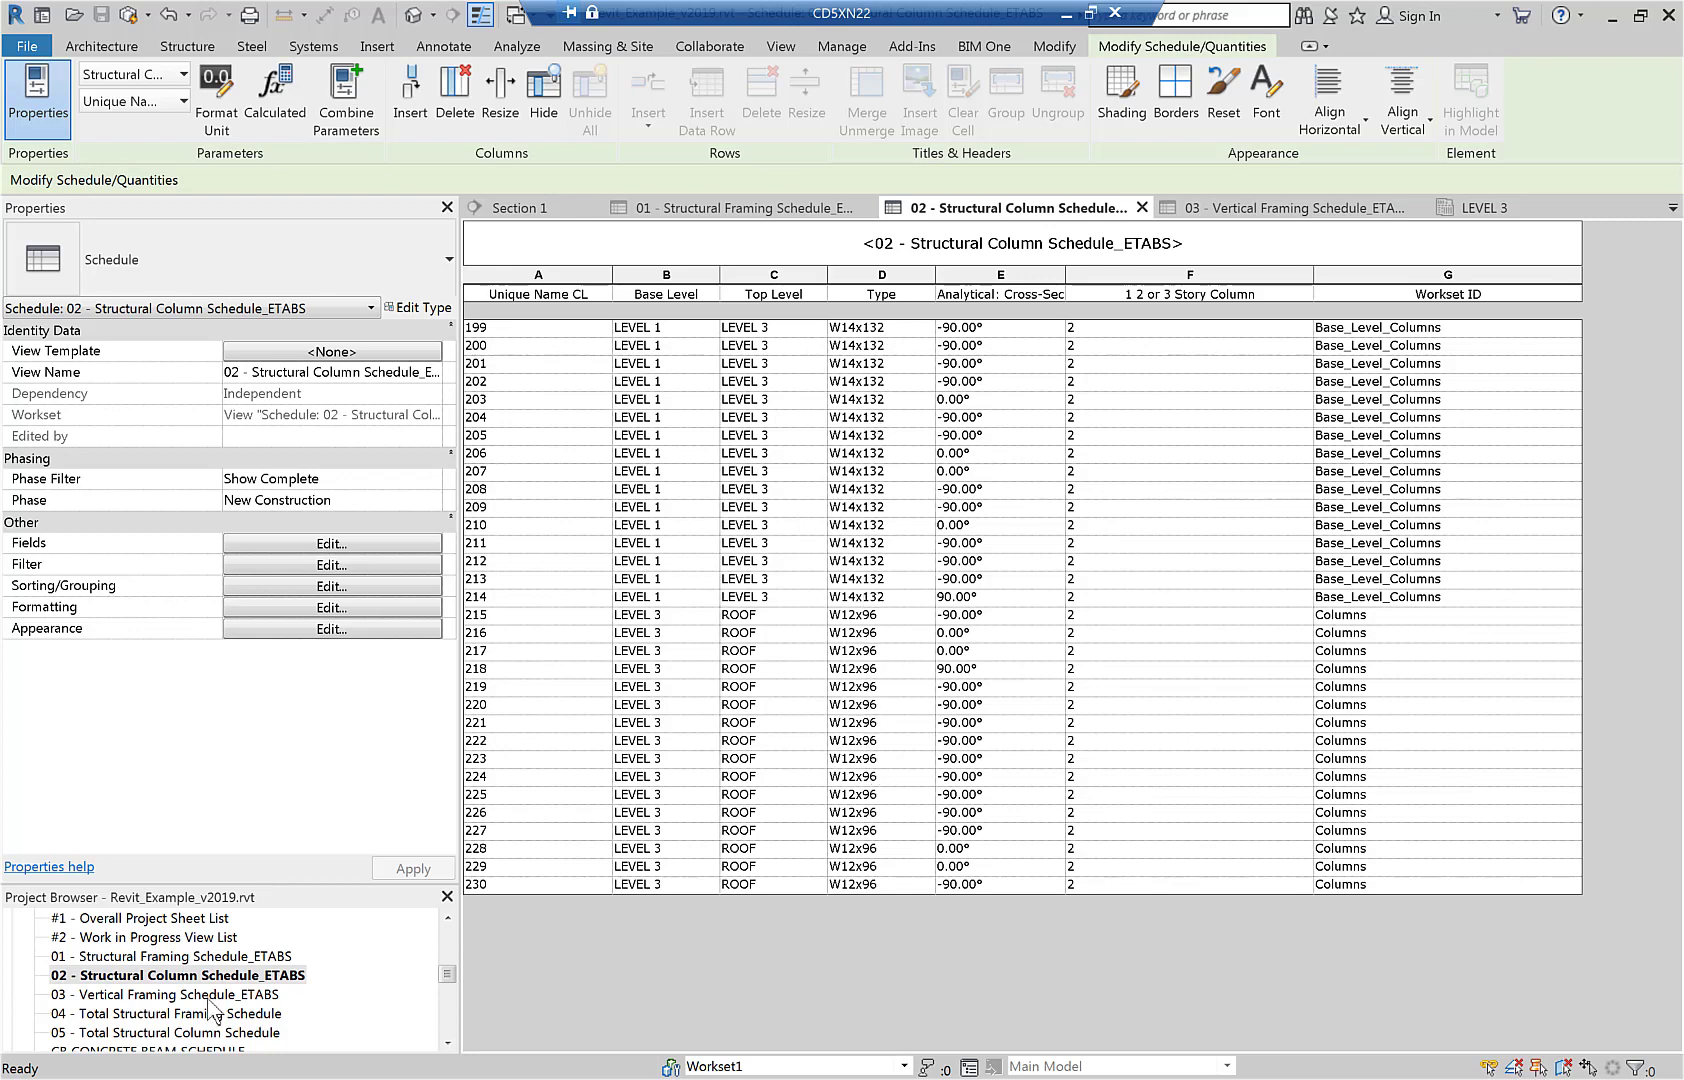
double_click(203, 995)
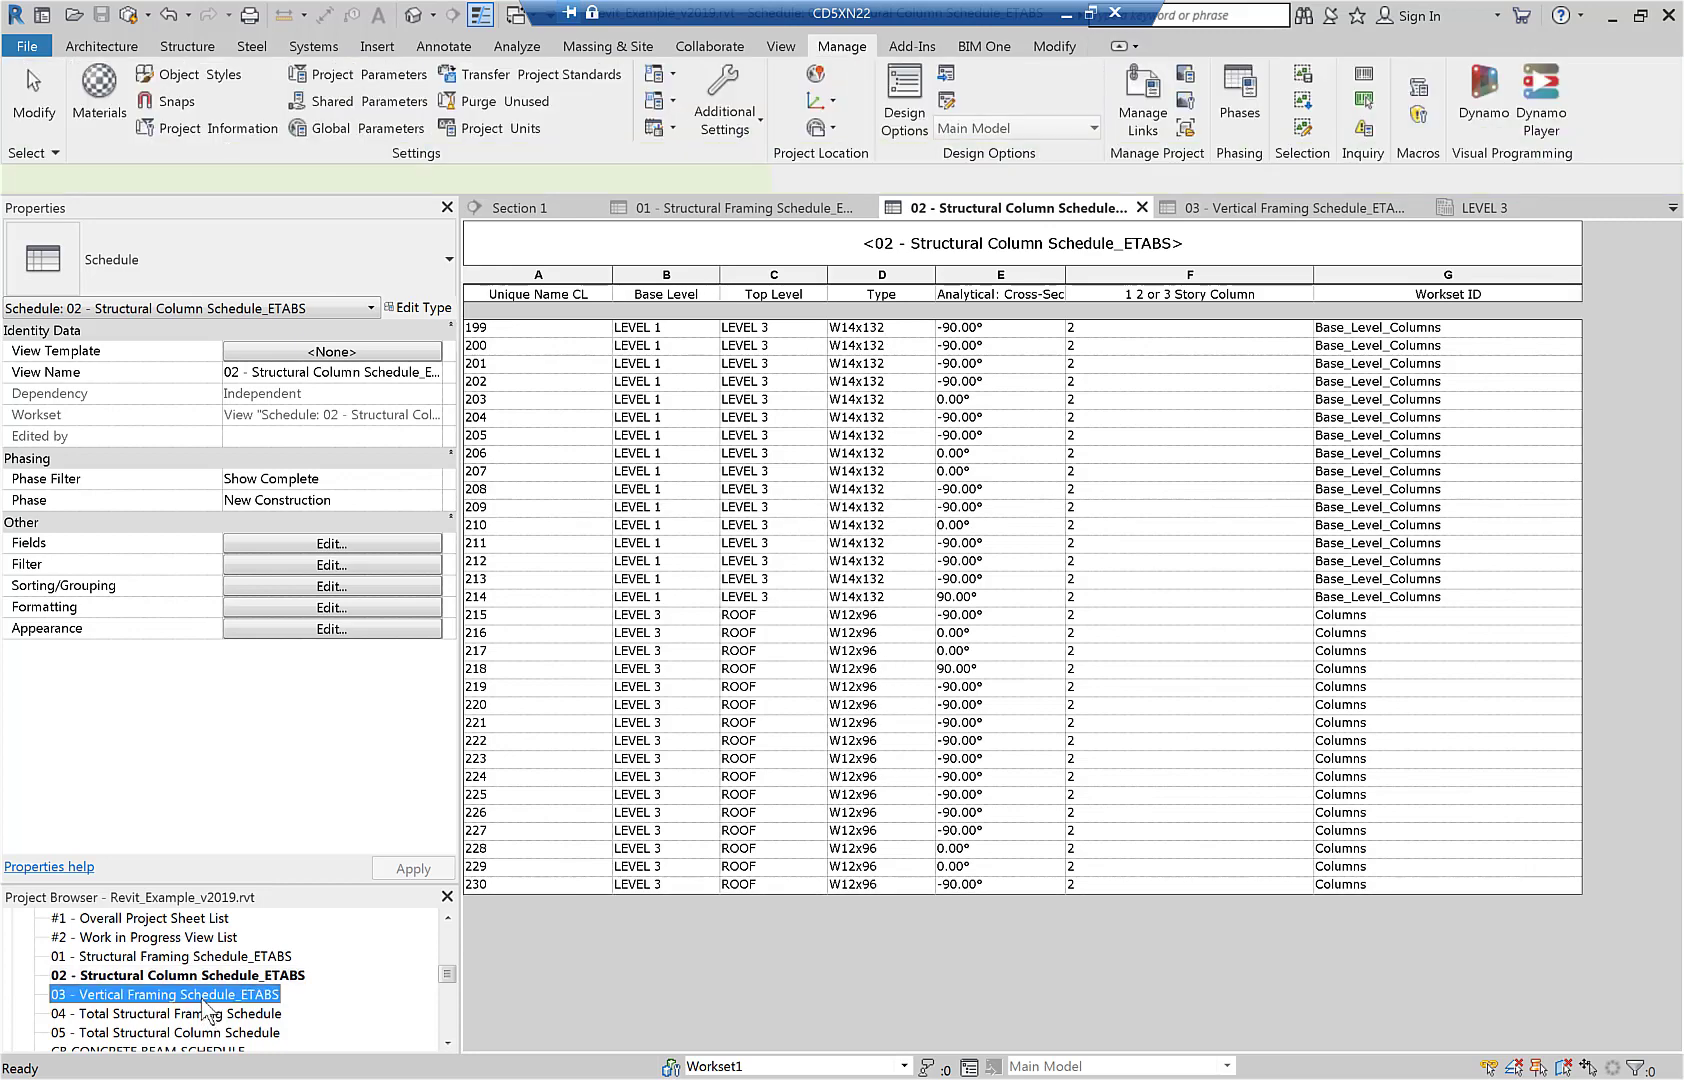